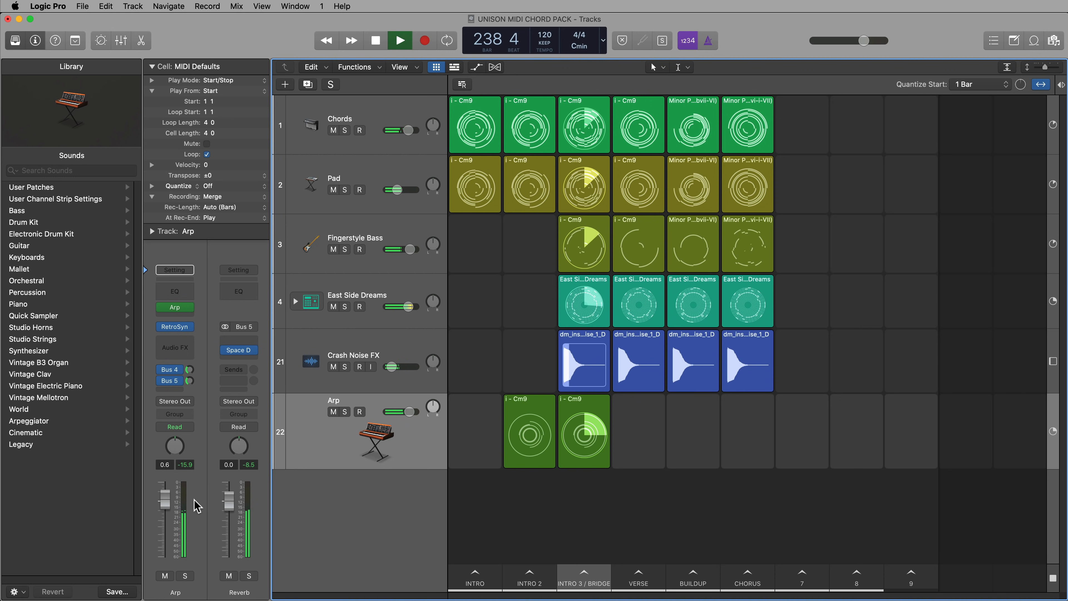
Trigger the VERSE scene in the Live Loops grid during playback
left_click(183, 403)
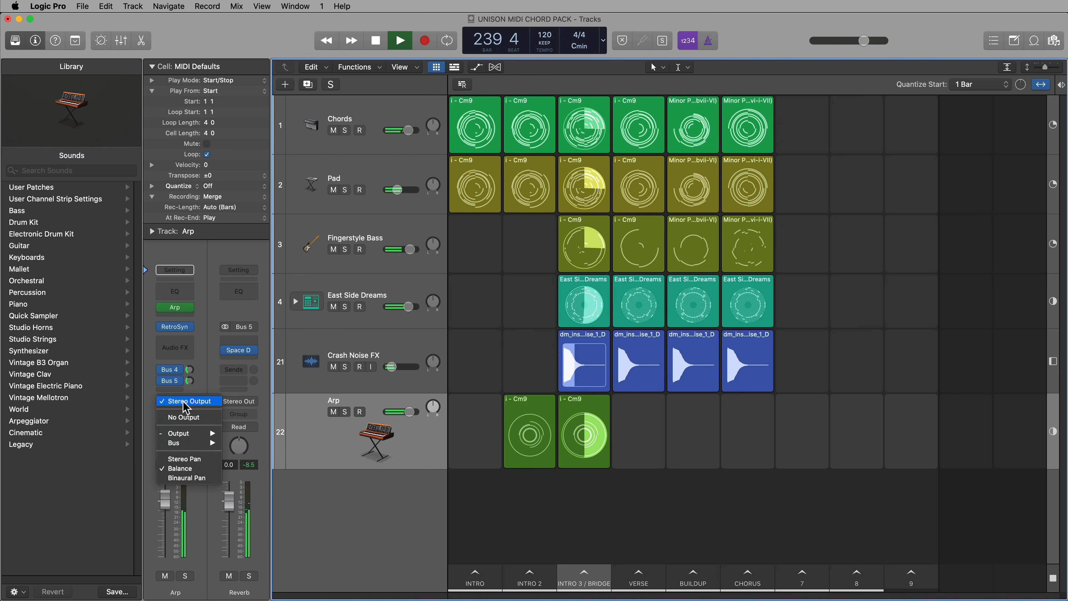
left_click(628, 582)
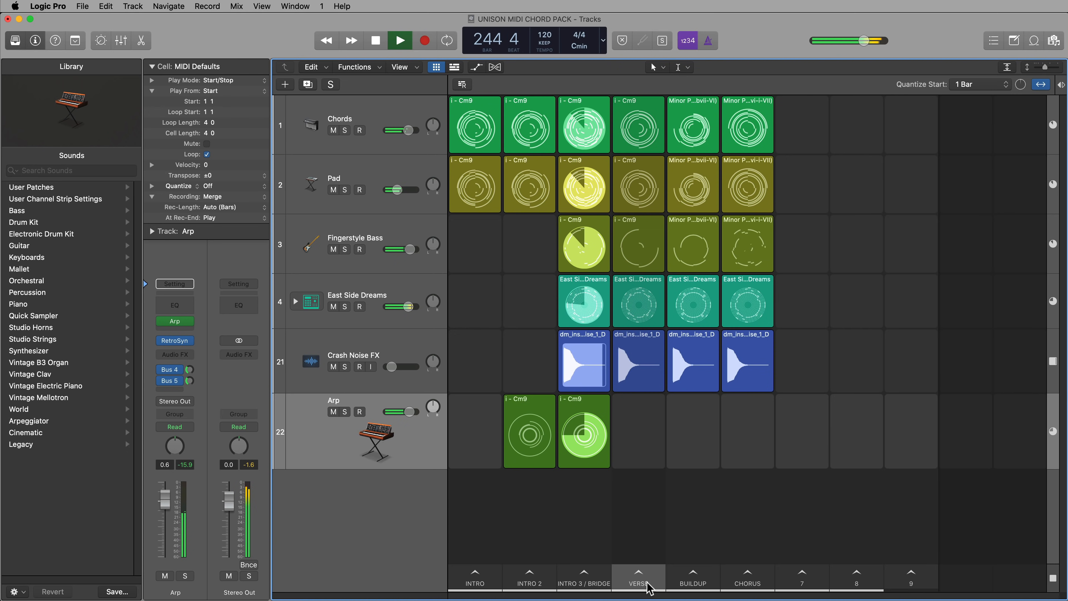
left_click(647, 582)
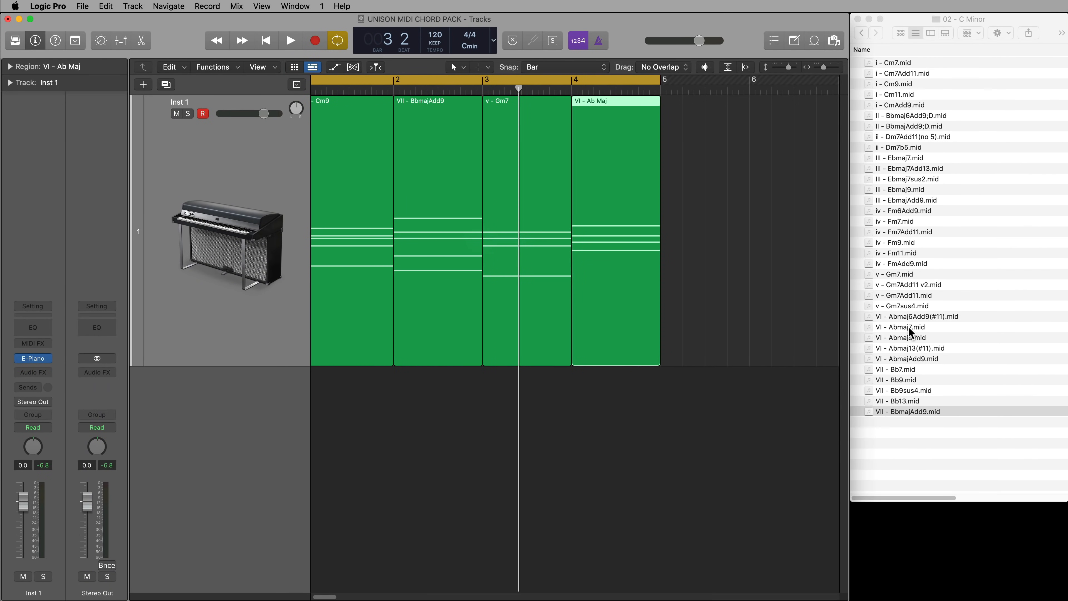
left_click_drag(903, 327, 584, 241)
left_click(632, 396)
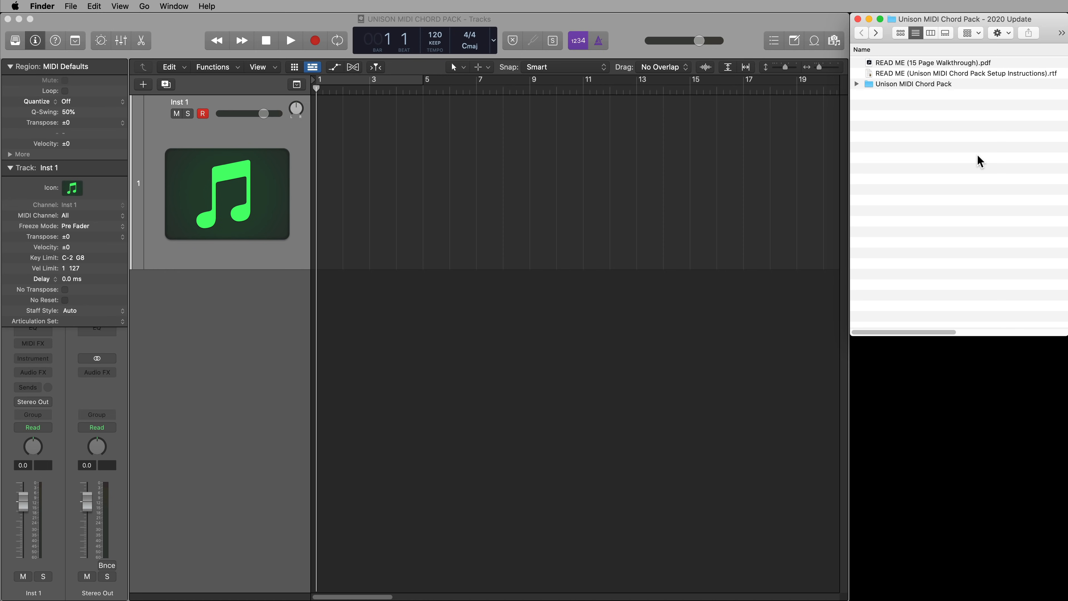
Look through the key folders inside the Unison MIDI Chord Pack folder with a wider Name column, and return to the parent folder
double_click(918, 84)
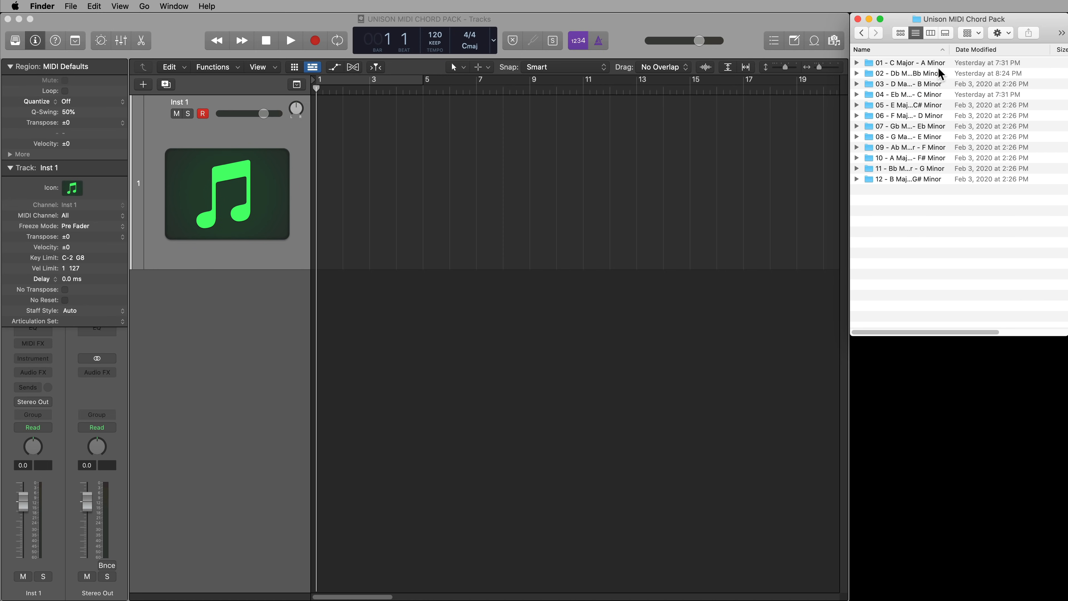
left_click_drag(949, 50, 987, 51)
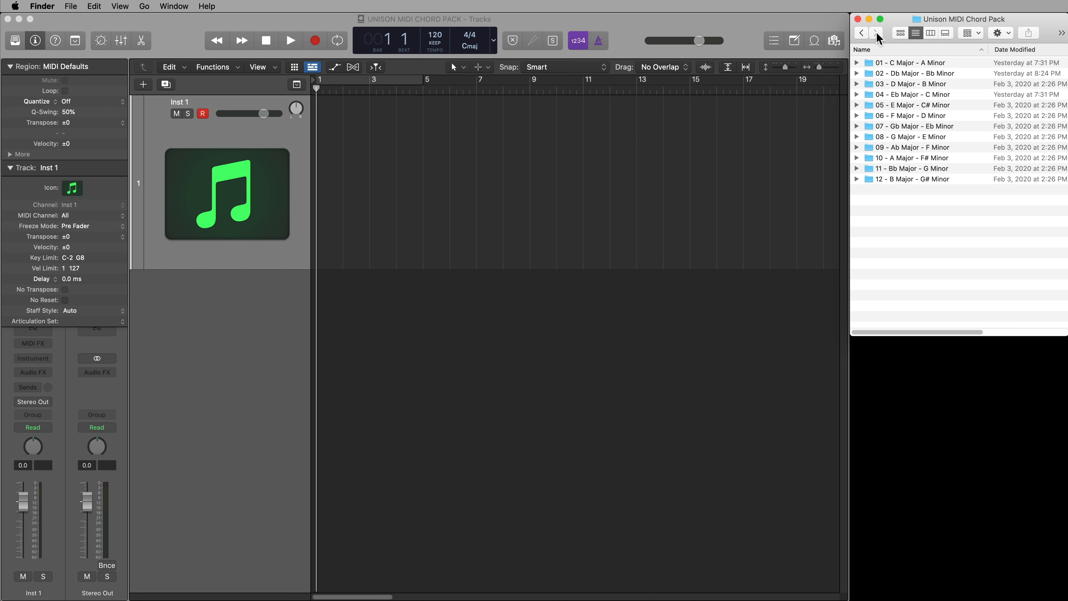
left_click(864, 35)
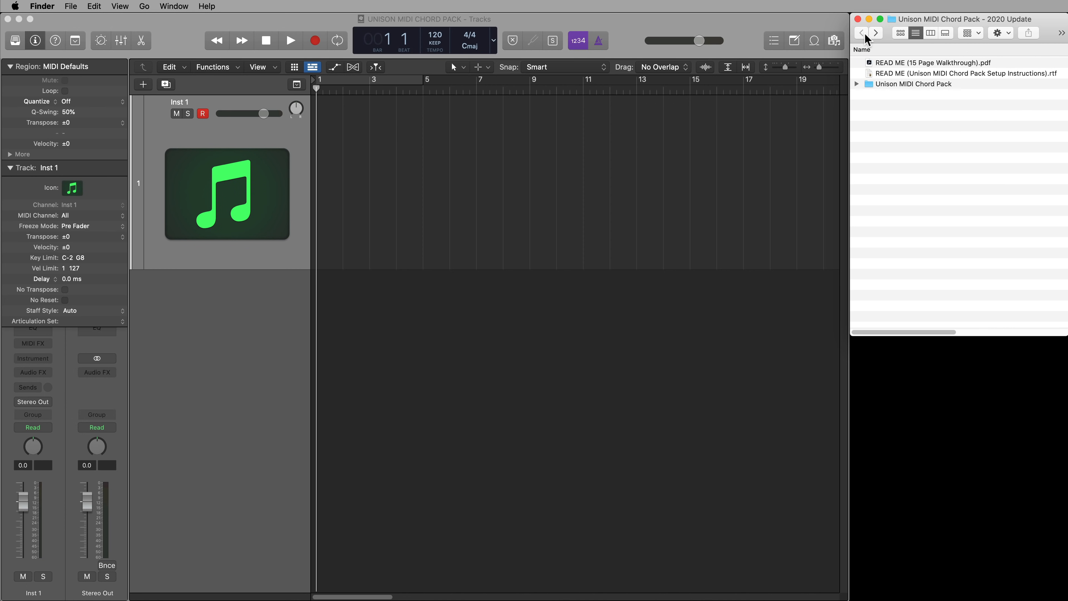
Set the Logic Pro project's key signature to C minor
left_click(590, 381)
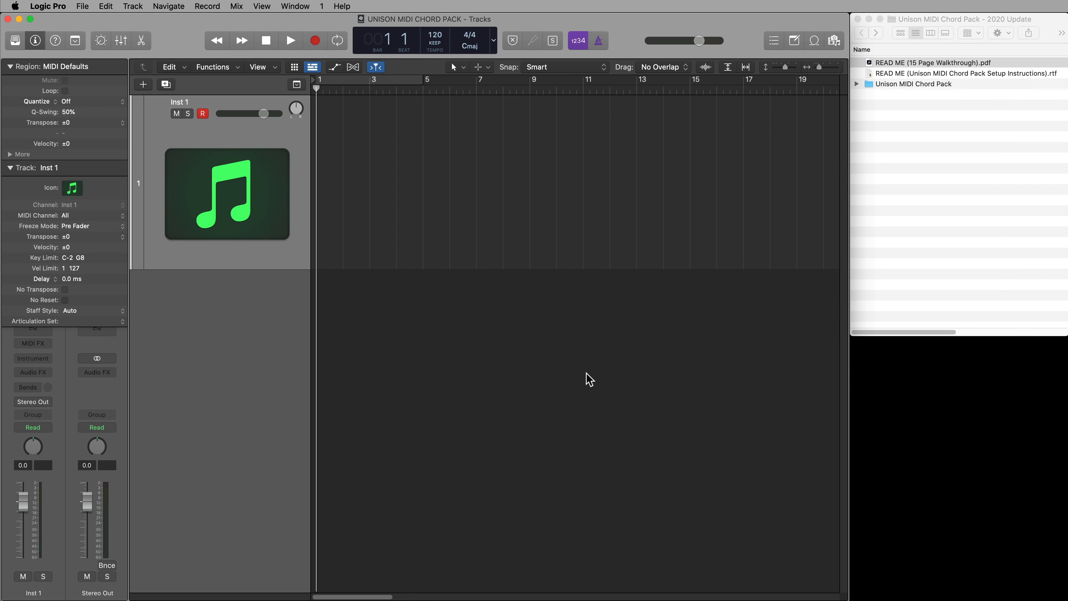
left_click(470, 51)
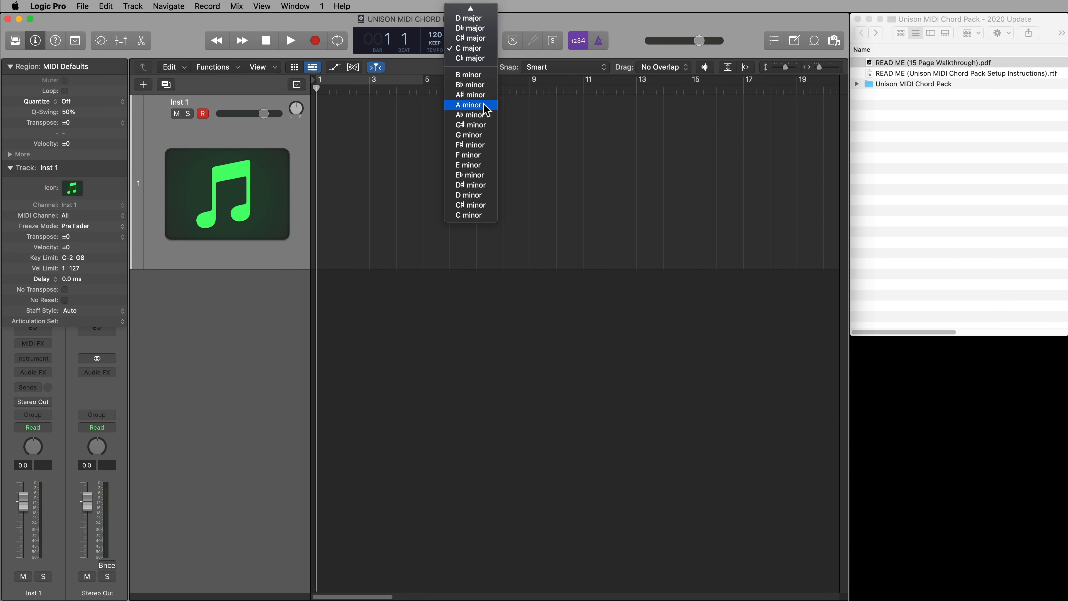
left_click(484, 215)
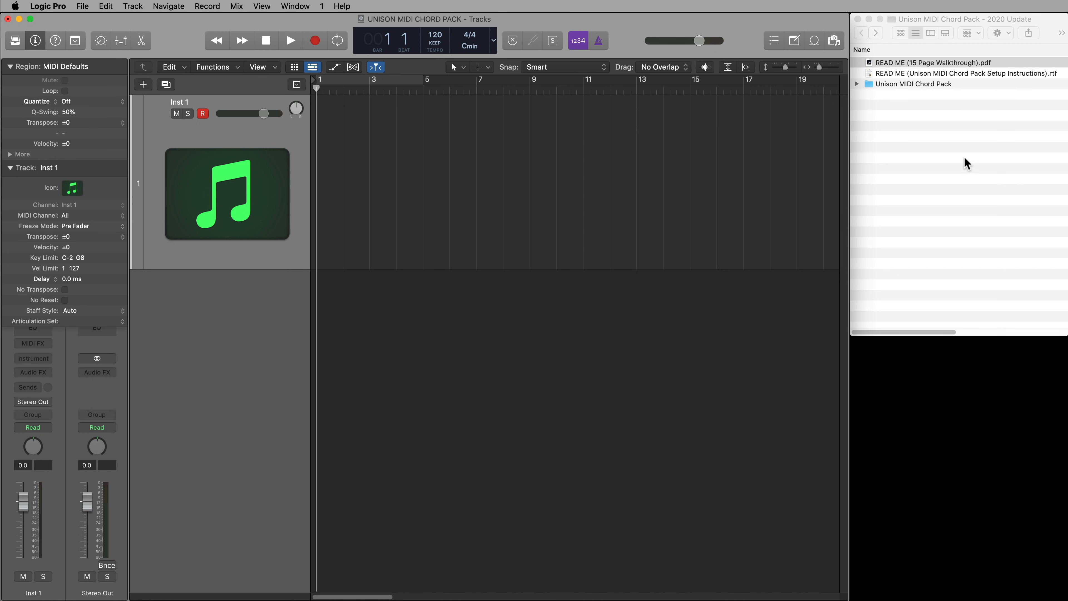
In Finder, open the chord pack's 04 - Eb Major - C Minor folder down to 1 Triads and 02 - C Minor
left_click(962, 143)
double_click(939, 84)
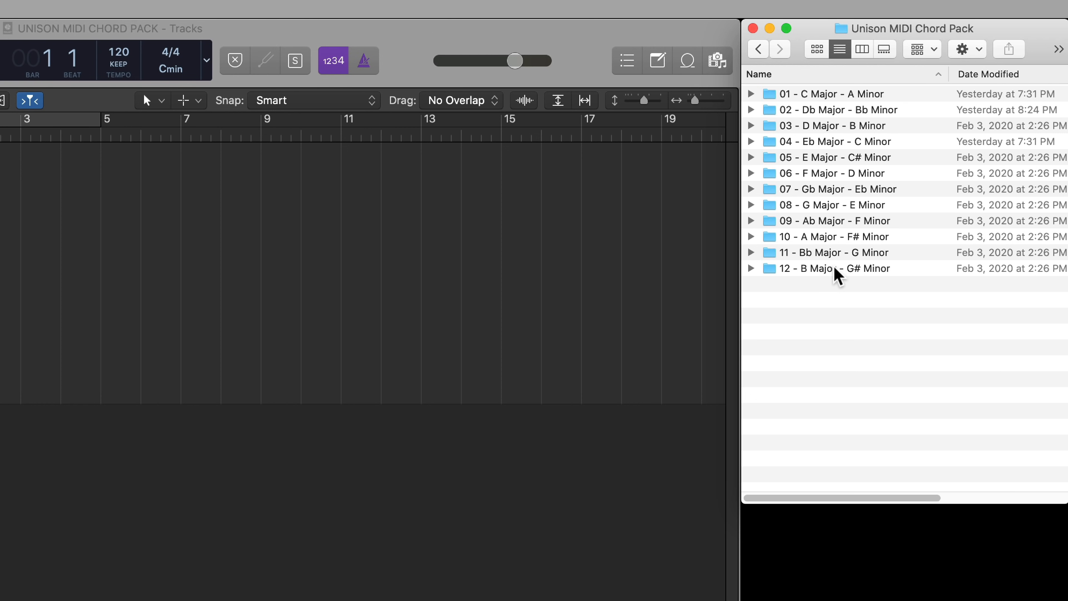
left_click(874, 142)
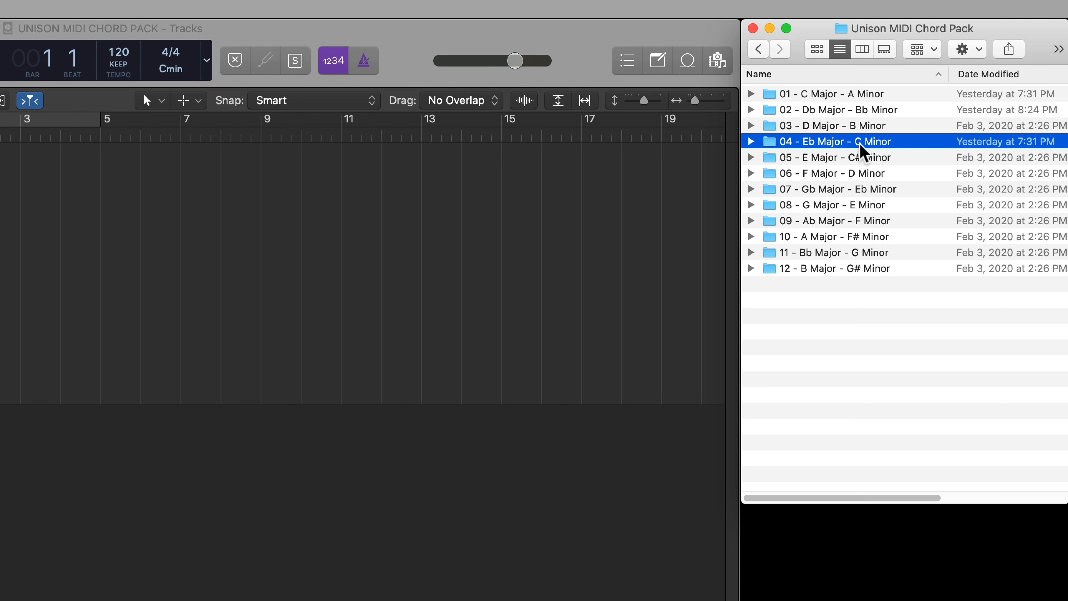
double_click(868, 144)
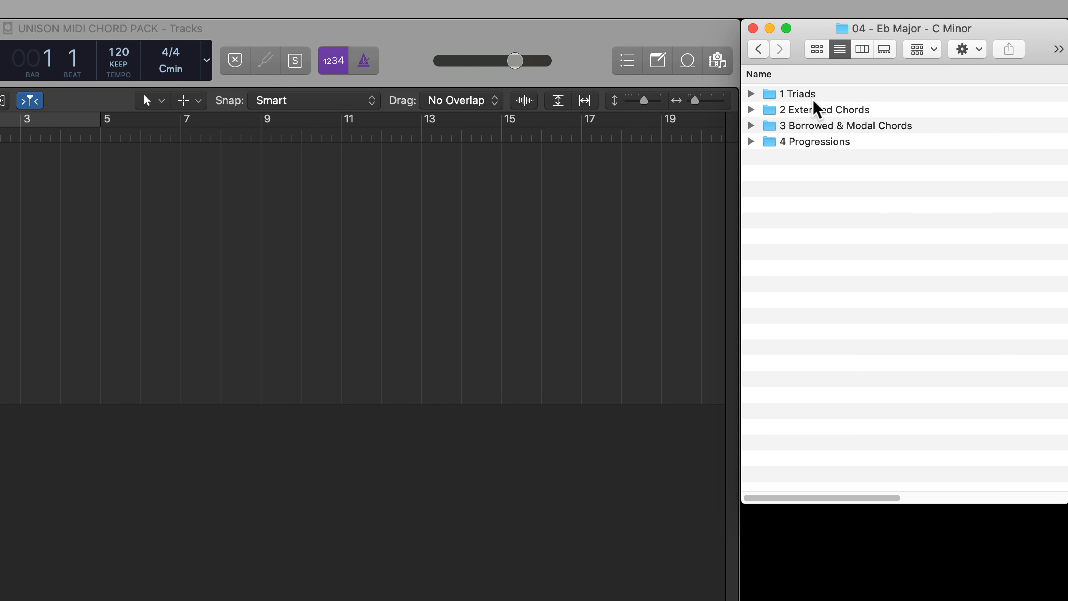
double_click(805, 93)
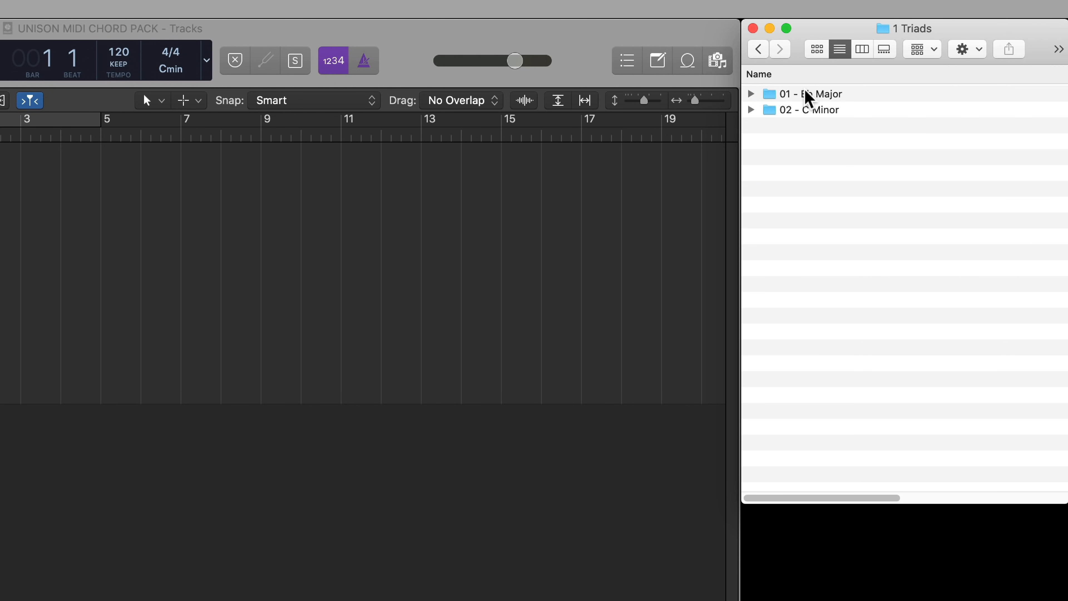
double_click(825, 111)
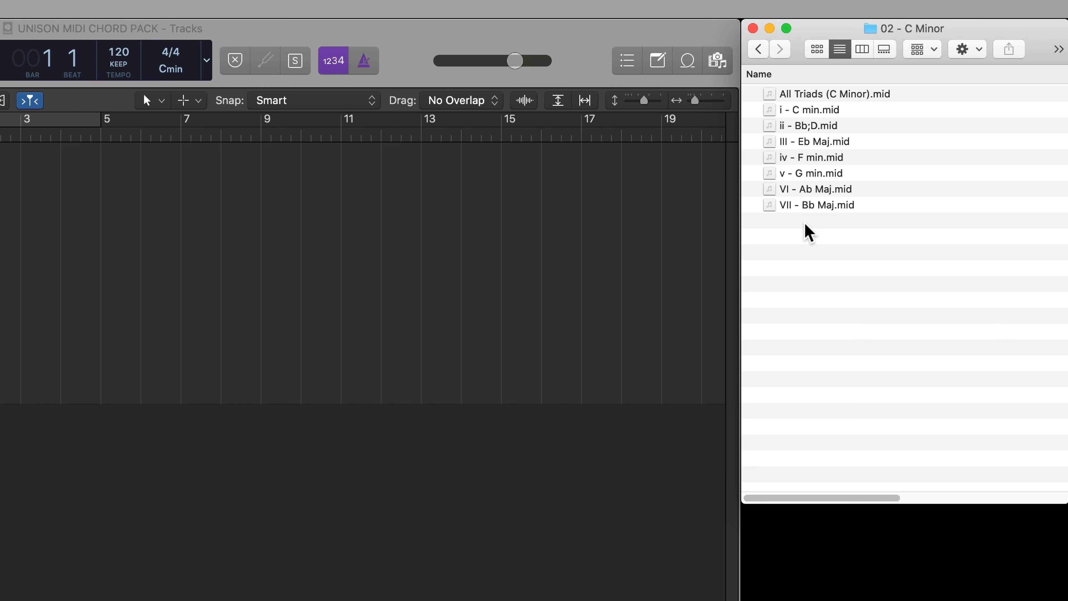
Import All Triads (C Minor).mid onto the Inst 1 track at bar 1
left_click(856, 95)
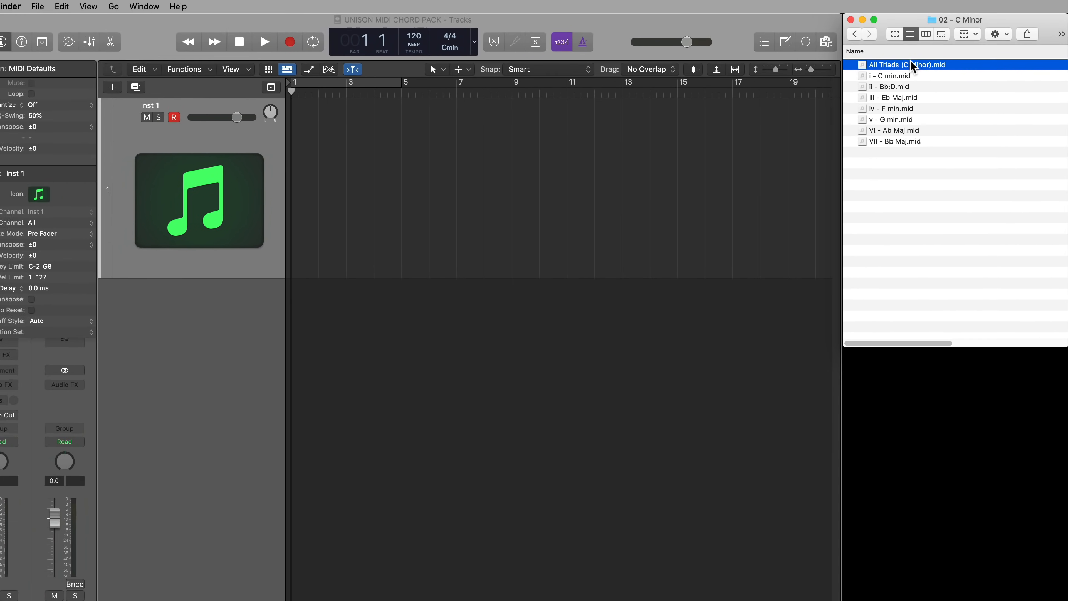
left_click_drag(913, 66, 304, 177)
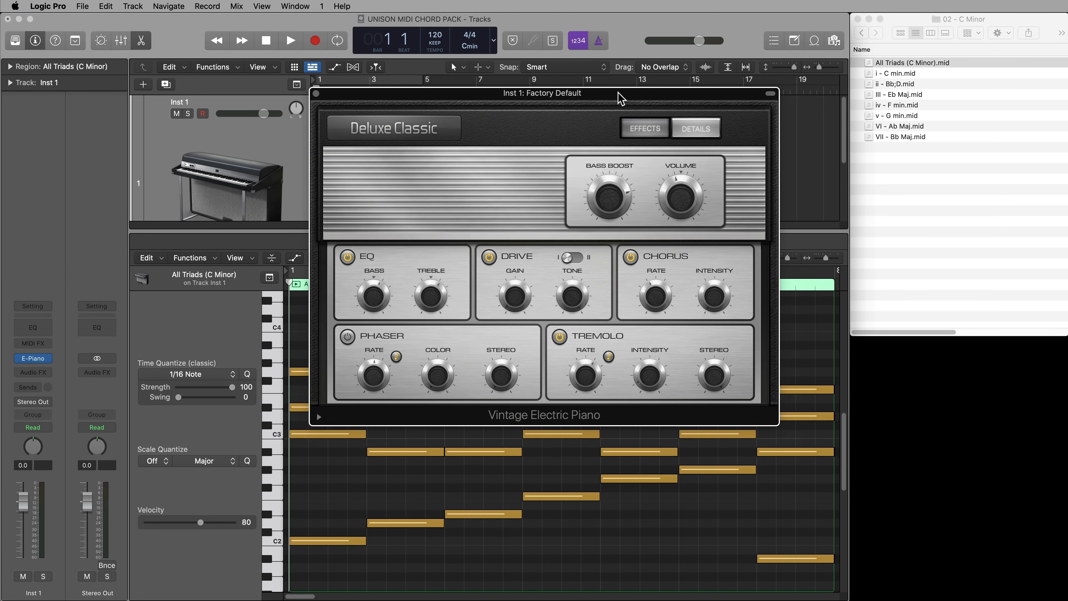
Load the Vintage Electric Piano instrument on the Inst 1 track, close its window and select the All Triads region
left_click_drag(621, 101, 618, 136)
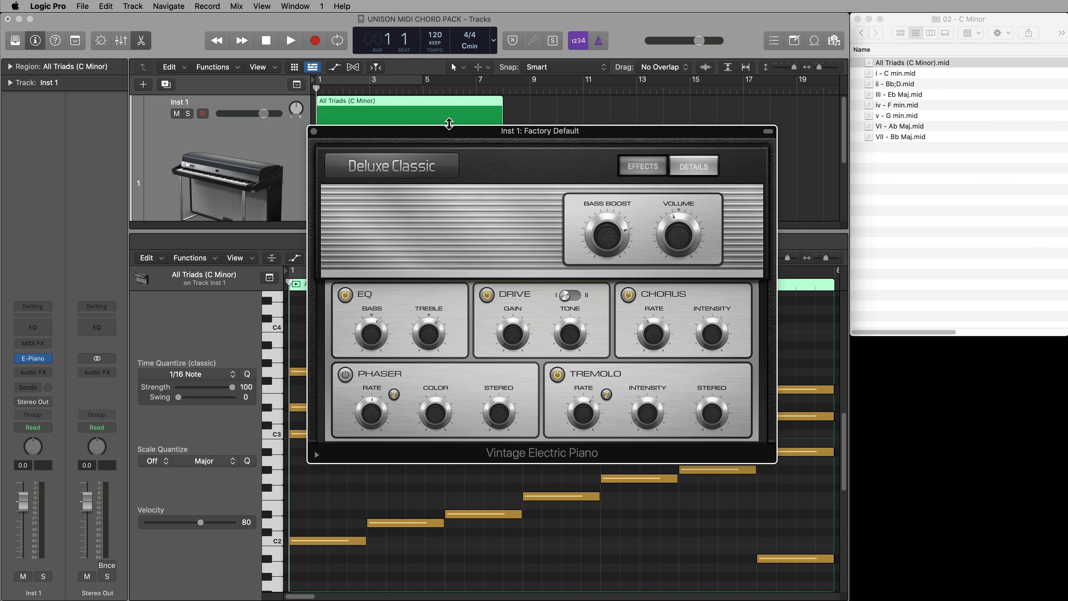
left_click(314, 132)
left_click(569, 168)
left_click(468, 159)
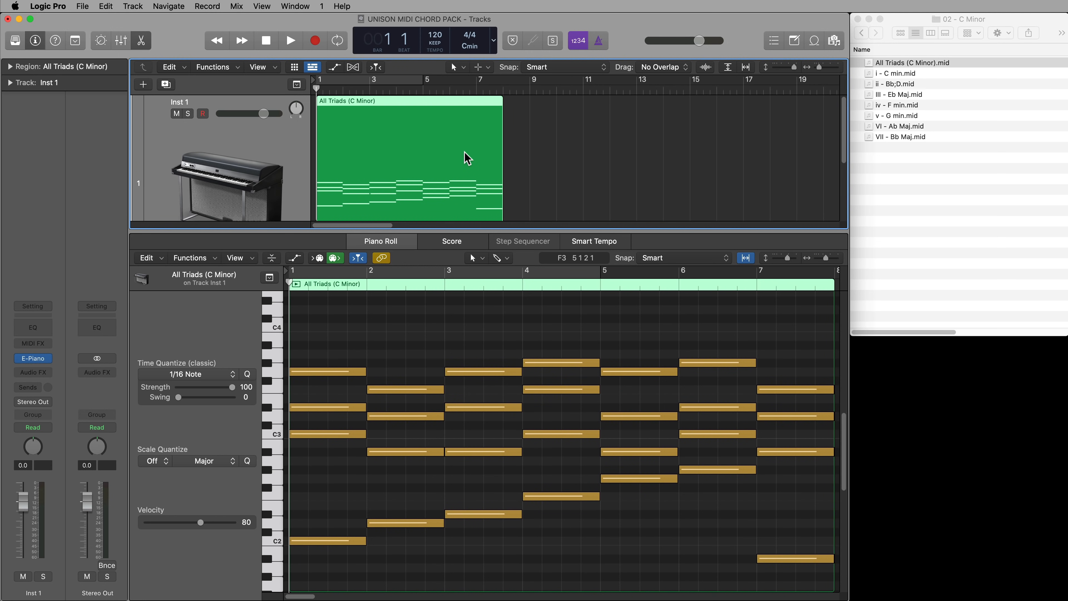
Play back the All Triads region with cycle turned on over its length, and stop playback
key("space")
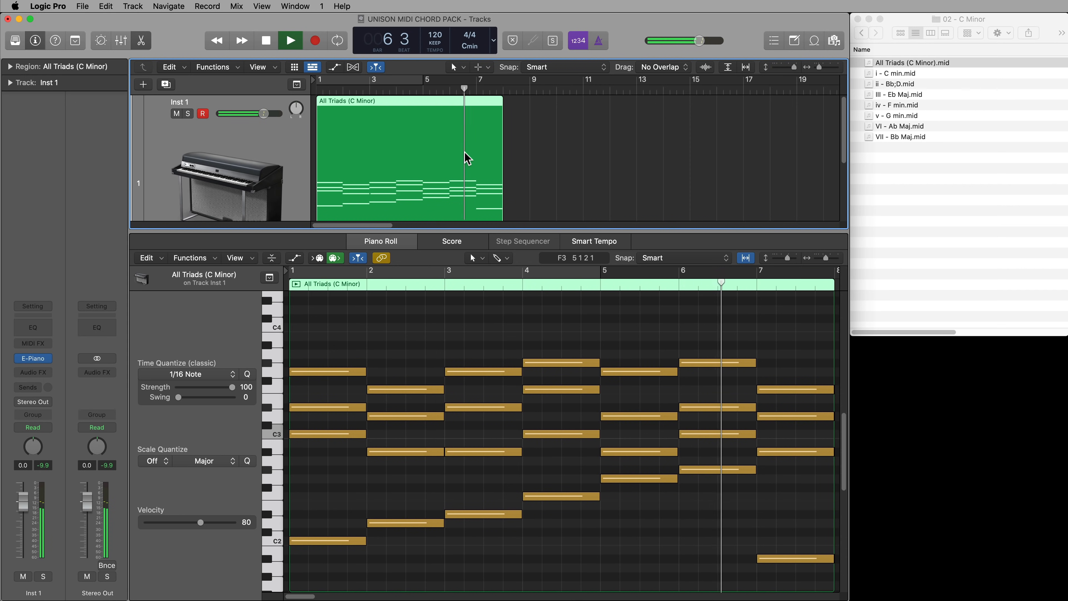
key("c")
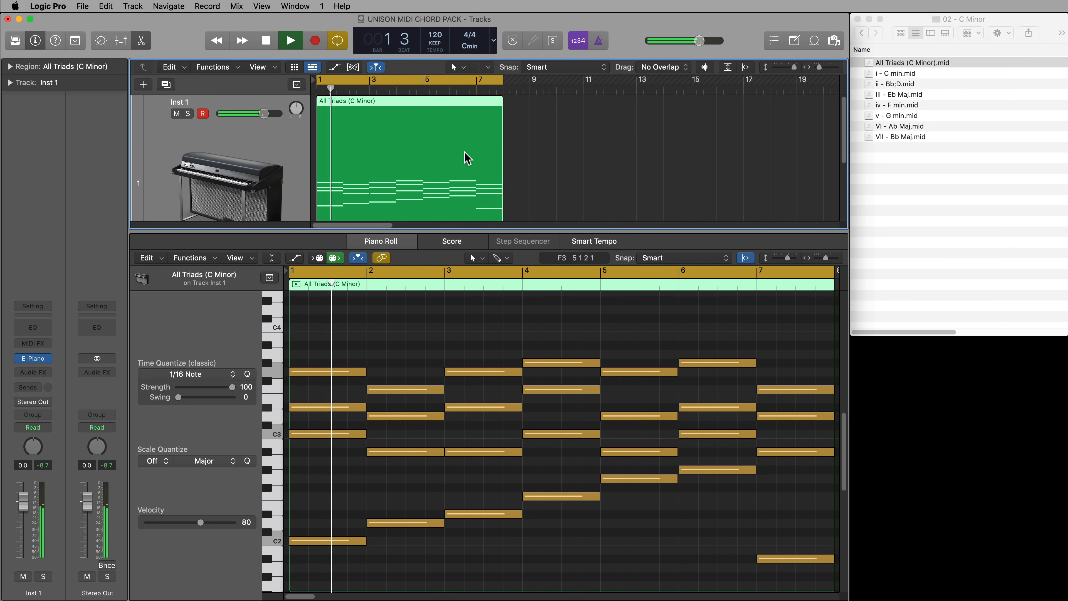
key("space")
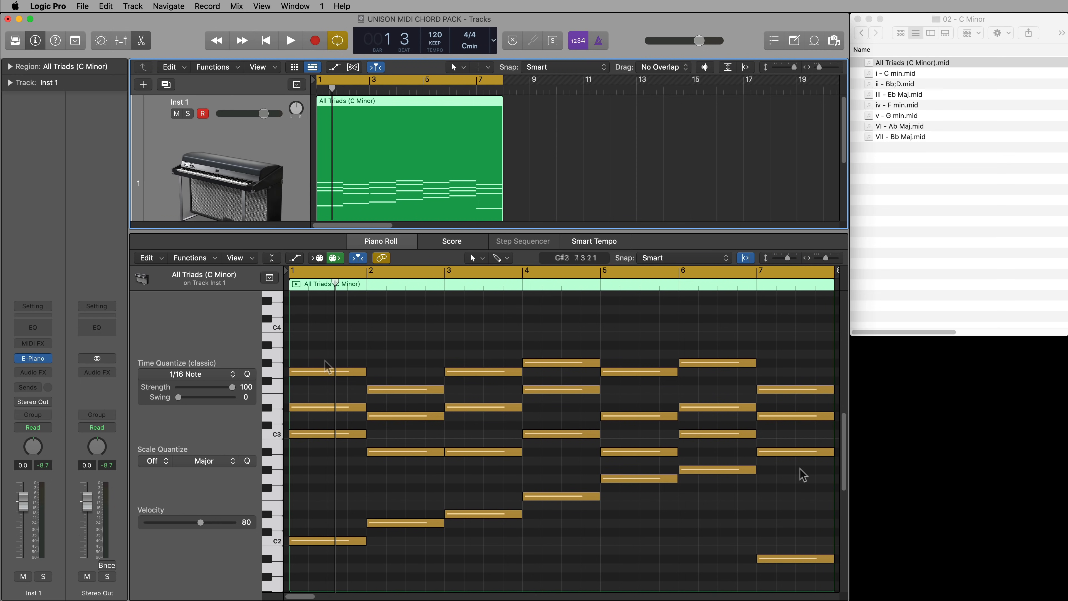
Close the Piano Roll, enlarge the All Triads region in the arrangement, return the playhead to bar 1 and turn cycle off
key("e")
left_click(431, 317)
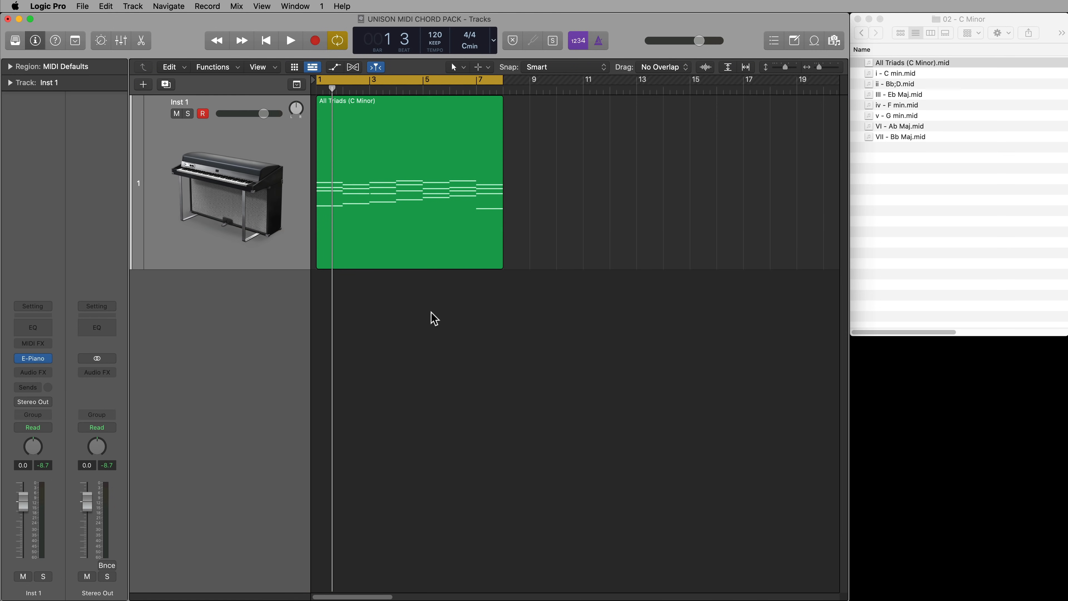
key("super+Down")
key("super+Right")
key("super+Right")
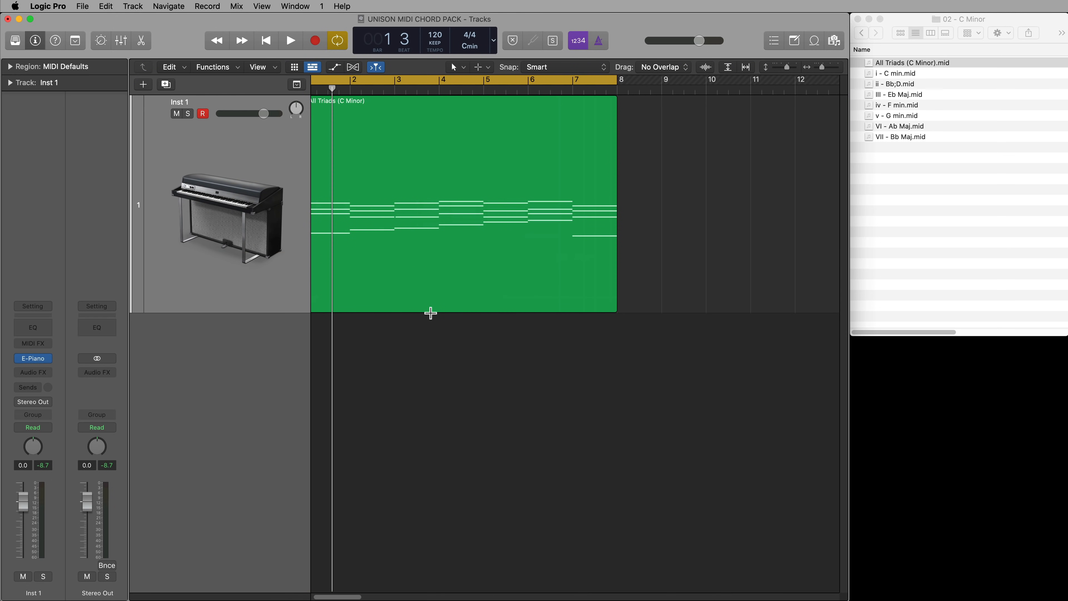
key("Return")
key("super+Down")
key("super+Down")
key("super+Down")
key("super+Right")
key("super+Right")
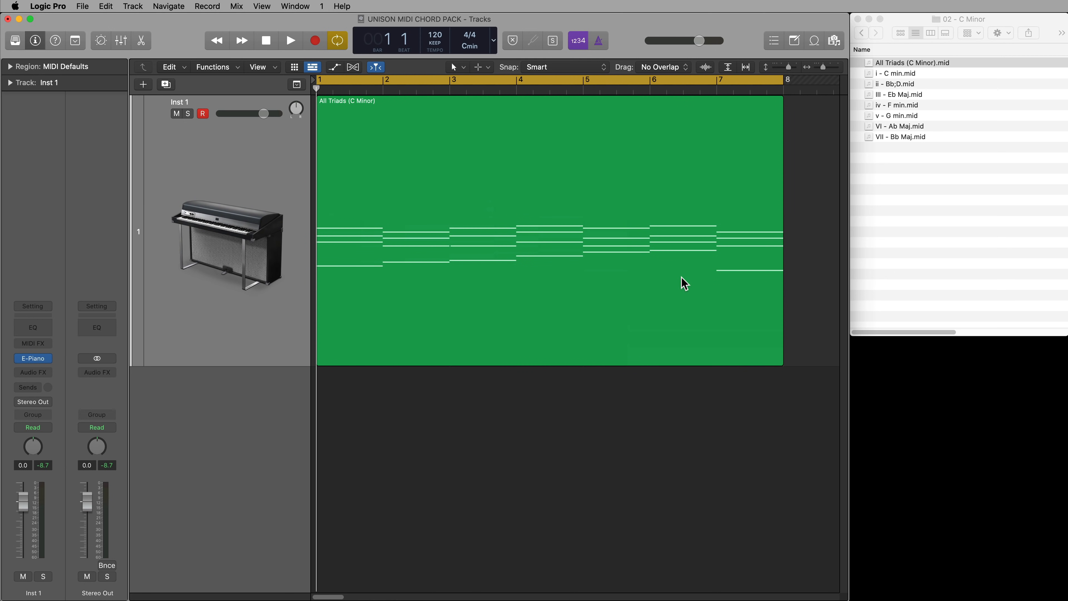
key("c")
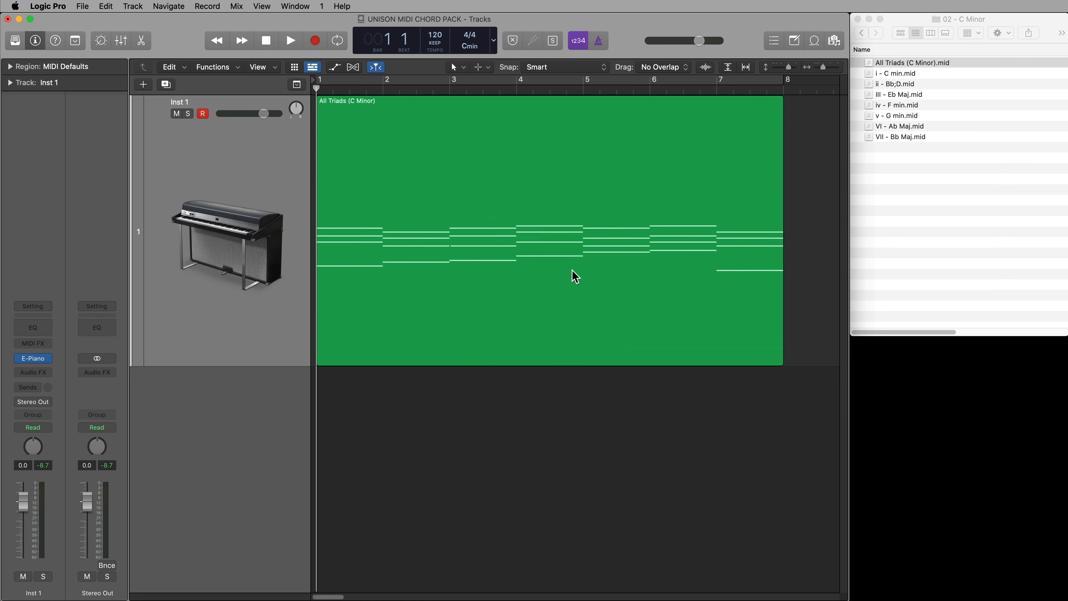
Set the arrangement's snap value to Bar with regions snapping to absolute value
left_click(576, 68)
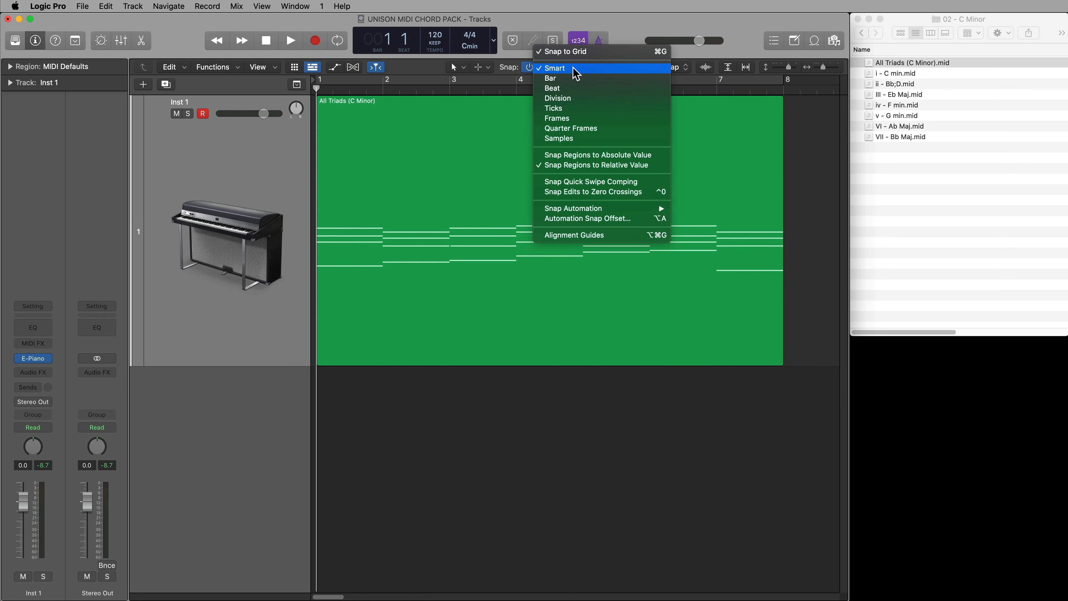
left_click(579, 82)
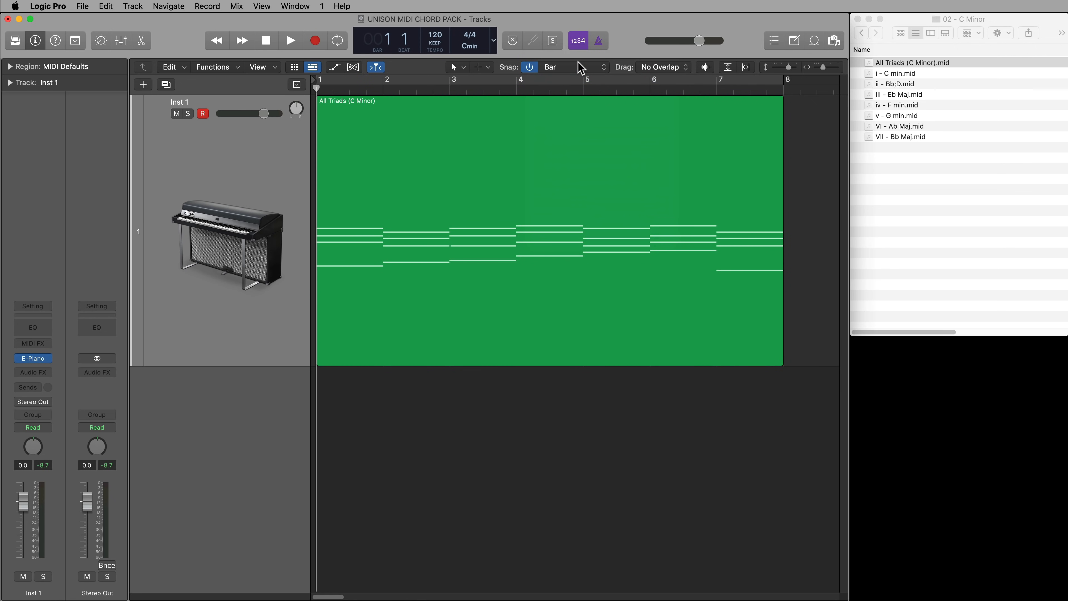
left_click(578, 68)
left_click(602, 148)
Cut the chords at bars 2, 5 and 7 out of the All Triads region and delete them
left_click_drag(378, 238, 420, 247)
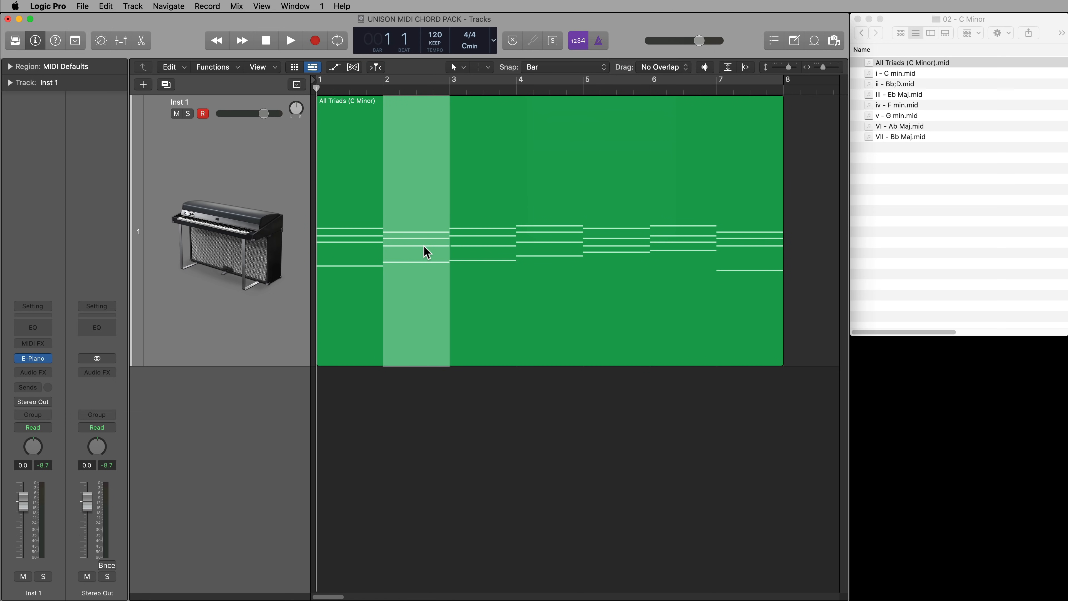
key("Delete")
left_click_drag(522, 253, 694, 272)
left_click(555, 283)
left_click(637, 269)
key("Delete")
left_click(693, 272)
left_click(755, 294)
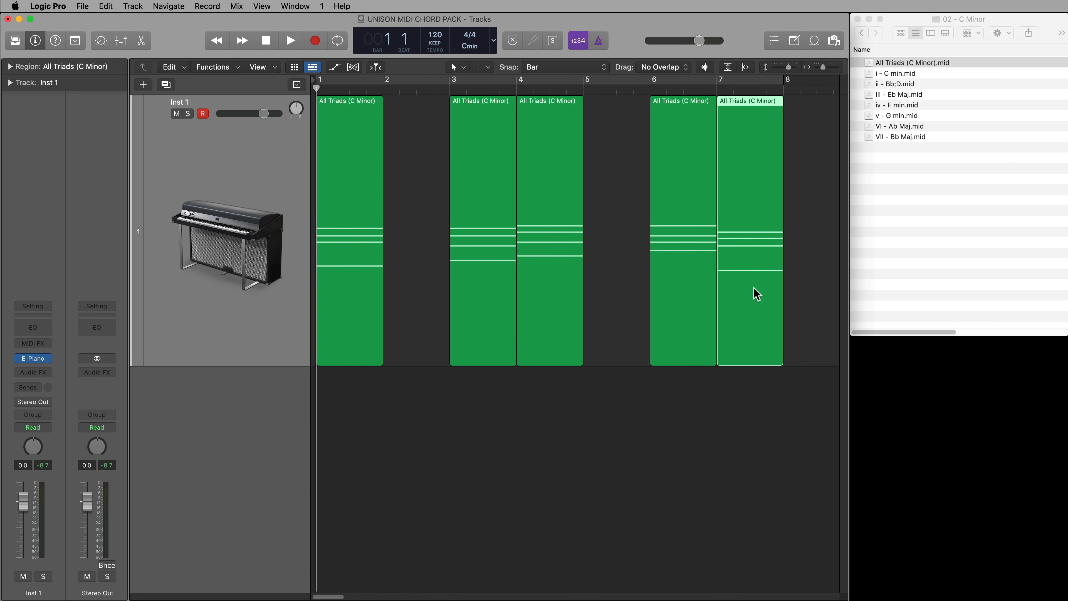
key("Delete")
Move the bar 3 chord to bar 2 and the bar 6 chord to bar 3, and play back the four-chord progression
left_click(351, 254)
left_click_drag(496, 271, 451, 278)
left_click_drag(668, 262, 471, 262)
left_click(680, 248)
key("space")
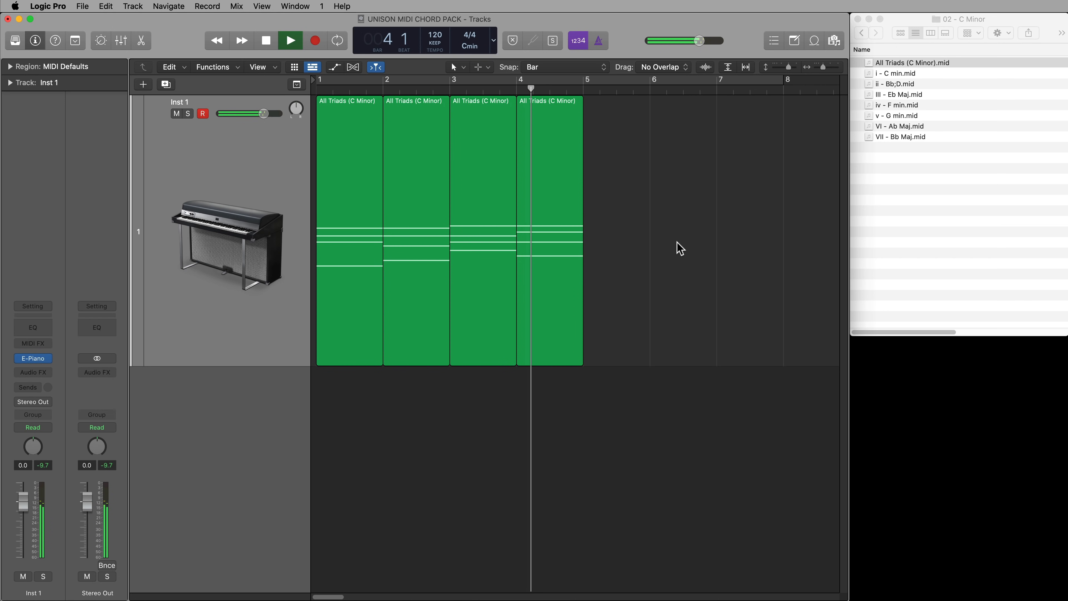
key("space")
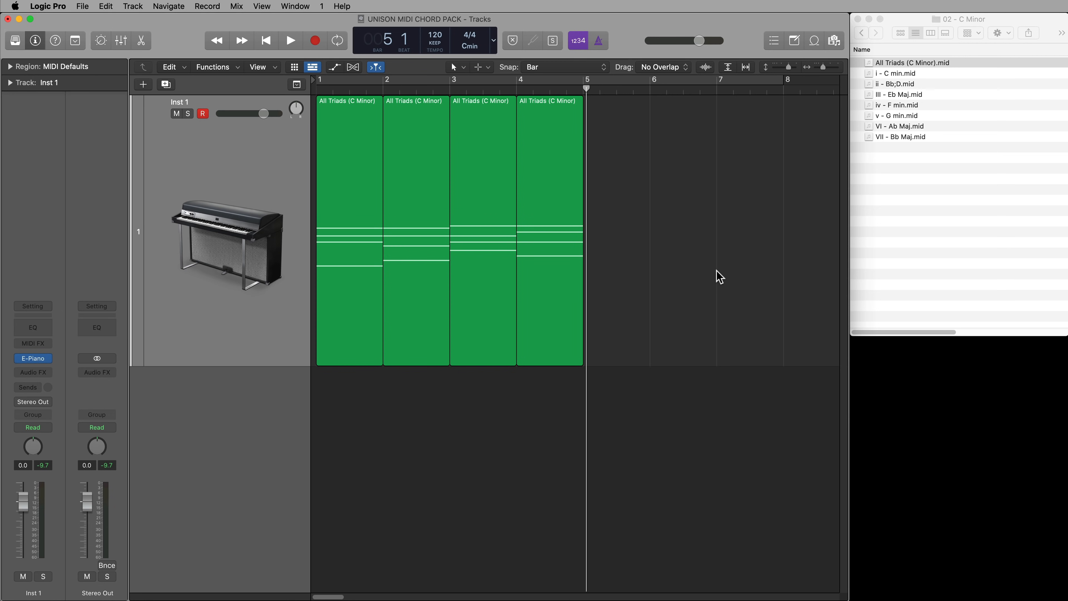
Delete all four chord regions and place i - C min.mid on the Inst 1 track at bar 1
left_click_drag(731, 259, 350, 210)
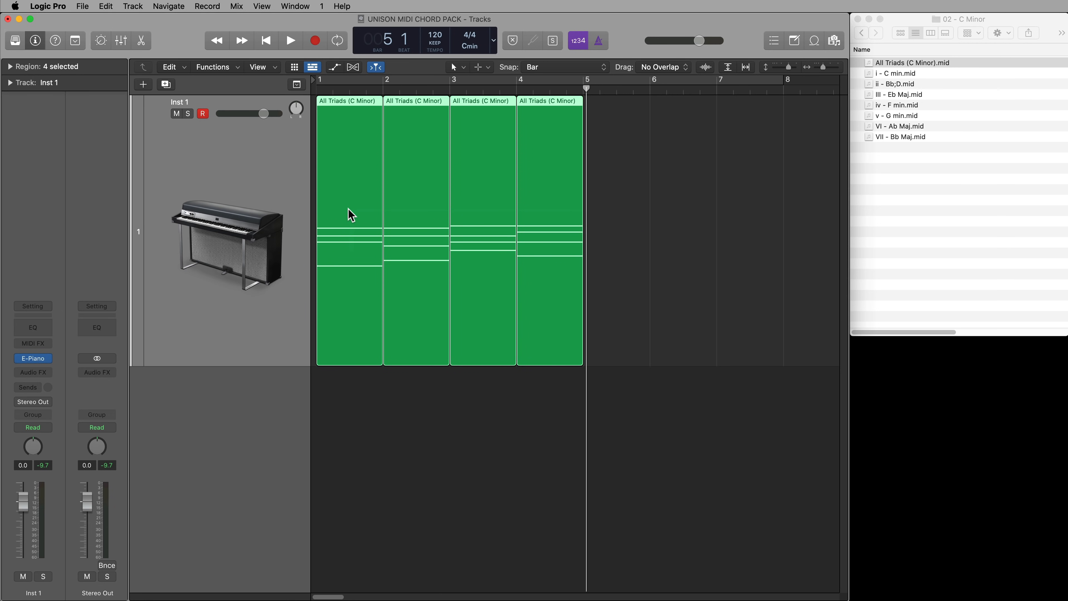
key("Delete")
left_click(914, 212)
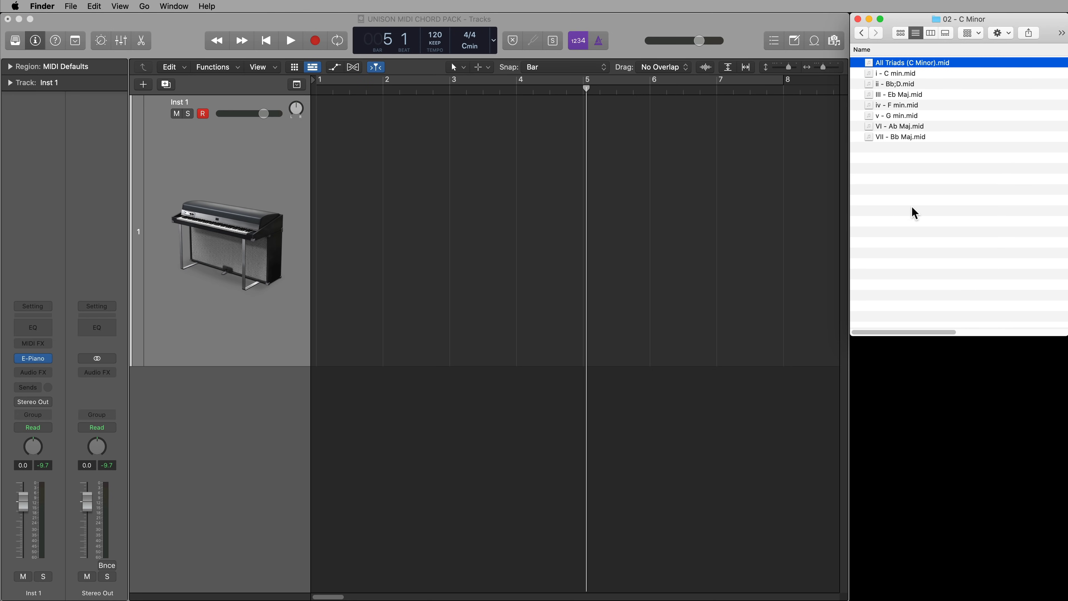
left_click_drag(891, 74, 349, 167)
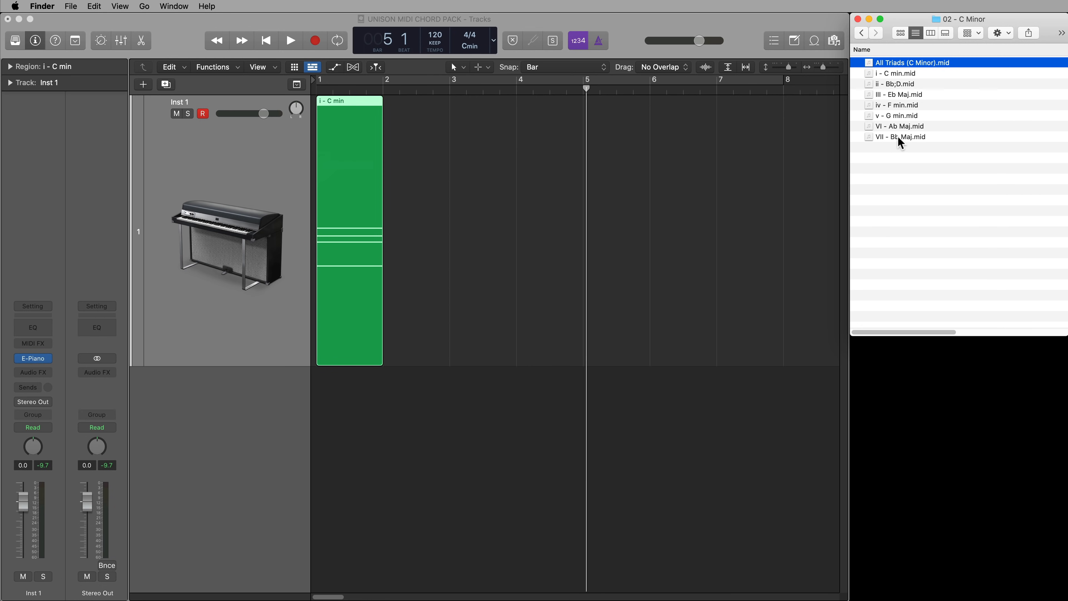
Place VII - Bb Maj.mid, VI - Ab Maj.mid and iv - F min.mid on the Inst 1 track at bars 2, 3 and 4
left_click_drag(902, 141, 411, 202)
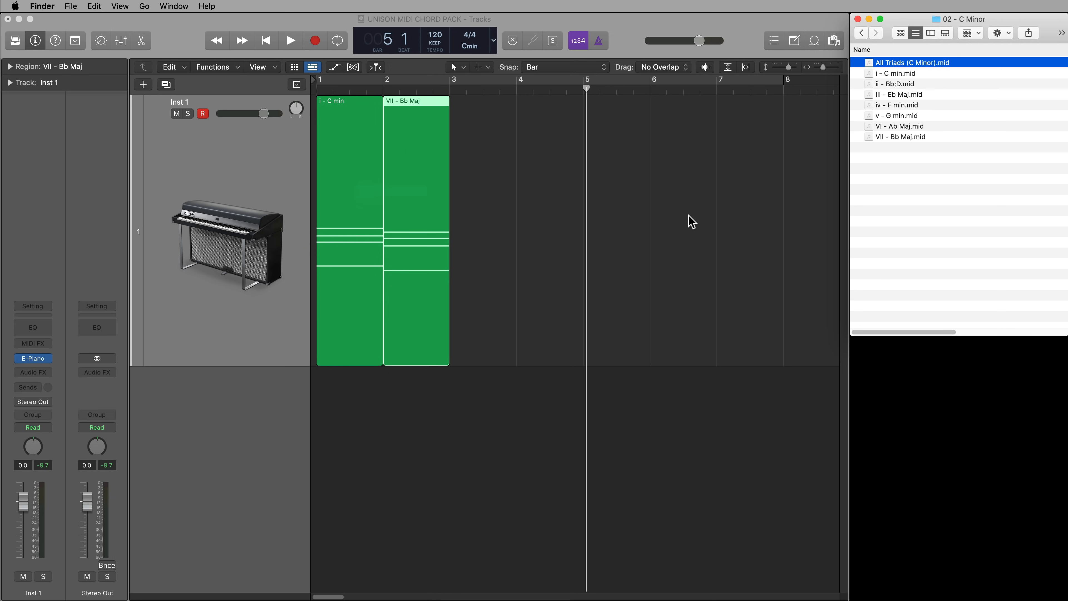
left_click_drag(889, 126, 470, 195)
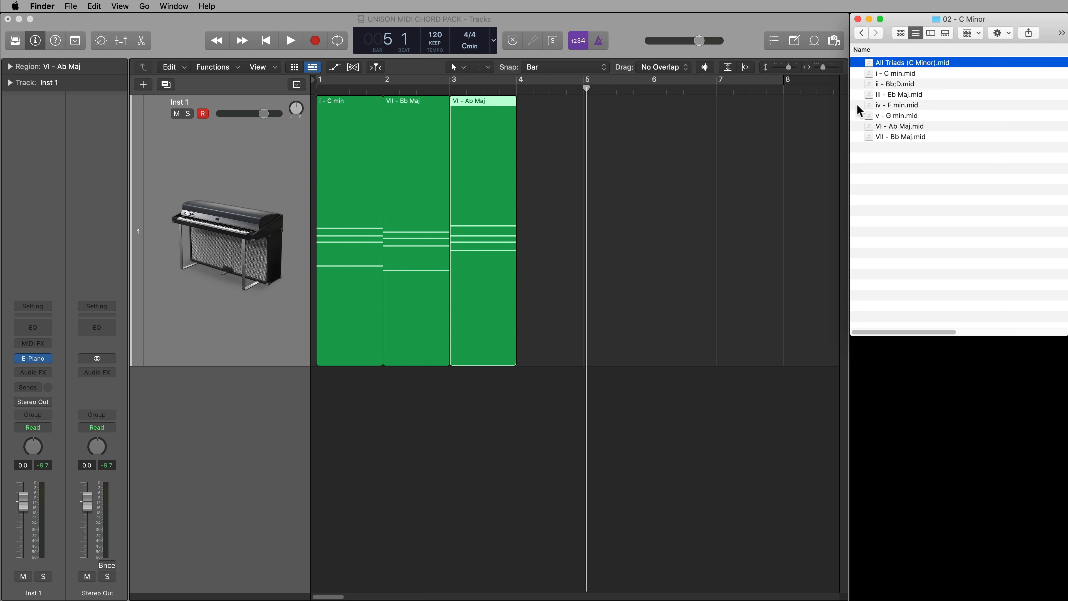
left_click_drag(903, 104, 543, 172)
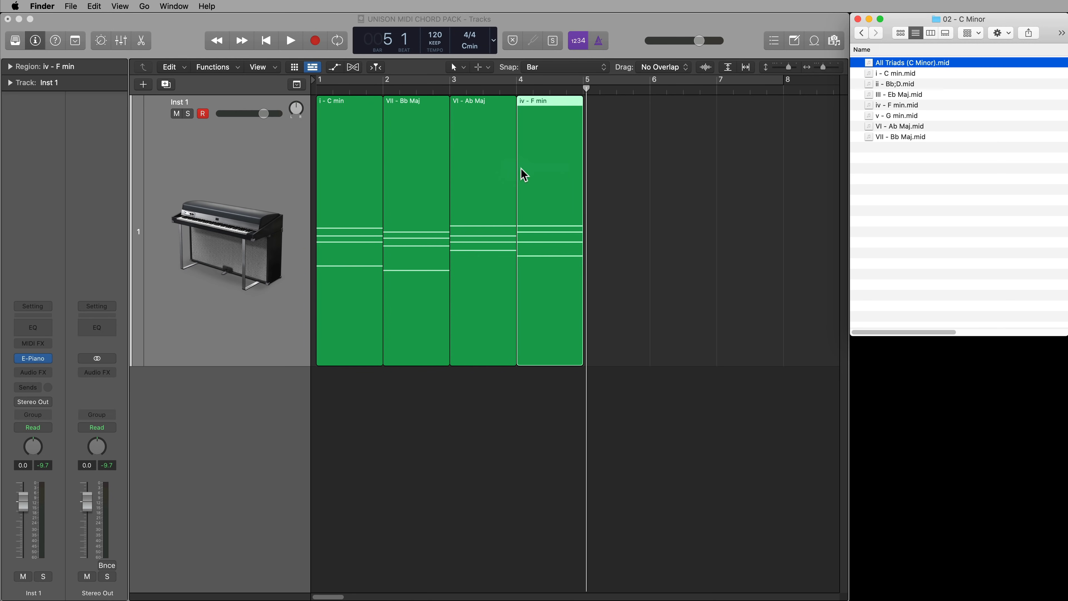
Set the cycle range to the four chord regions and play back the progression
left_click(701, 217)
key("super+a")
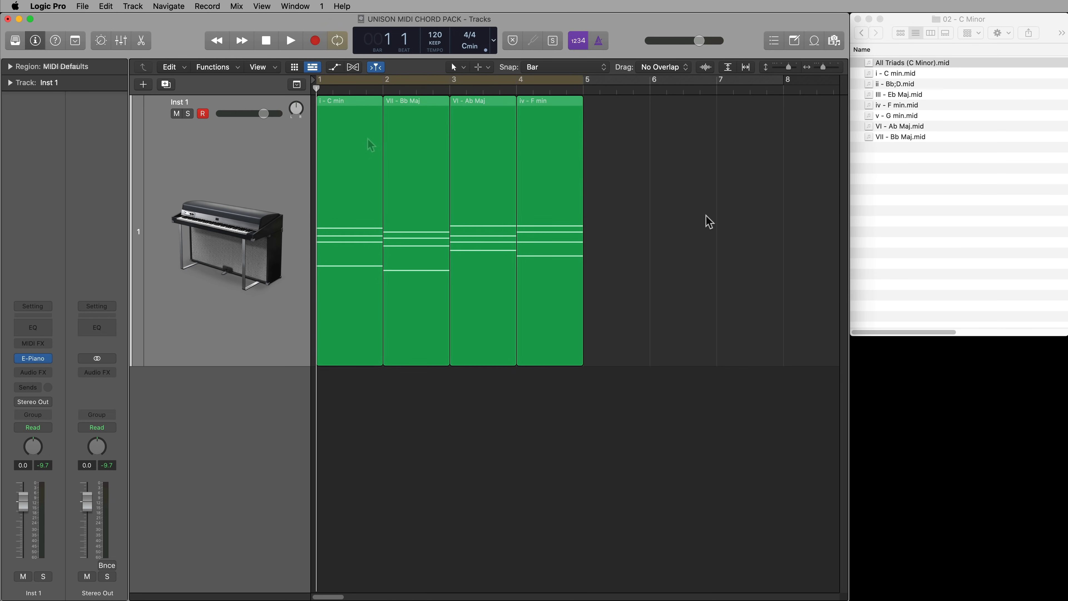
key("super+u")
key("space")
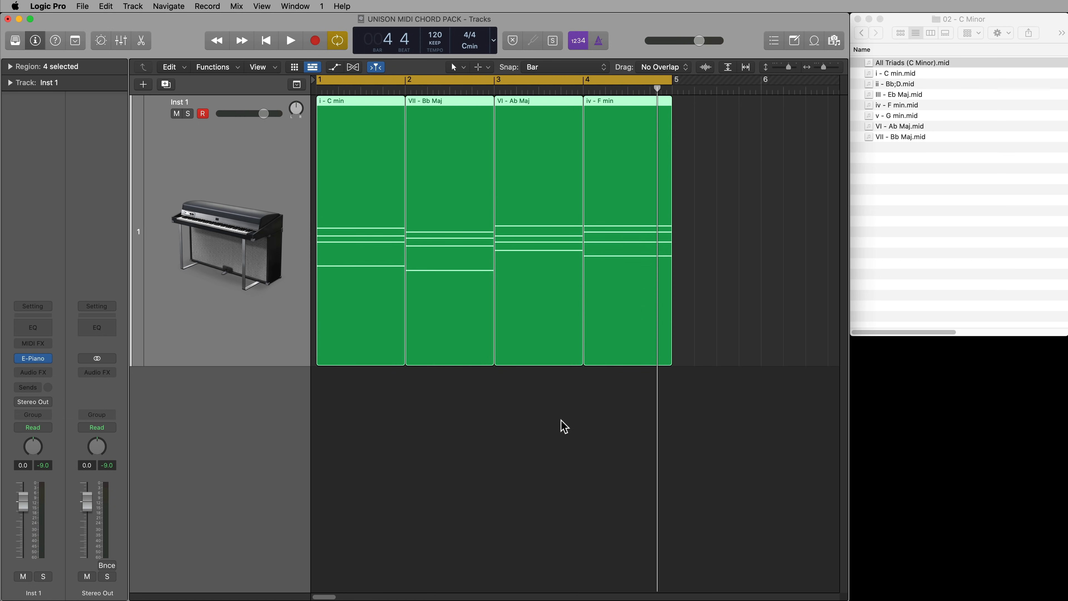
left_click(555, 410)
Delete the iv - F min region and move the VI - Ab Maj region to bar 4
left_click_drag(556, 243, 715, 248)
left_click(612, 213)
key("Delete")
left_click_drag(713, 198, 644, 198)
Place v - G min.mid on the Inst 1 track at bar 3 and play back the new progression
left_click(937, 164)
left_click_drag(913, 116, 514, 165)
left_click(612, 199)
left_click(555, 396)
key("space")
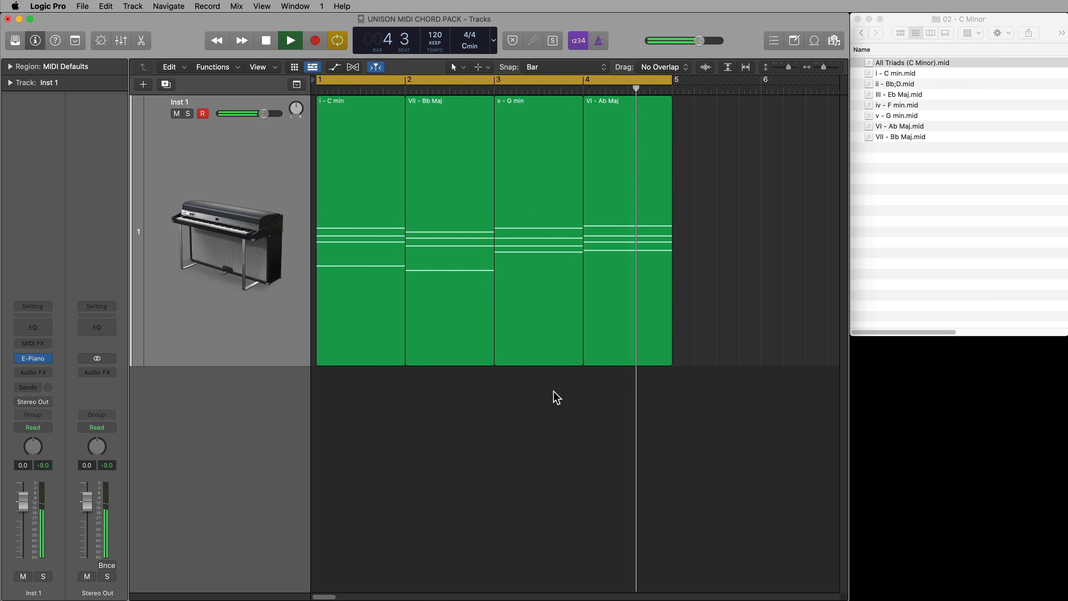
key("space")
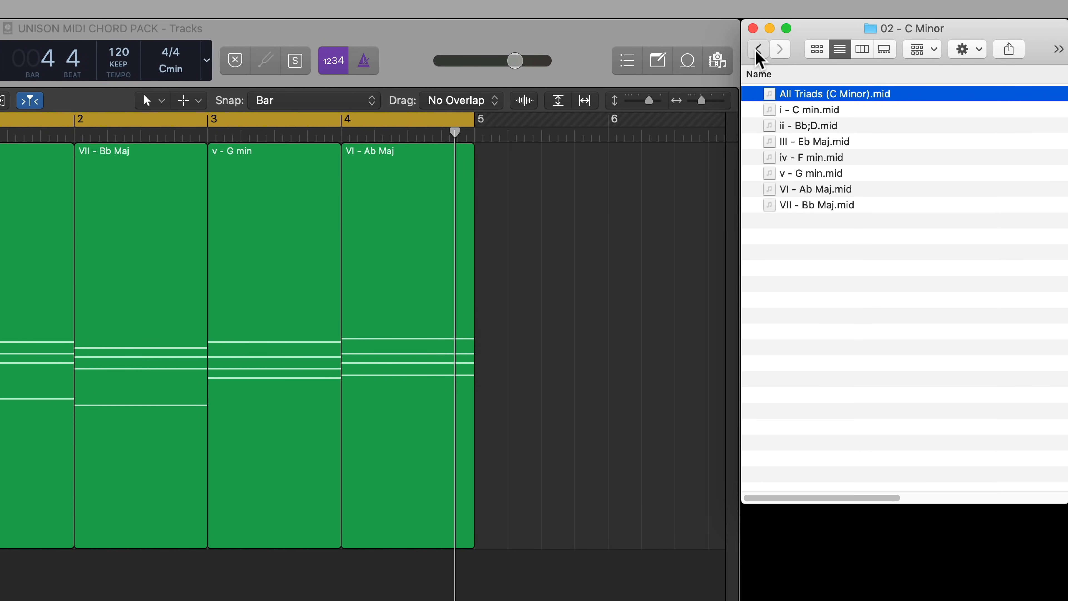
Open the 02 - C Minor folder inside 2 Extended Chords and enlarge the Finder window to fit its file list
left_click(861, 33)
left_click(757, 49)
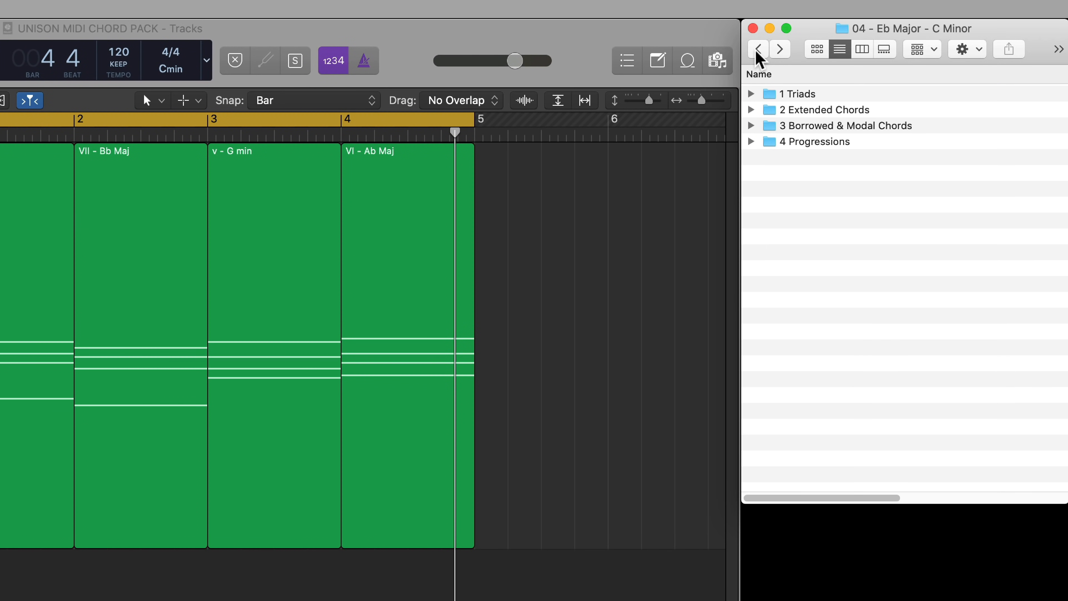
double_click(857, 112)
double_click(839, 110)
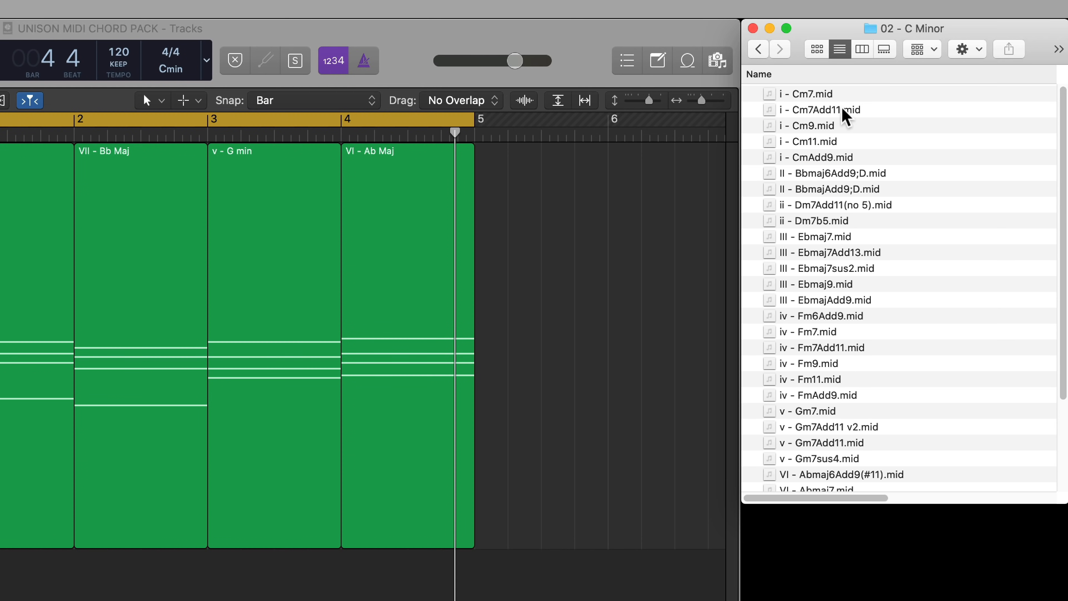
left_click_drag(1053, 503, 1055, 599)
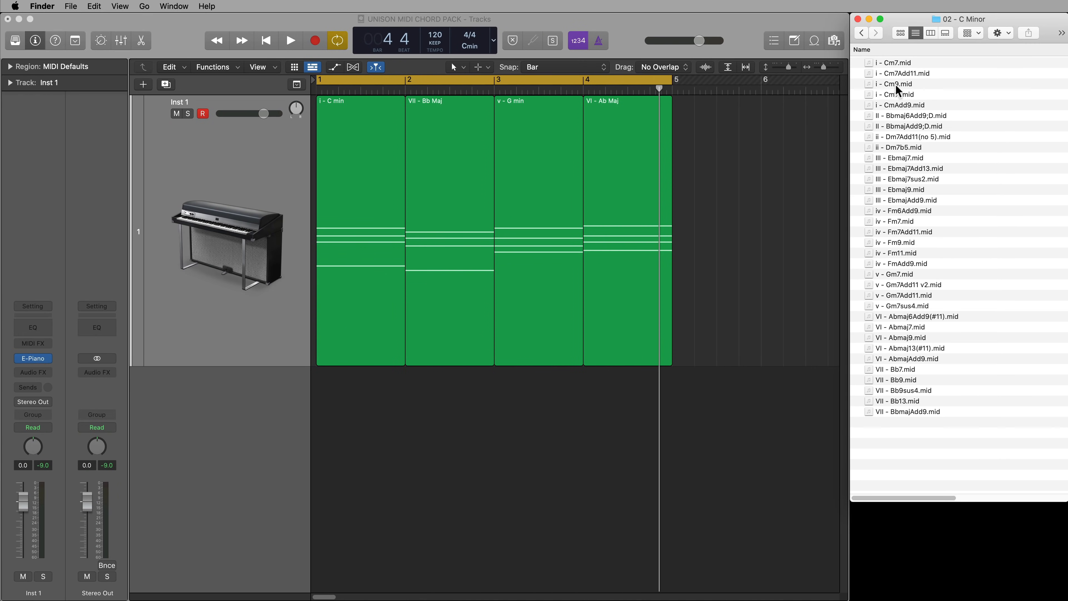
With the drag mode set to No Overlap, replace the bar 1 chord with i - Cm9.mid and play it back
left_click_drag(806, 127, 619, 169)
left_click(668, 69)
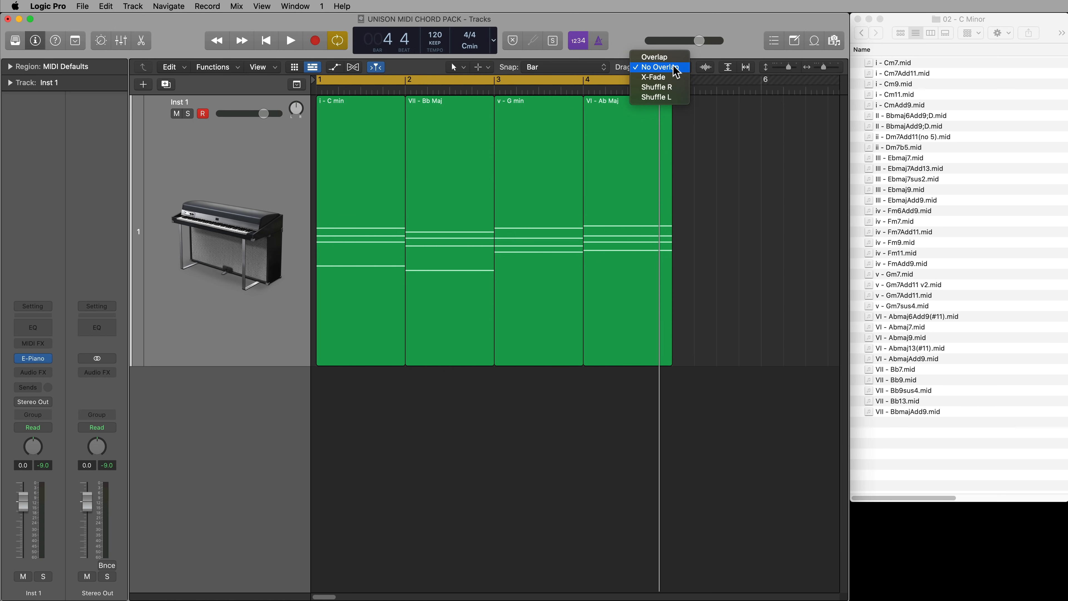
left_click(675, 68)
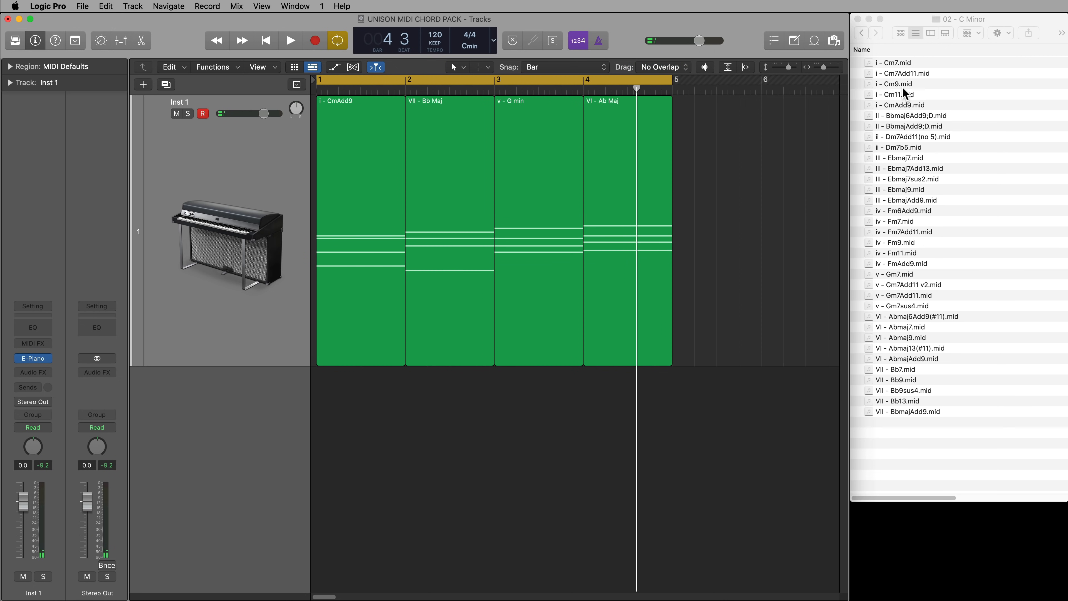
left_click_drag(899, 84, 354, 168)
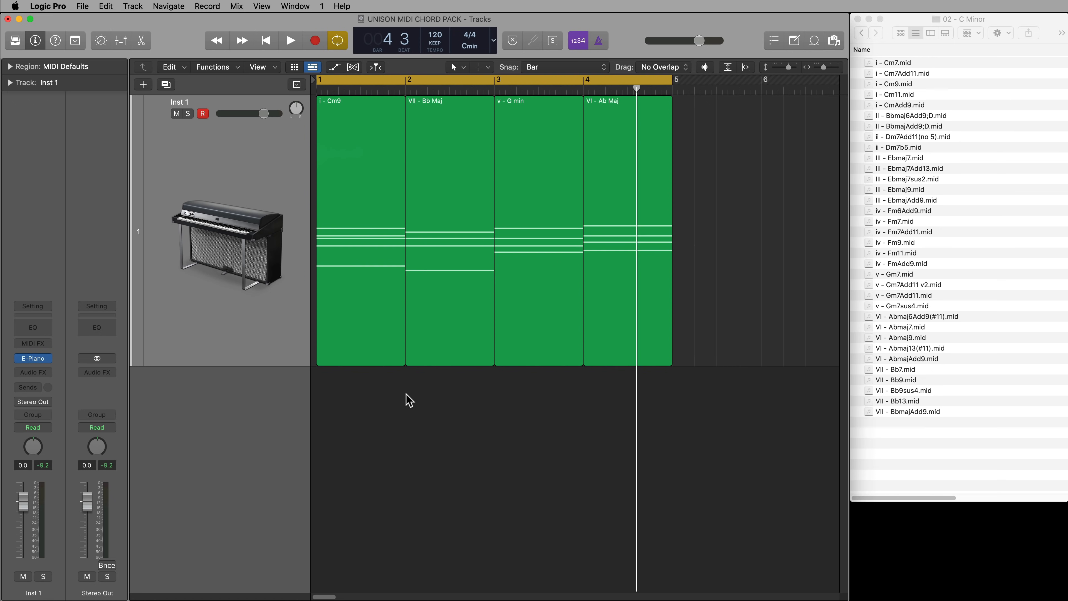
key("space")
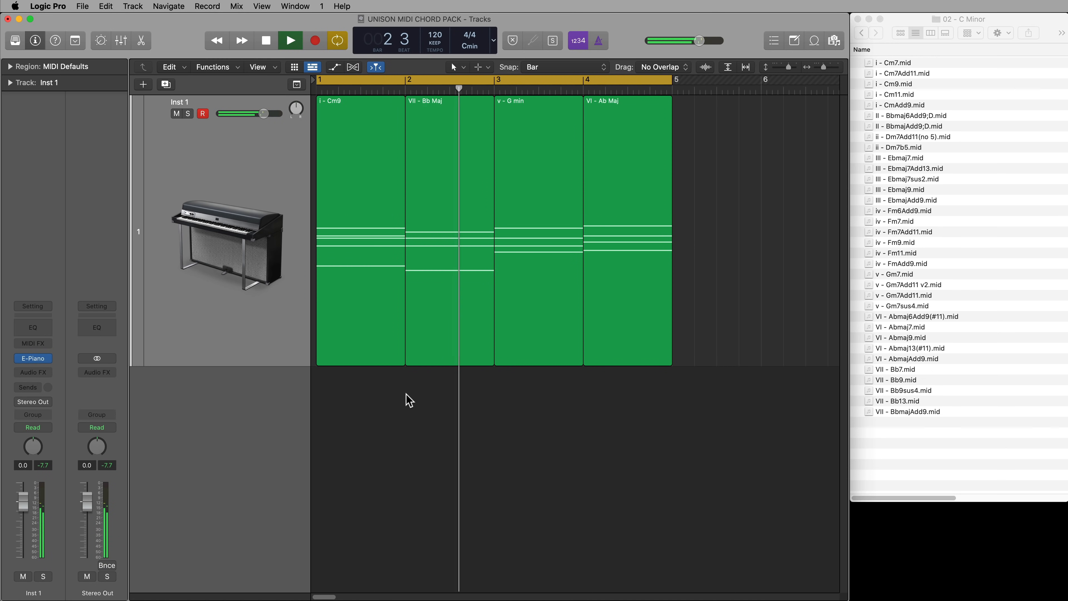
Replace the VII - Bb Maj region at bar 2 with VII - BbmajAdd9.mid and play it back from the start
left_click(465, 258)
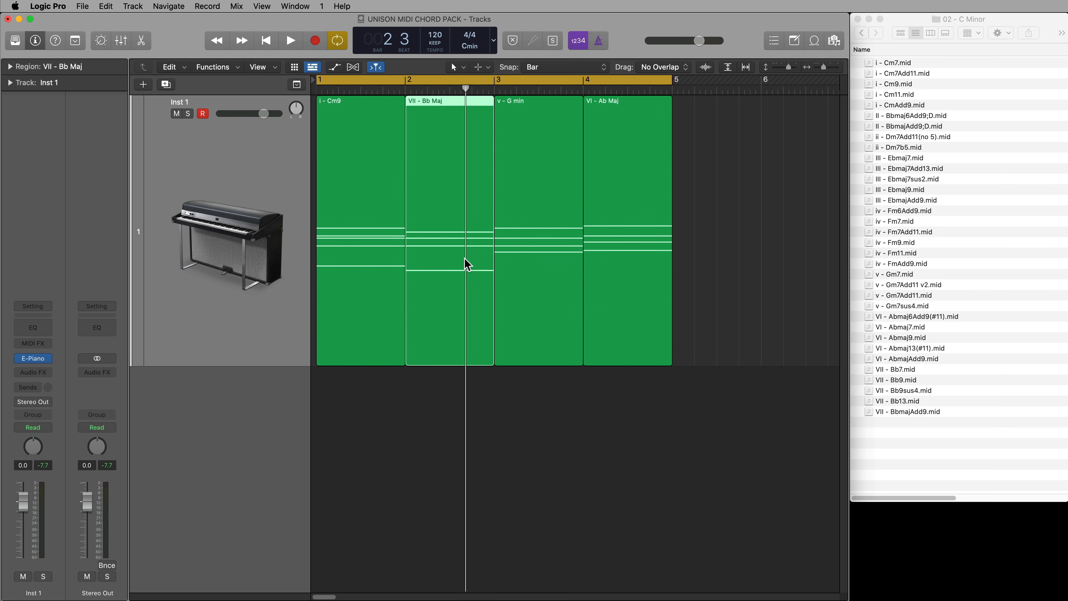
left_click(913, 449)
left_click_drag(909, 412, 444, 381)
left_click(463, 429)
key("Return")
key("space")
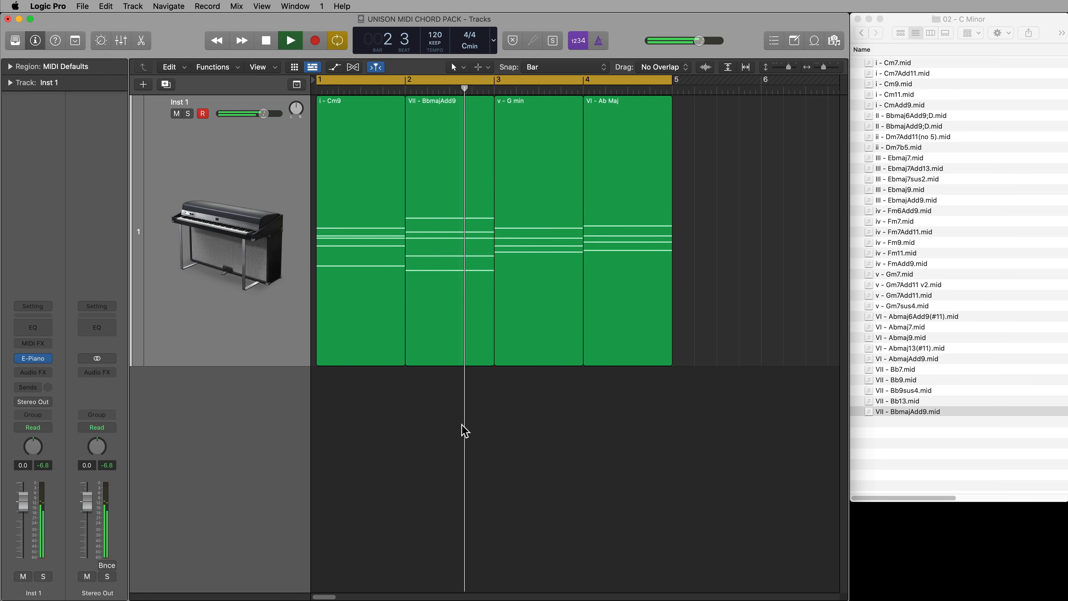
key("space")
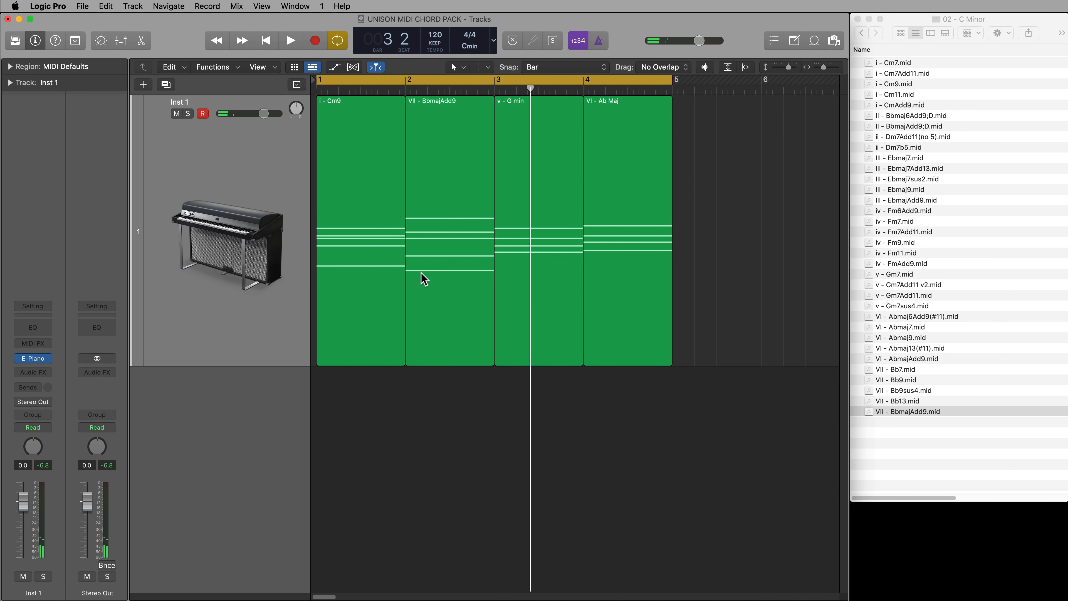
Replace the v - G min region at bar 3 with v - Gm7.mid
left_click(562, 217)
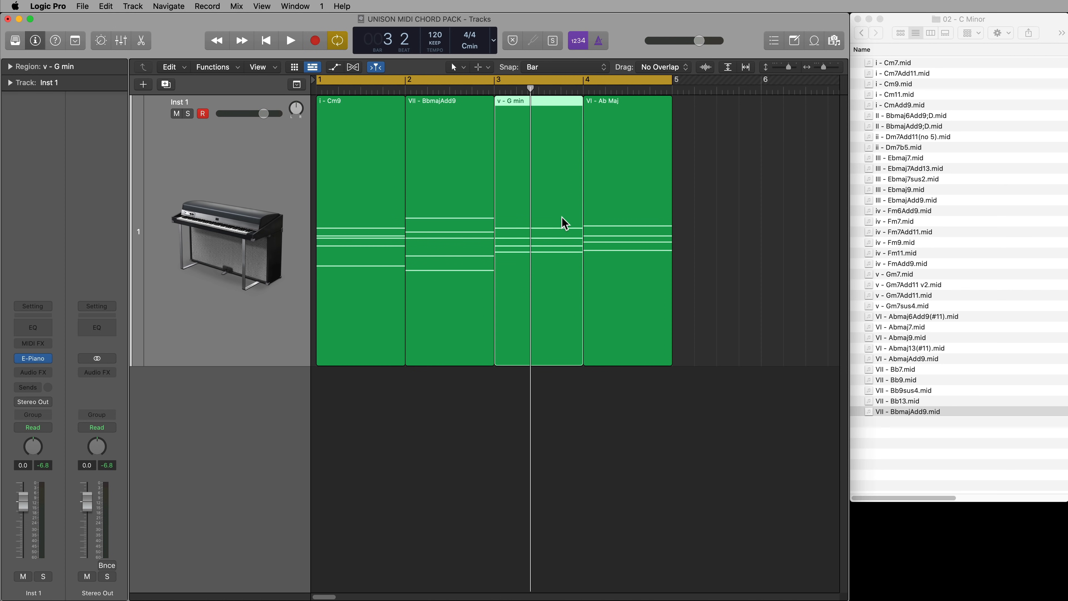
left_click(609, 215)
left_click(552, 211)
left_click(614, 207)
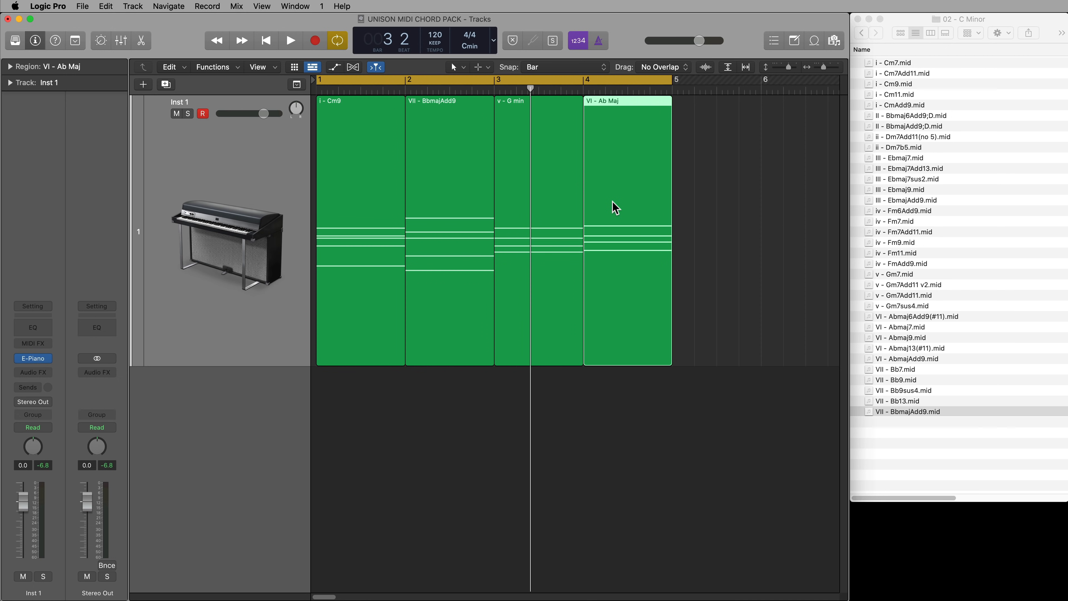
left_click(546, 212)
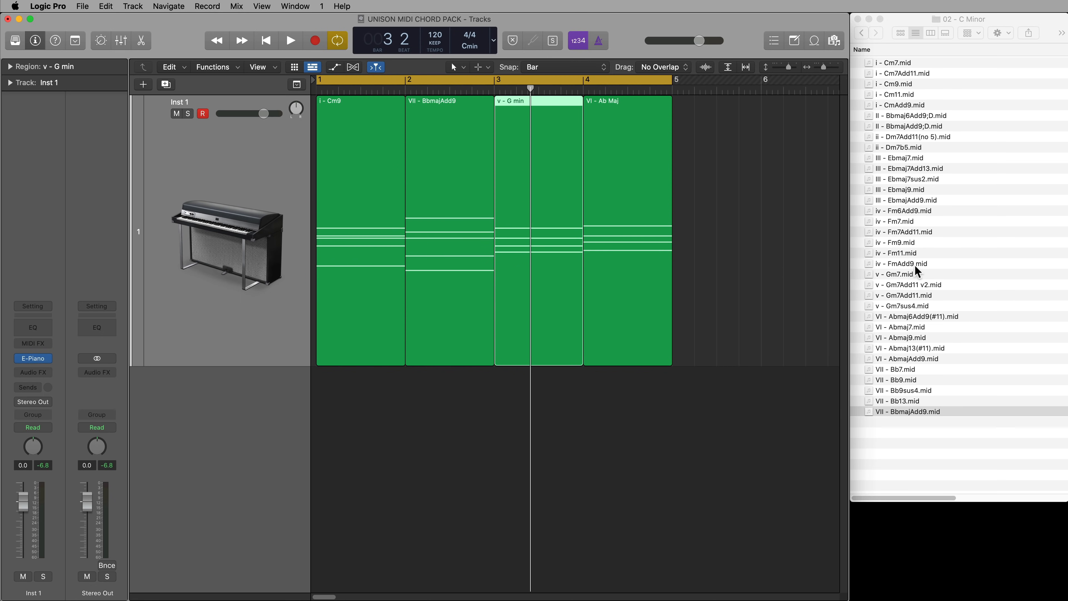
left_click_drag(907, 273, 518, 244)
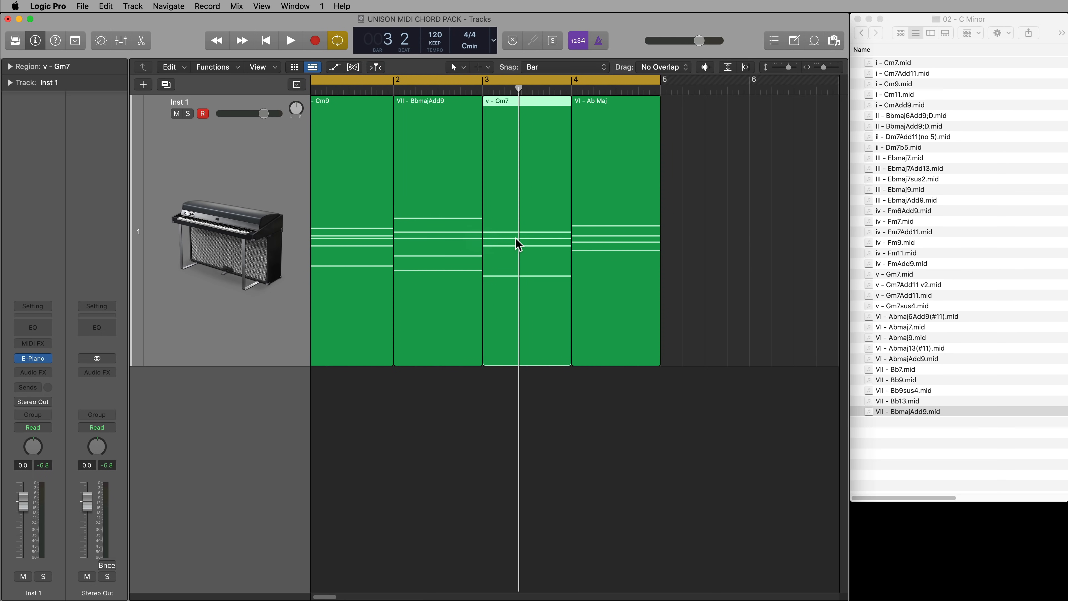
Replace the VI - Ab Maj region at bar 4 with VI - Abmaj7.mid and play back the extended-chord progression
left_click(655, 246)
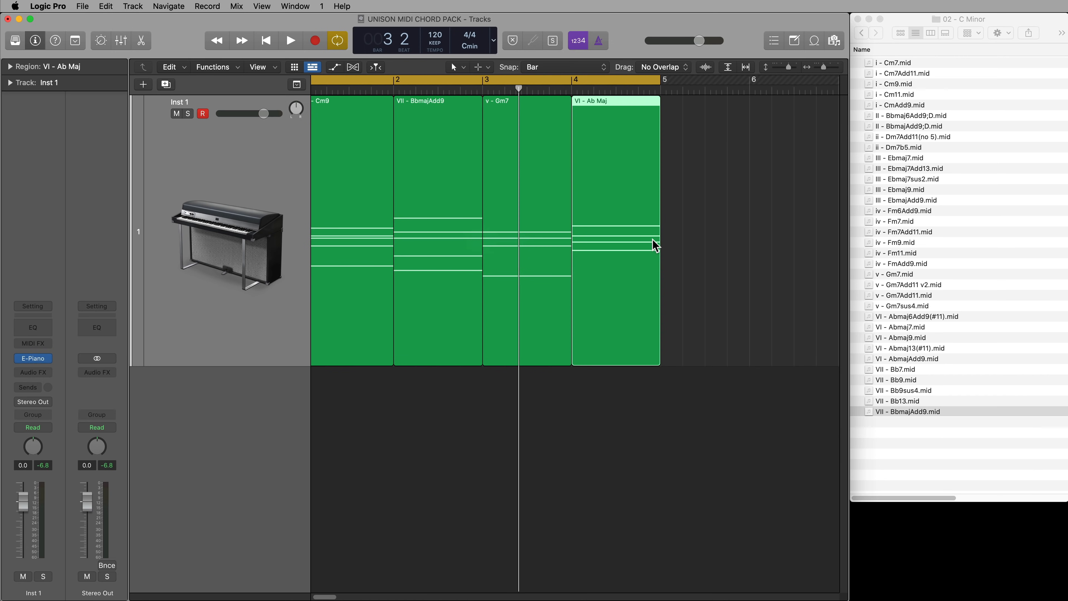
left_click_drag(921, 326, 584, 255)
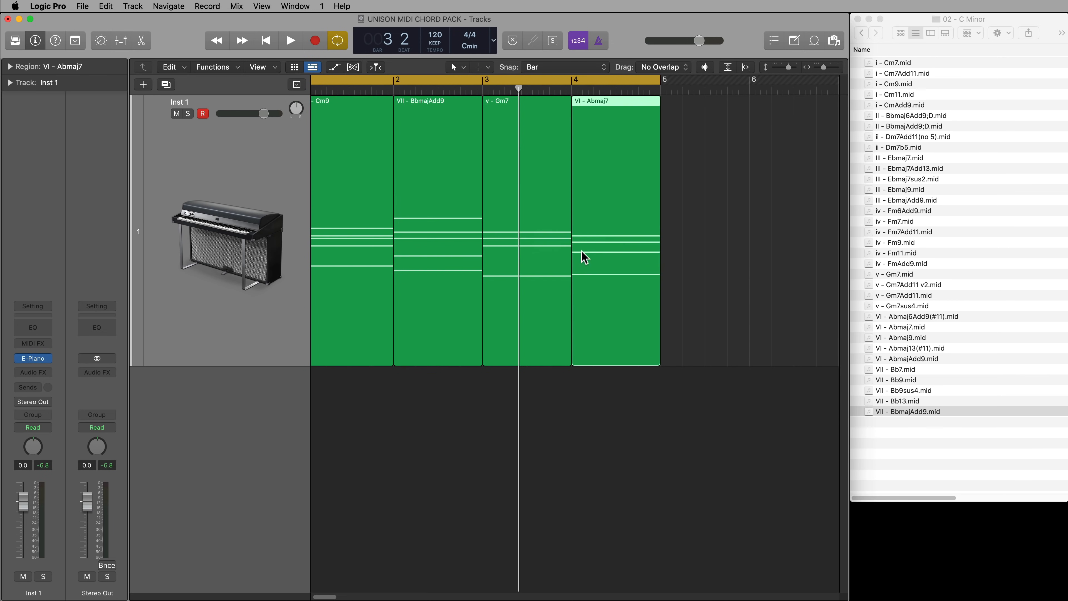
left_click(633, 398)
key("space")
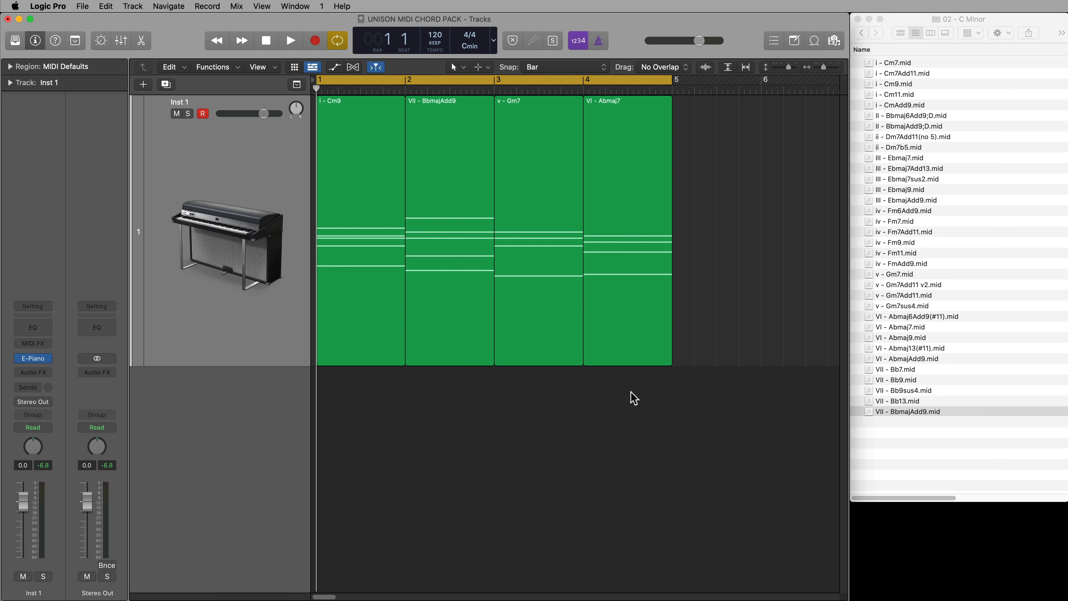
key("space")
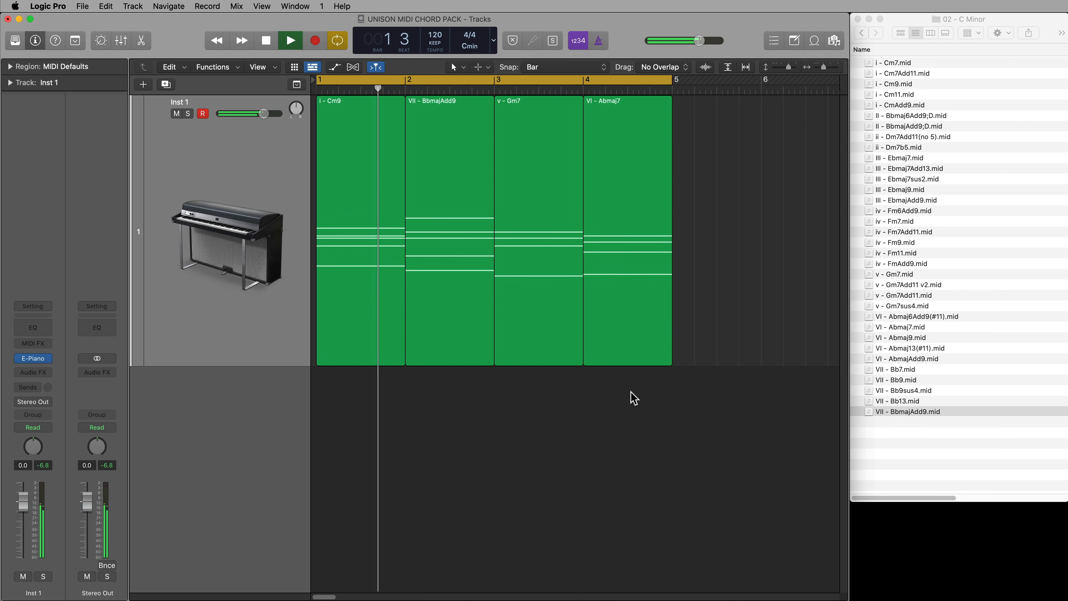
key("space")
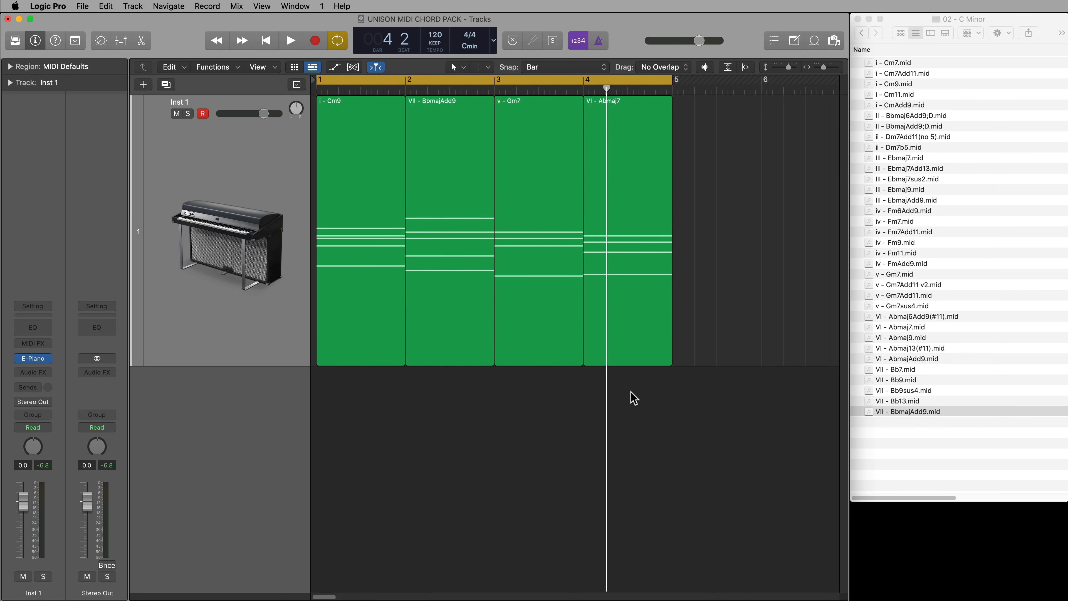
key("c")
key("space")
key("space")
key("c")
Join the four chord regions into a single region and open it in an enlarged Piano Roll
left_click_drag(757, 259, 381, 247)
key("super+j")
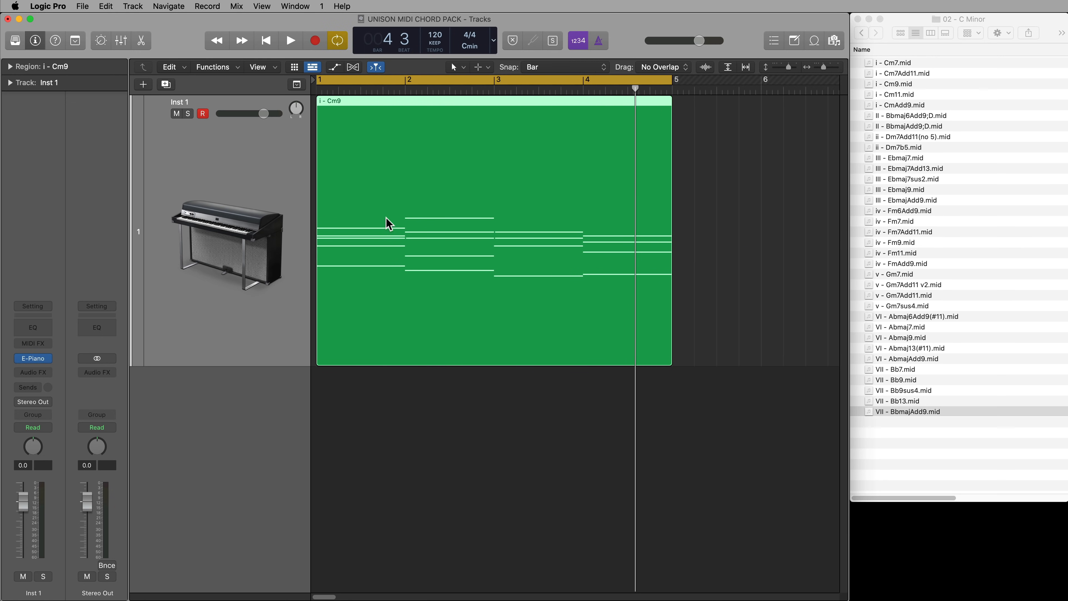
double_click(388, 222)
left_click_drag(646, 231, 636, 214)
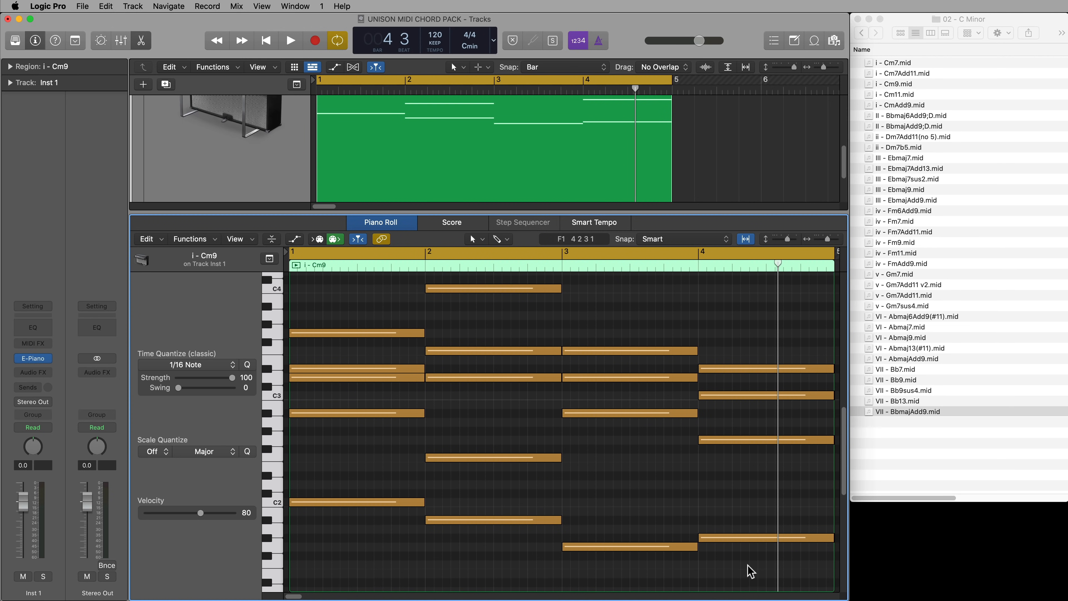
Transpose the G2 note of the bar 4 chord up one semitone and play back the progression
left_click(716, 539)
left_click(710, 444)
left_click(720, 441)
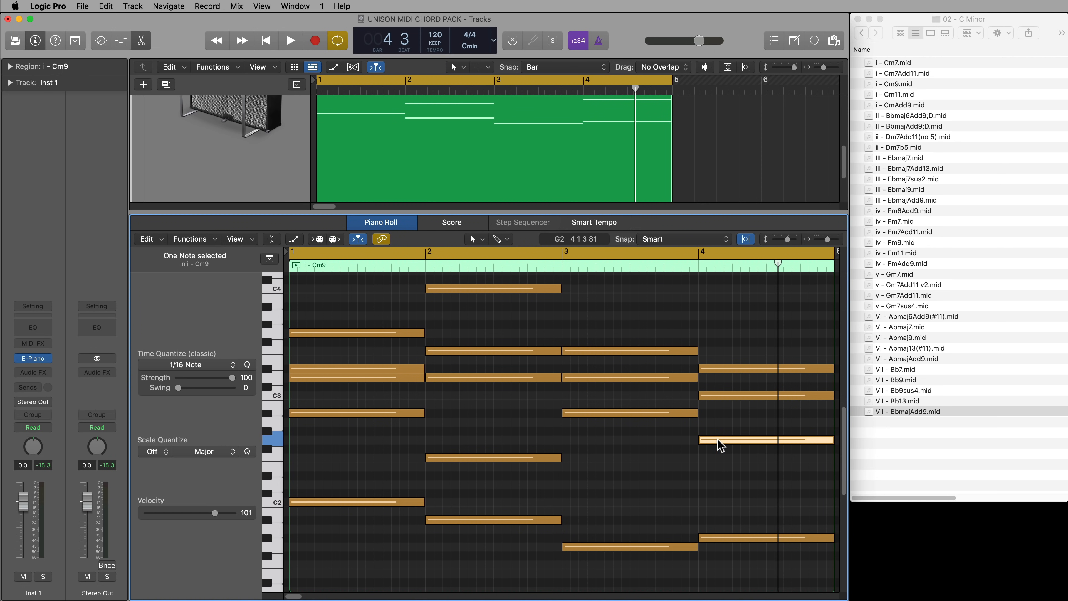
key("alt+Up")
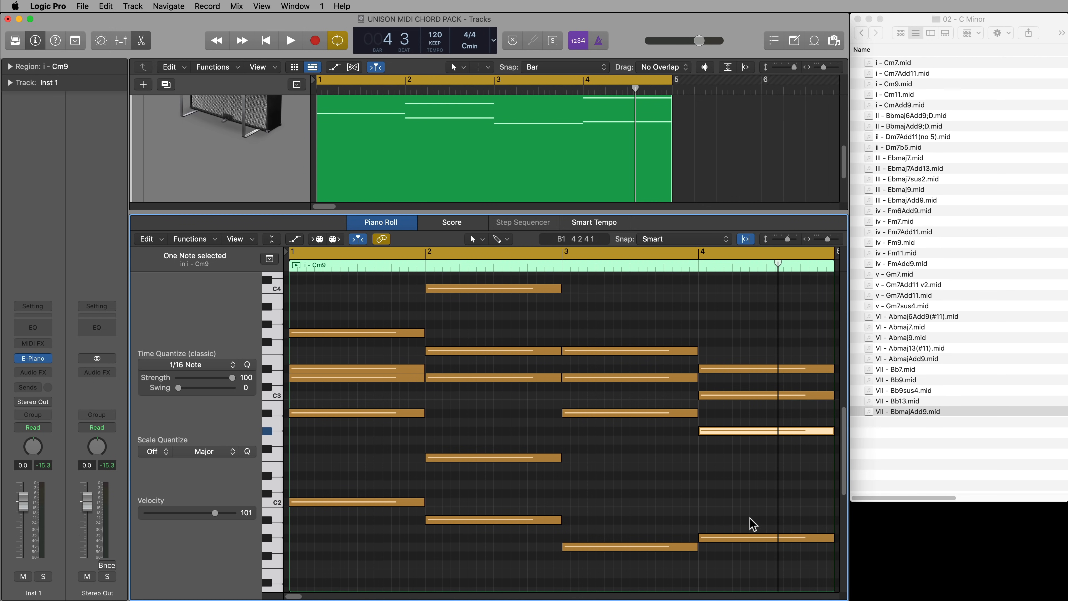
key("space")
left_click(737, 487)
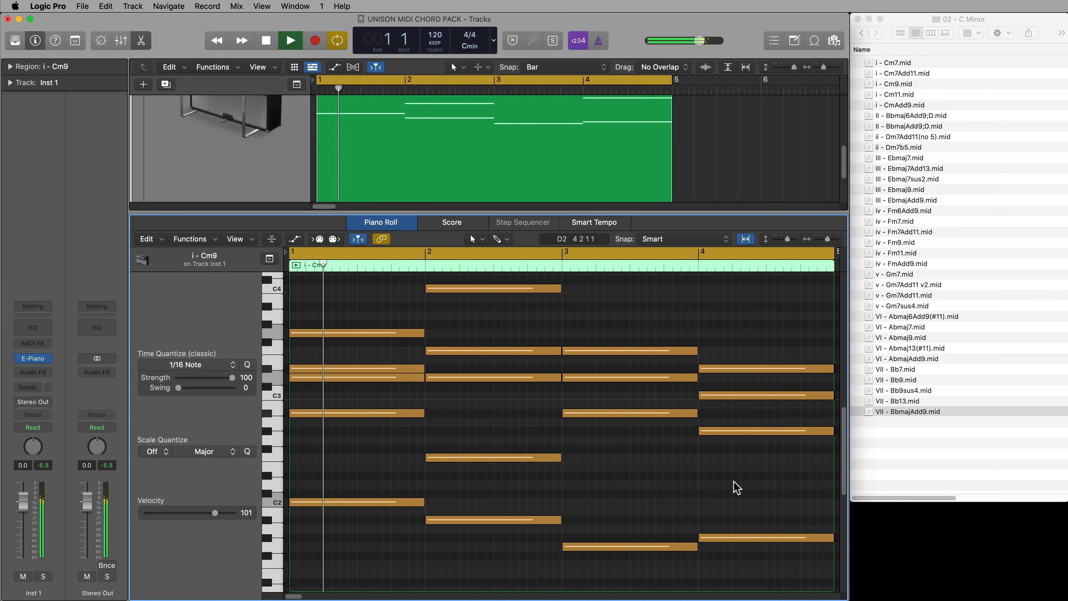
key("space")
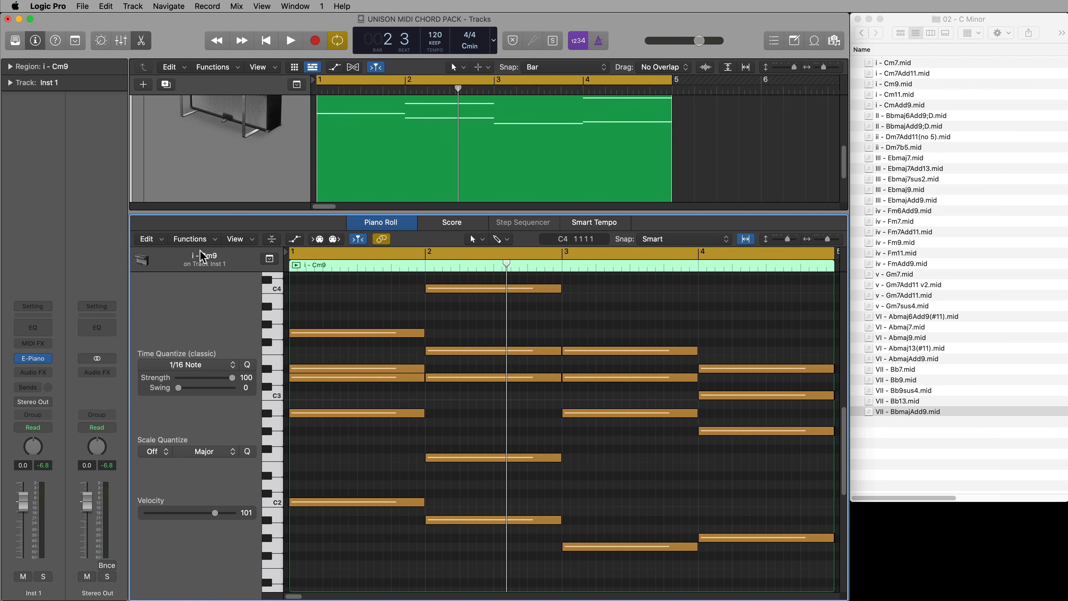
Show note labels in the Piano Roll, turn on MIDI Out, and audition the bar 4 D#3 note
left_click(248, 240)
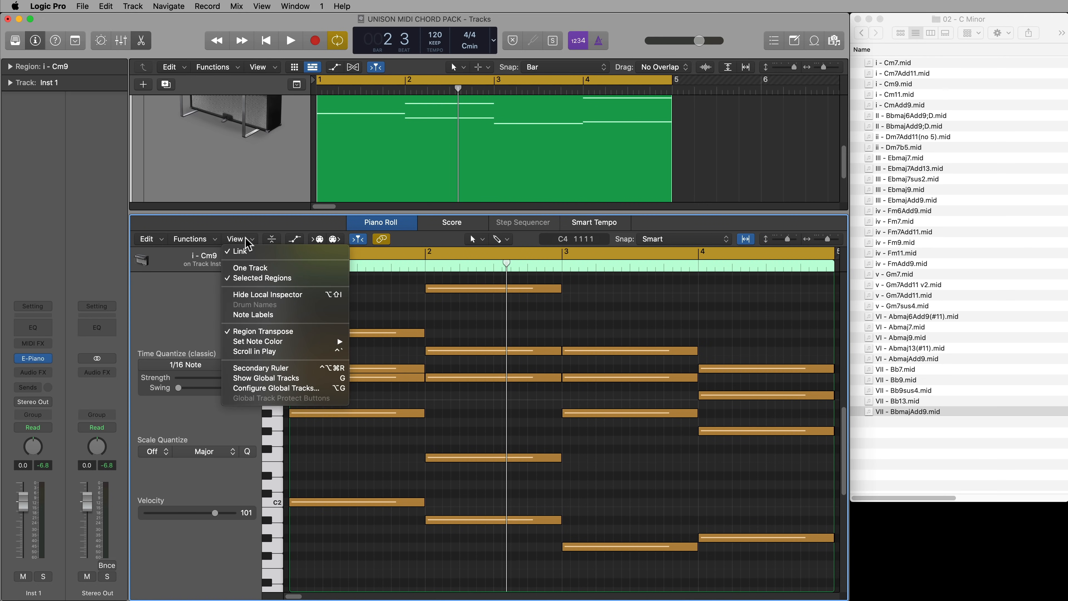
left_click(299, 314)
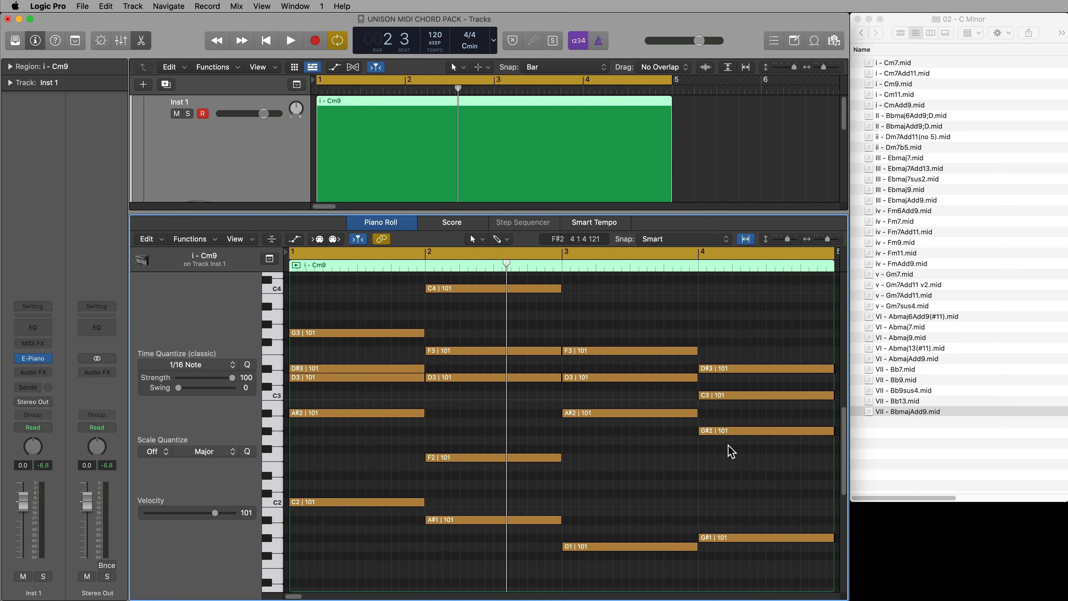
left_click(733, 371)
left_click(337, 240)
left_click(733, 361)
left_click(734, 367)
left_click(759, 322)
Start the bar 4 D#3 note at beat 3, add a copy on F3 at beat 1, and play back
left_click_drag(702, 368, 767, 368)
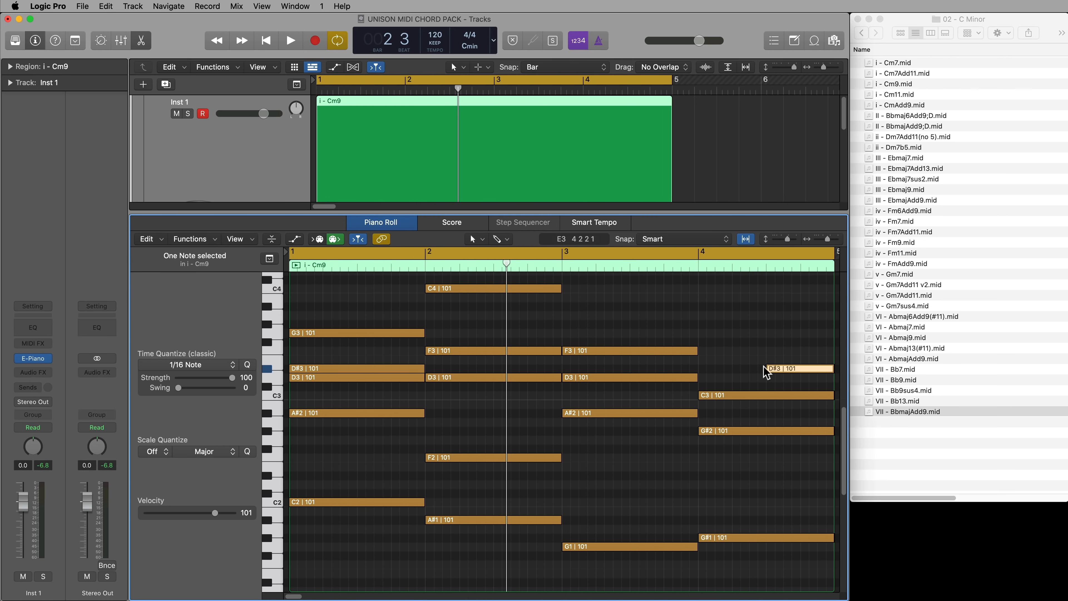
left_click_drag(788, 367, 722, 353)
left_click(723, 320)
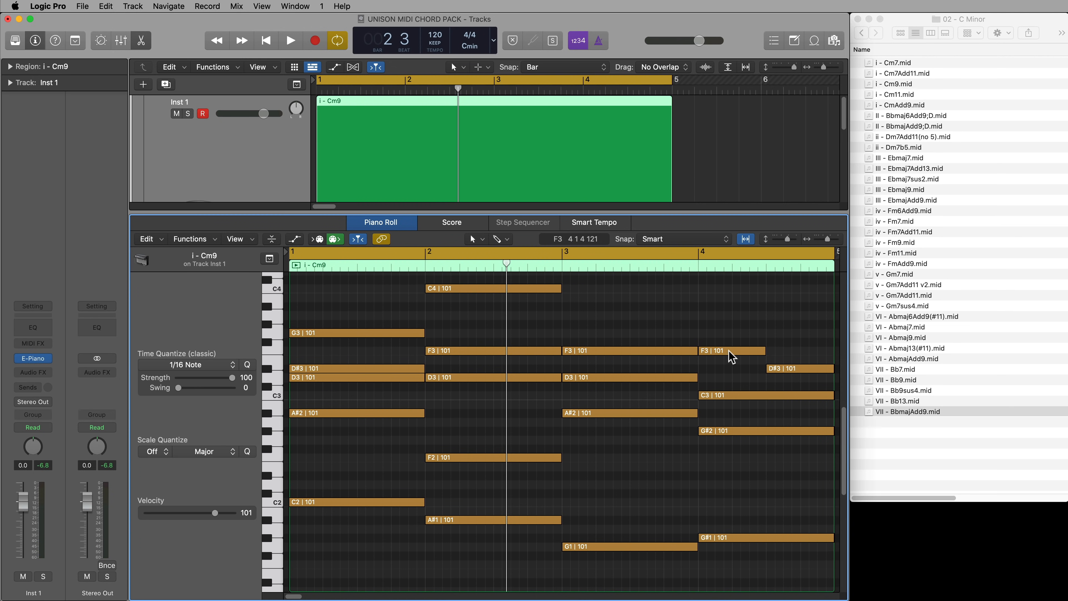
key("space")
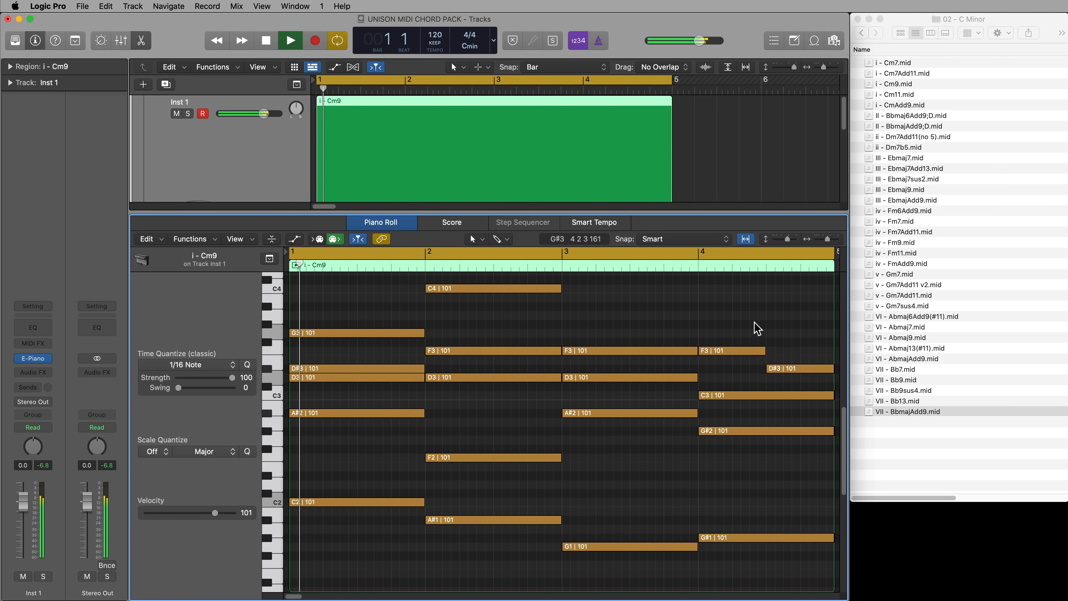
key("space")
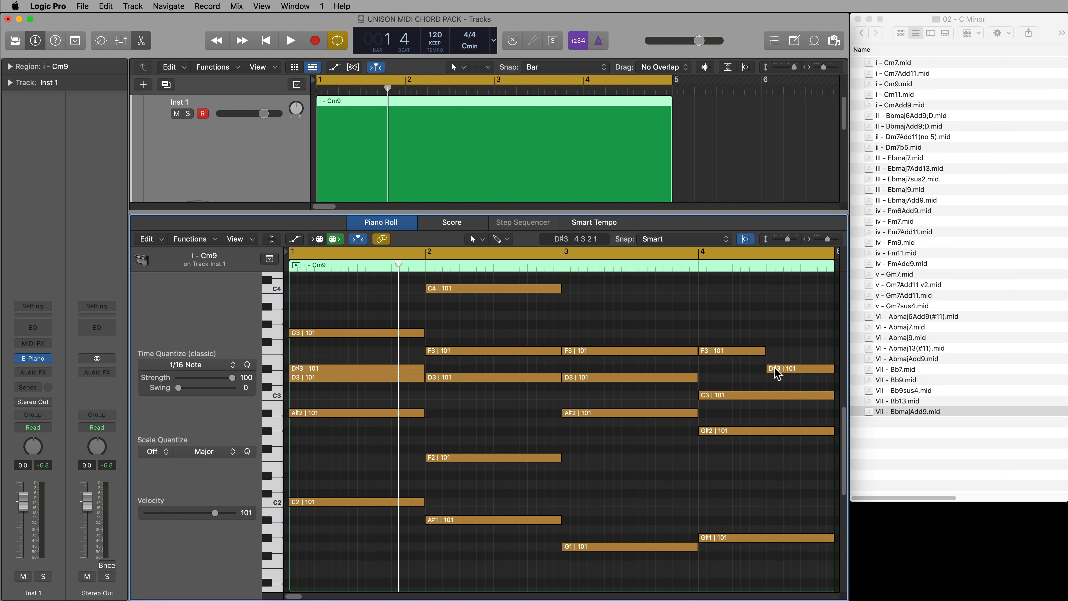
Close the Piano Roll, show the Live Loops grid, and copy the i - Cm9 region into the cell of scene 3
key("e")
left_click(730, 375)
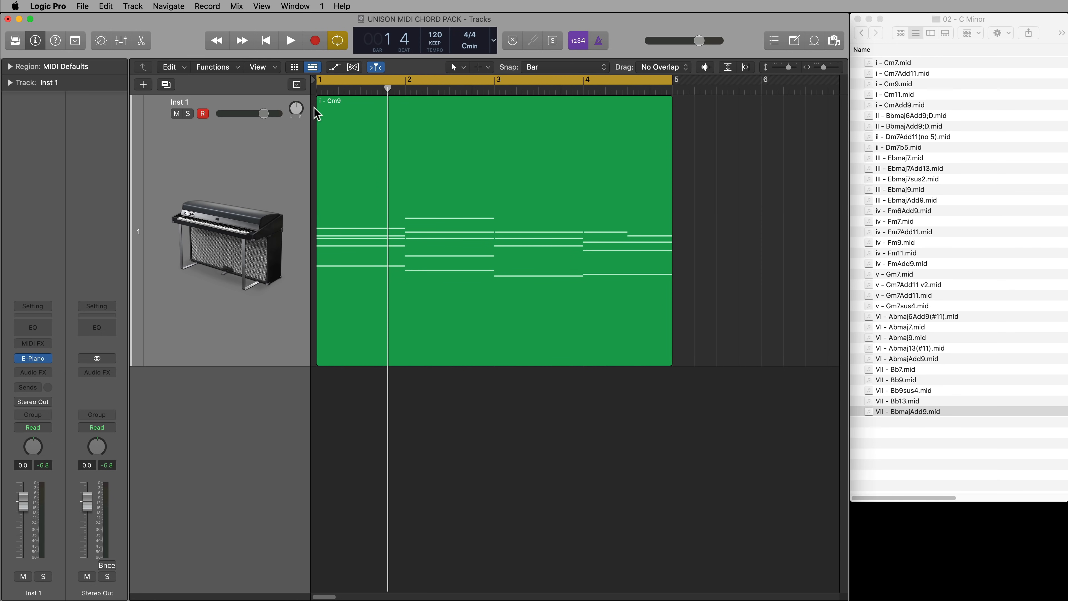
left_click(296, 68)
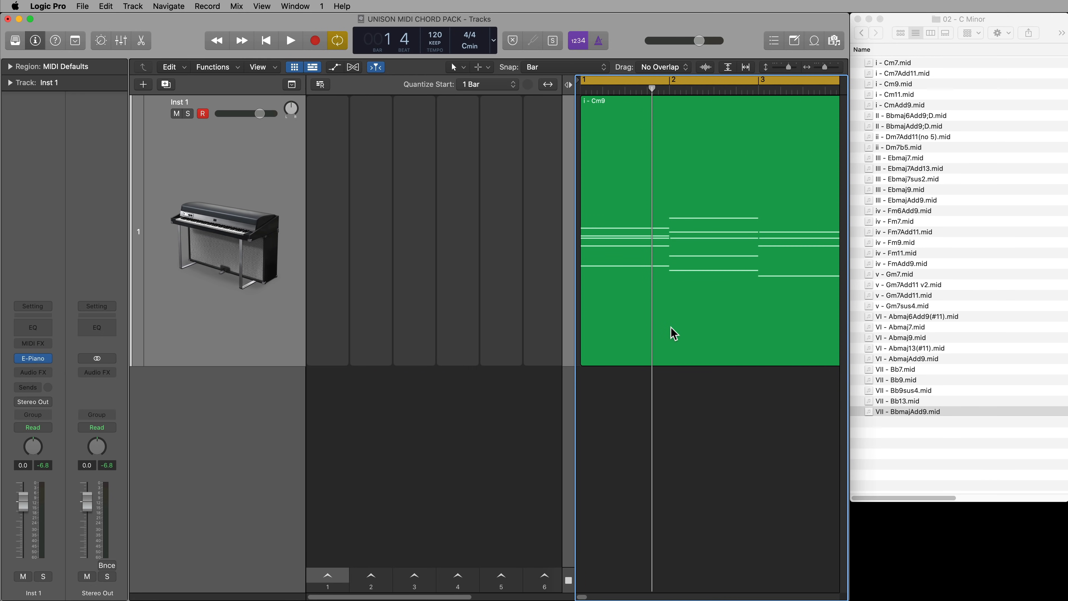
left_click_drag(699, 267, 406, 250)
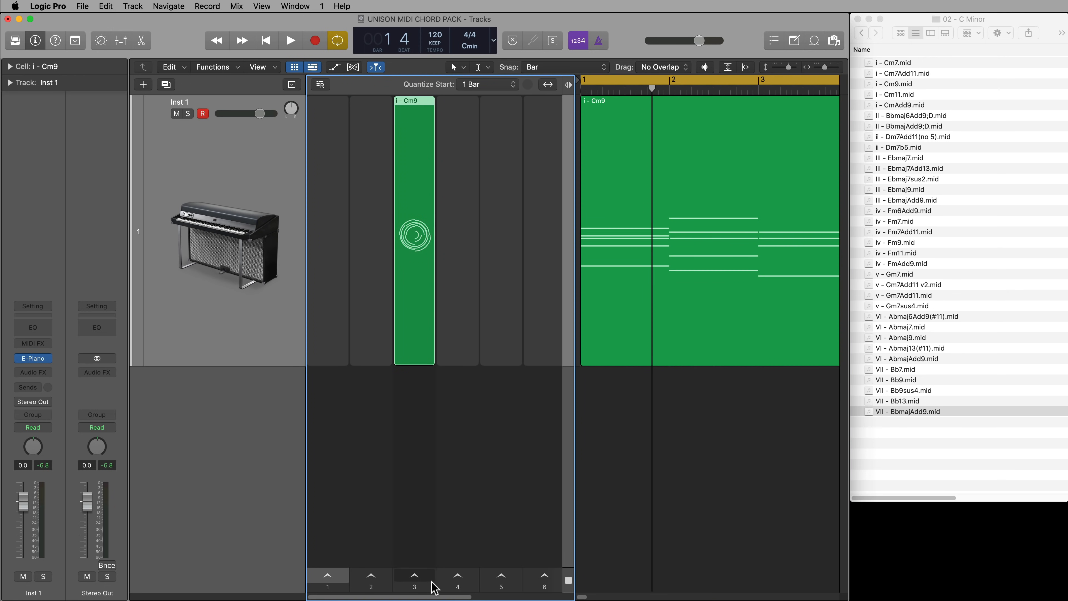
Name scene 3 VERSE, scene 1 INTRO, and scene 2 INTRO 2 in the Live Loops grid
left_click(432, 589)
double_click(428, 593)
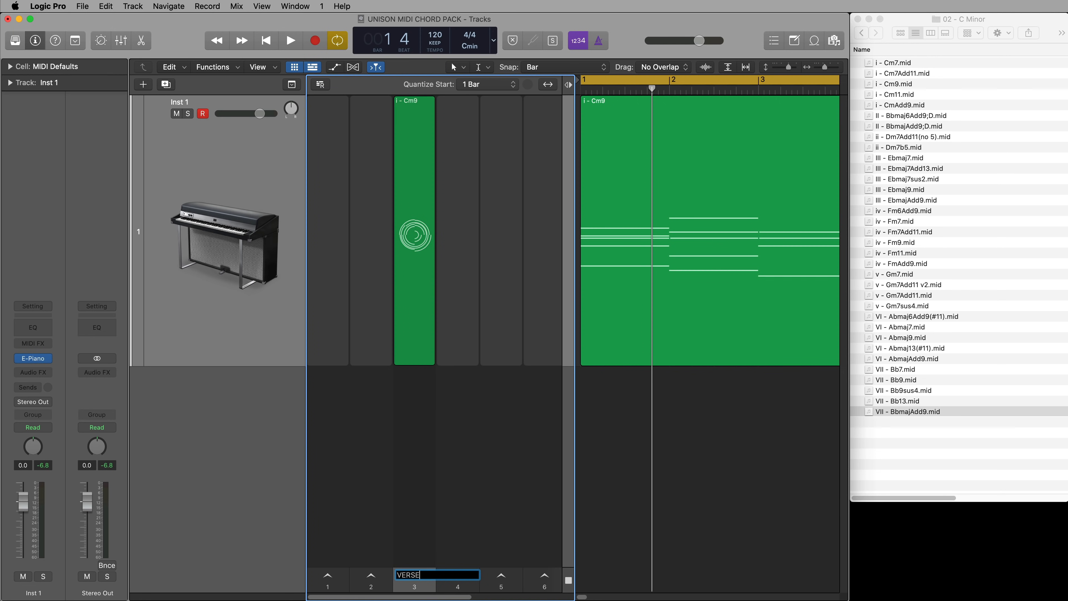
key("Return")
left_click(328, 587)
double_click(337, 591)
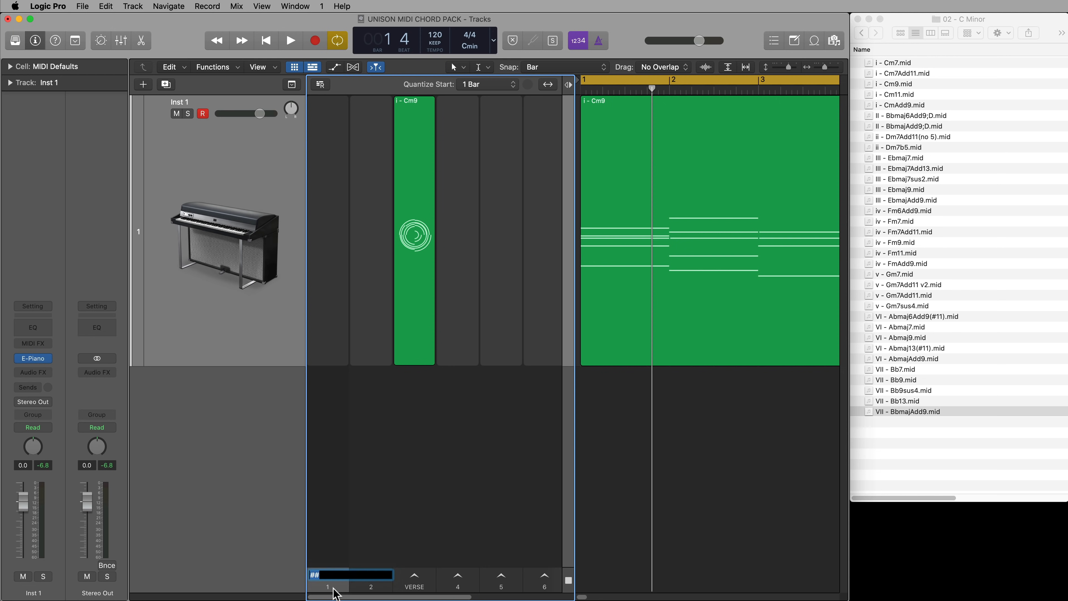
key("Return")
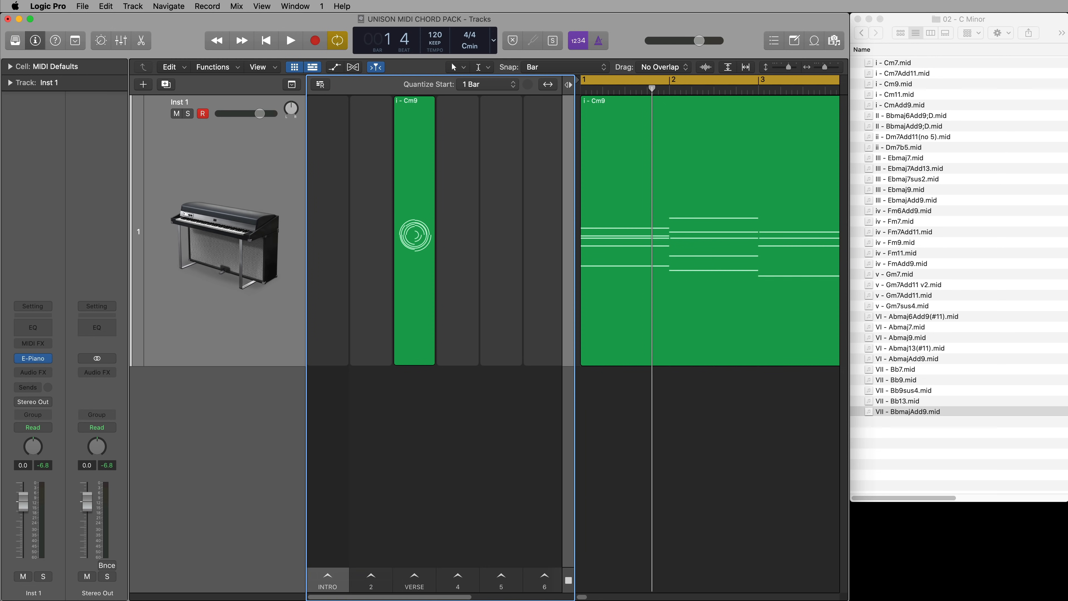
left_click(376, 589)
double_click(379, 591)
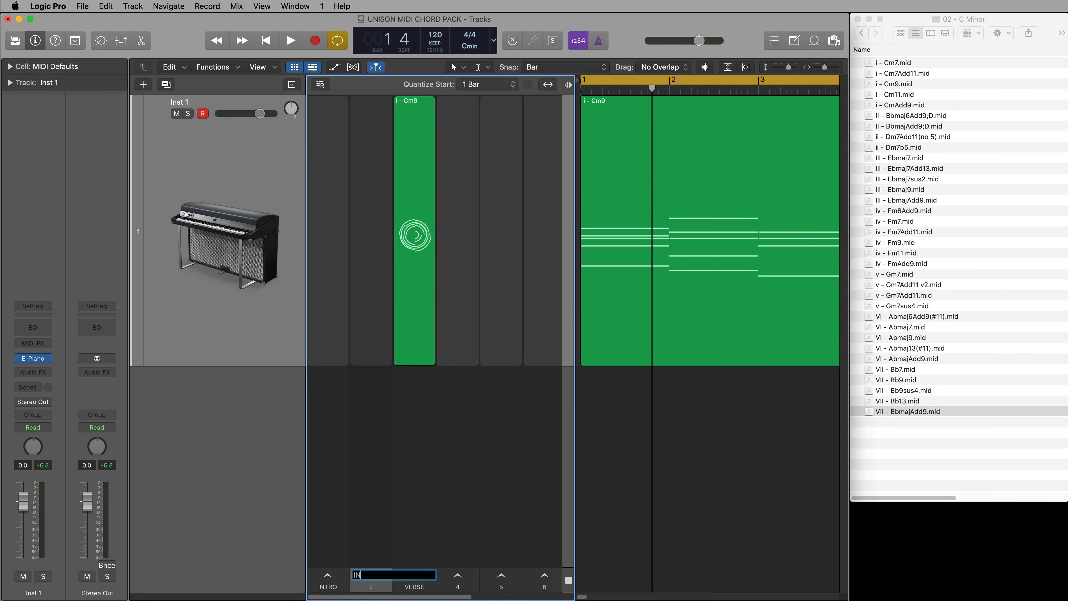
key("Return")
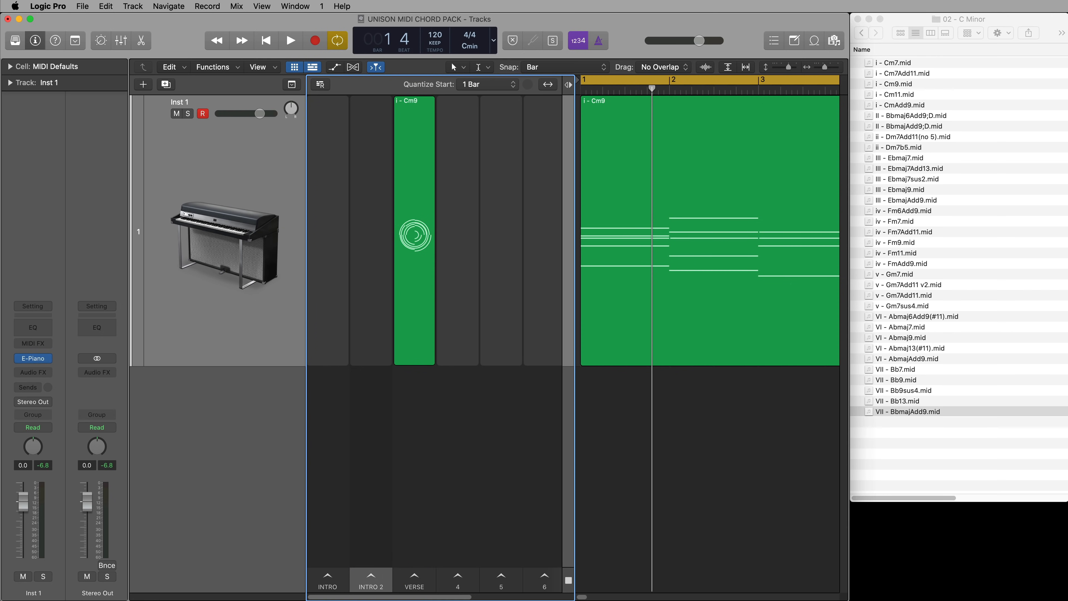
Open the i - Cm9 track region in the Piano Roll and shorten the bar 1 G3 note to end at beat 3
double_click(629, 166)
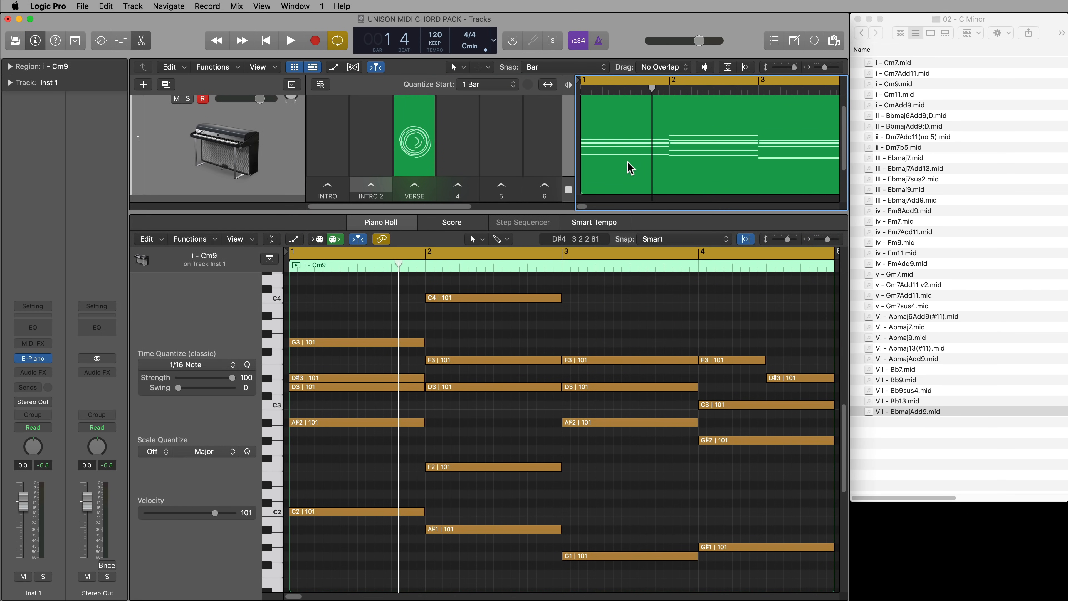
left_click(610, 334)
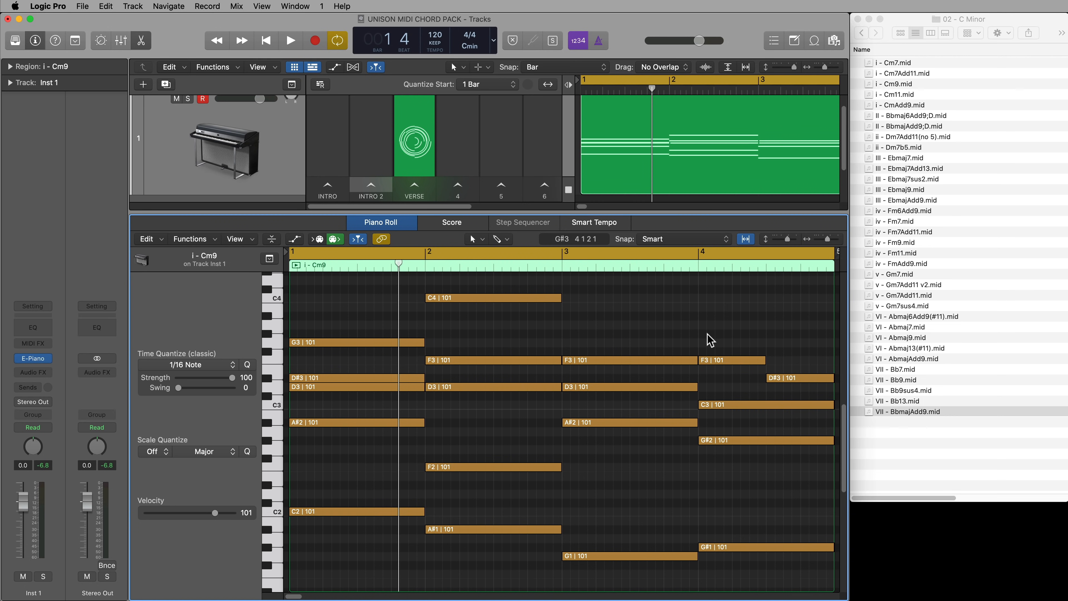
left_click(340, 343)
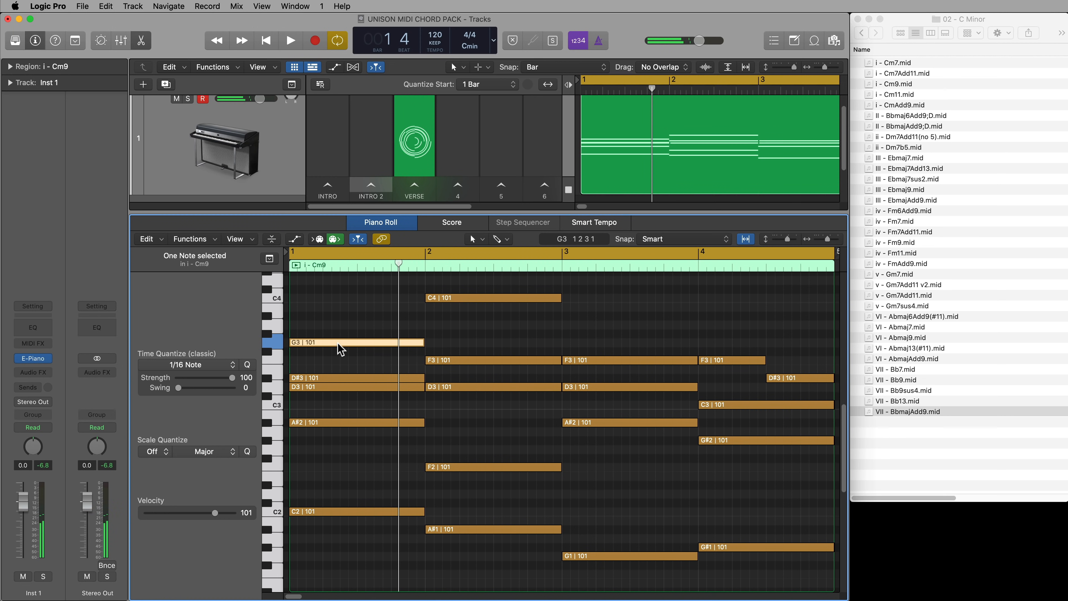
left_click(341, 322)
left_click_drag(419, 342, 357, 343)
left_click(372, 340)
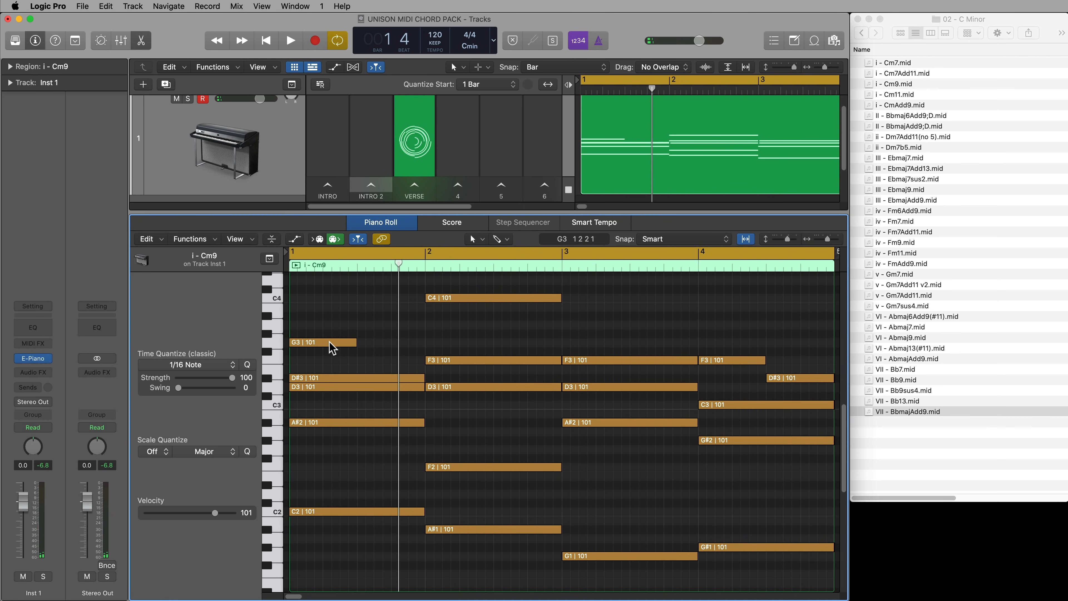
Copy the shortened bar 1 G3 note to A#3 at beat 3 and play back the result
left_click_drag(332, 347, 398, 320)
left_click(334, 319)
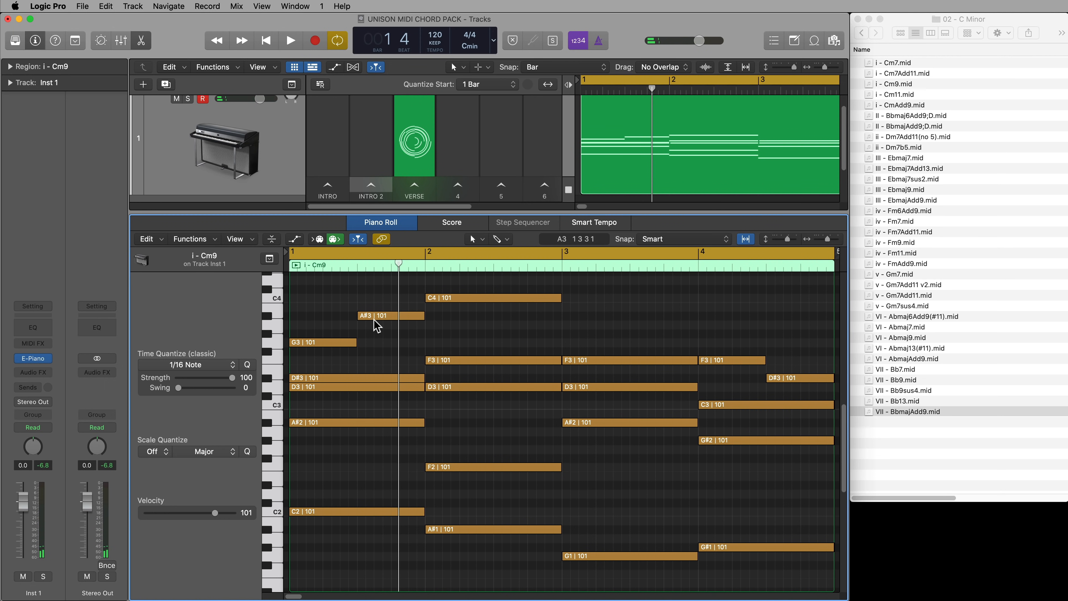
key("space")
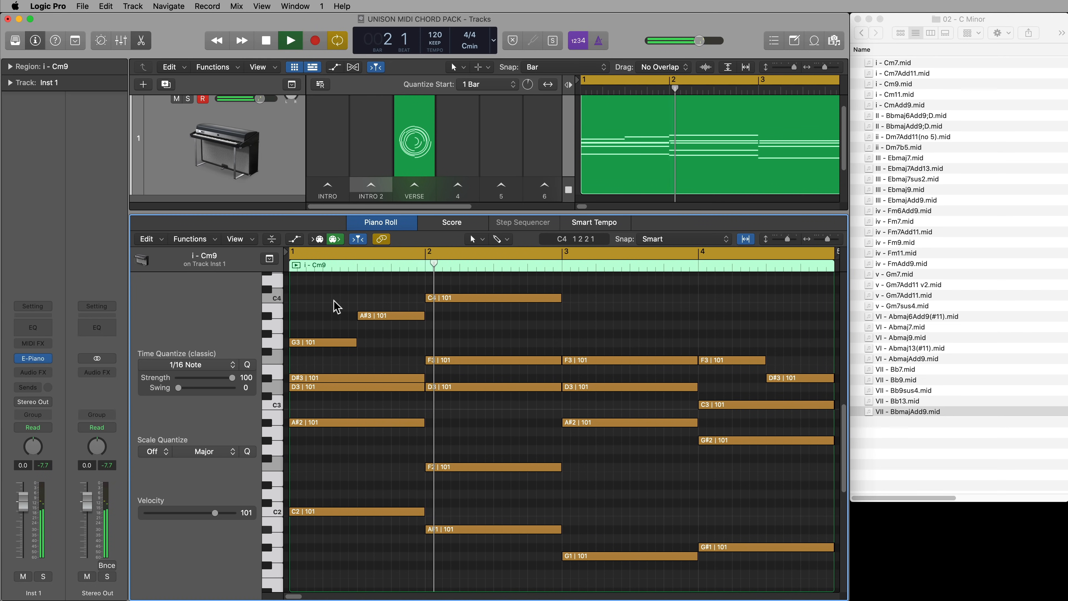
key("space")
In bar 2, end the upper F3 note at beat 3, start the C4 note there, and play back
left_click(349, 342)
left_click(396, 313)
left_click(450, 360)
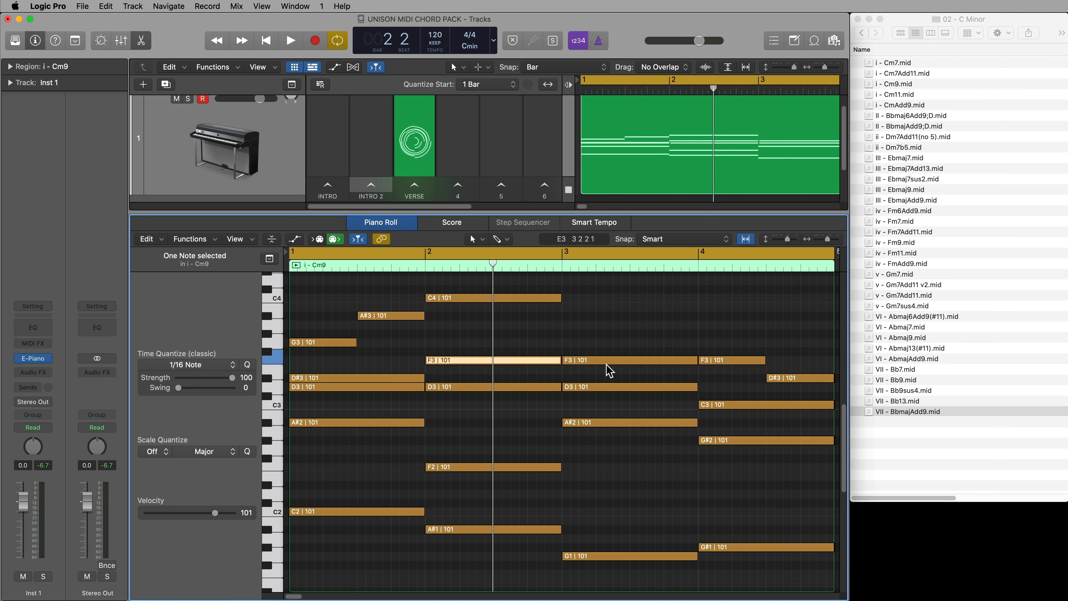
left_click_drag(559, 360, 492, 361)
left_click(507, 358)
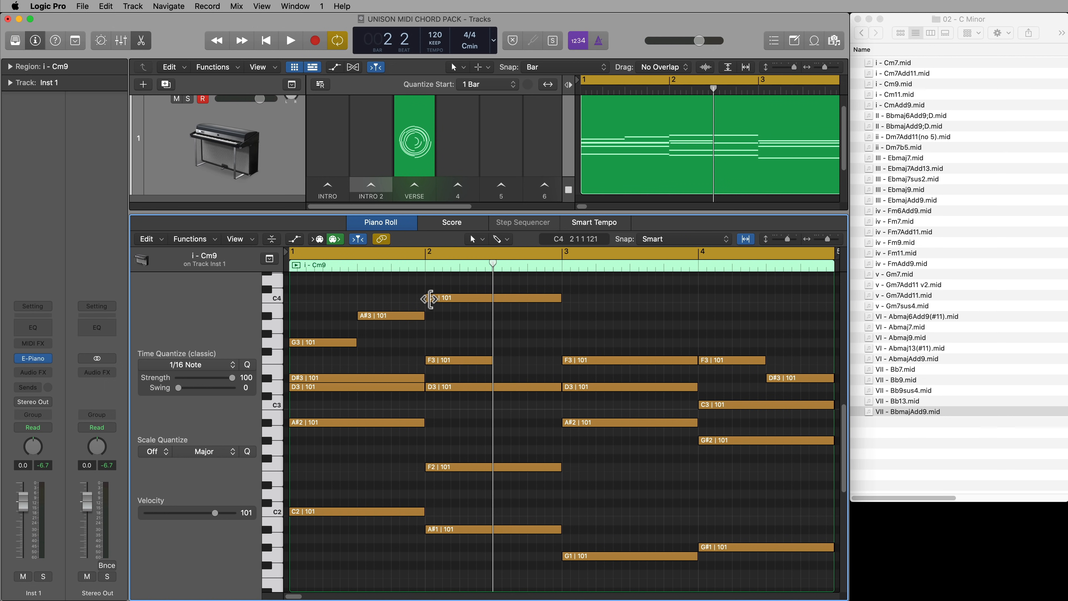
left_click_drag(430, 298, 493, 299)
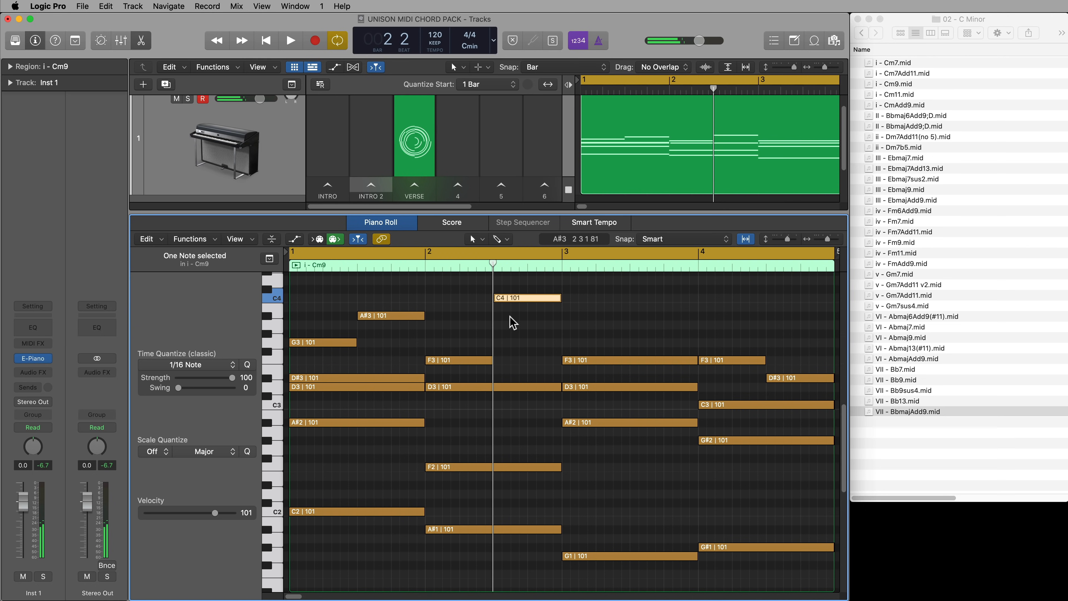
left_click(531, 324)
key("space")
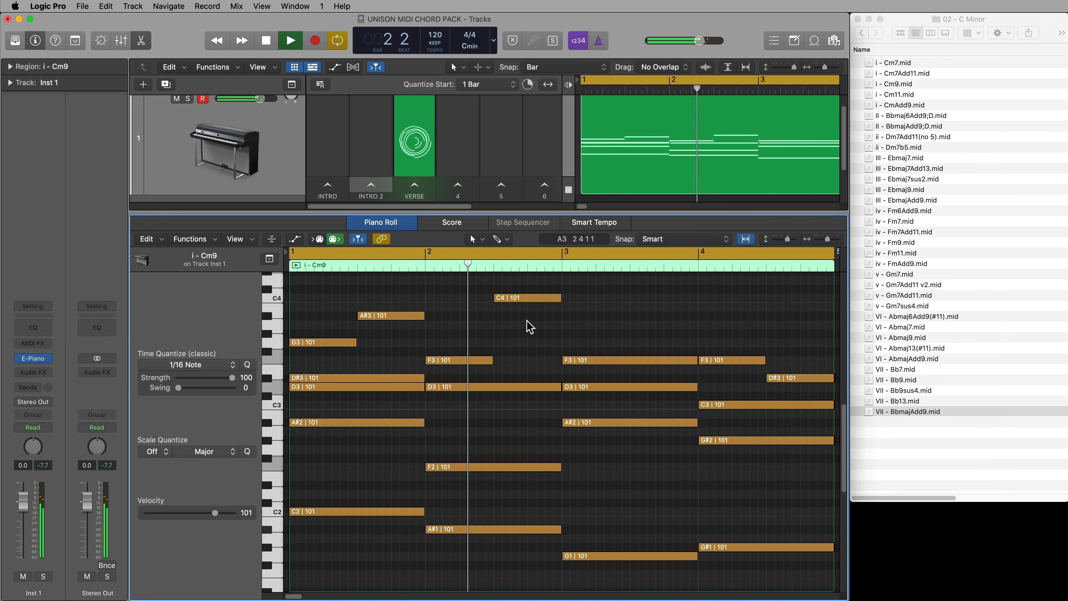
key("space")
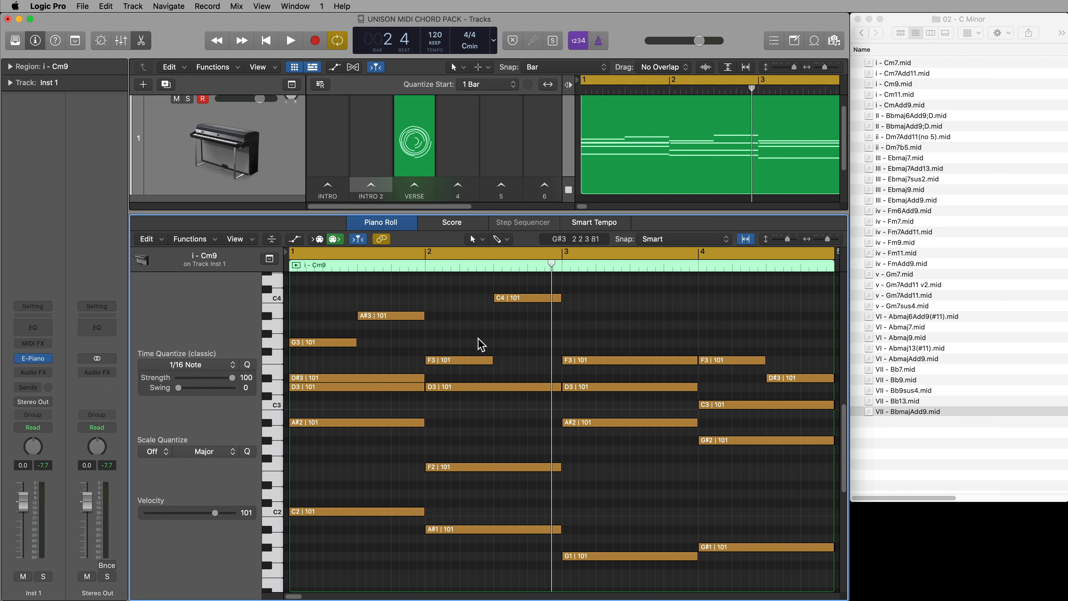
Start the bar 2 C4 note at beat 4, place an A#3 note on beat 3, and play back
left_click_drag(498, 298, 508, 323)
left_click(481, 322)
key("space")
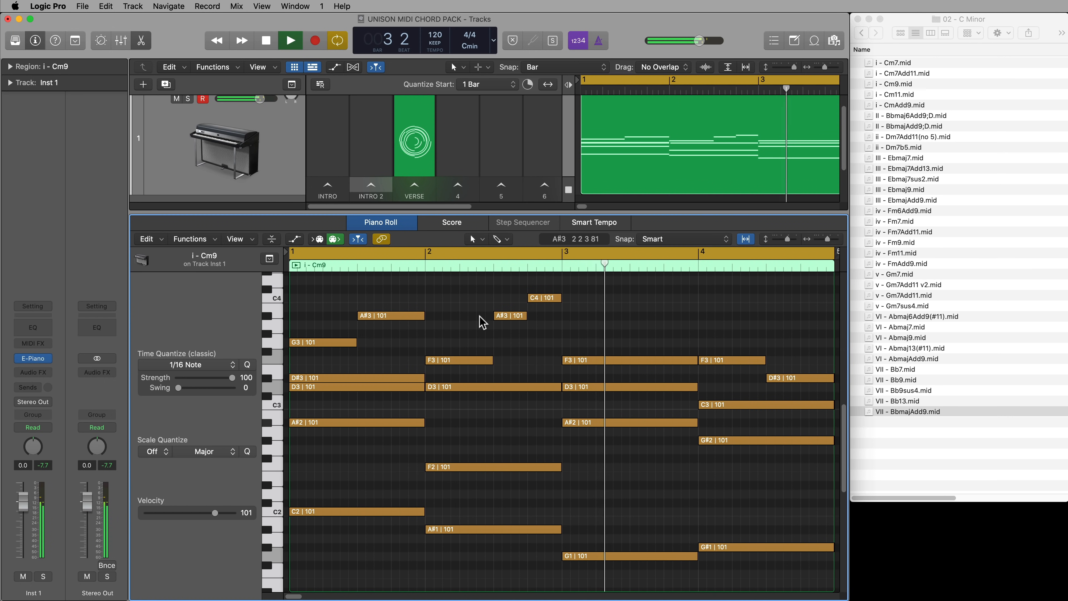
key("space")
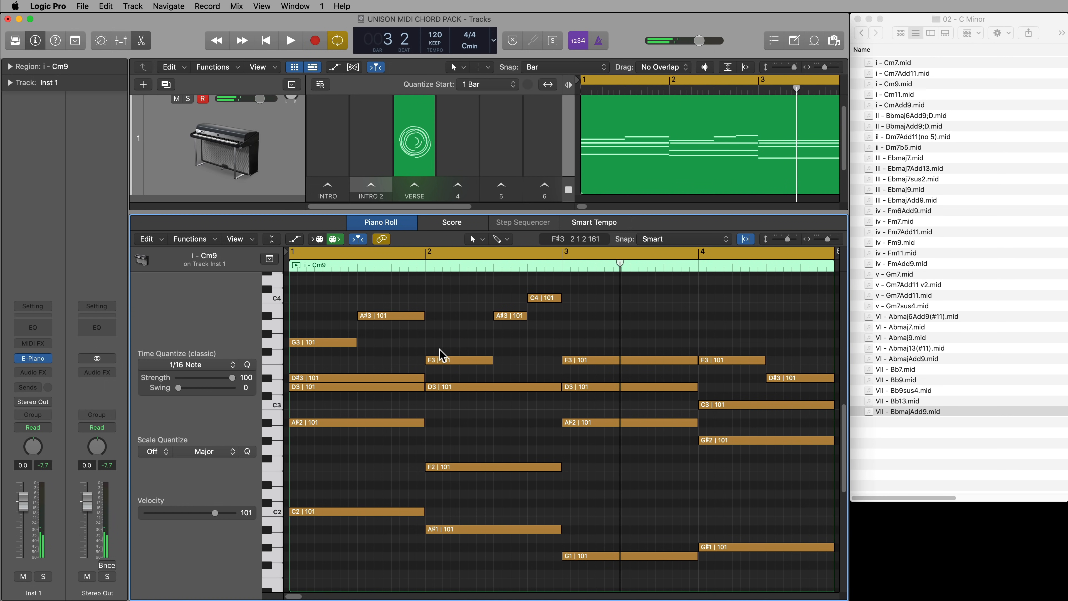
Shorten the bar 3 F3 note to end at beat 3, and add a G3 on beat 3 and an F3 on beat 4
left_click(584, 359)
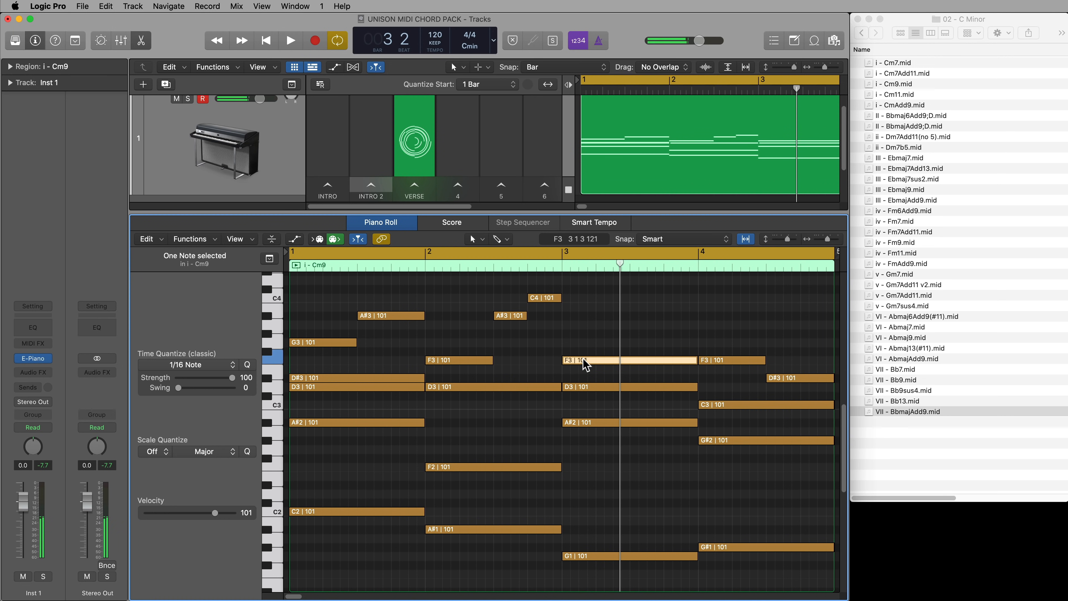
left_click(608, 324)
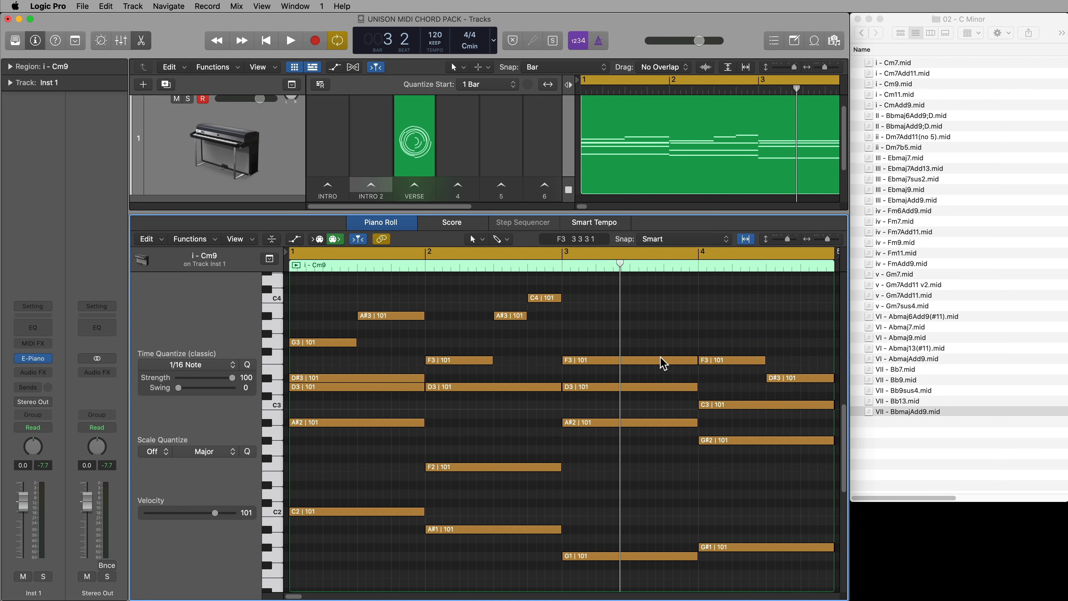
left_click_drag(693, 362, 629, 361)
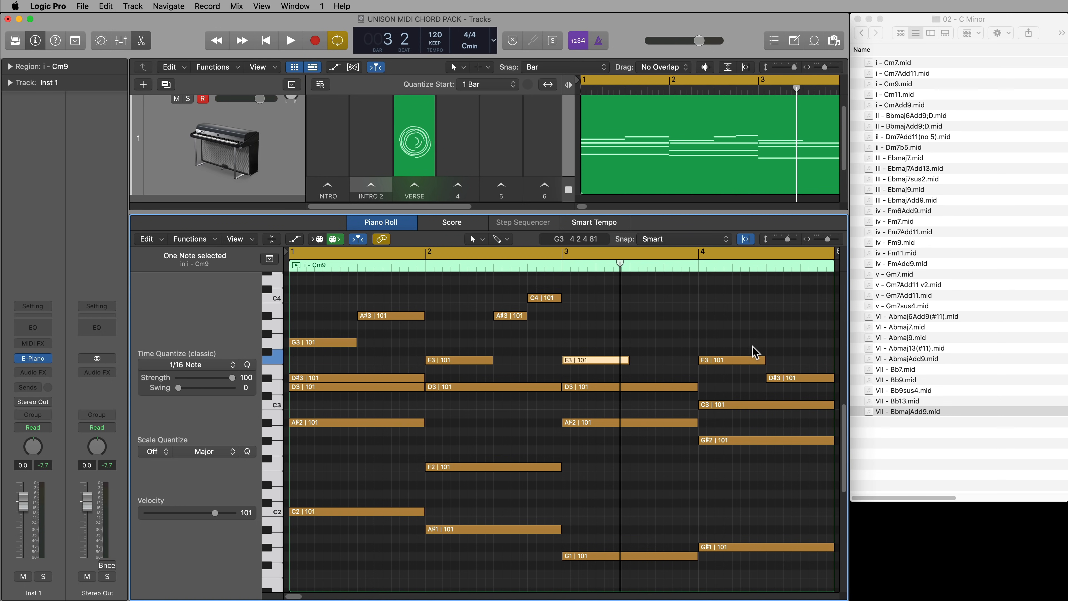
left_click_drag(606, 364, 676, 365)
left_click(689, 350)
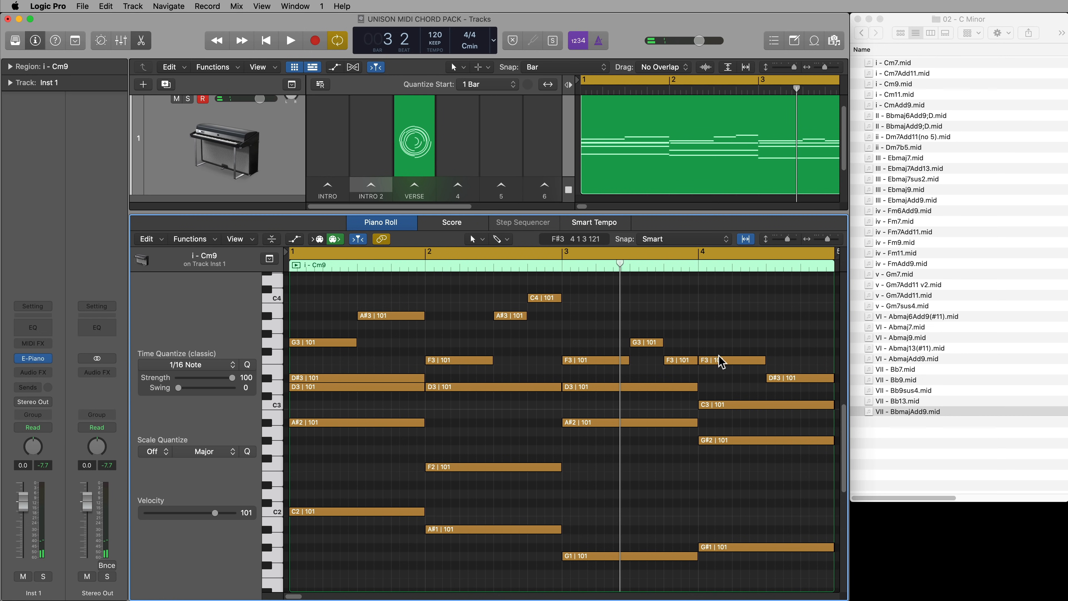
Rework the top notes of bar 4 to G3 and D#3 on beats 1–2 and a separate D#3 on beats 3–4
left_click_drag(720, 366, 719, 349)
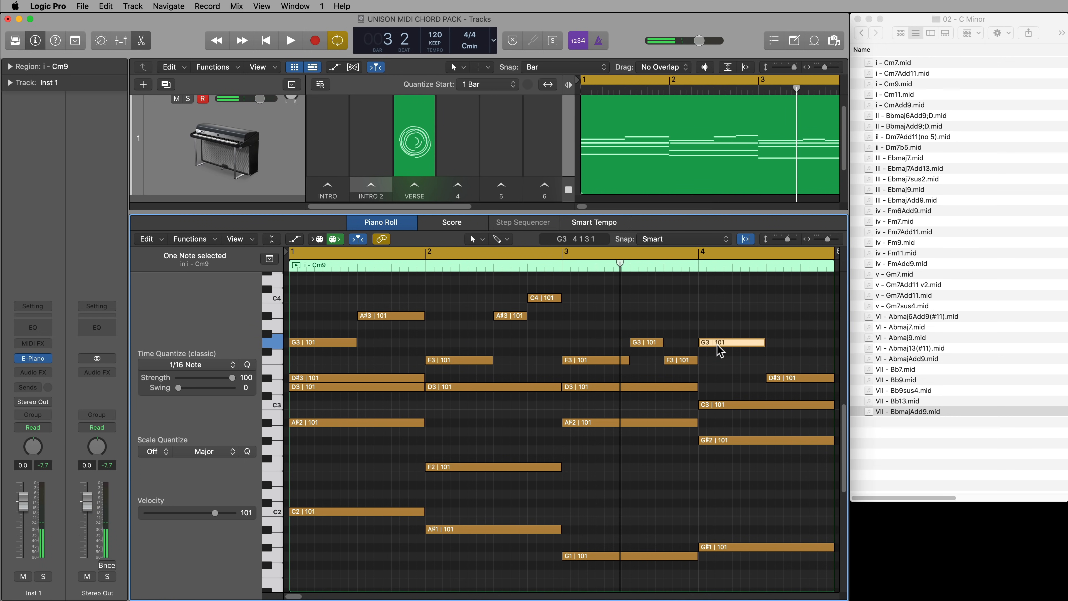
left_click(805, 335)
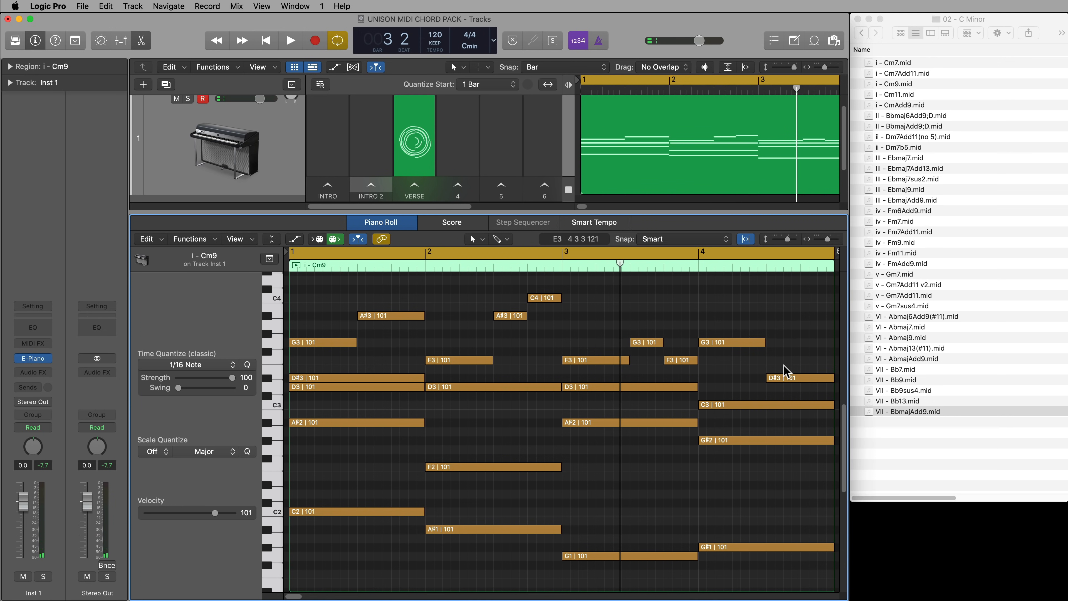
left_click_drag(767, 378, 701, 393)
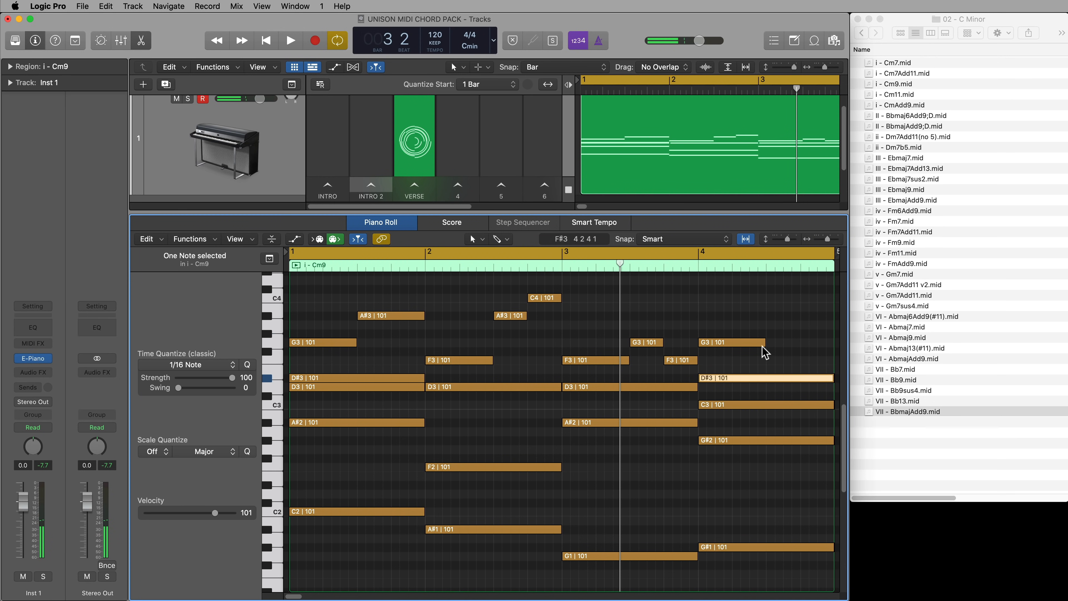
left_click_drag(832, 379, 763, 387)
left_click_drag(722, 343, 786, 379)
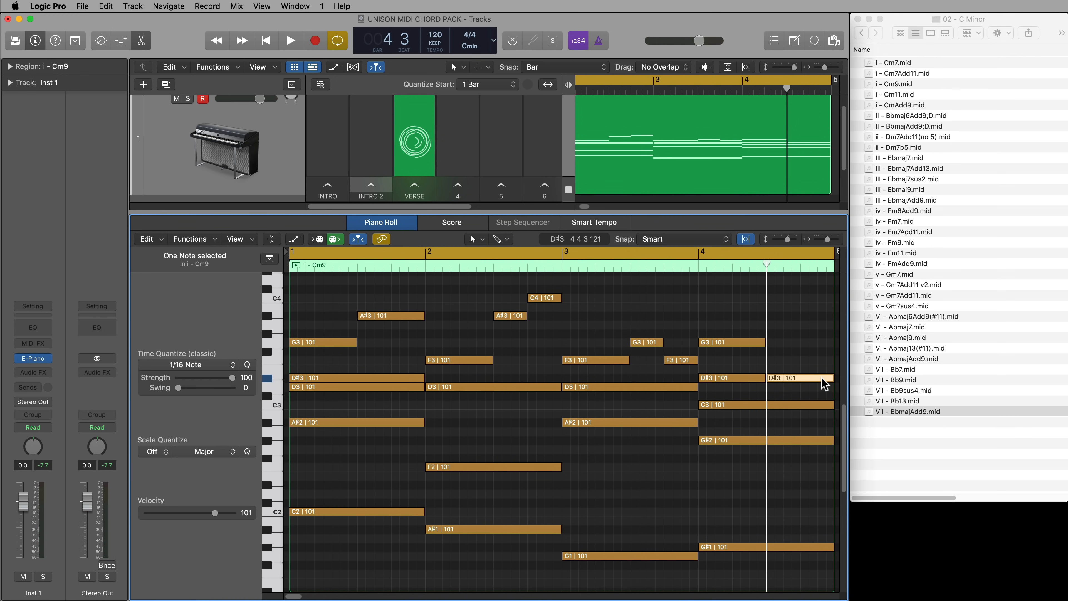
End the second bar 4 D#3 note at beat 4, add an F3 note on beat 4, and play back
left_click_drag(832, 377, 820, 351)
left_click(815, 319)
key("space")
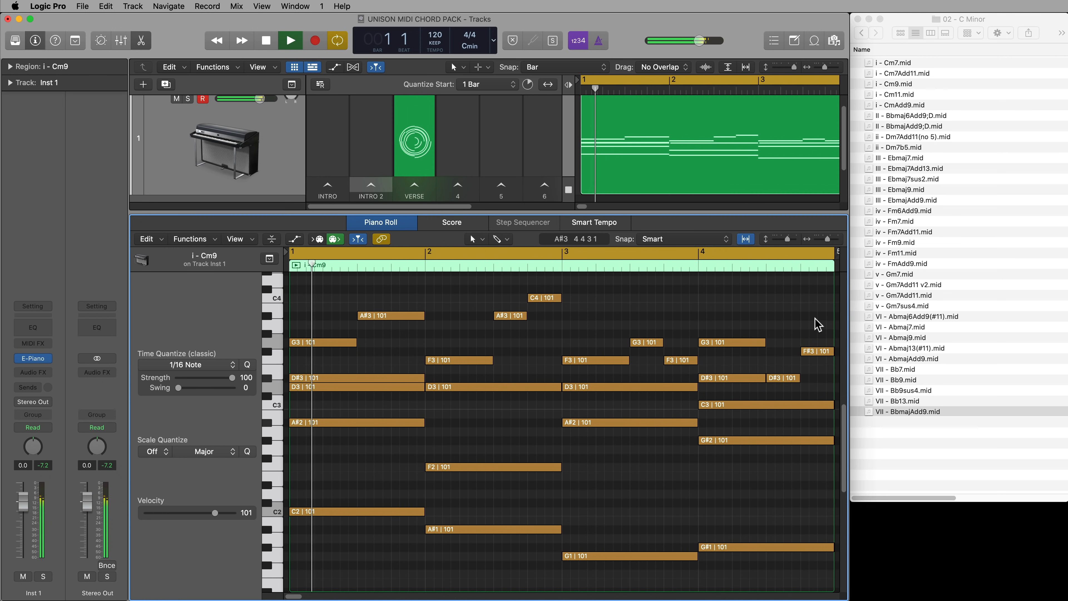
key("space")
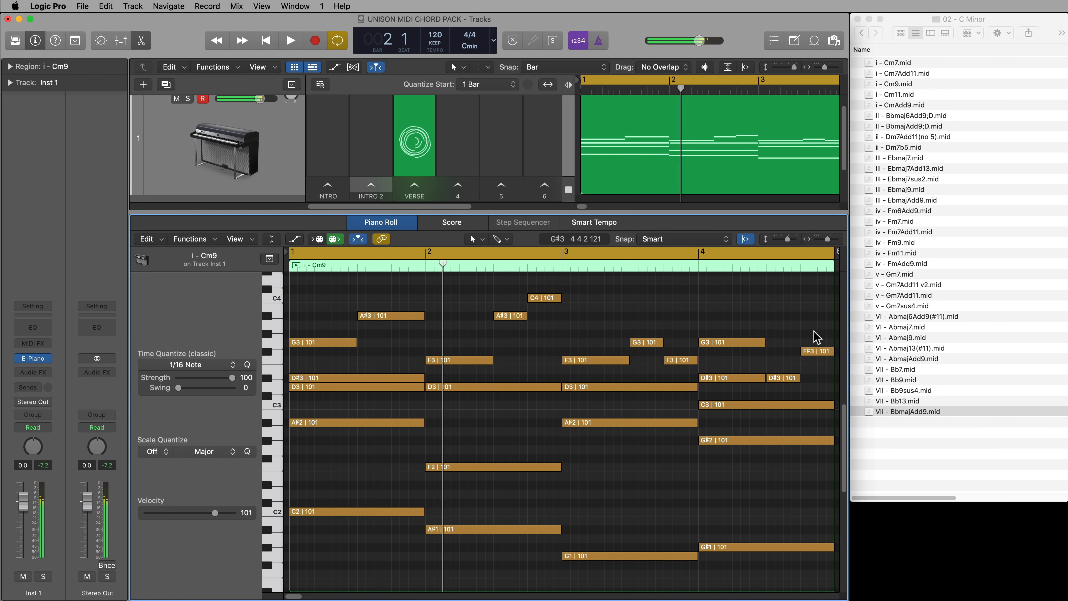
left_click_drag(813, 353, 813, 361)
key("space")
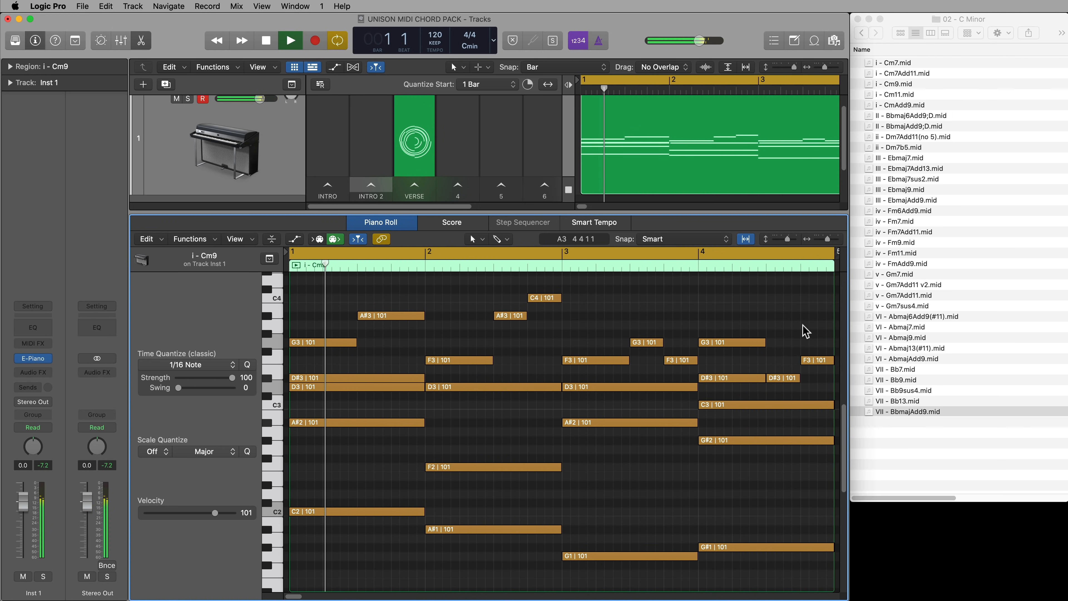
key("space")
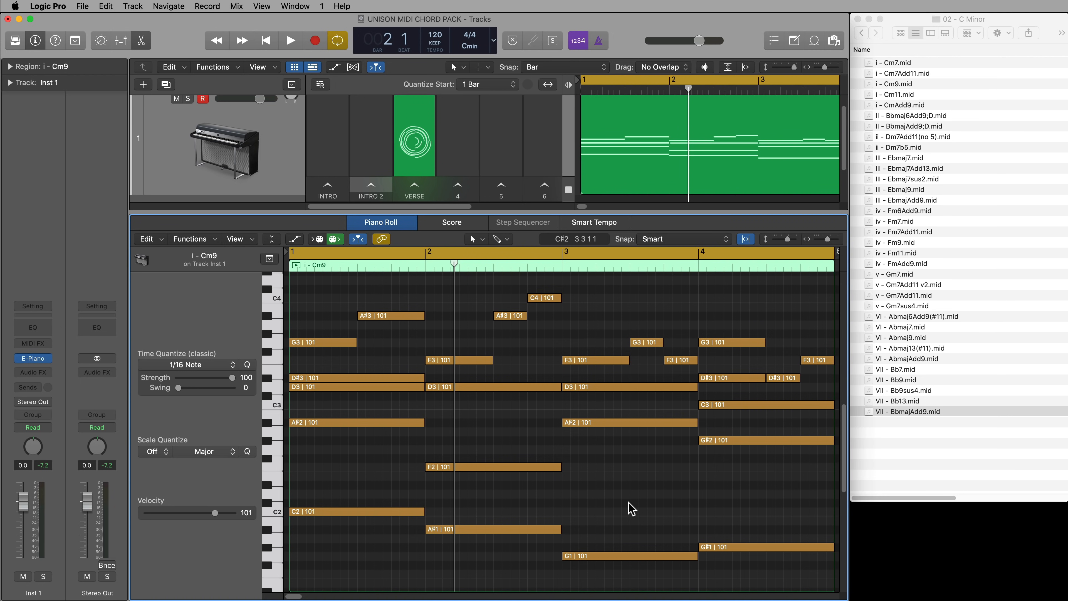
Close the Piano Roll and copy the edited Cm9 region into the INTRO cell of the Live Loops grid
key("e")
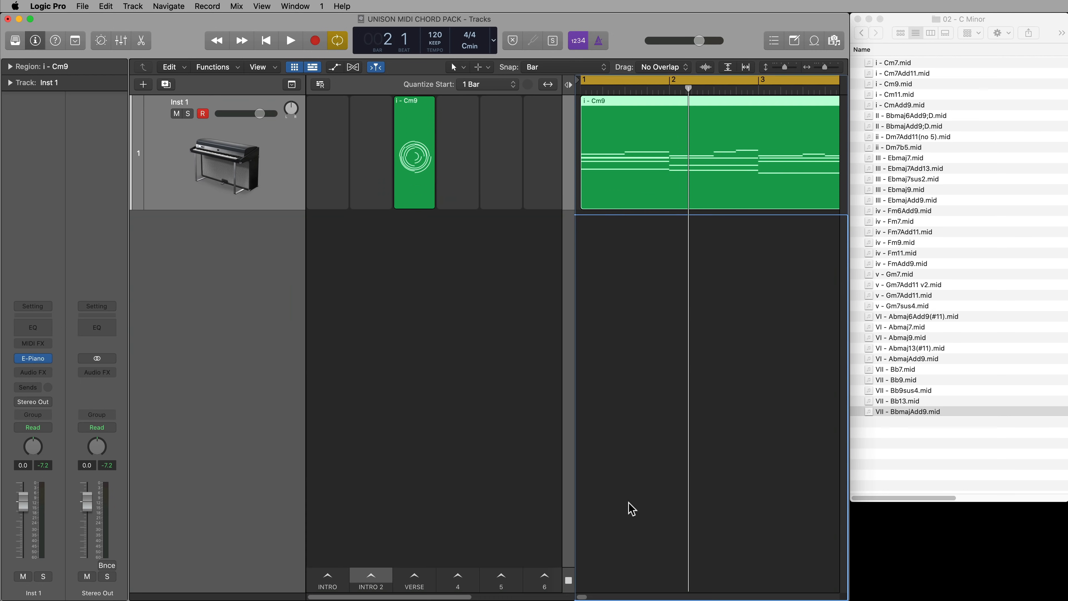
left_click(713, 298)
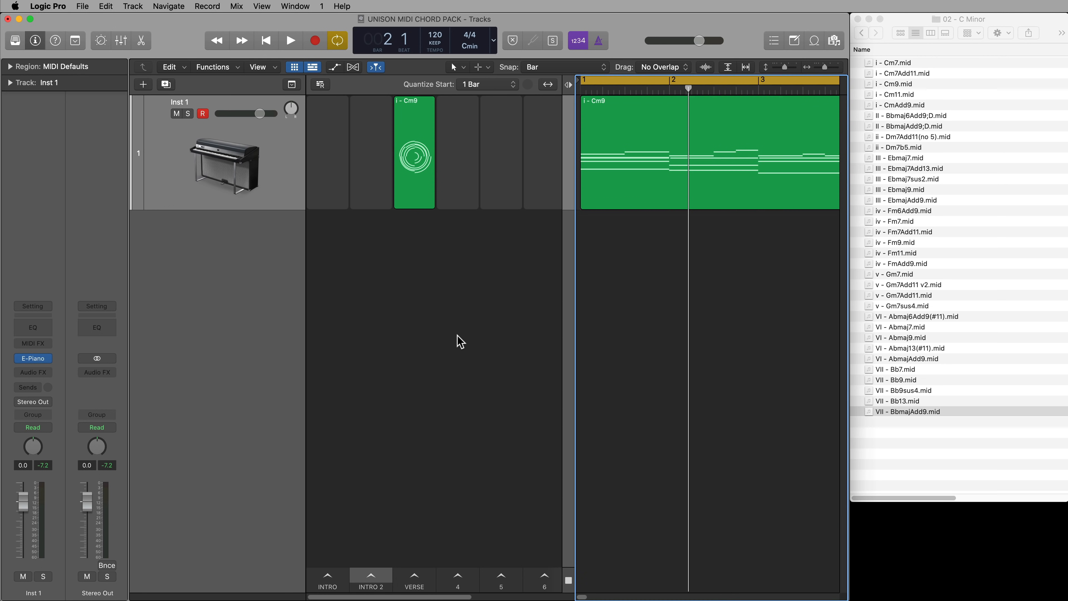
left_click_drag(591, 188, 324, 160)
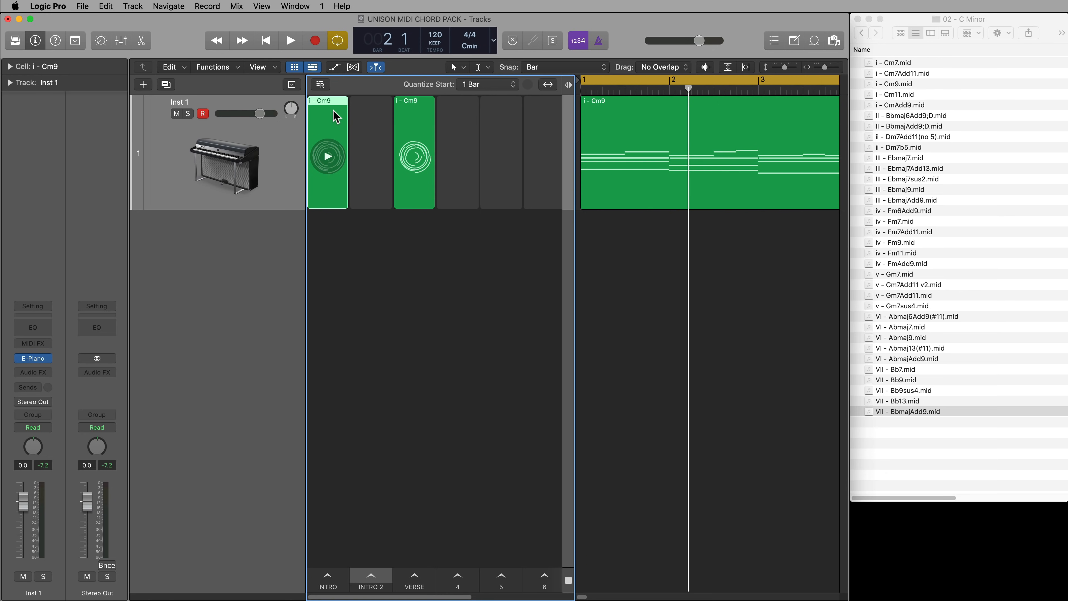
Lower the region's bar 1 D3 note to C3 and its bar 4 beat 4 F3 note to D3, and play back
double_click(644, 157)
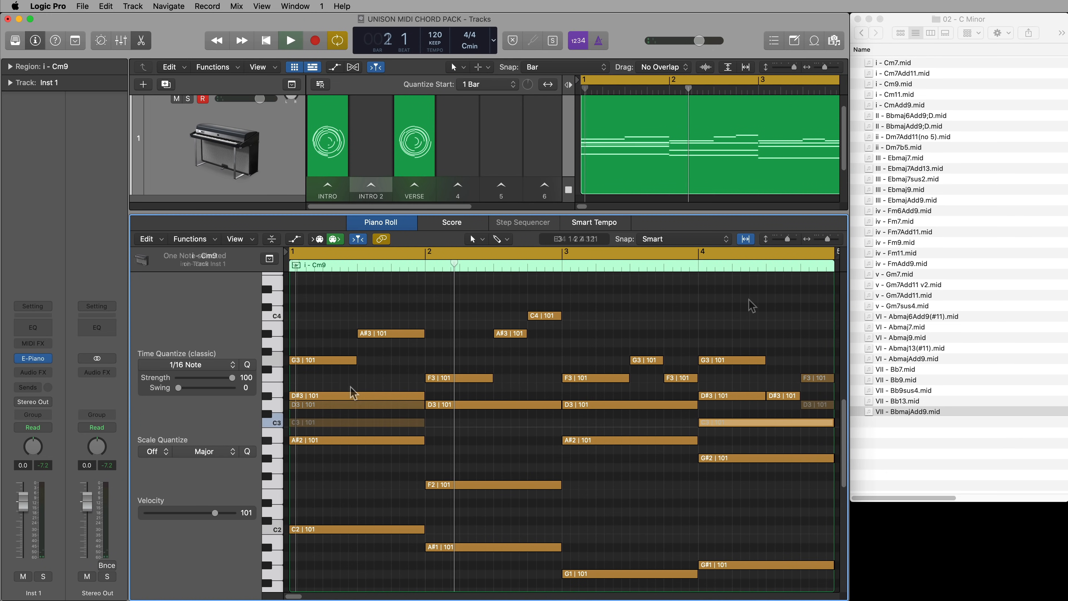
key("space")
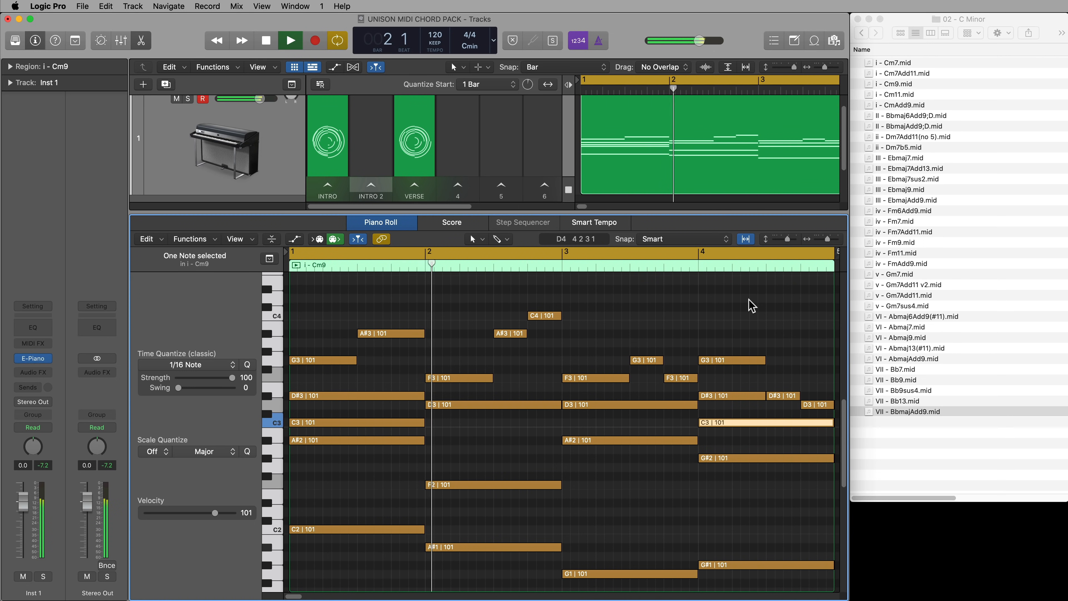
key("space")
Close the Piano Roll and copy the varied Cm9 region into the INTRO 2 cell
key("e")
left_click(728, 270)
left_click_drag(717, 169, 383, 149)
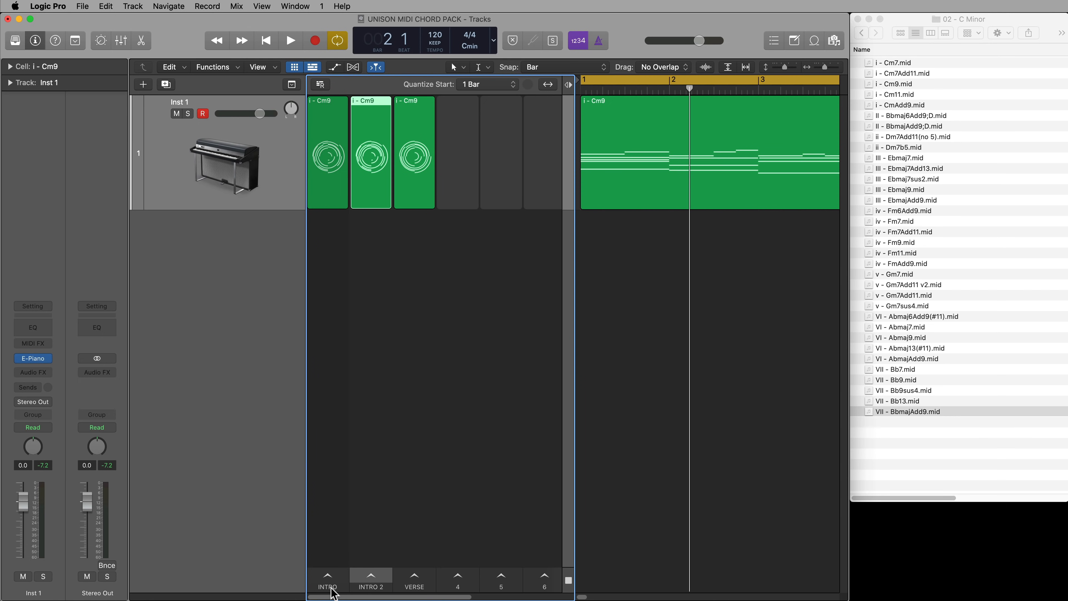
Play the INTRO, INTRO 2 and VERSE scenes in turn, with the grid cells widened
left_click(332, 585)
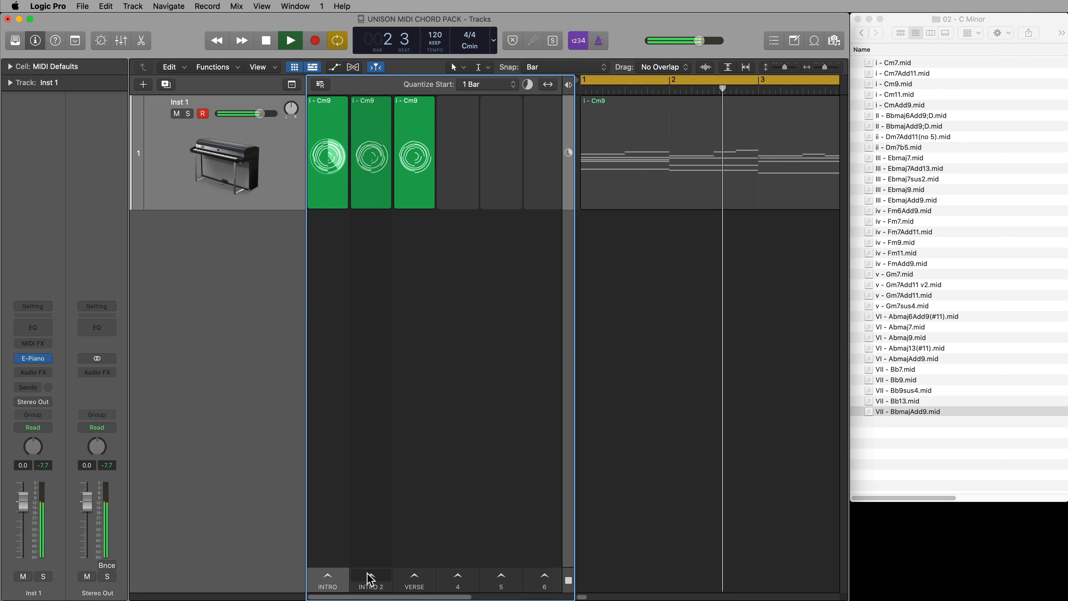
key("super+Right")
key("super+Right")
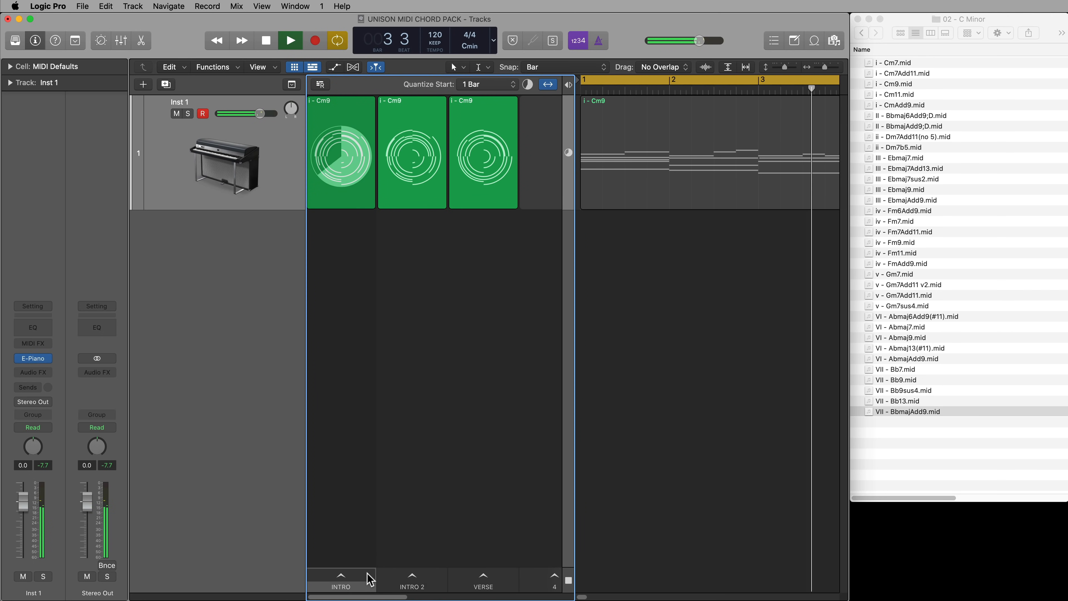
left_click(395, 583)
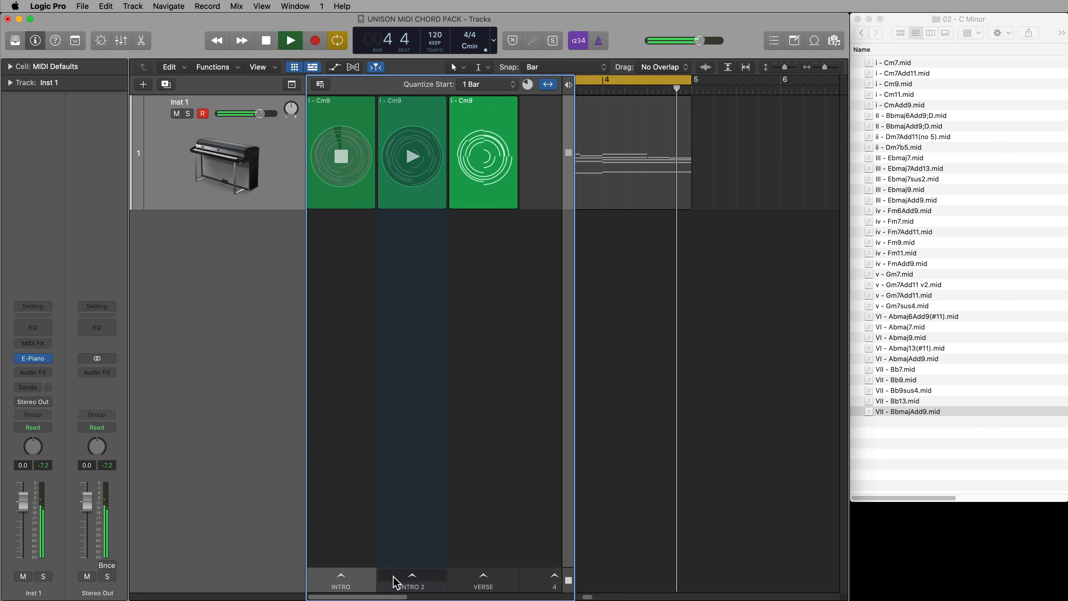
left_click(483, 579)
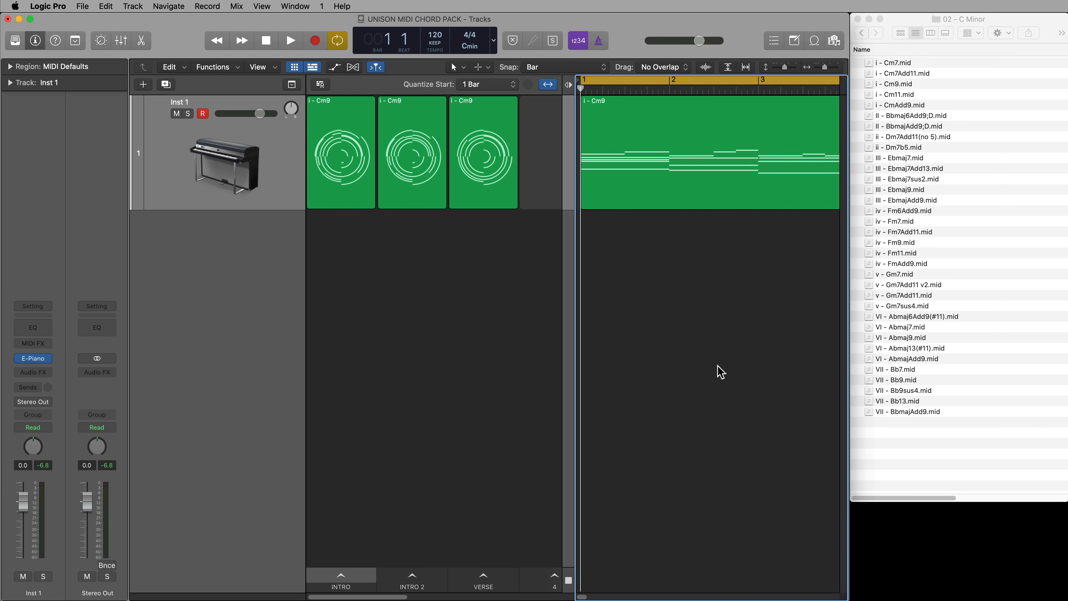
Switch to Finder and open the Minor Progressions folder under 4 Progressions > 1 Diatonic Triads in 04 - Eb Major - C Minor
left_click(950, 445)
left_click(862, 33)
left_click(862, 34)
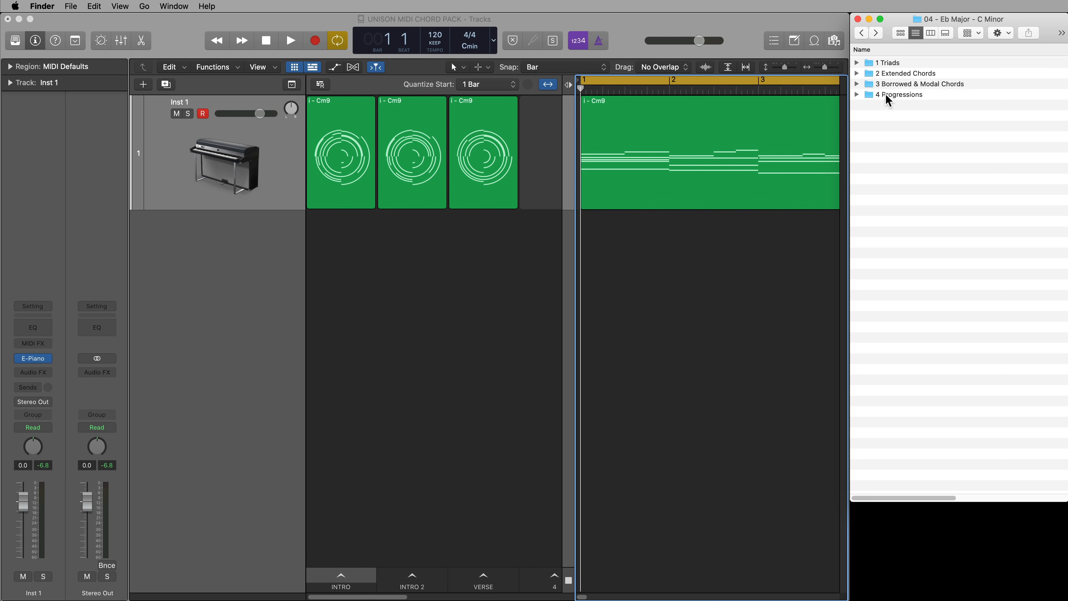
double_click(903, 96)
double_click(899, 63)
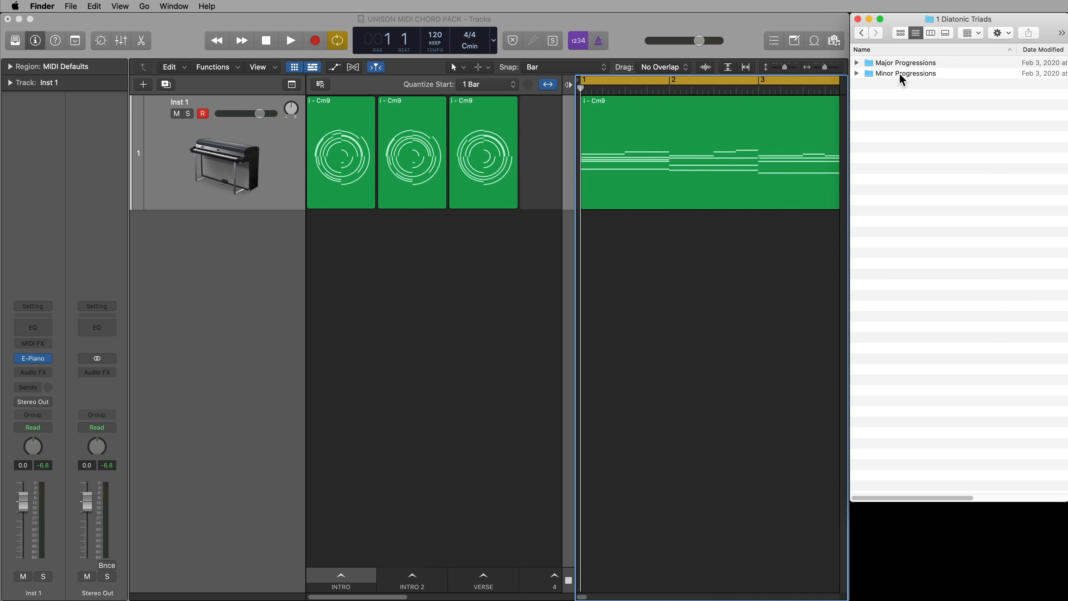
double_click(901, 74)
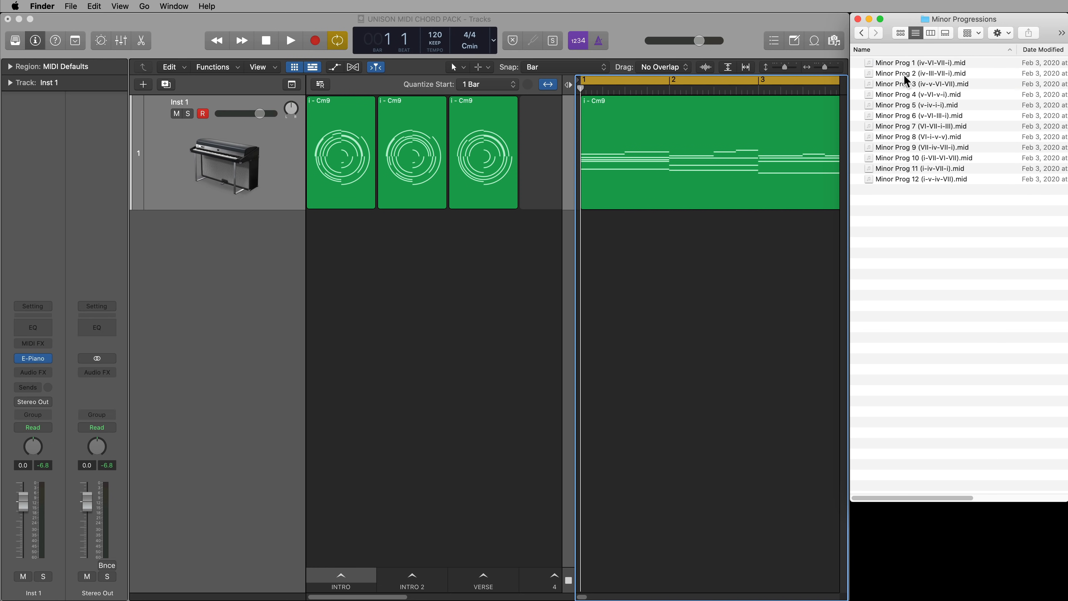
Go back to the 4 Progressions folder and open Minor Progressions inside its second subfolder
left_click(862, 33)
left_click(861, 34)
double_click(910, 75)
double_click(910, 75)
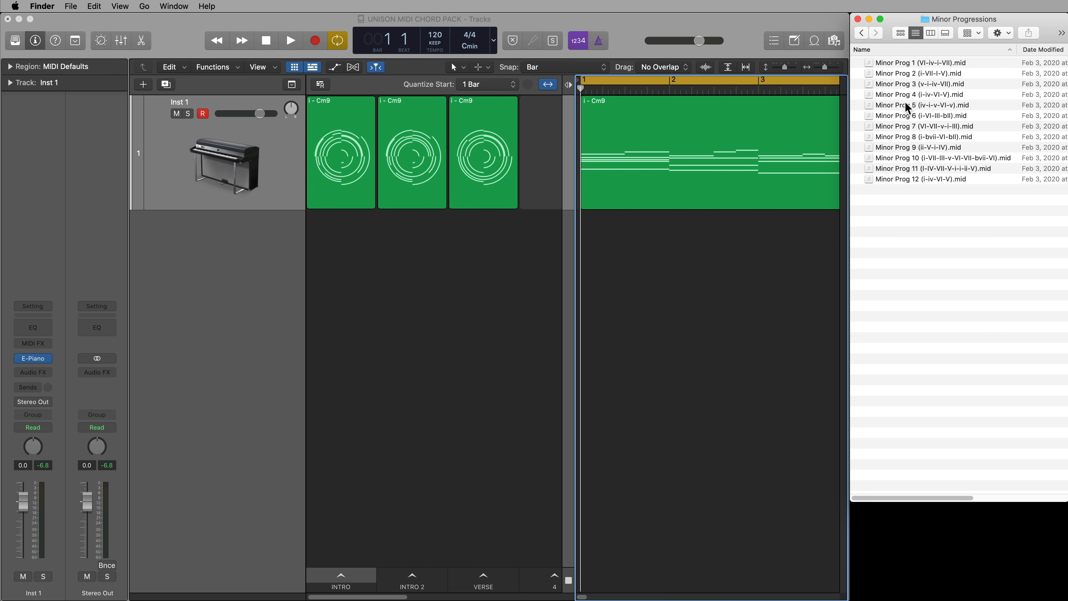
Replace the Cm9 region on the Inst 1 track with Minor Prog 1 (VI-iv-i-VII).mid at bar 1, and play back
left_click(746, 174)
left_click(965, 190)
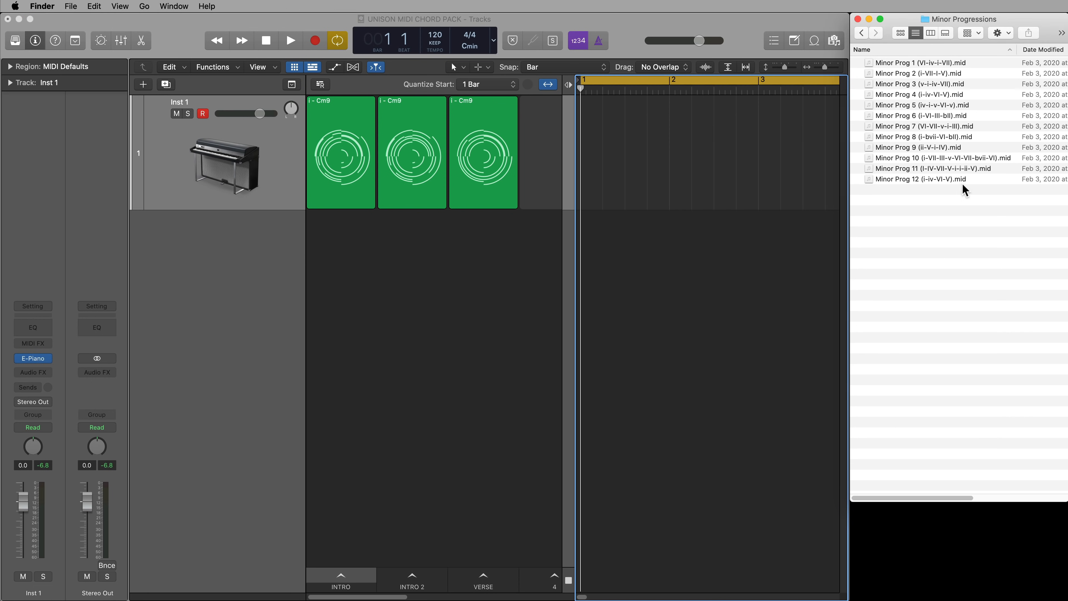
left_click(943, 66)
left_click_drag(939, 68, 605, 157)
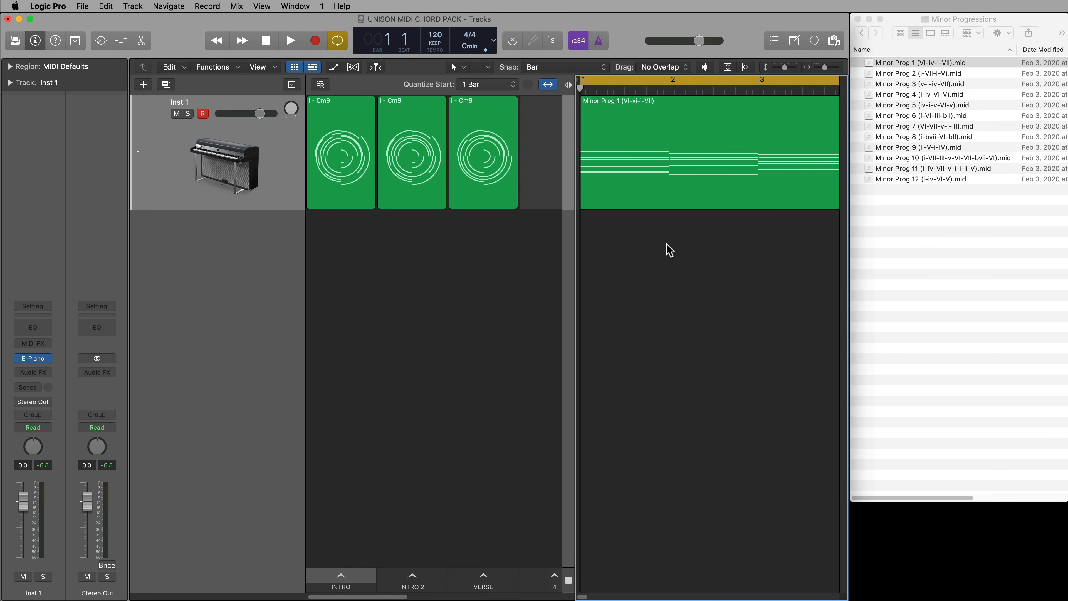
key("space")
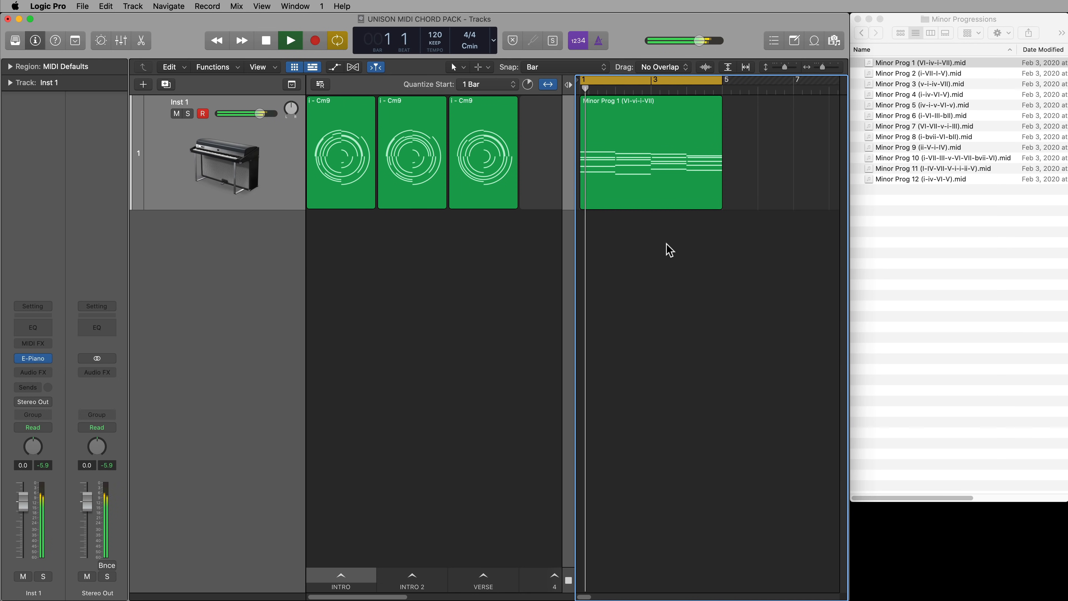
key("space")
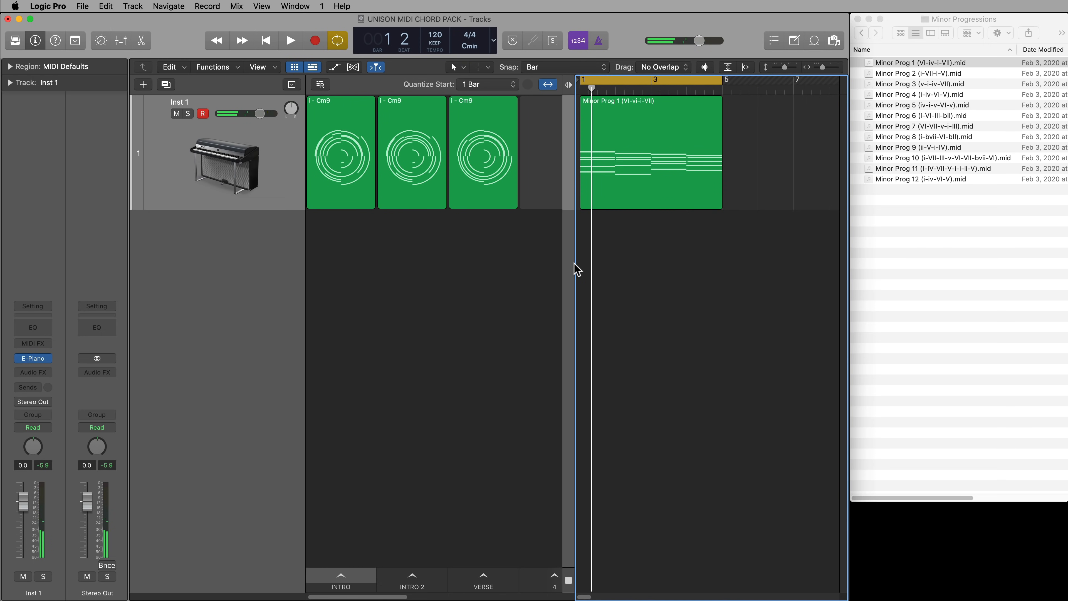
Widen the Live Loops grid and copy the Minor Prog 1 region into the scene 4 cell
left_click_drag(575, 263, 663, 252)
left_click_drag(751, 198, 575, 172)
left_click(500, 122)
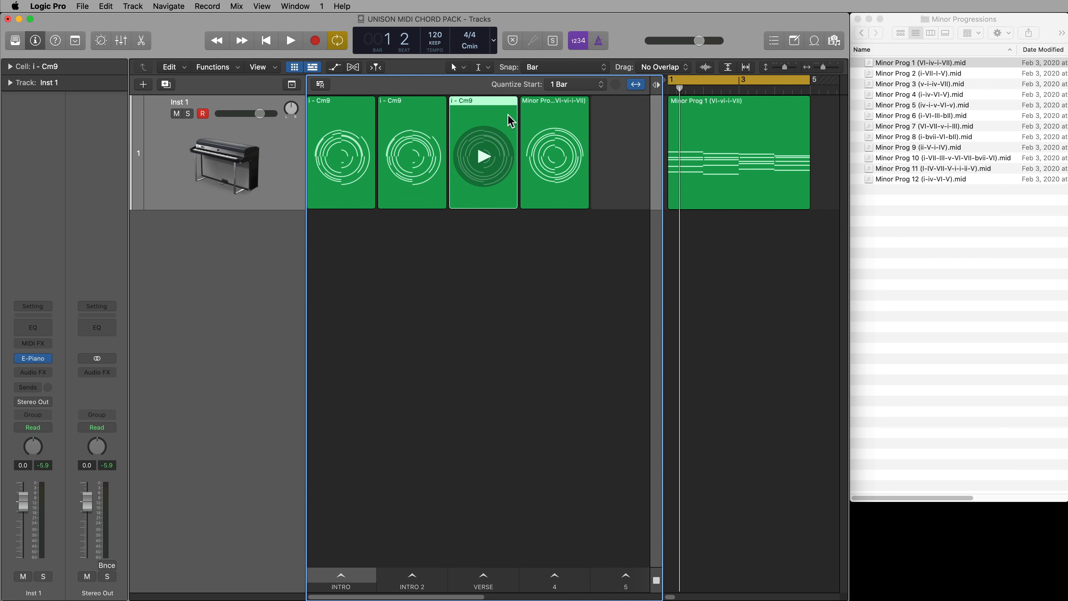
Play the VERSE scene followed by scene 4 to hear the two progressions in sequence
left_click(502, 581)
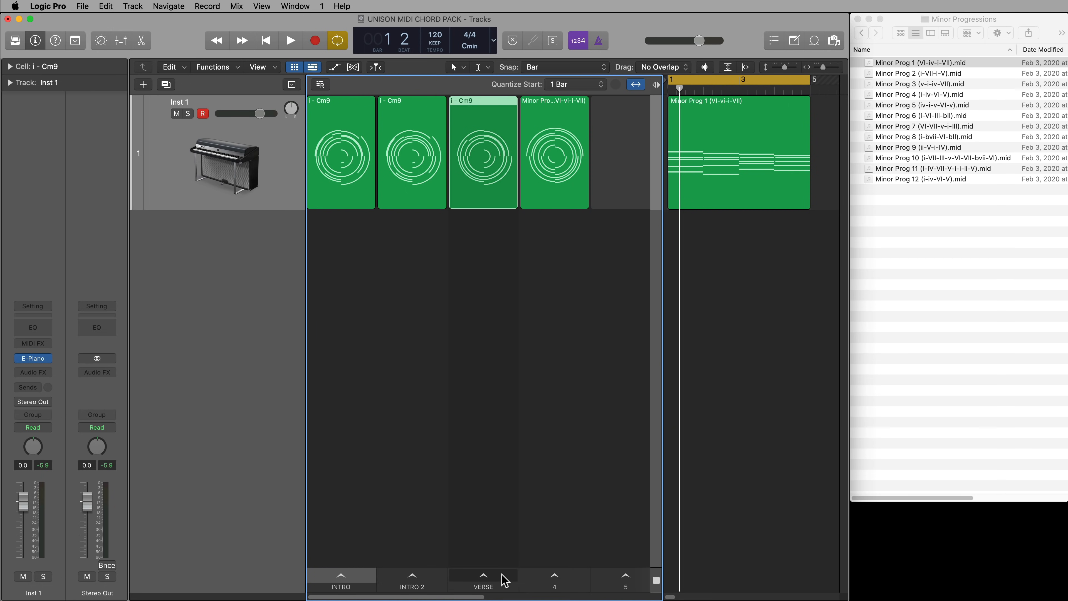
left_click(530, 581)
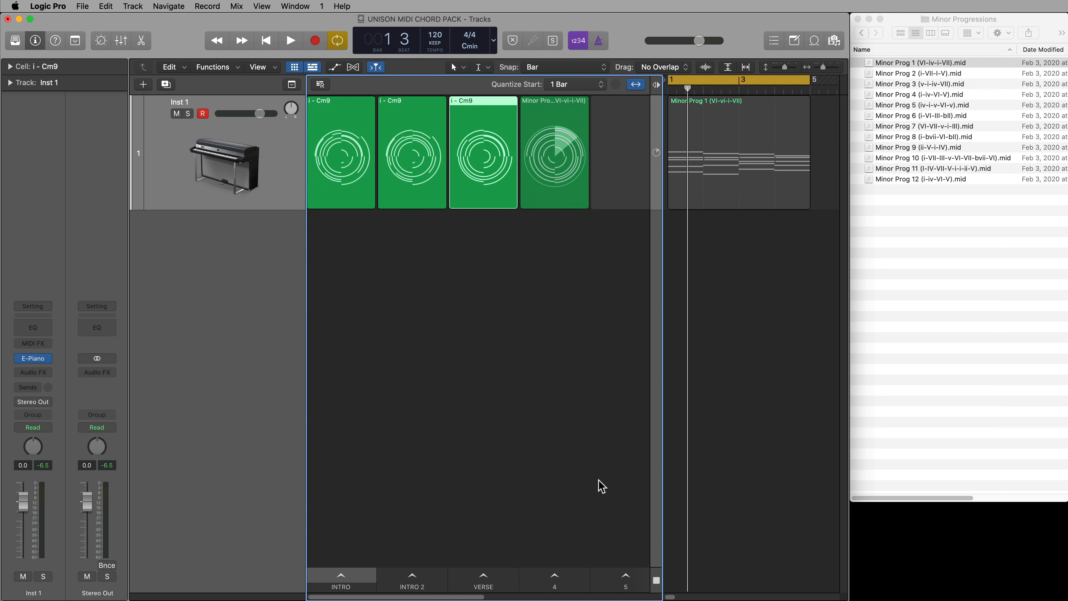
left_click(558, 177)
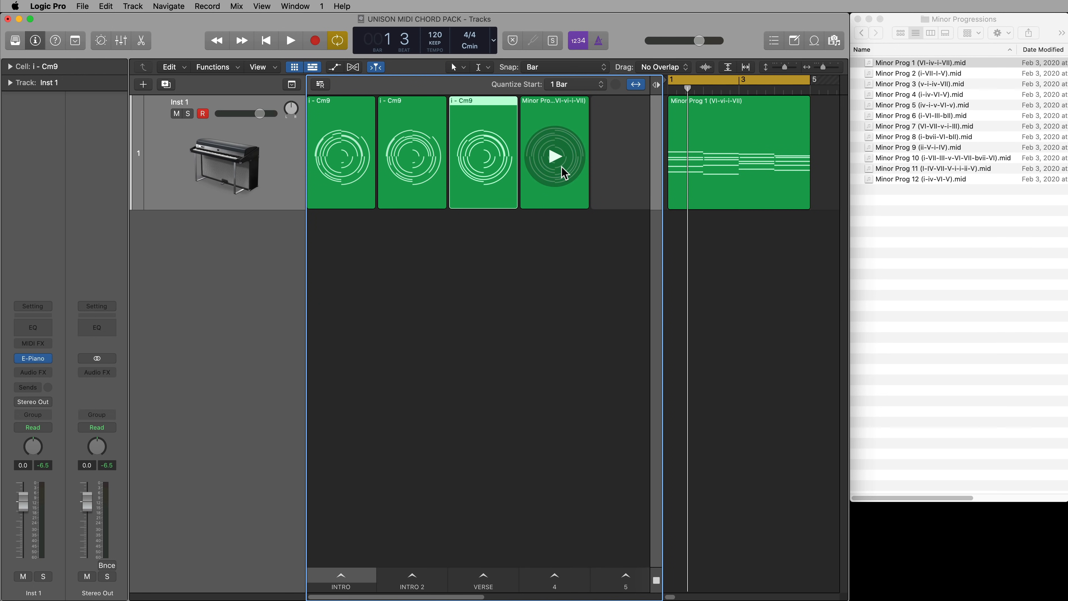
Move the Minor Prog 1 cell to scene 5, and clear its region from the Inst 1 track with cycle mode off
left_click_drag(579, 195, 614, 196)
left_click(695, 157)
key("Delete")
key("c")
key("Return")
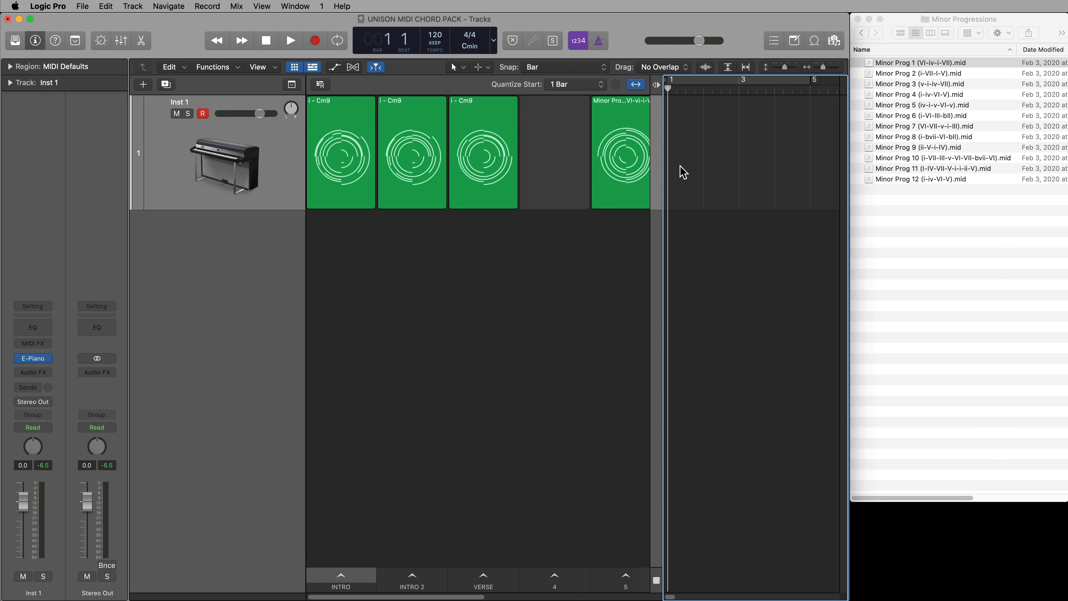
Import Minor Prog 10 (i-VII-III-v-VI-VII-bvii-VI).mid at bar 1 of the Inst 1 track, and play it through in the Piano Roll
left_click(961, 223)
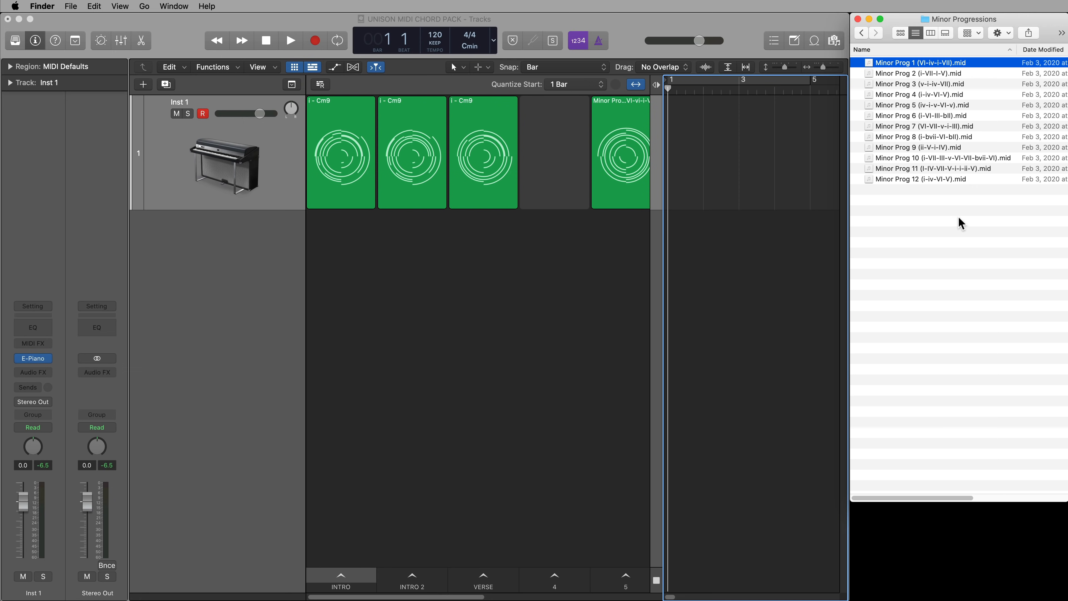
left_click(922, 158)
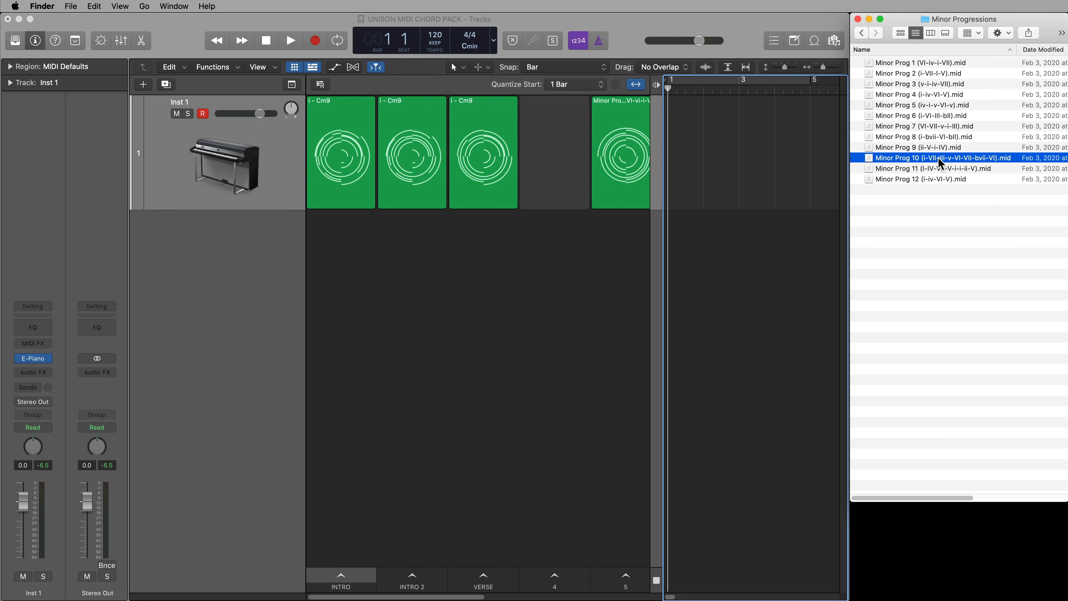
left_click_drag(940, 164, 675, 160)
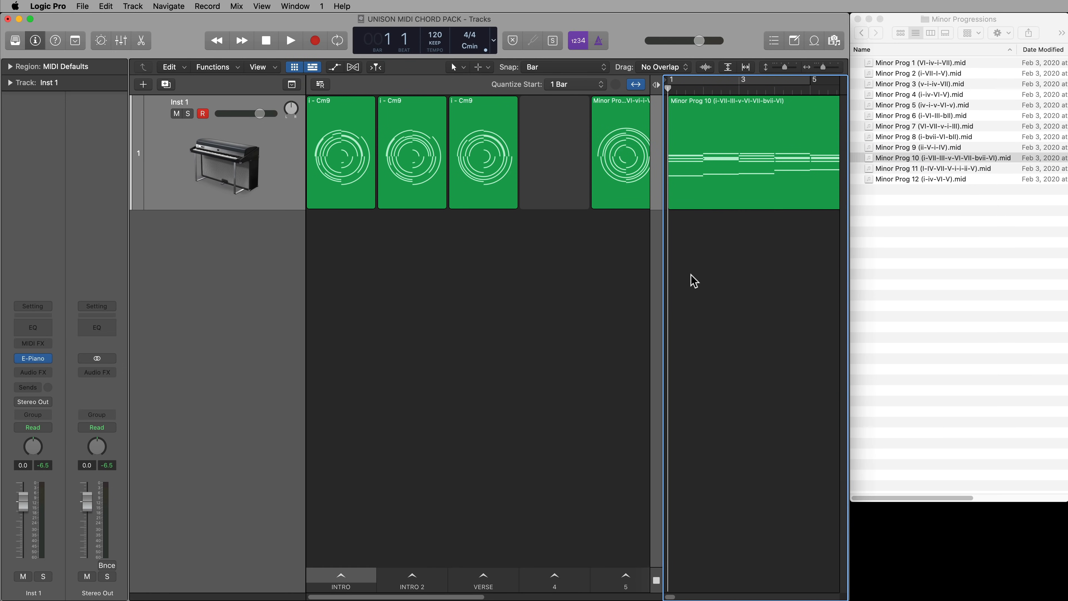
key("p")
key("space")
scroll(658, 296, "down", 1)
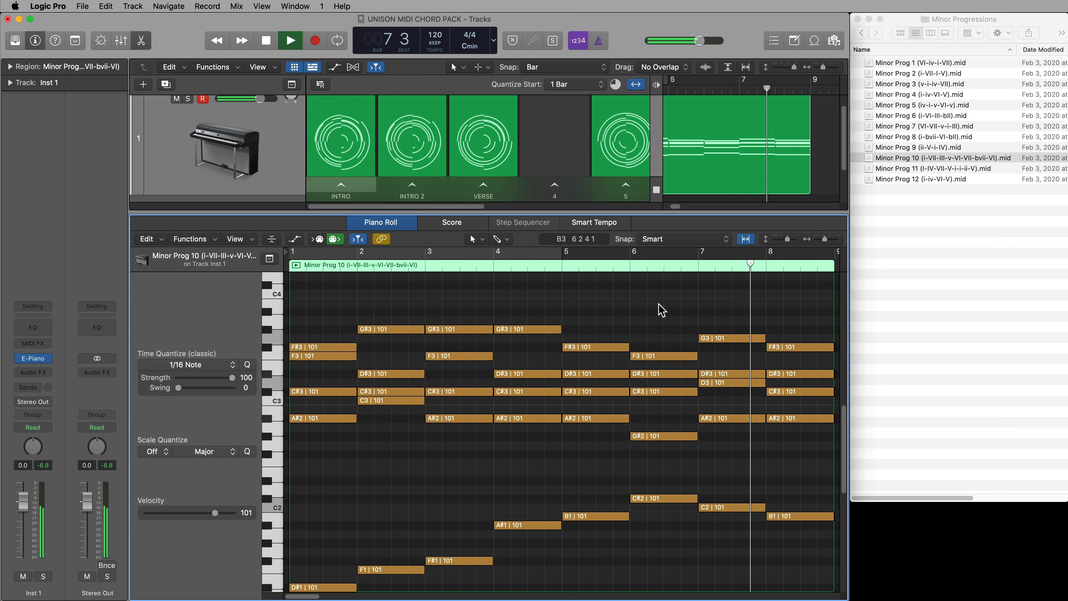
key("space")
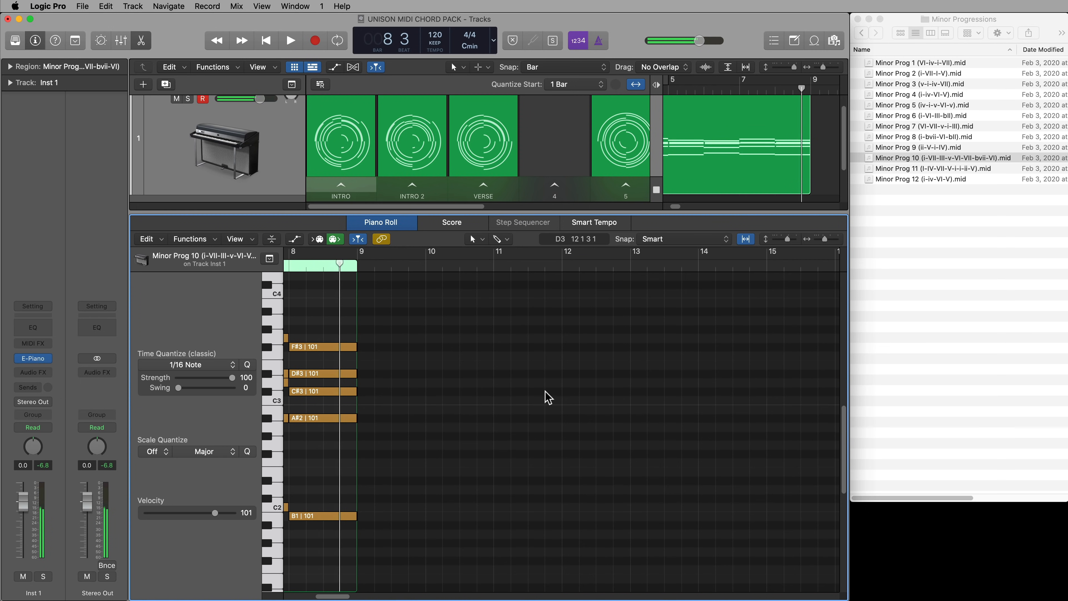
Transpose all notes of the Minor Prog 10 region down three semitones so the bar 1 root is C1
scroll(547, 397, "left", 10)
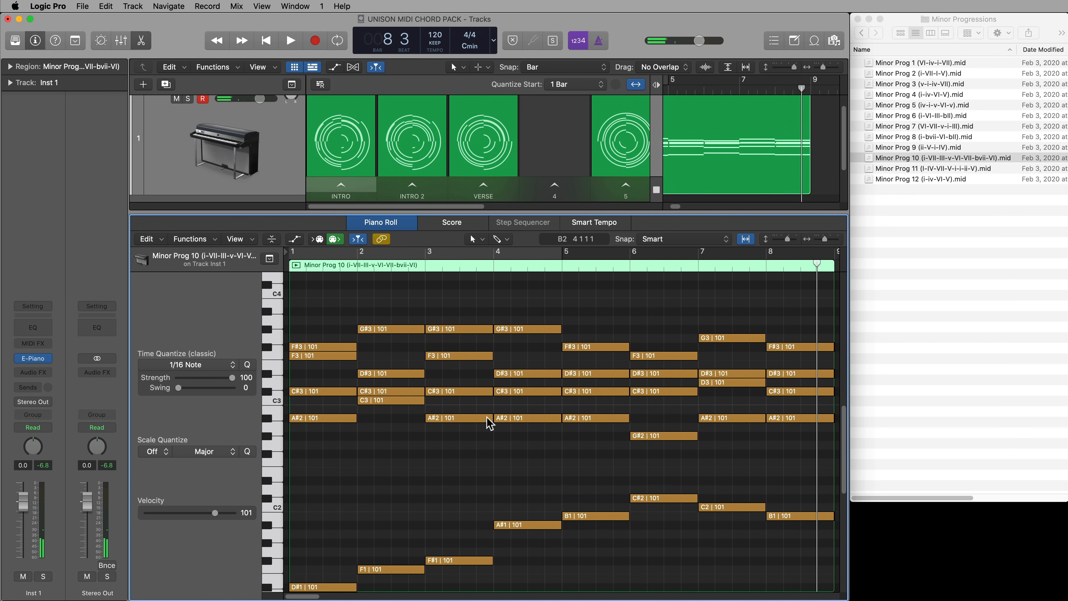
scroll(437, 470, "down", 4)
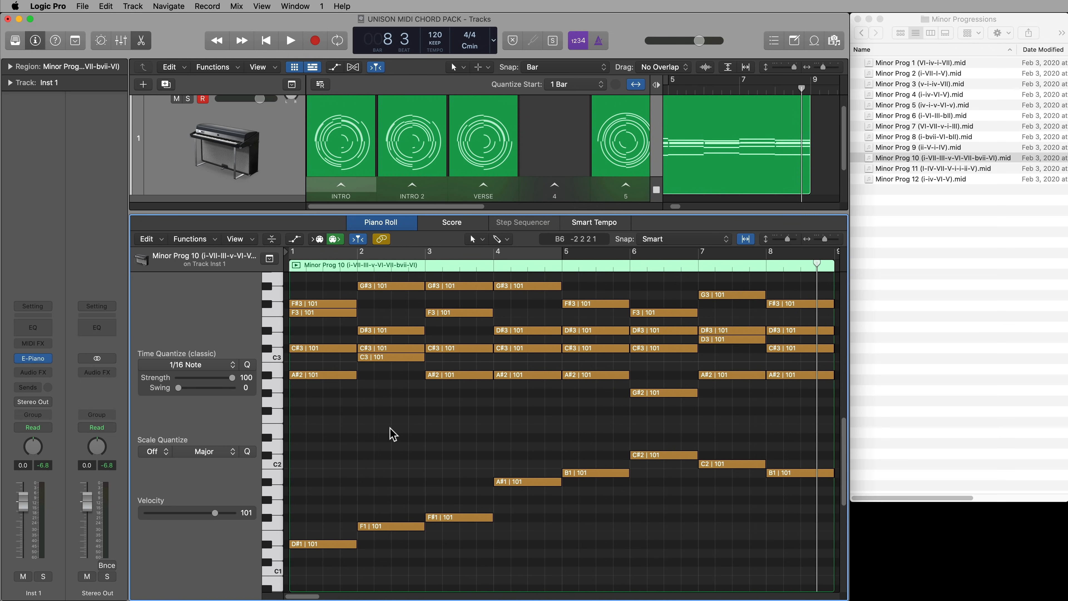
key("super+a")
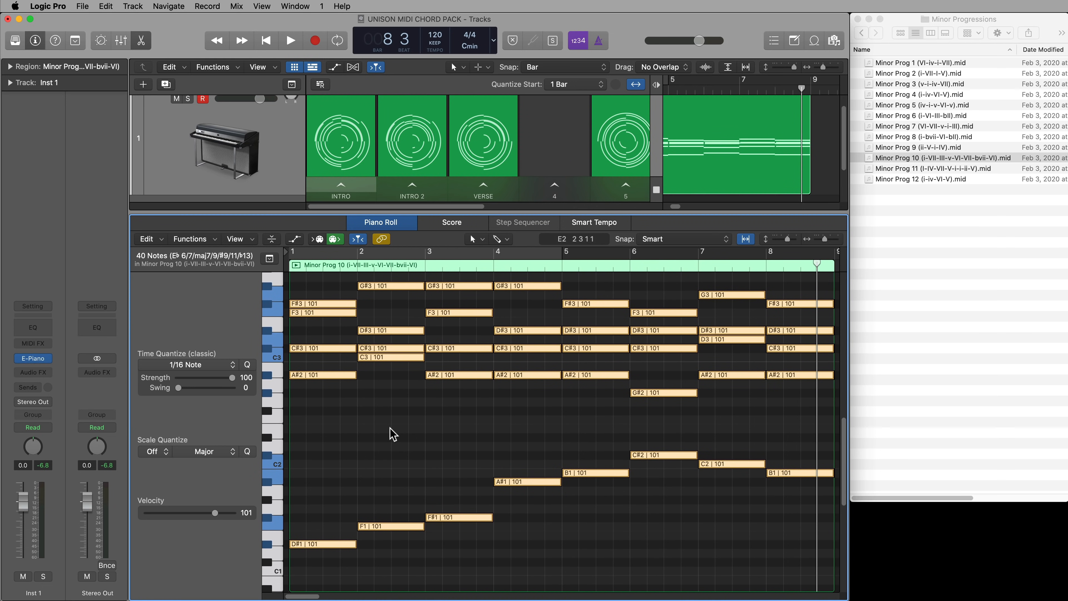
key("alt+Down")
key("alt+Down")
key("alt+Down")
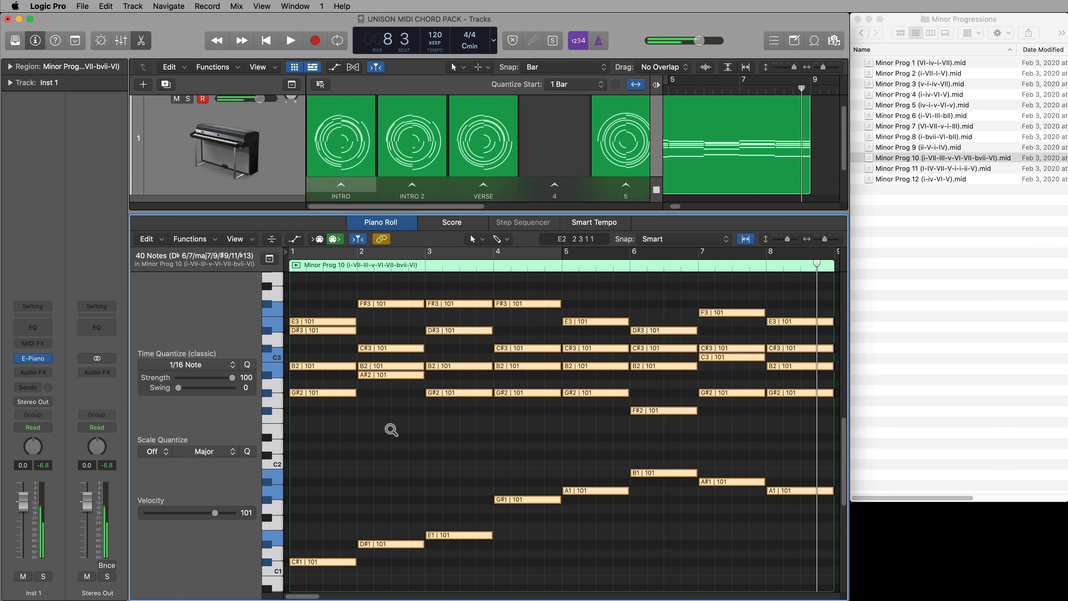
left_click(379, 474)
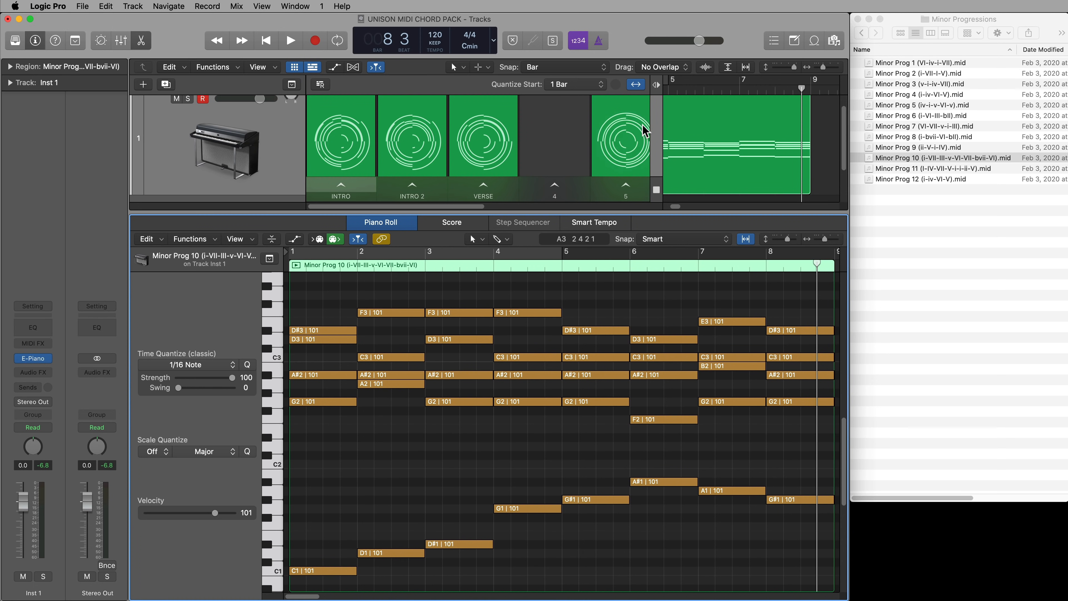
Play the transposed Minor Prog 10 region from the beginning and stop in bar 6
left_click(817, 132)
key("Return")
key("space")
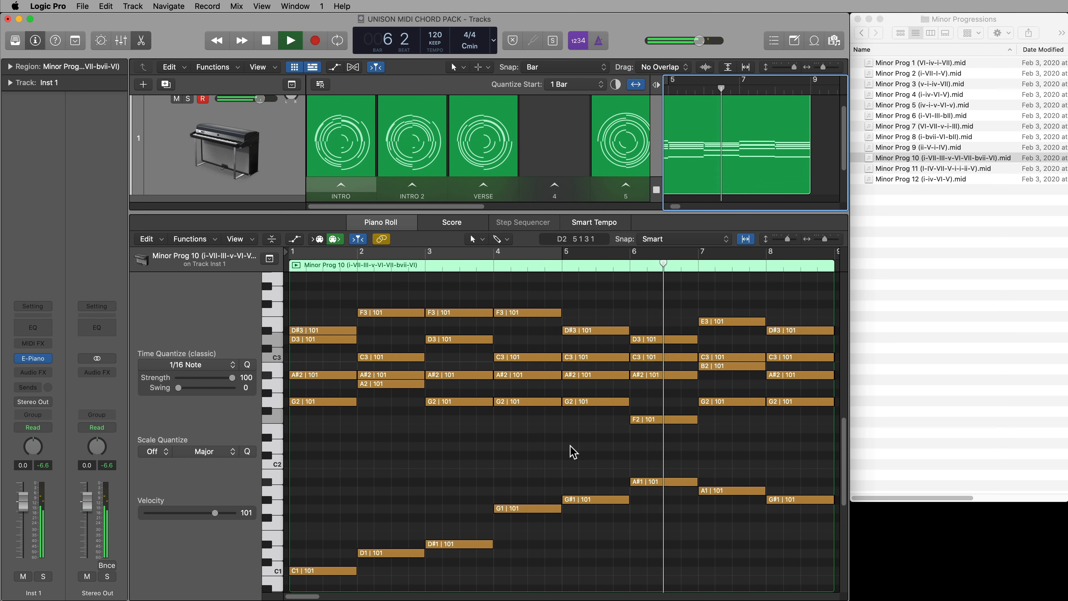
key("space")
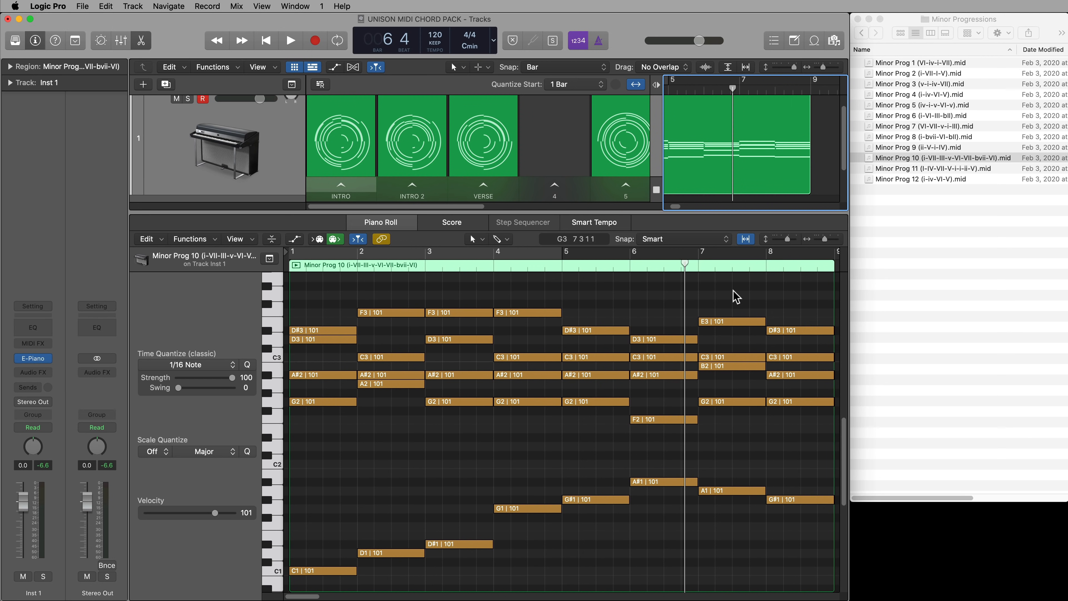
Replace the chords in bars 7 and 8 with a copy of the bar 1 chord pasted at bar 7
left_click_drag(736, 296, 820, 526)
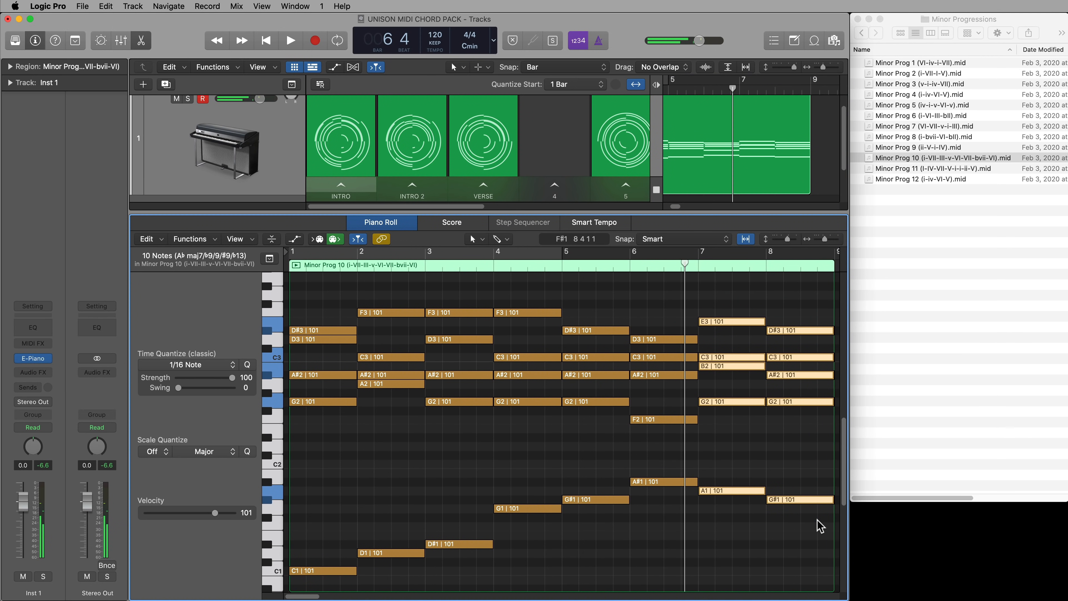
key("Delete")
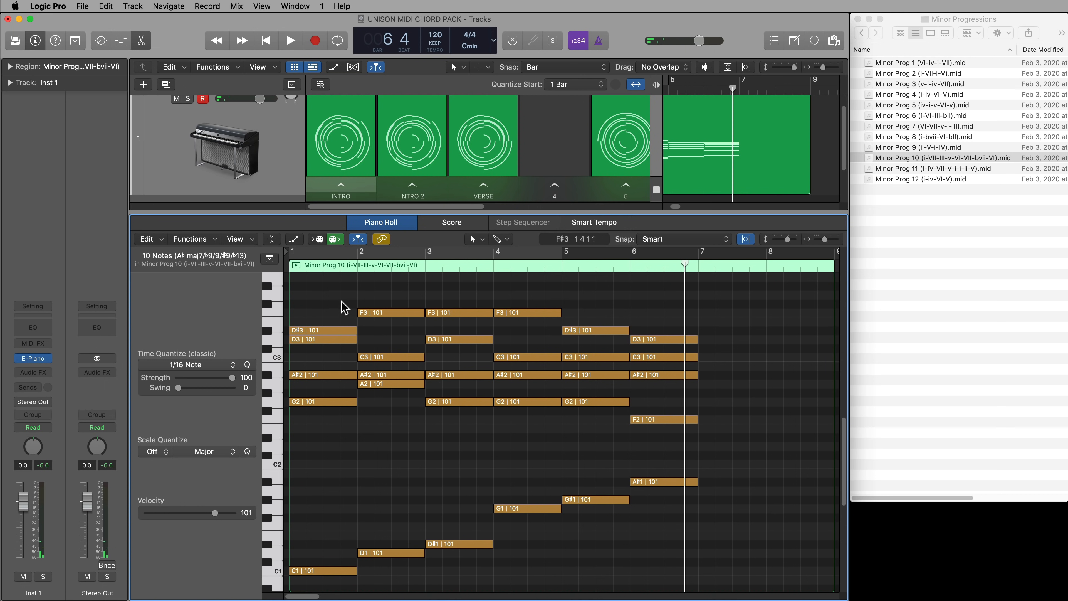
left_click_drag(301, 331, 321, 581)
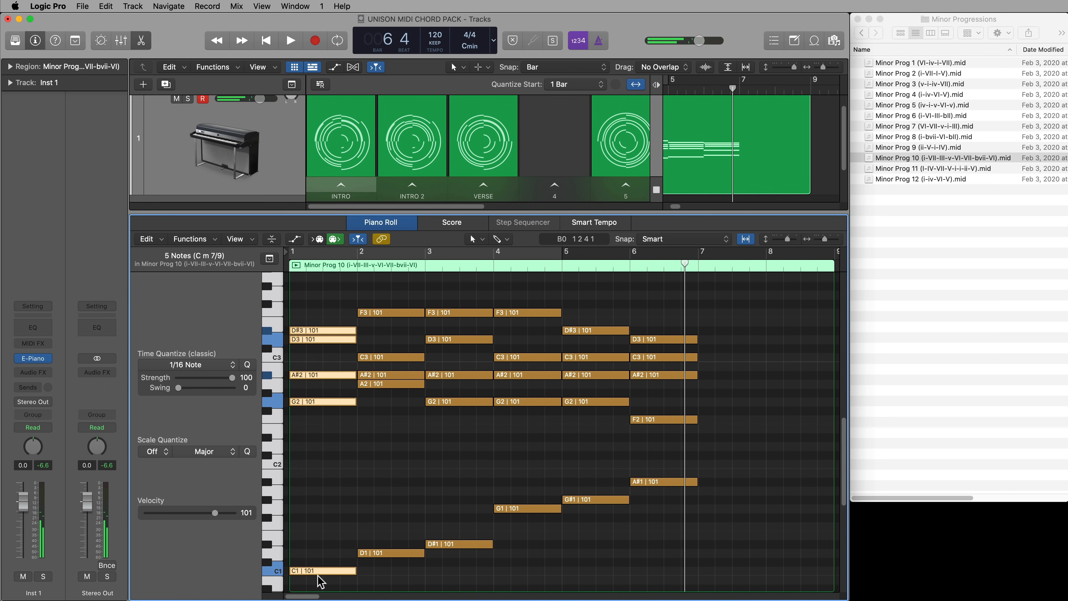
left_click(714, 265)
left_click_drag(713, 264, 698, 266)
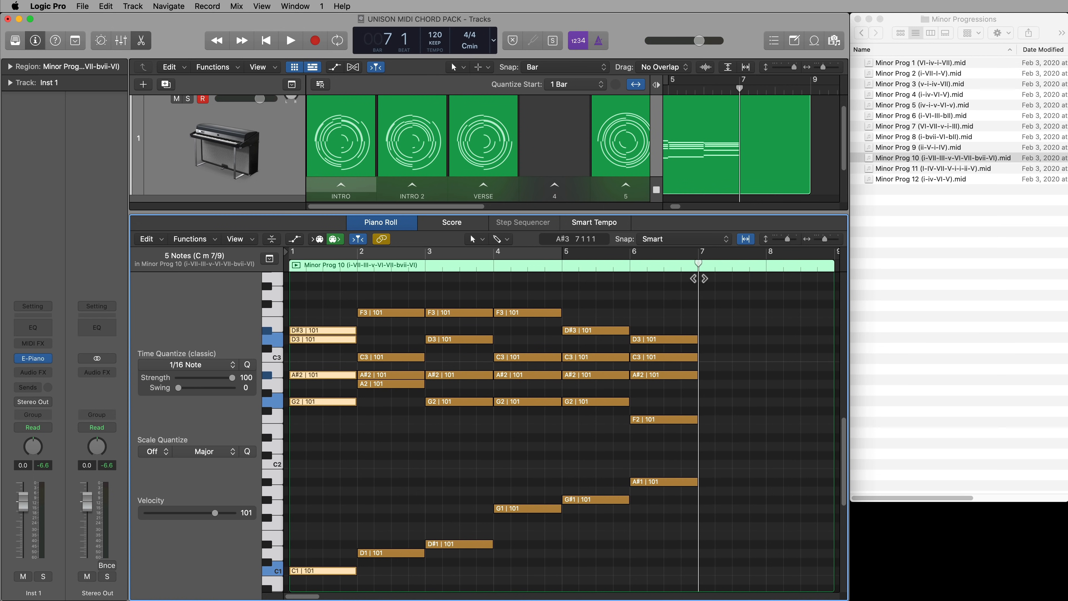
left_click(751, 394)
key("super+v")
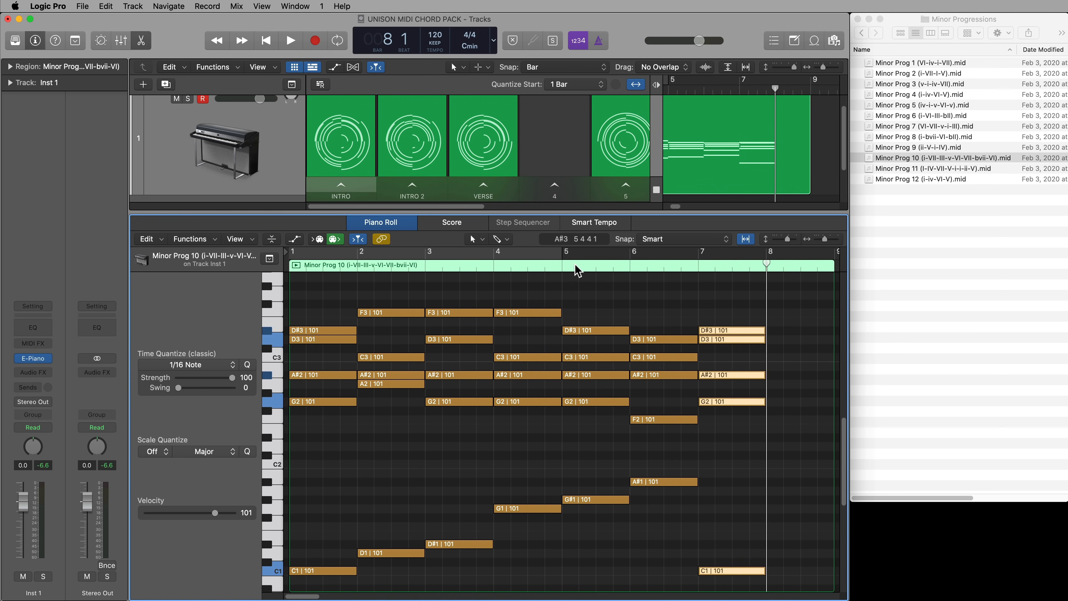
Play from bar 5 into the pasted bar 7 chord
left_click(563, 266)
key("space")
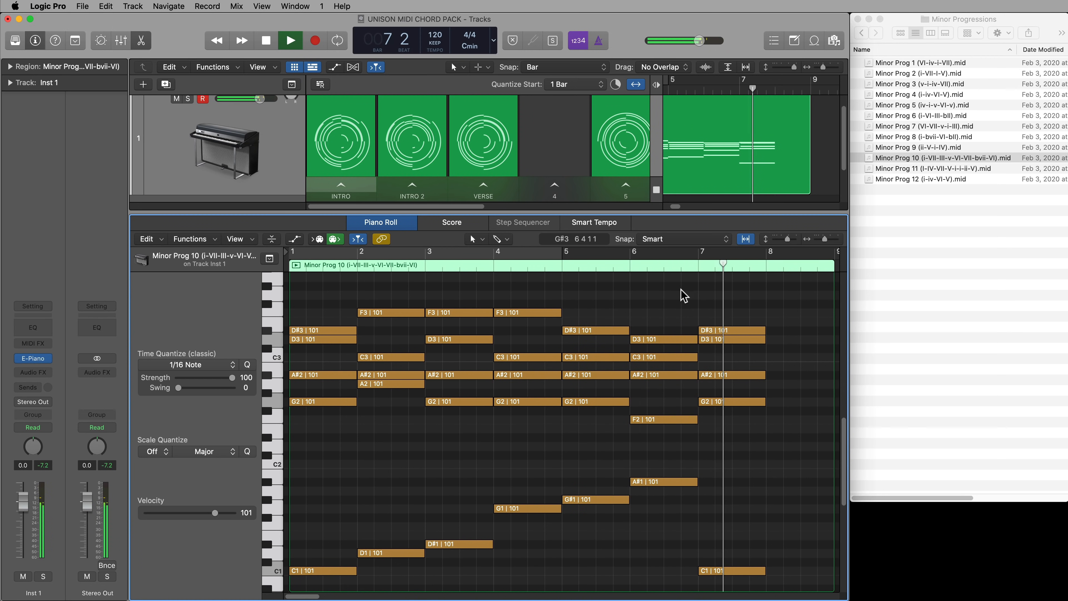
key("space")
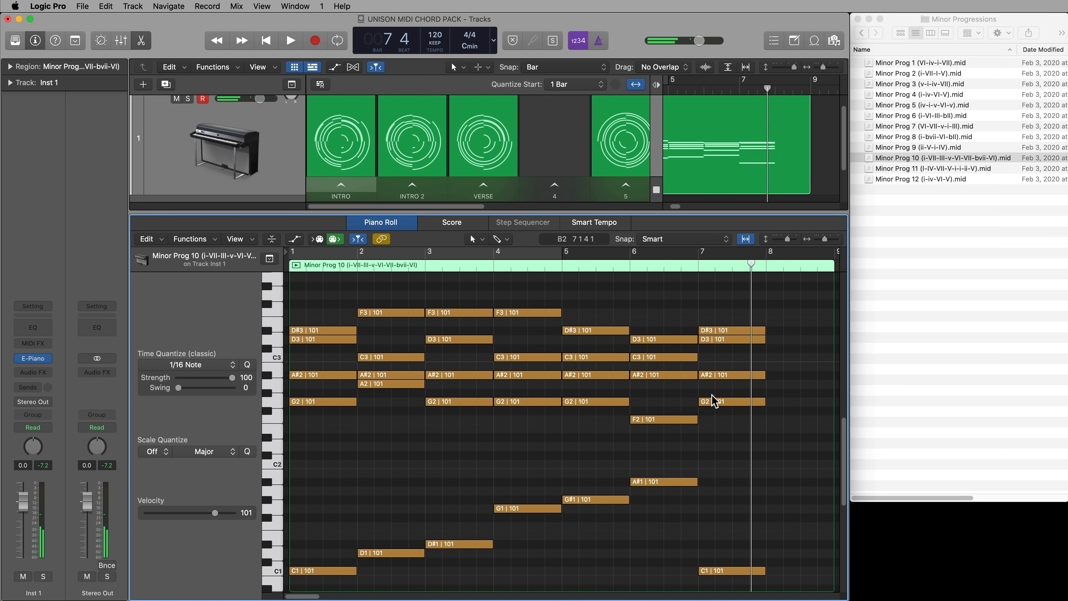
Lengthen the bar 7 chord to the end of bar 8, and move its D3 note down to C2
left_click_drag(807, 319, 828, 579)
left_click(793, 460)
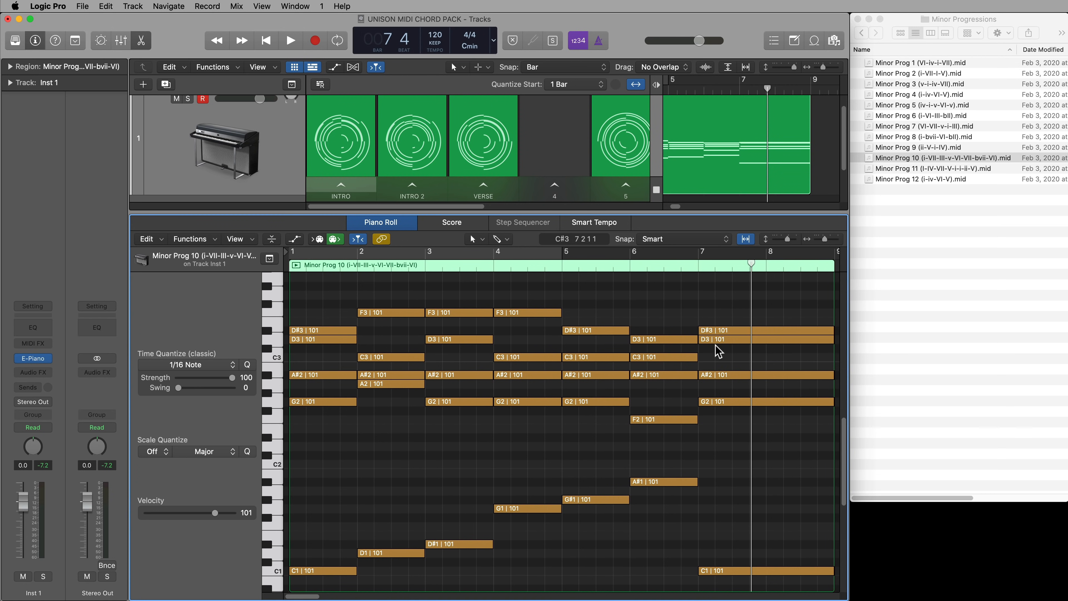
left_click_drag(712, 344, 716, 466)
left_click(731, 441)
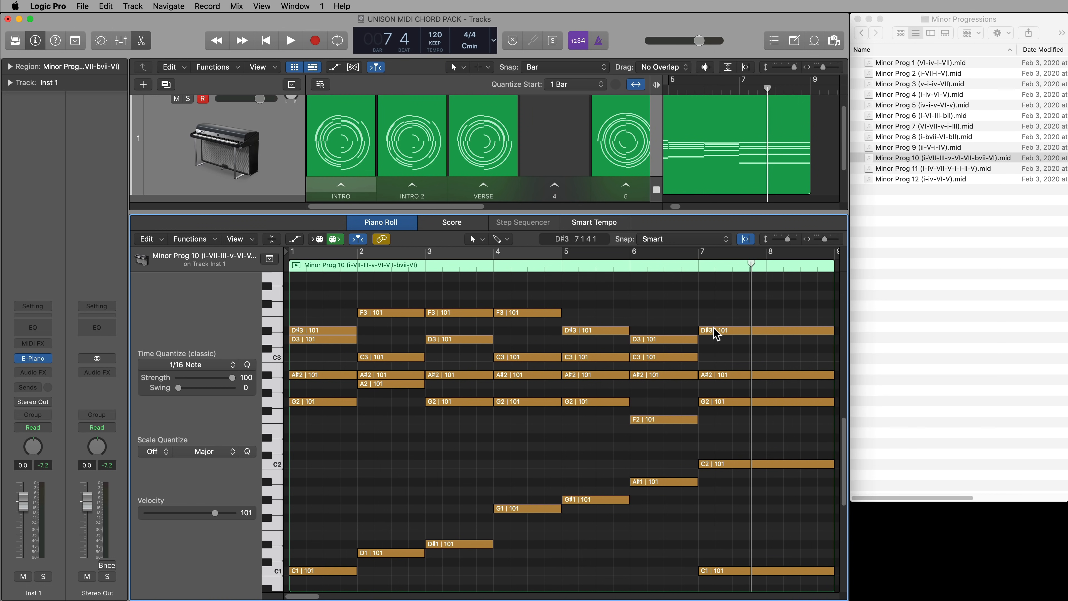
Play the end of the progression to hear the lengthened final chord
double_click(631, 268)
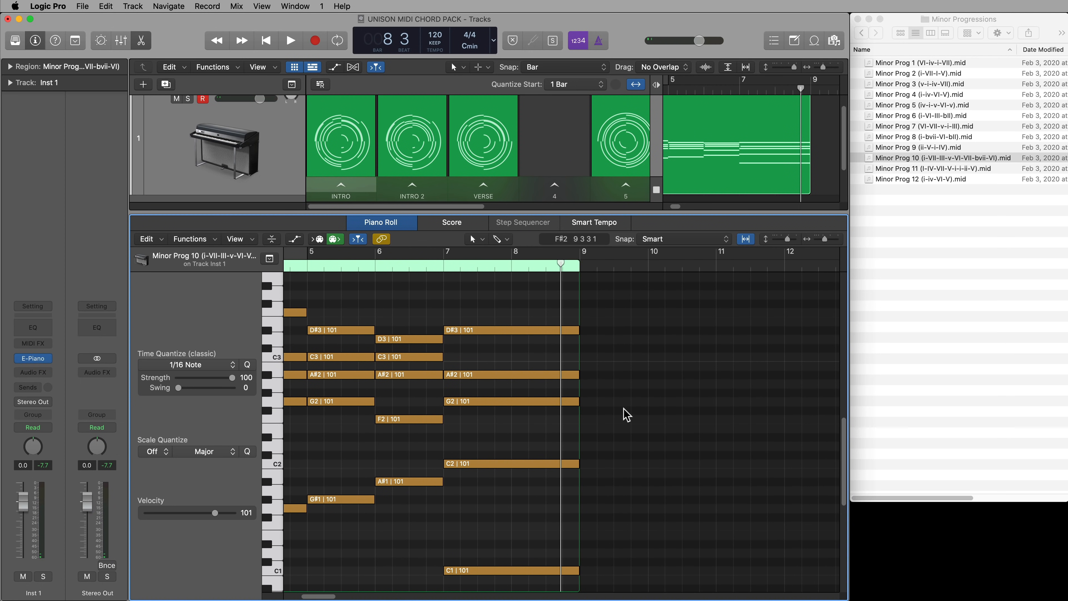
scroll(650, 428, "left", 6)
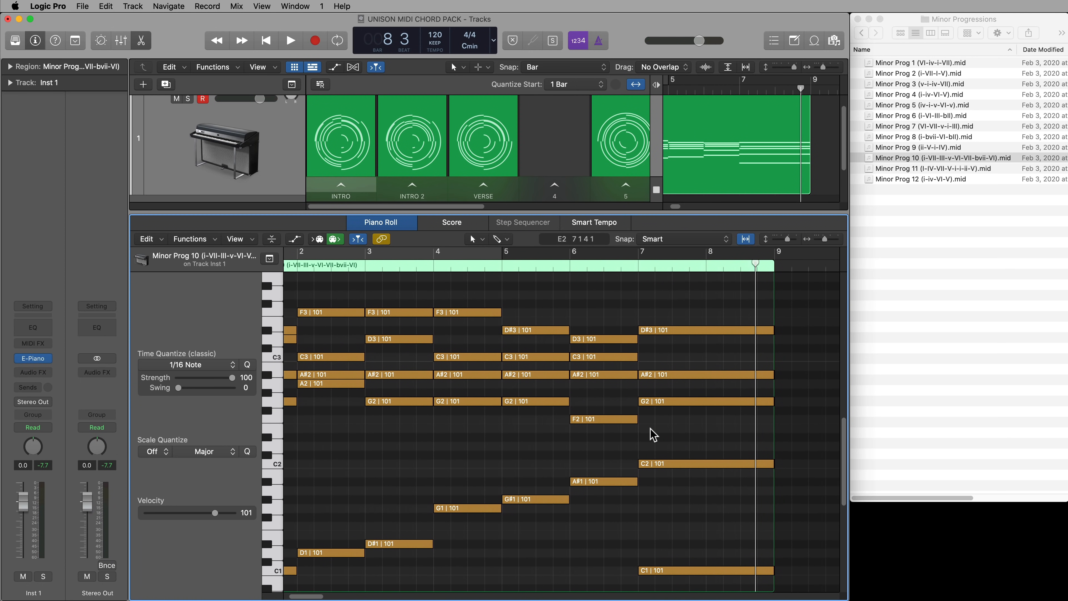
scroll(653, 435, "left", 3)
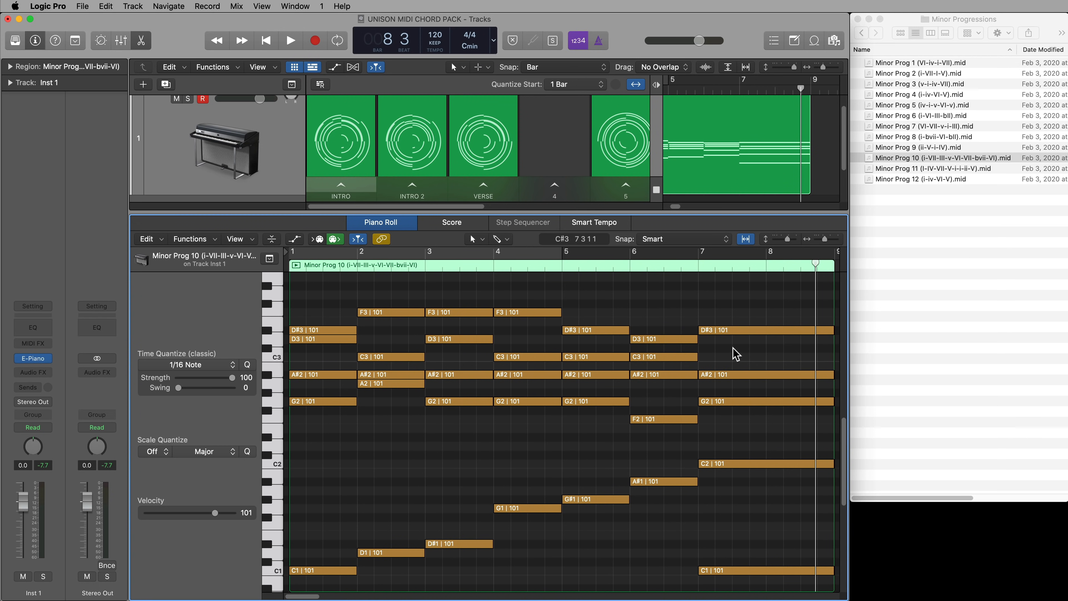
Raise the final chord's D#3 note one semitone to E3
left_click(720, 331)
key("alt+Up")
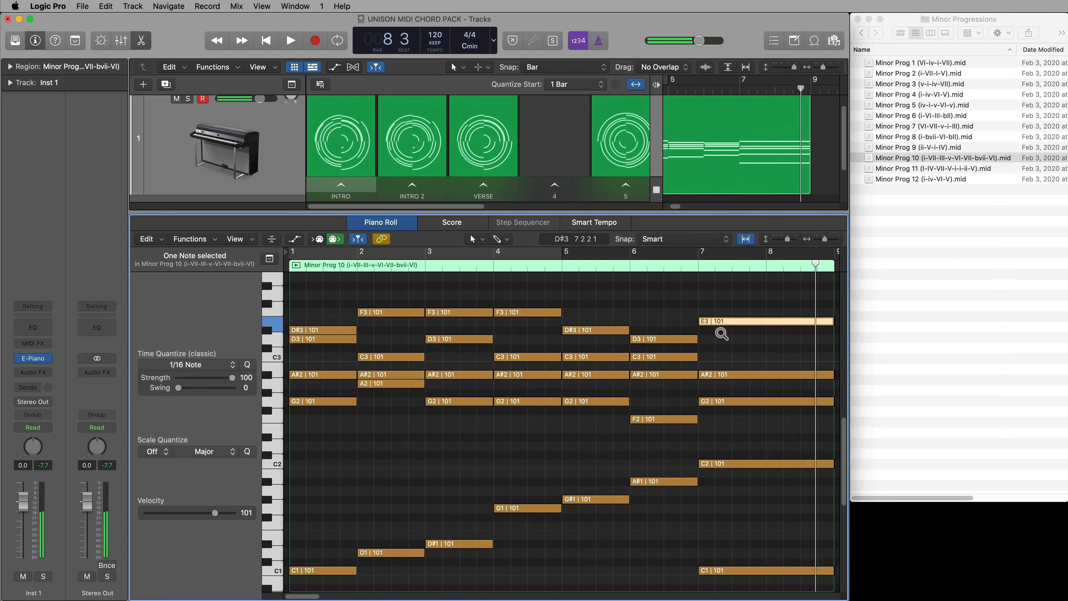
left_click(687, 290)
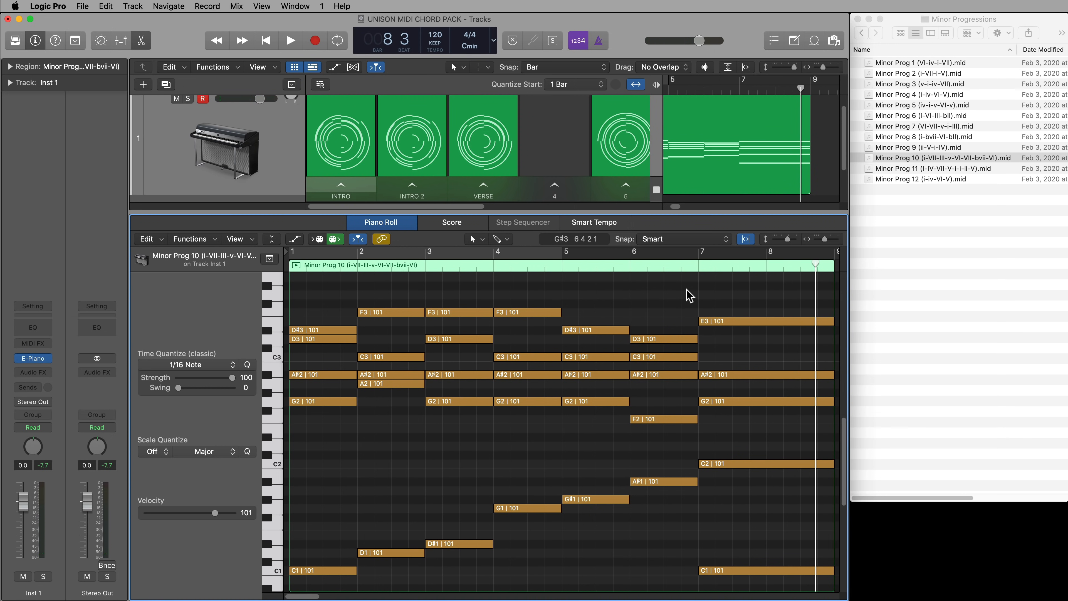
Play from bar 5 to hear the final chord with its raised top note
left_click(561, 269)
key("space")
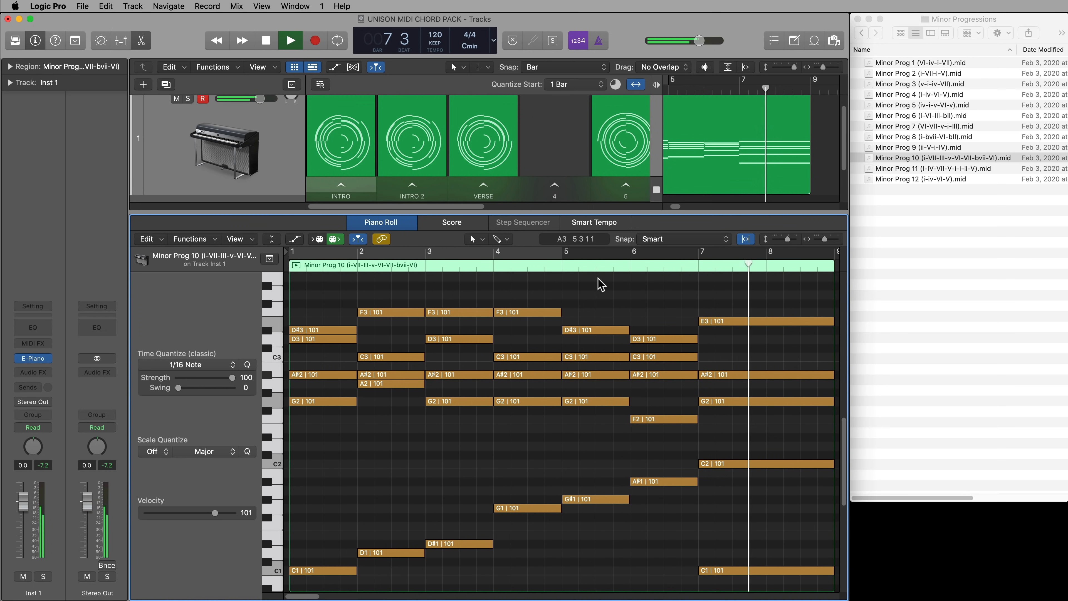
key("space")
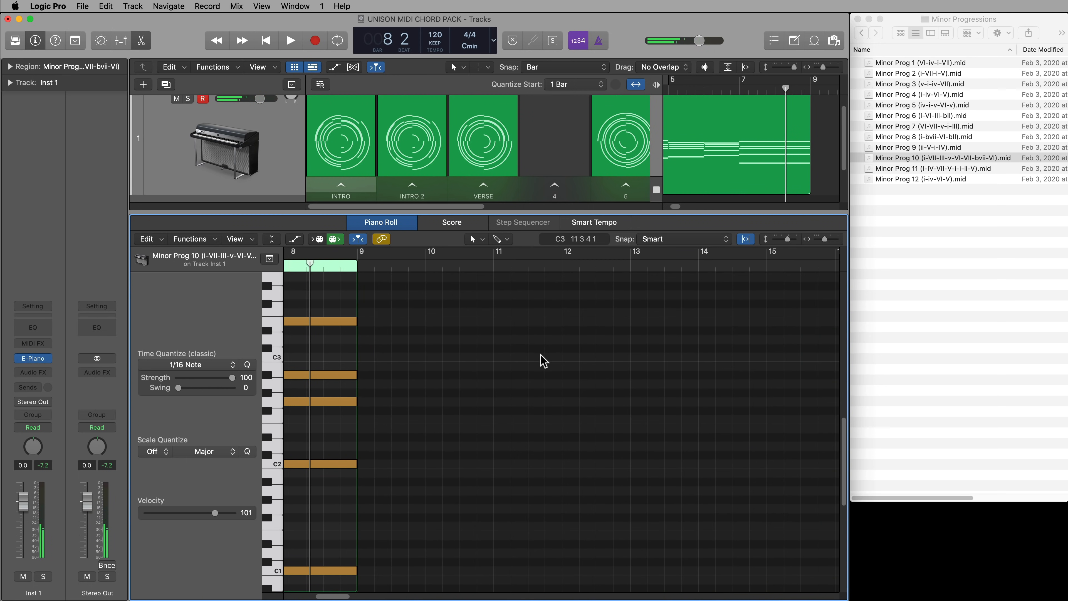
scroll(543, 360, "left", 10)
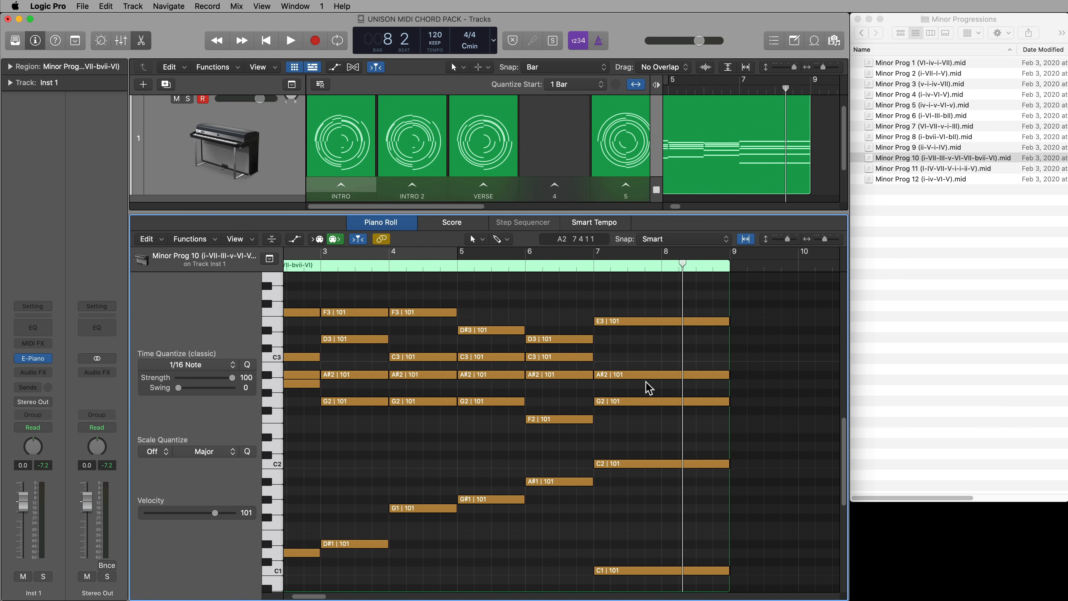
Audition the top notes of the bar 5 and bar 6 chords, and raise the final chord's A#2 note to C3
left_click(474, 330)
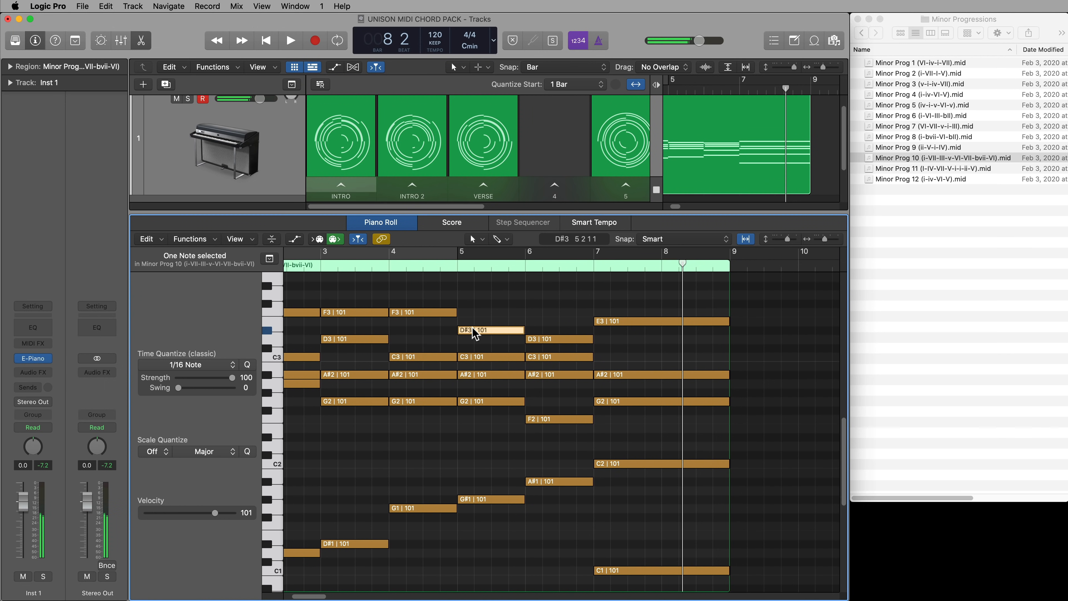
left_click(541, 343)
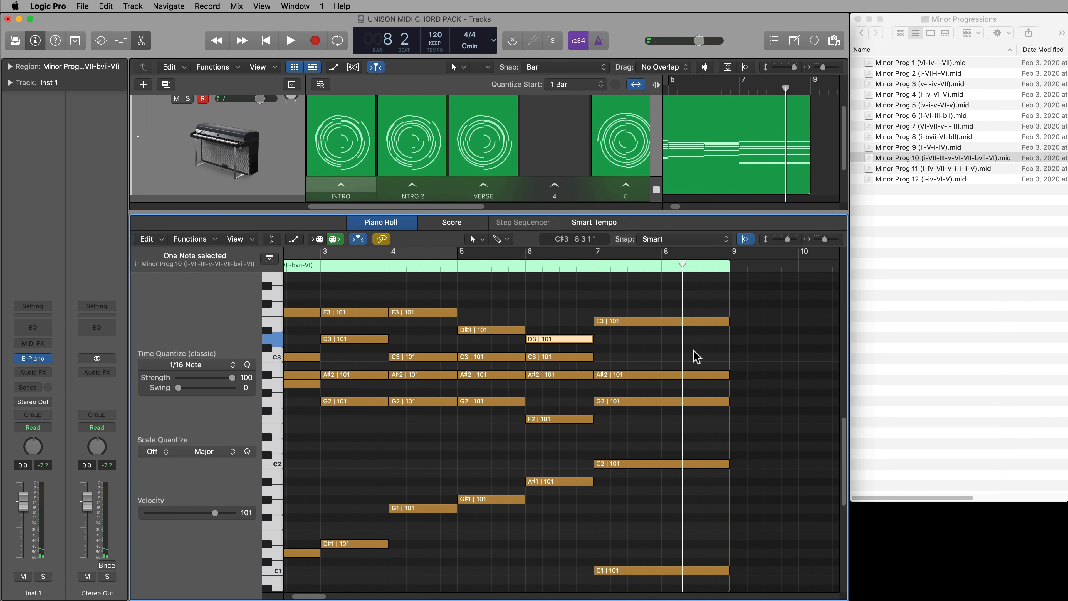
left_click(625, 373)
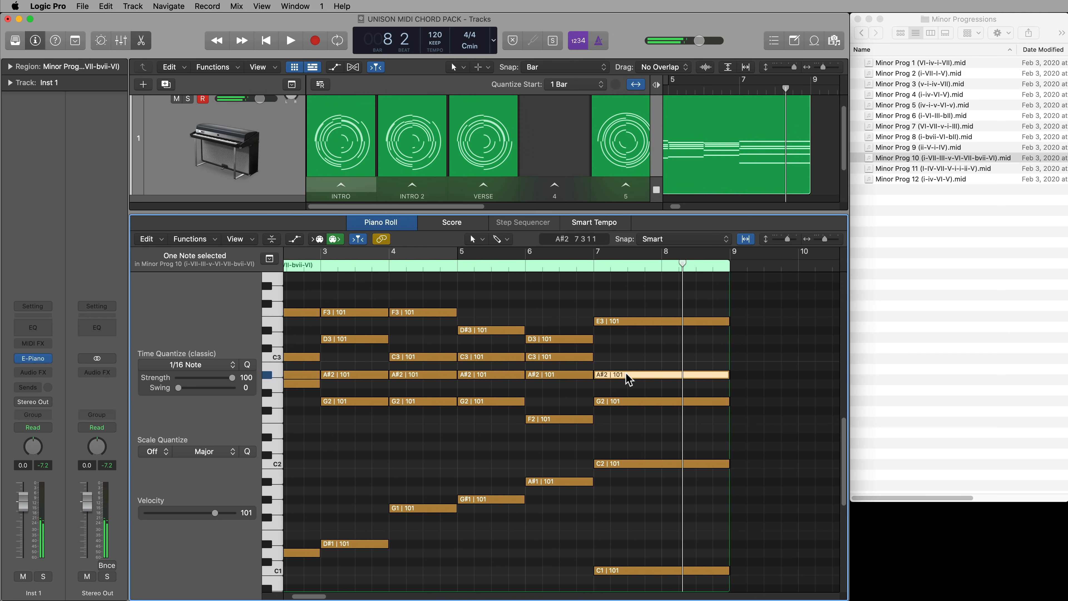
key("alt+Up")
key("alt+Up")
Move the final chord's E3 note down one octave to E2
scroll(626, 381, "right", 4)
left_click(636, 324)
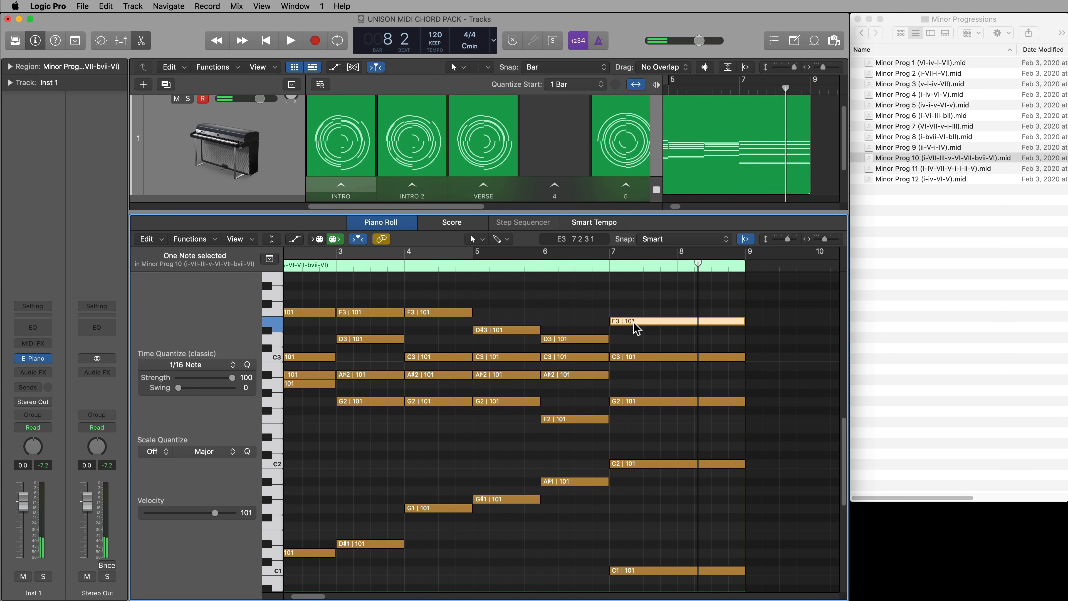
key("alt+shift+Down")
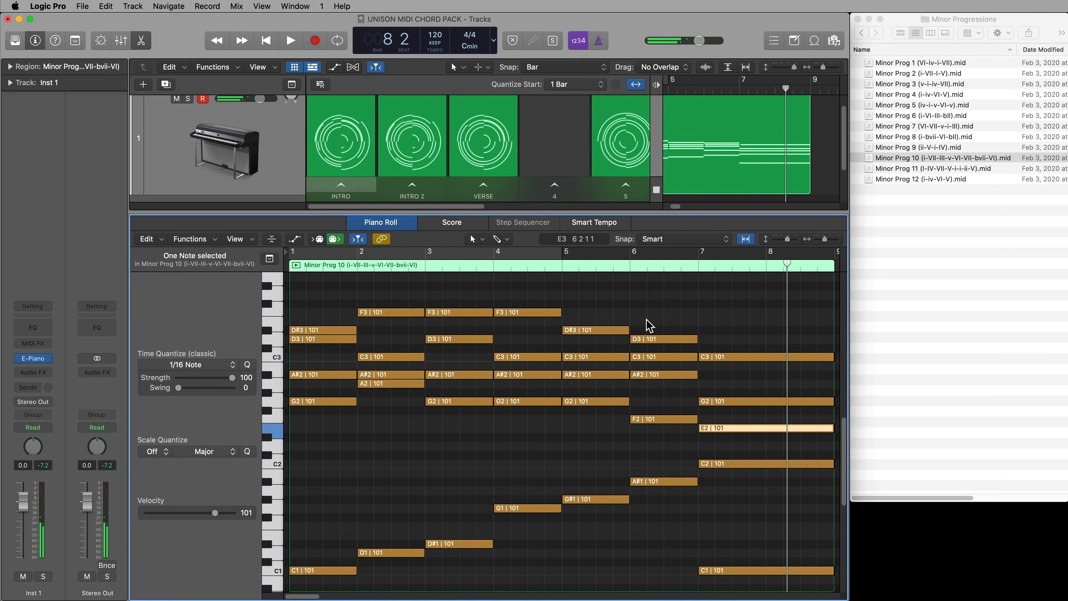
left_click(648, 324)
Play the edited progression from bar 1 through to the new final chord in bar 7
key("Return")
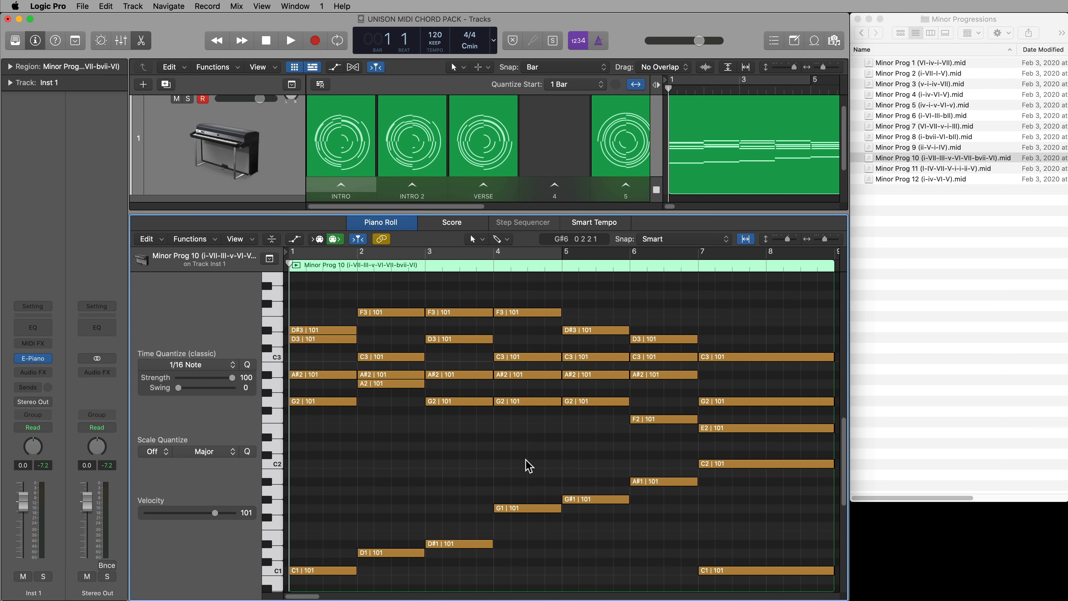
key("space")
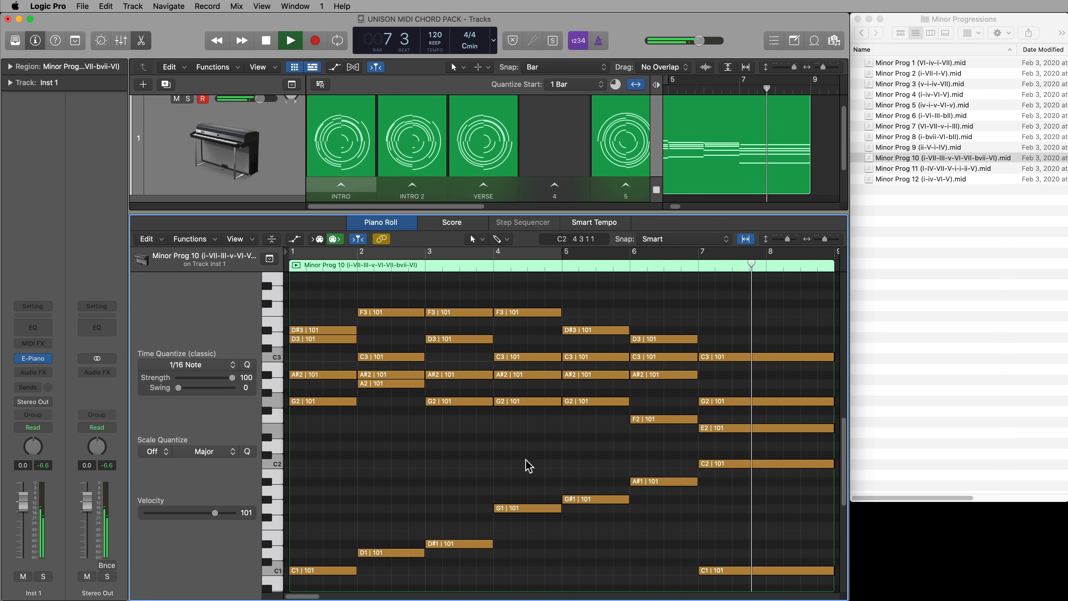
key("space")
Close the Piano Roll and copy the edited Minor Prog 10 region into the scene 4 cell
key("p")
left_click(737, 223)
left_click_drag(725, 181, 558, 176)
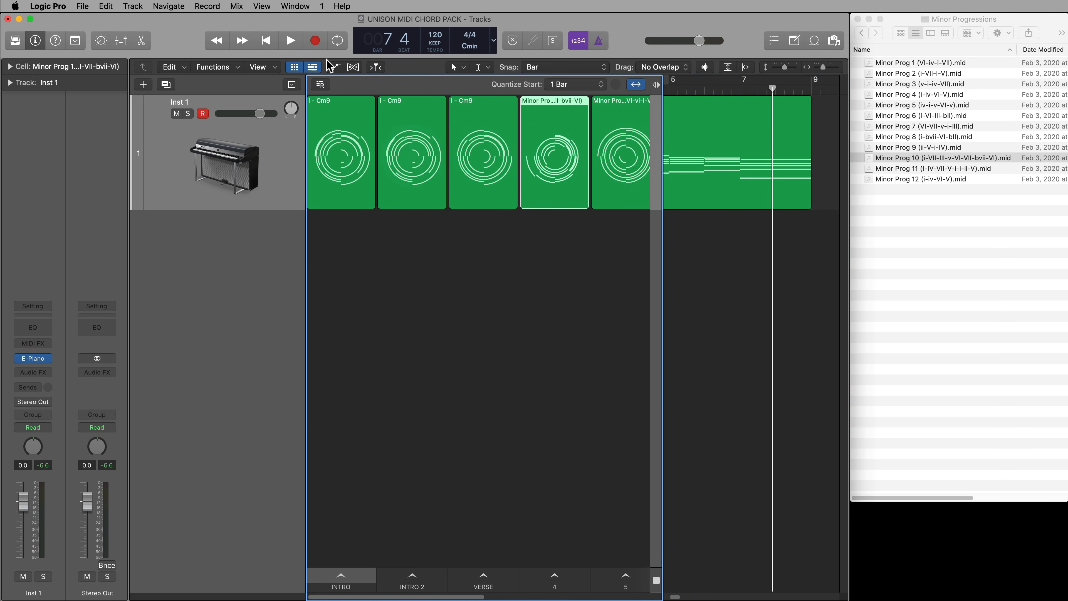
Show only the Live Loops grid, and rename scene 4 as BUILDUP and scene 5 as CHORUS
left_click(313, 68)
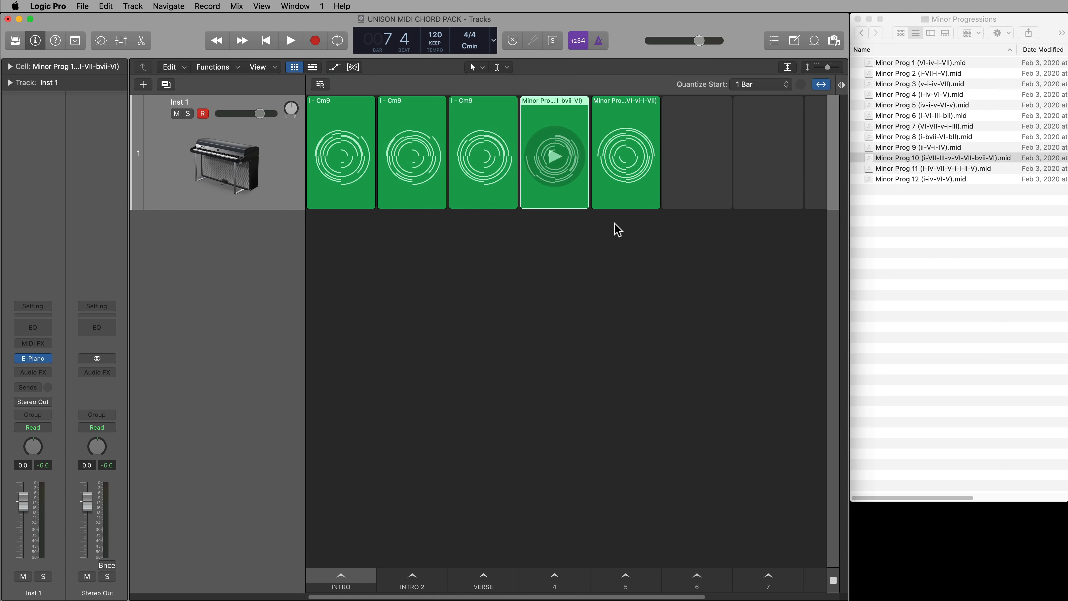
left_click(554, 580)
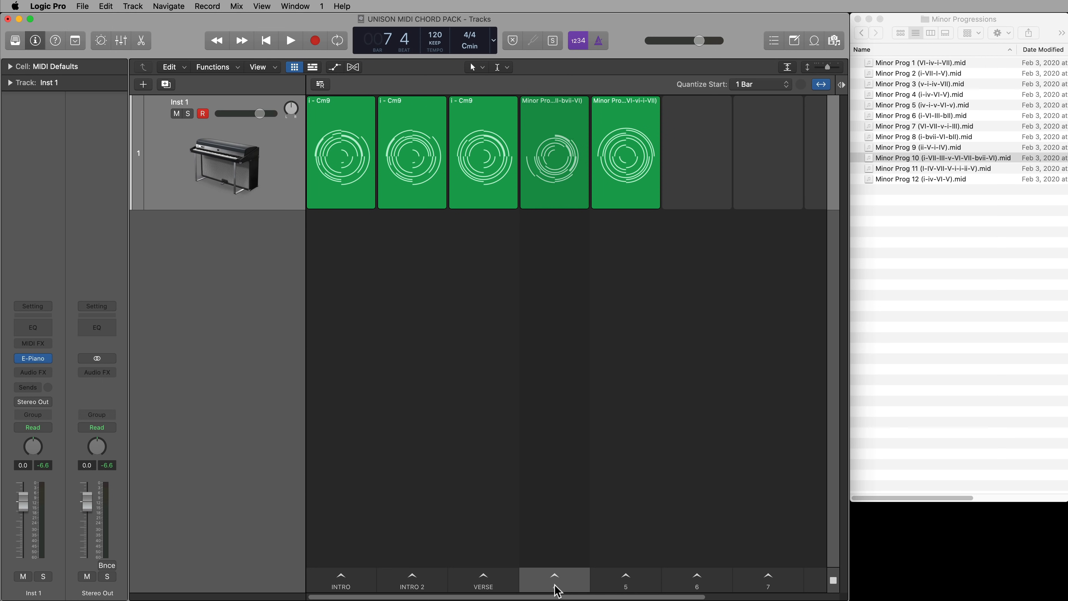
double_click(577, 588)
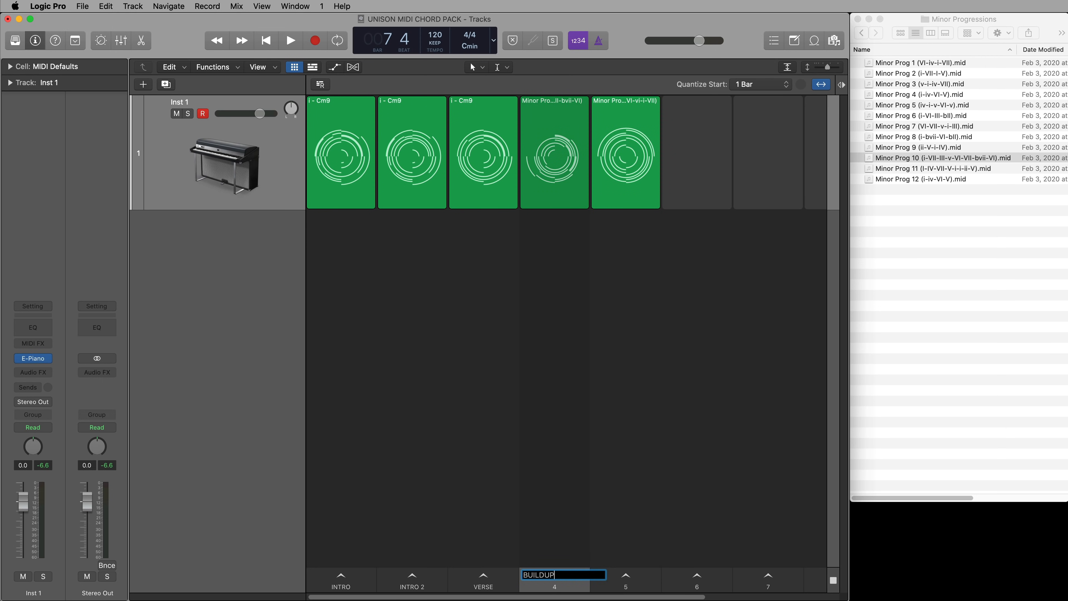
key("Return")
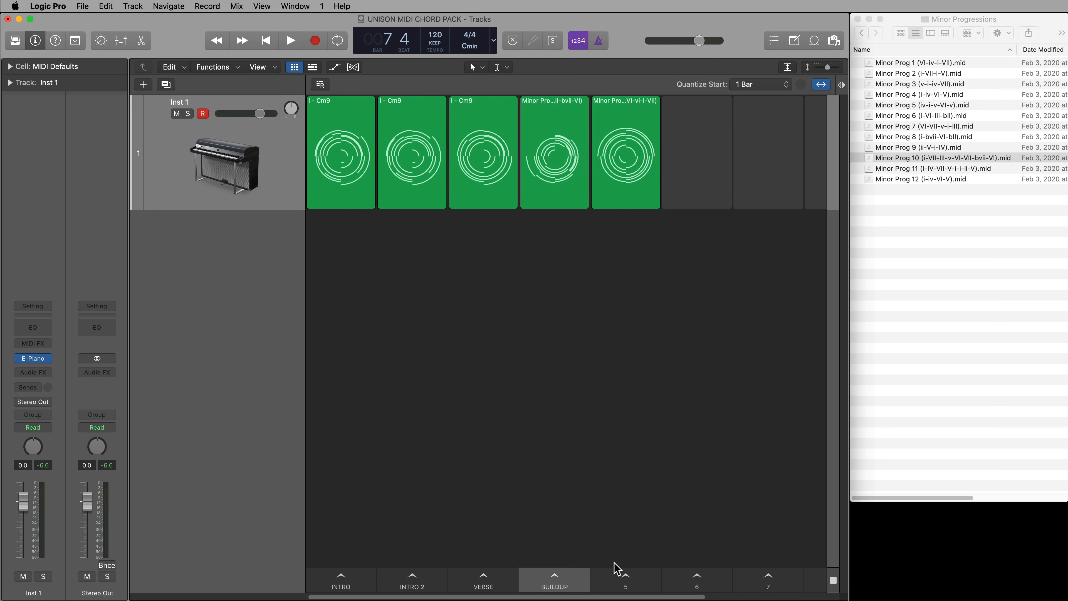
double_click(626, 587)
type("CHORUS")
key("Return")
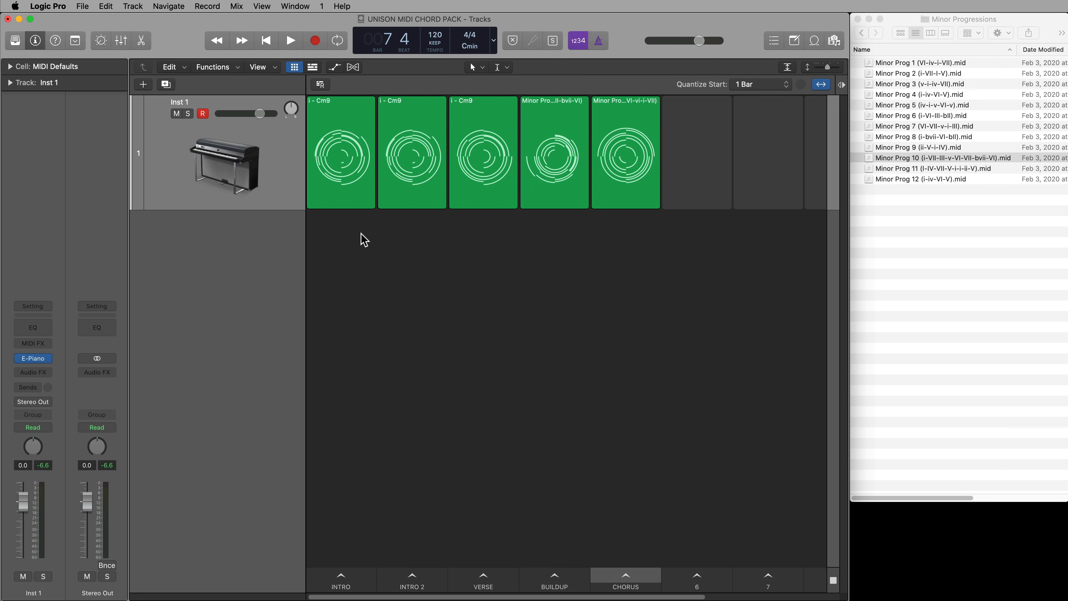
left_click_drag(372, 233, 404, 208)
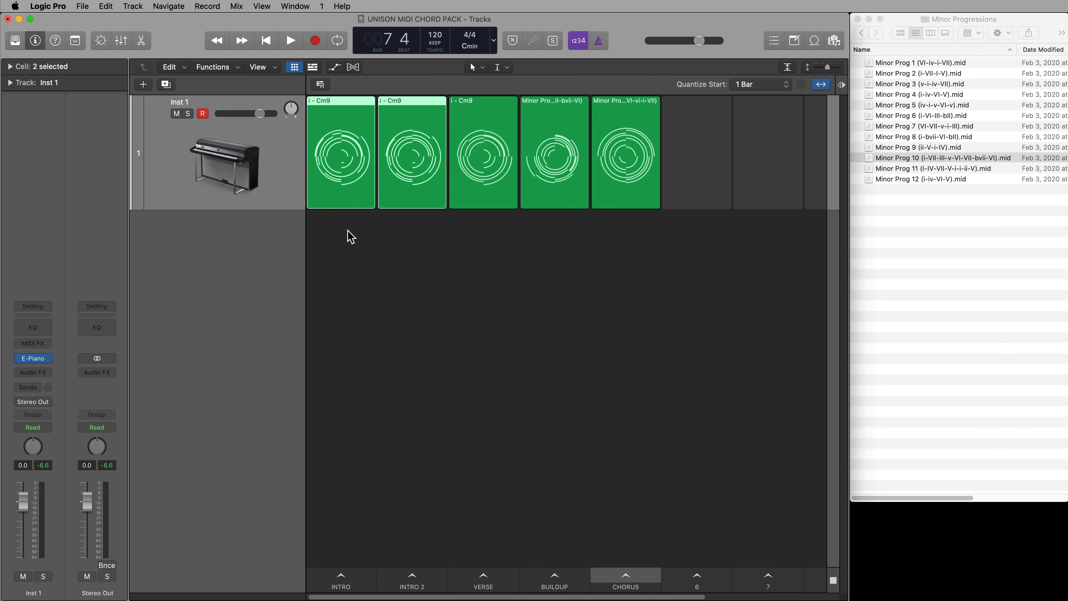
mouse_move(343, 164)
mouse_move(401, 158)
mouse_move(485, 205)
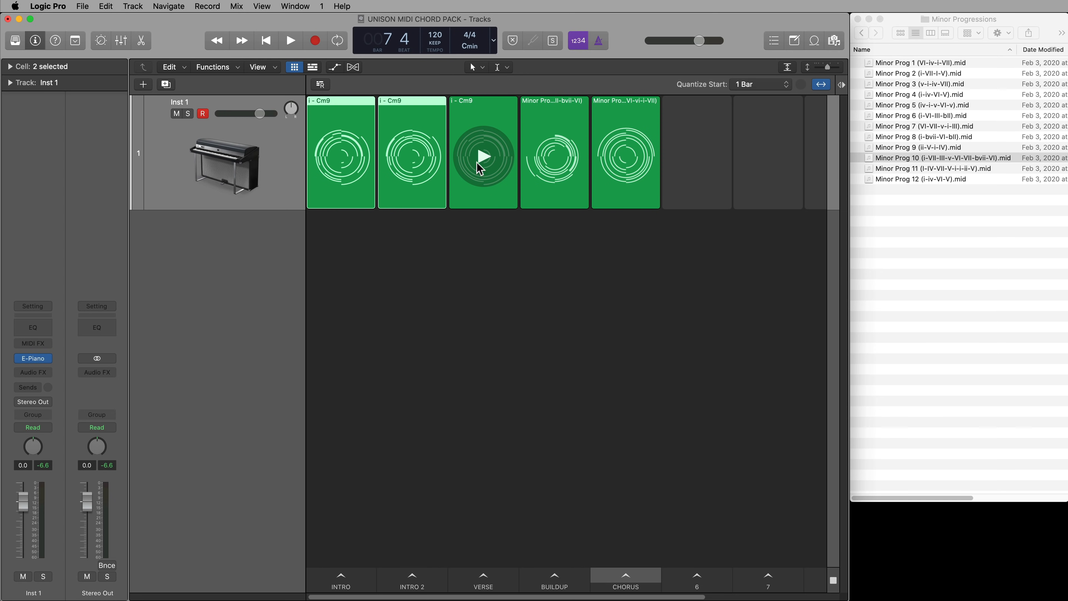
Show the timeline again, delete its existing region and copy the INTRO cell to bar 1
left_click(312, 68)
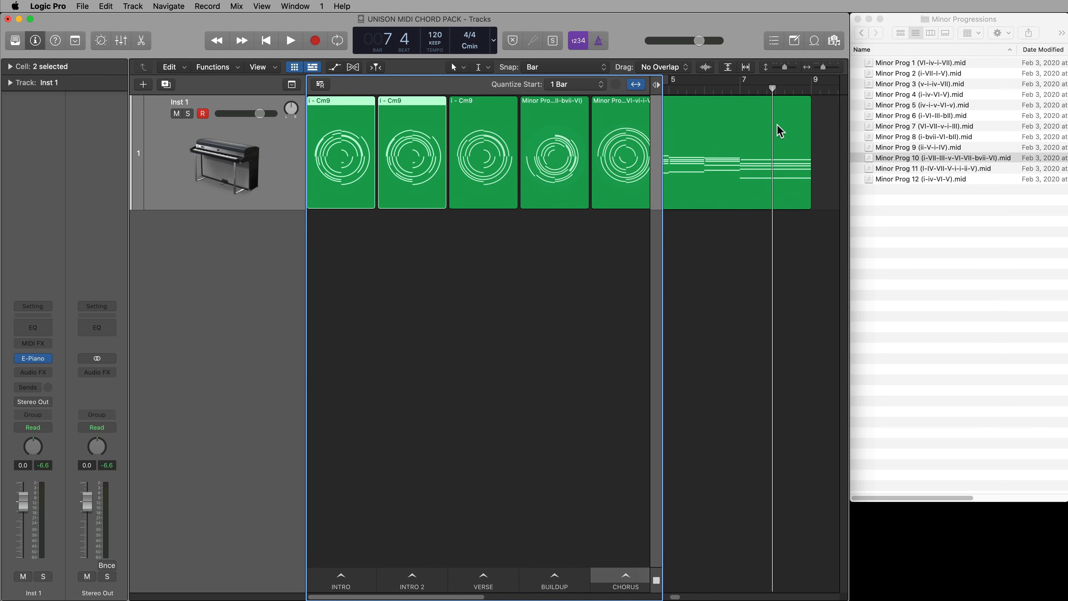
left_click(780, 131)
key("Delete")
mouse_move(336, 109)
left_click_drag(336, 109, 710, 210)
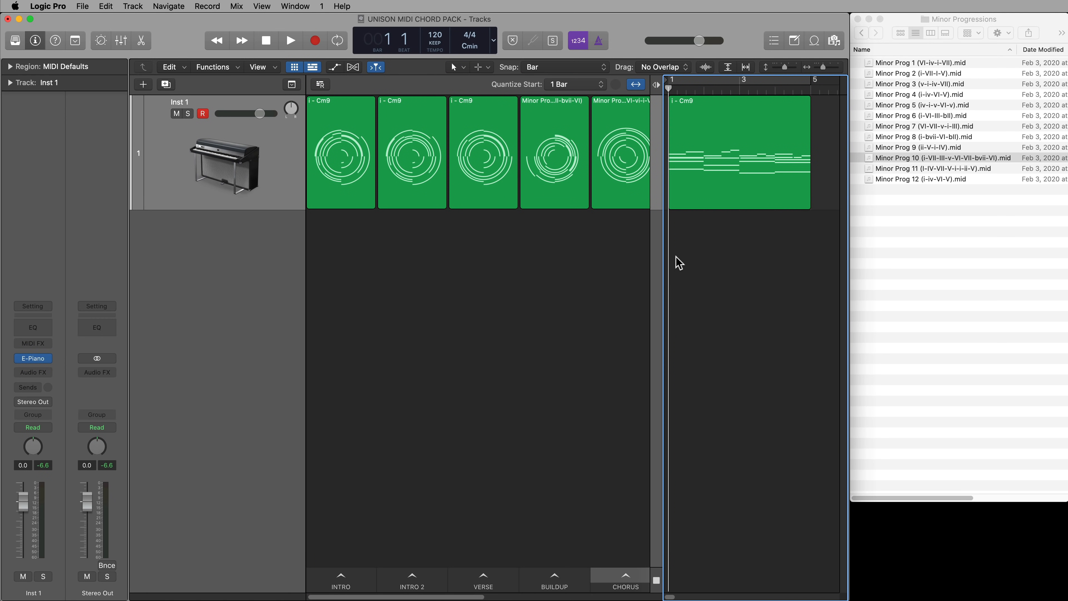
Copy the INTRO 2 cell to the timeline directly after the first region and join both into one region
left_click_drag(664, 260, 466, 276)
left_click_drag(391, 122, 620, 118)
key("super+j")
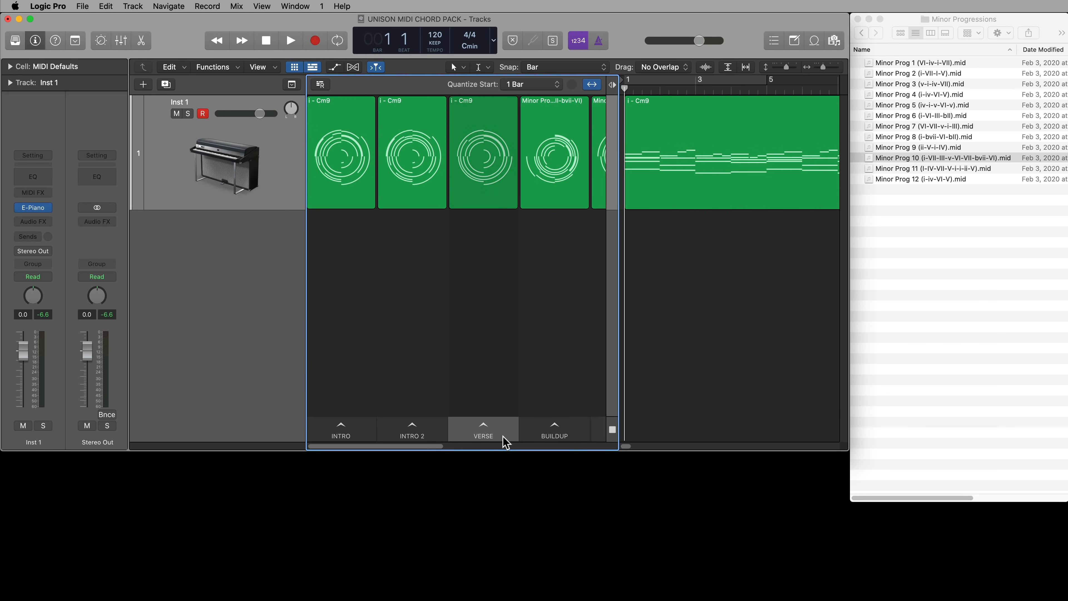
Insert an empty scene before VERSE and copy the joined Cm9 region into its cell
right_click(505, 442)
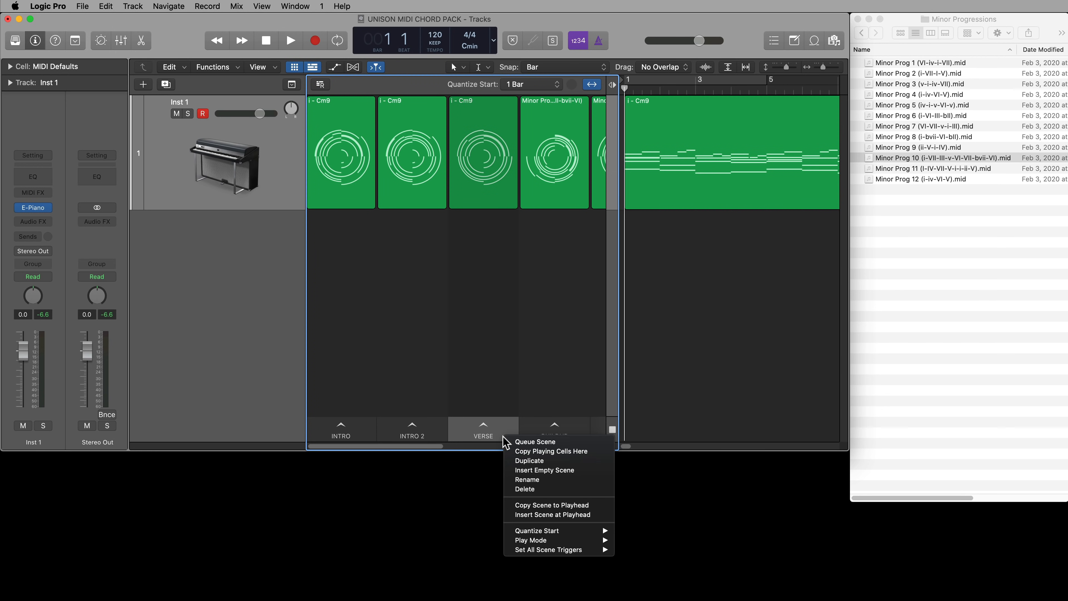
left_click(576, 469)
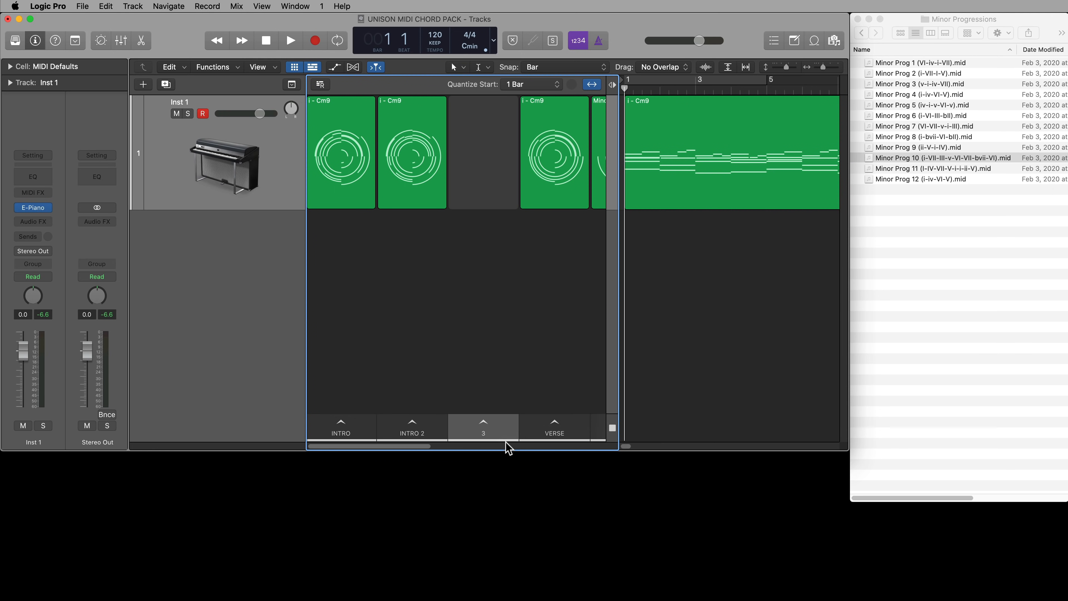
left_click_drag(681, 194, 494, 192)
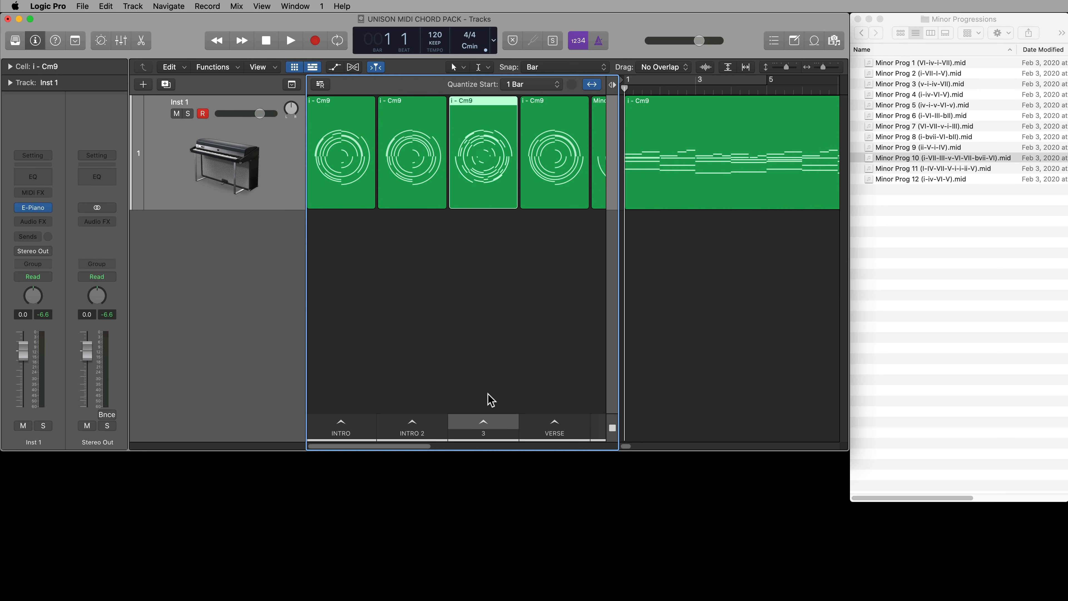
Rename the new scene 3 as INTRO 3 / BRIDGE
double_click(484, 437)
type("INTRO")
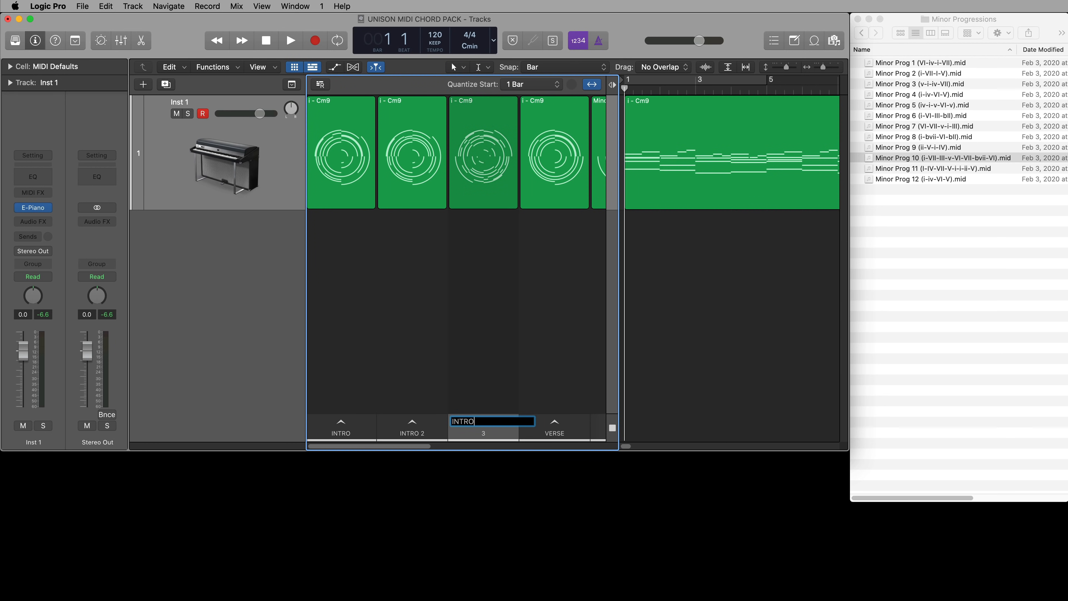
type("E")
key("Return")
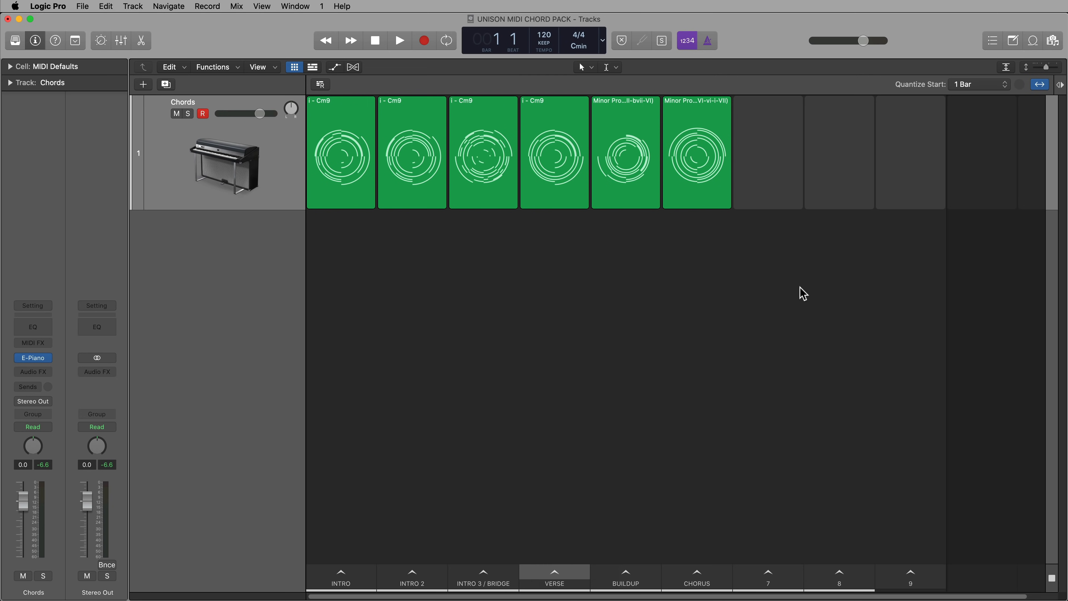
Add a second software instrument track and load the East Side Dreams electronic drum kit on it
left_click(177, 114)
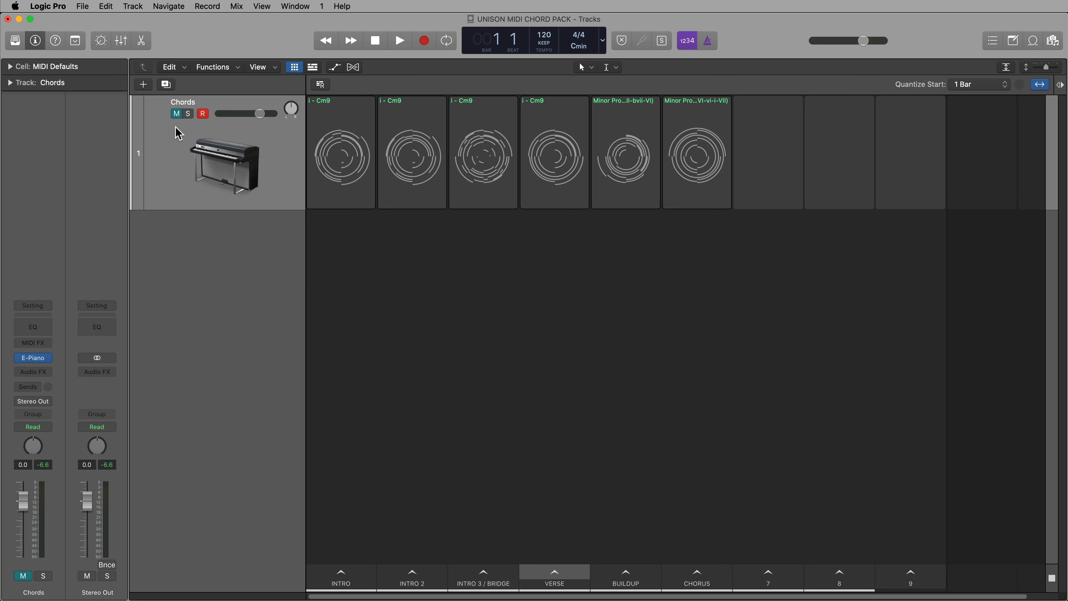
left_click(177, 114)
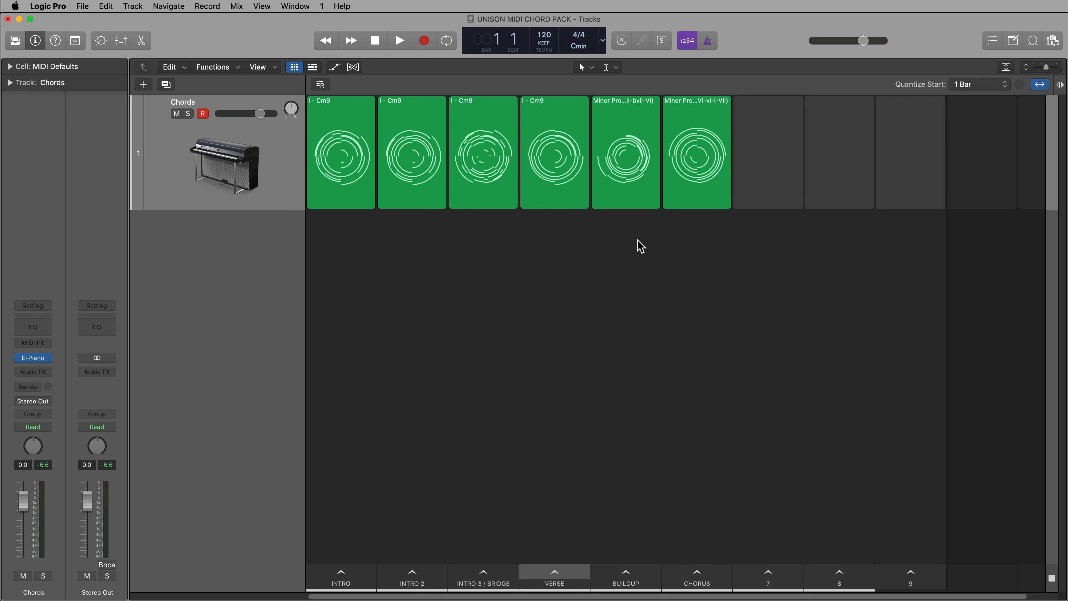
key("y")
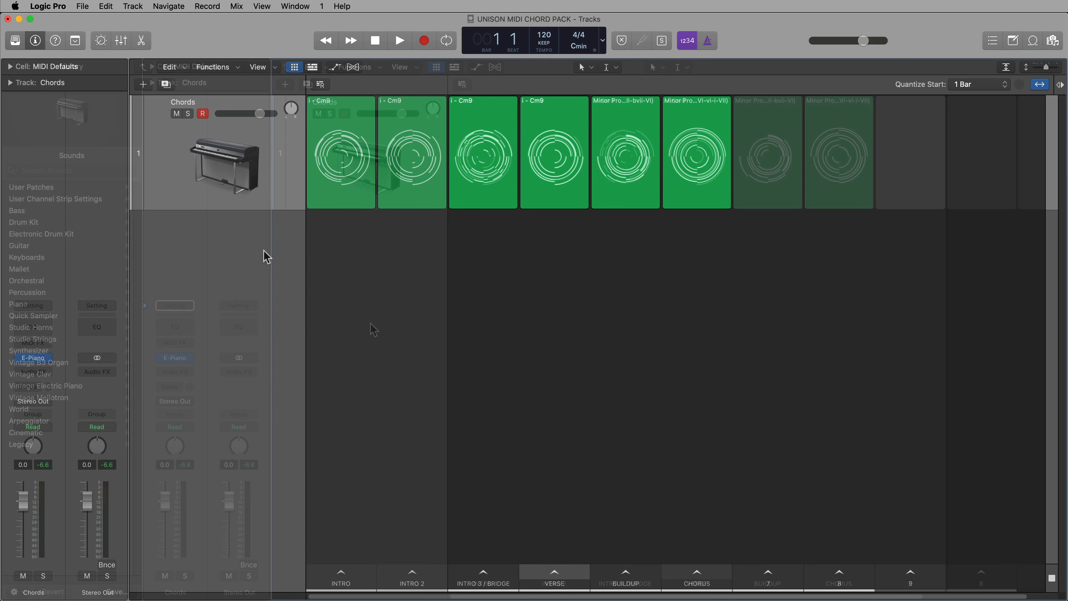
double_click(361, 295)
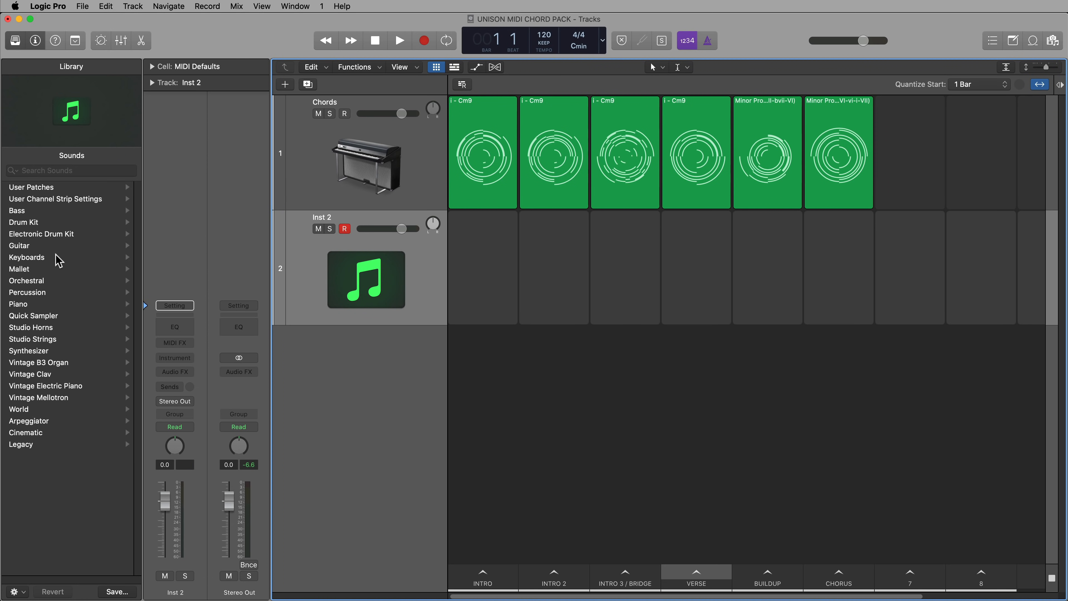
left_click(51, 236)
scroll(63, 312, "down", 5)
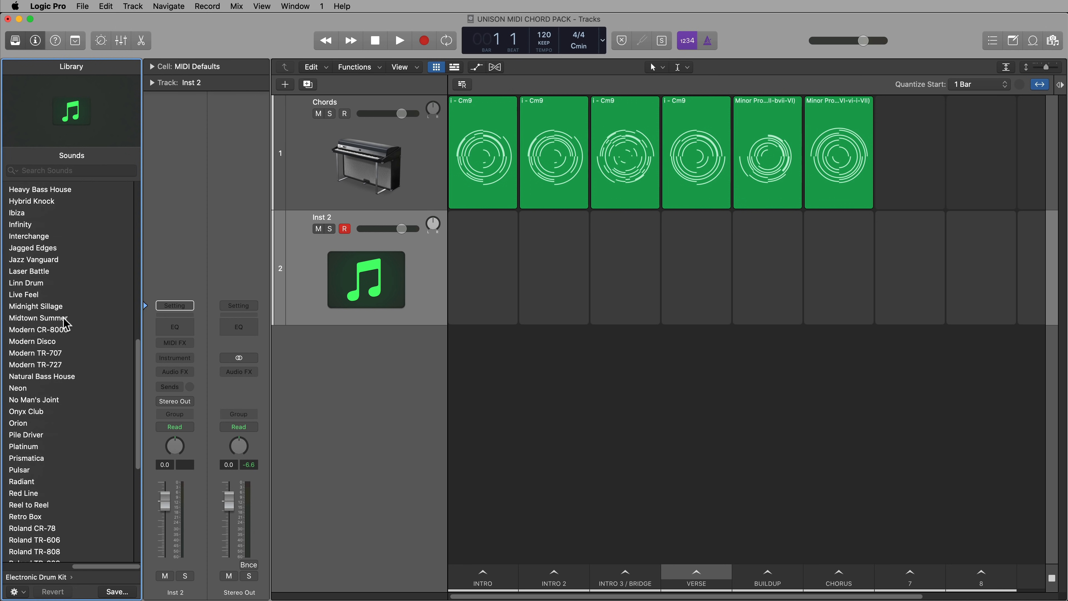
scroll(67, 318, "up", 5)
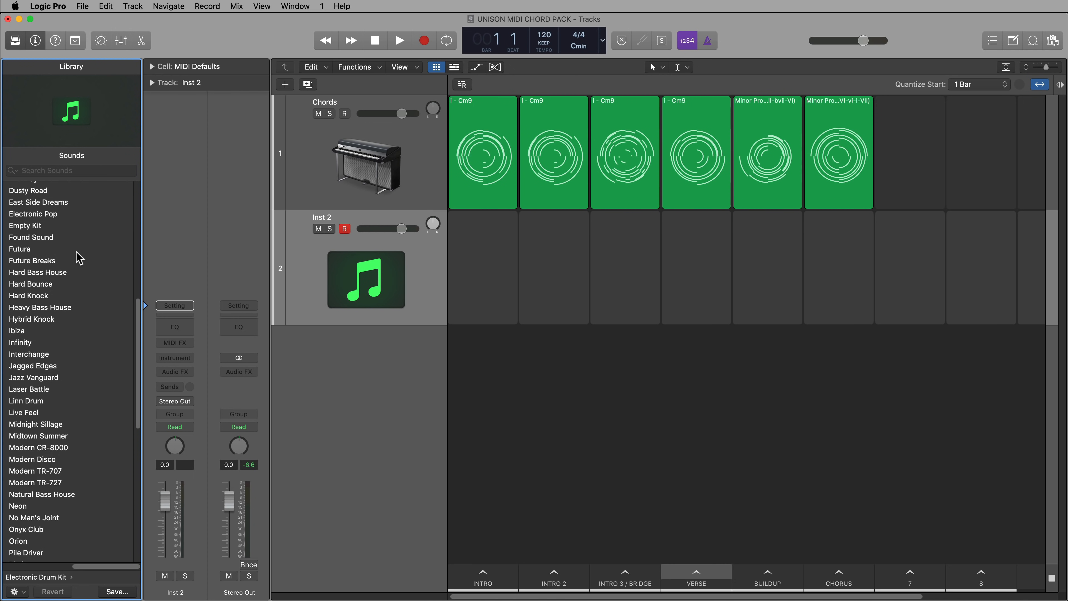
left_click(70, 202)
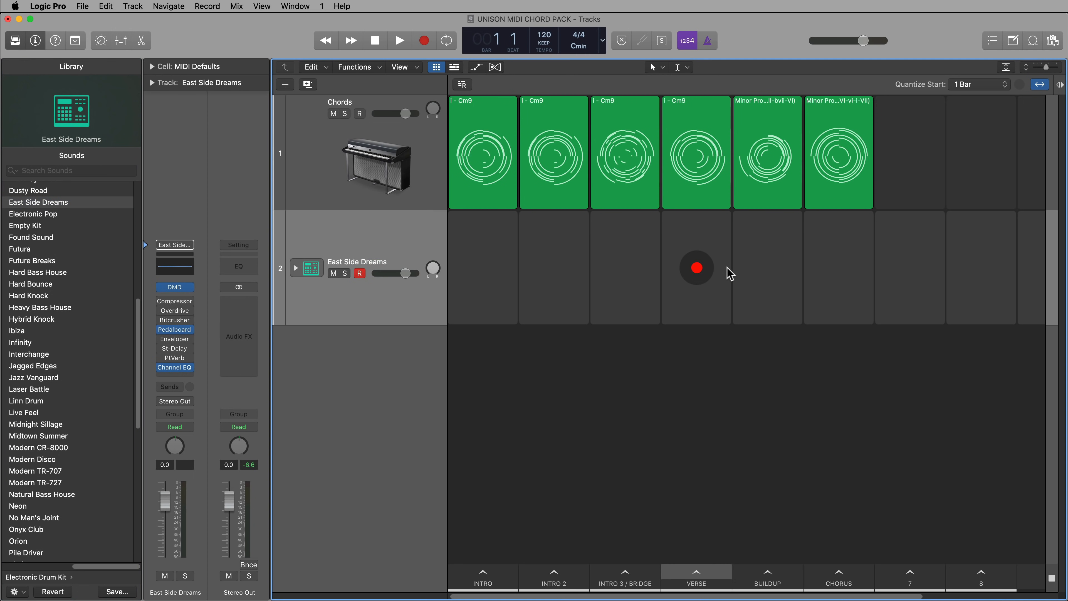
Create a pattern cell for the drum track in the VERSE scene and set the pattern's step rate to /8
right_click(696, 231)
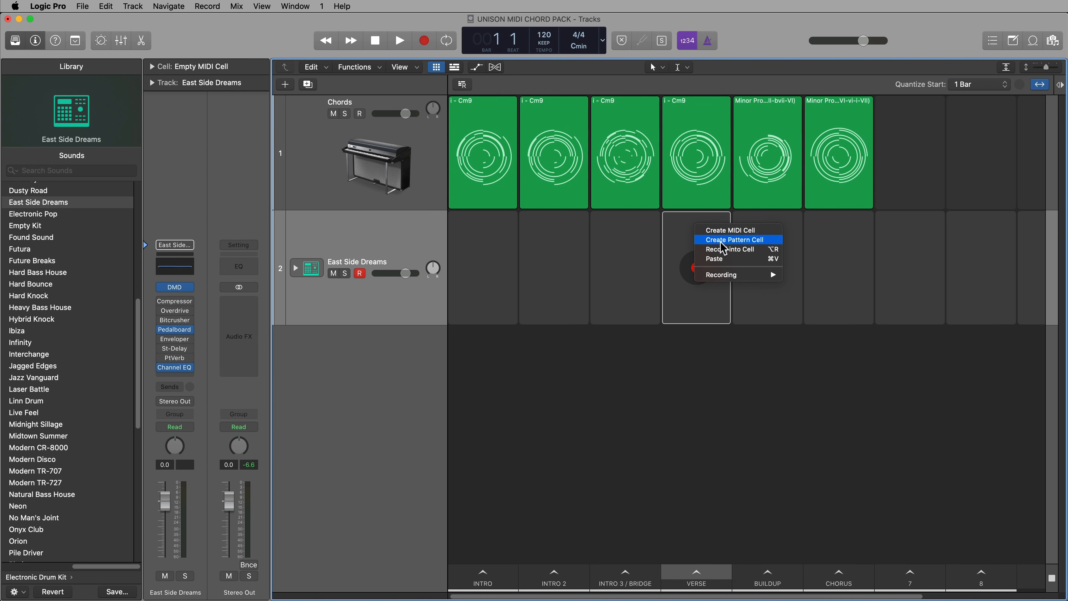
left_click(735, 240)
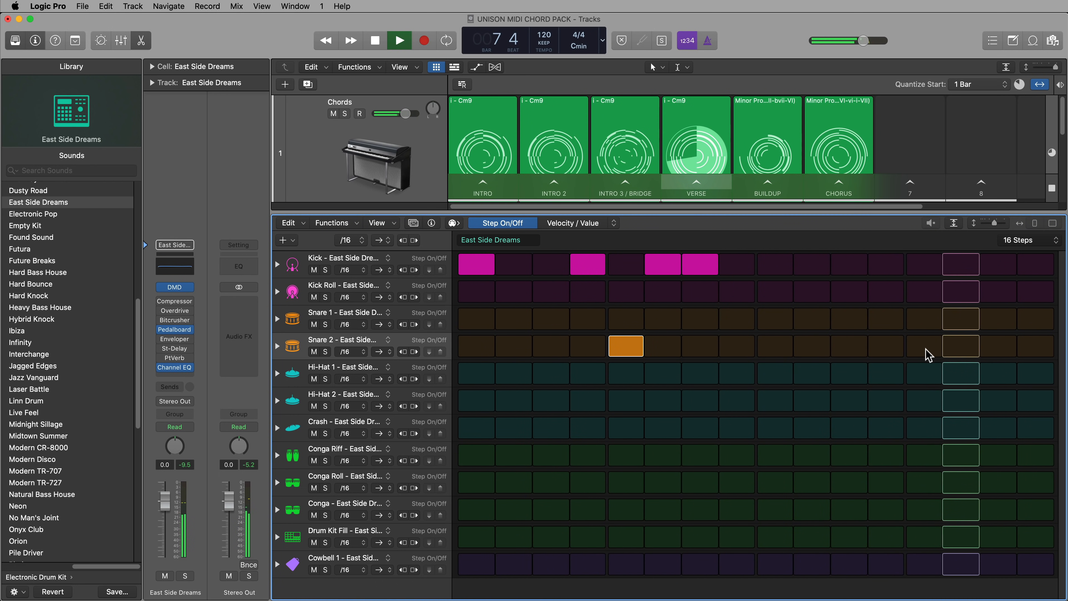
key("space")
left_click(355, 240)
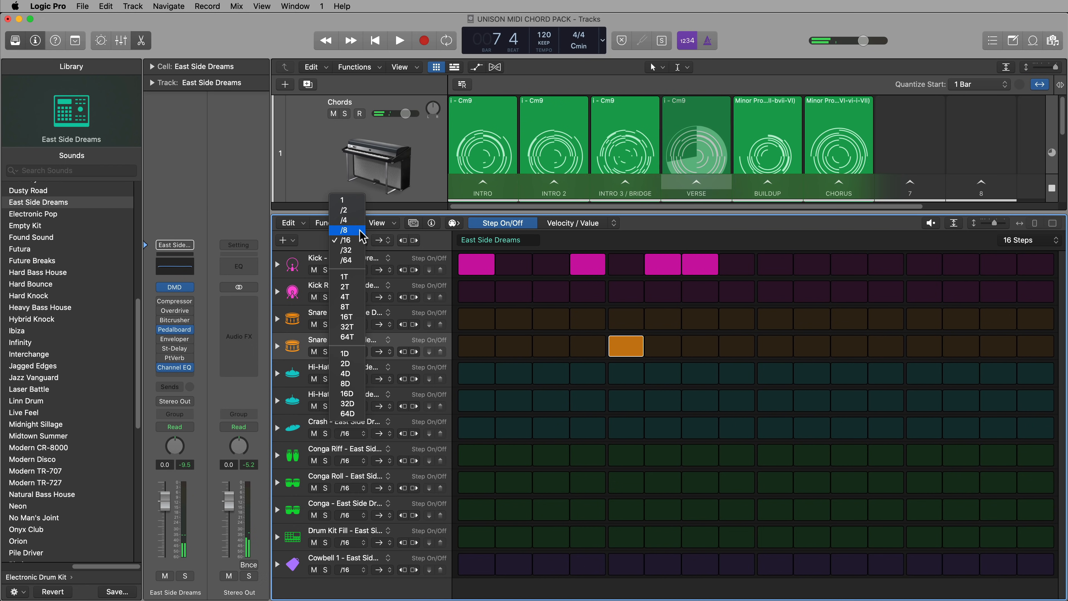
left_click(360, 230)
During playback, add Snare 2 on step 13, a kick on step 12 and Snare 1 on step 2
key("space")
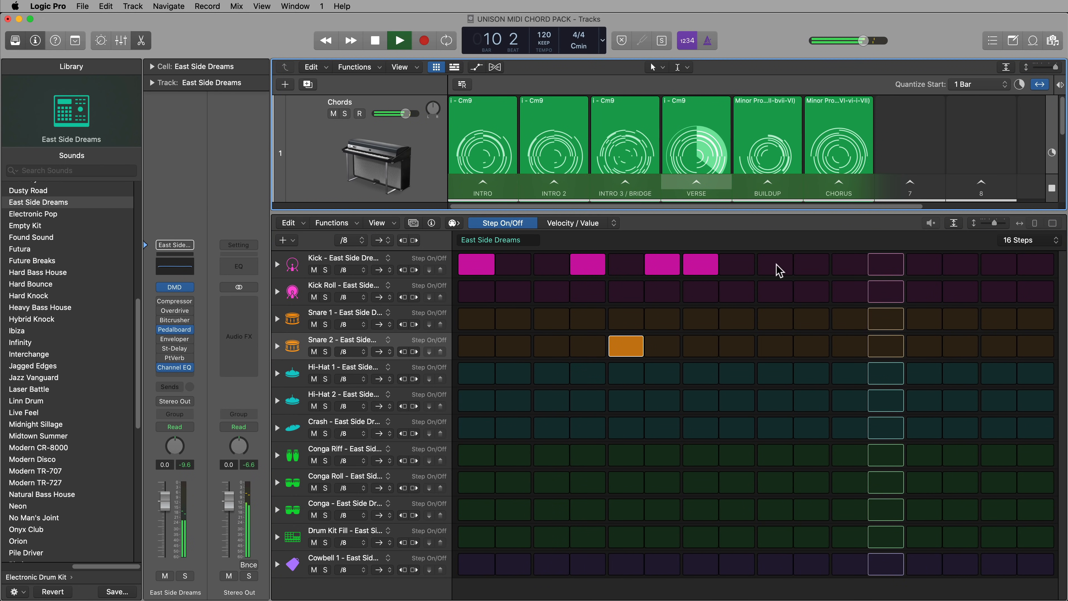
left_click(909, 354)
left_click(883, 267)
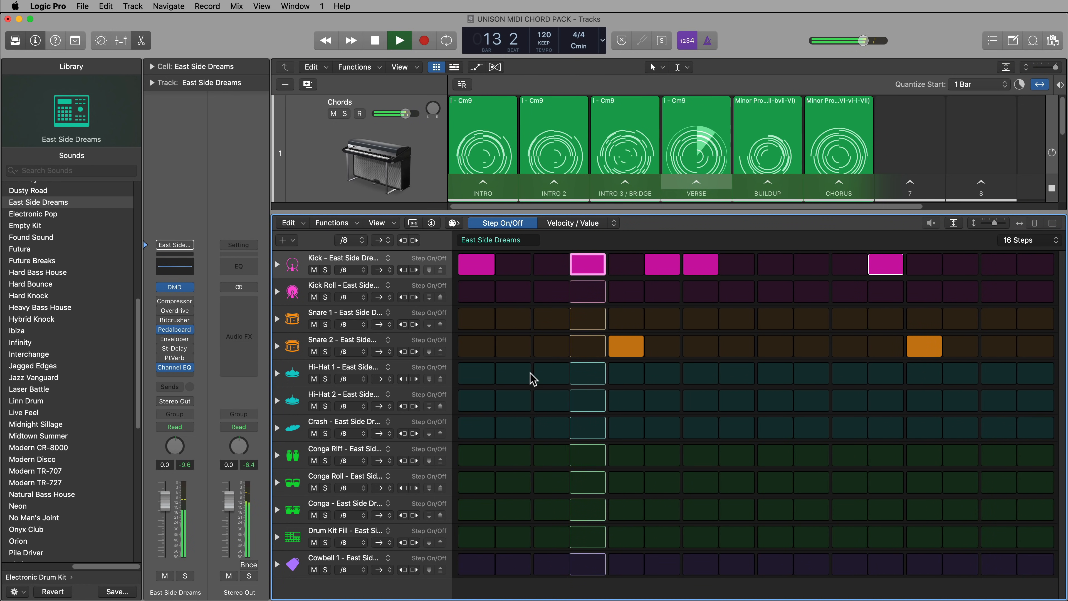
left_click(509, 318)
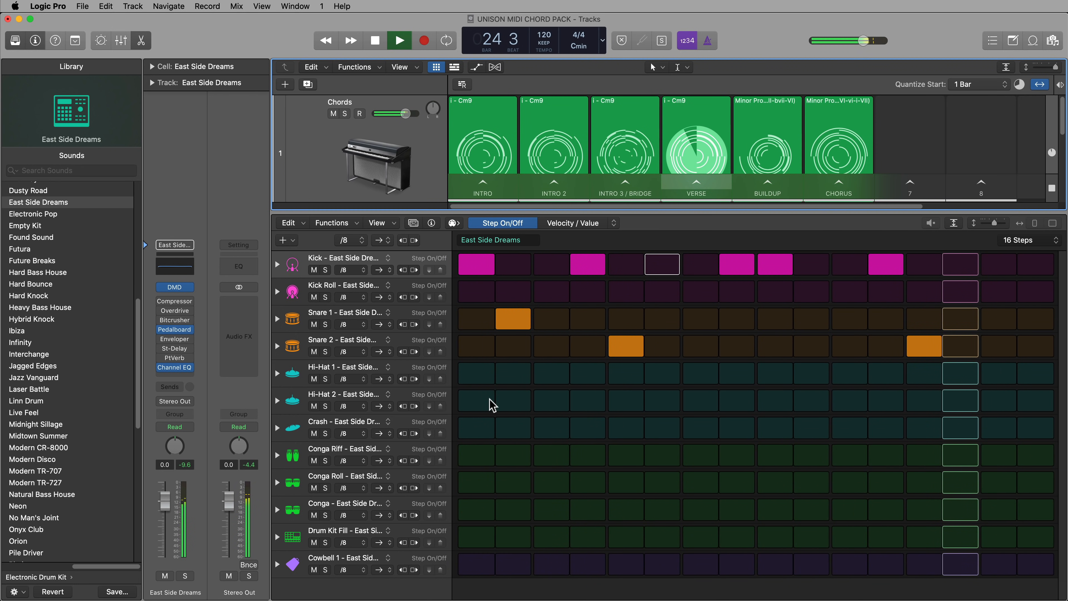
key("space")
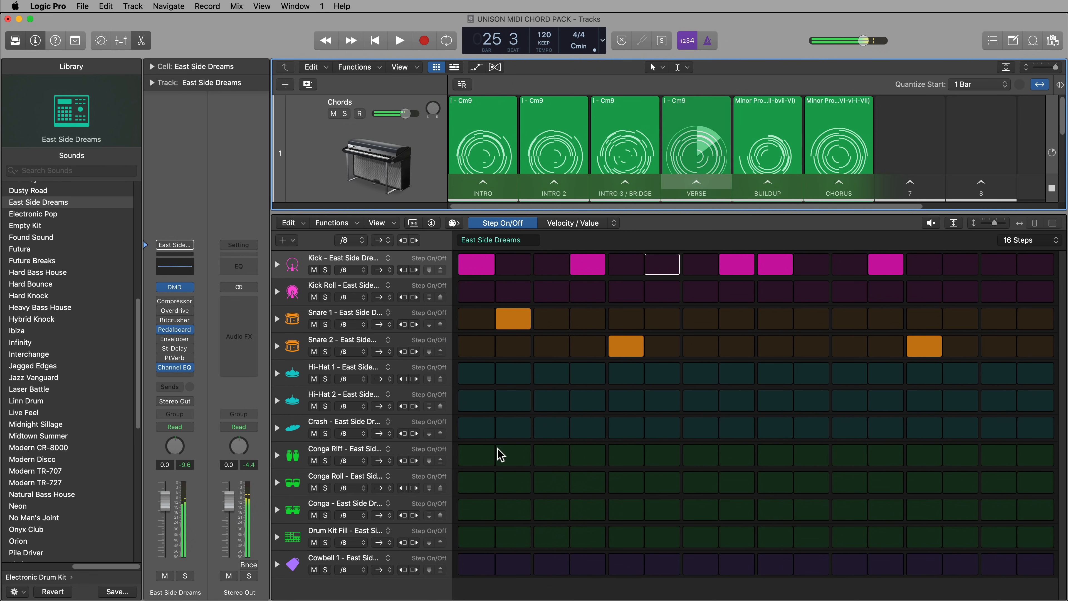
Program Hi-Hat 1 on steps 1, 3 to 5, 7 to 9, 11 to 13, and 15 to 16
left_click(485, 378)
left_click_drag(551, 381, 626, 377)
left_click_drag(698, 376, 757, 376)
left_click(774, 376)
left_click_drag(849, 376, 925, 375)
left_click_drag(998, 376, 1035, 377)
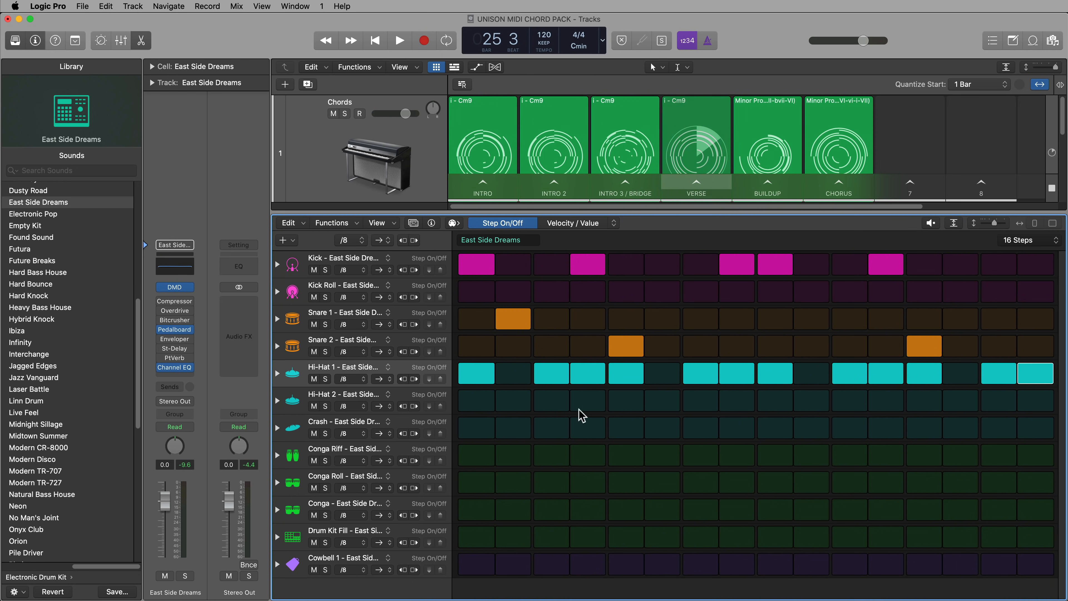
Expand the Hi-Hat 1 row and lower the velocity of steps 4, 8, 12 and 16 to about 60
left_click(277, 373)
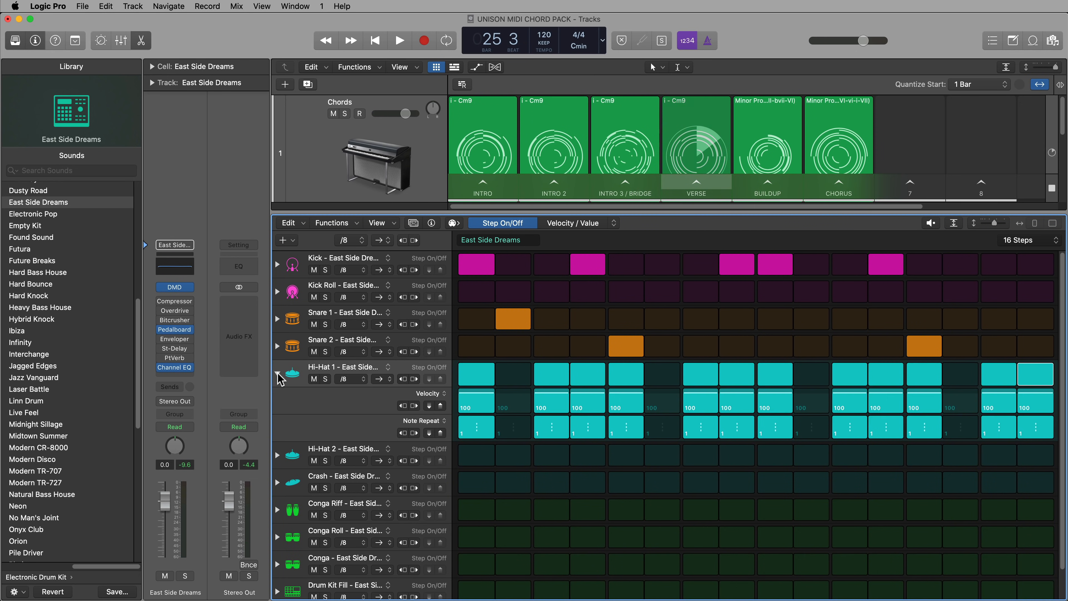
left_click_drag(588, 399, 588, 406)
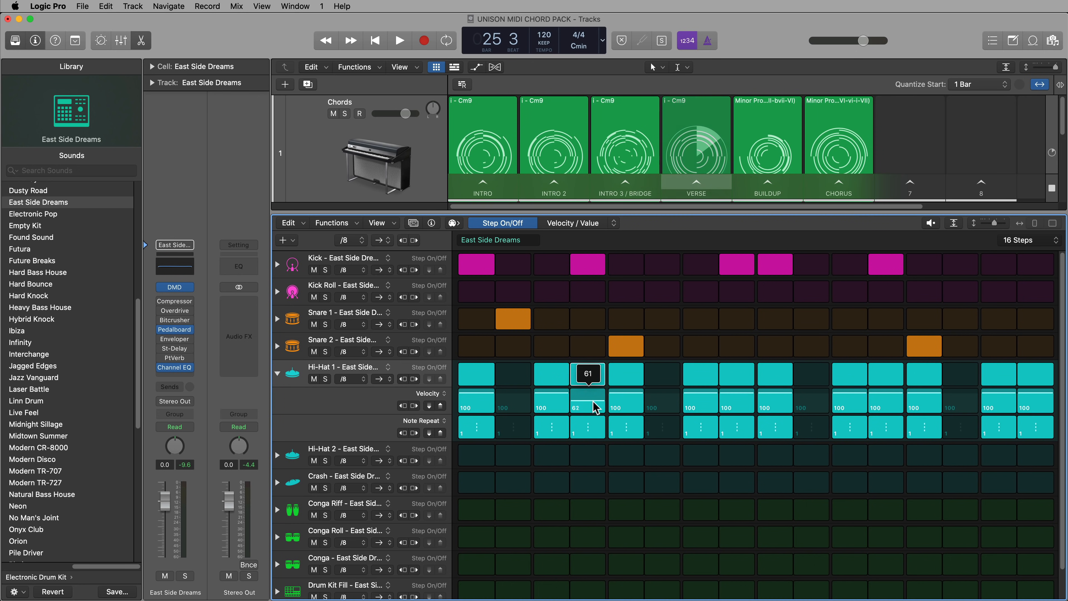
left_click_drag(737, 397, 740, 405)
left_click_drag(883, 399, 890, 406)
left_click_drag(1034, 400, 1035, 406)
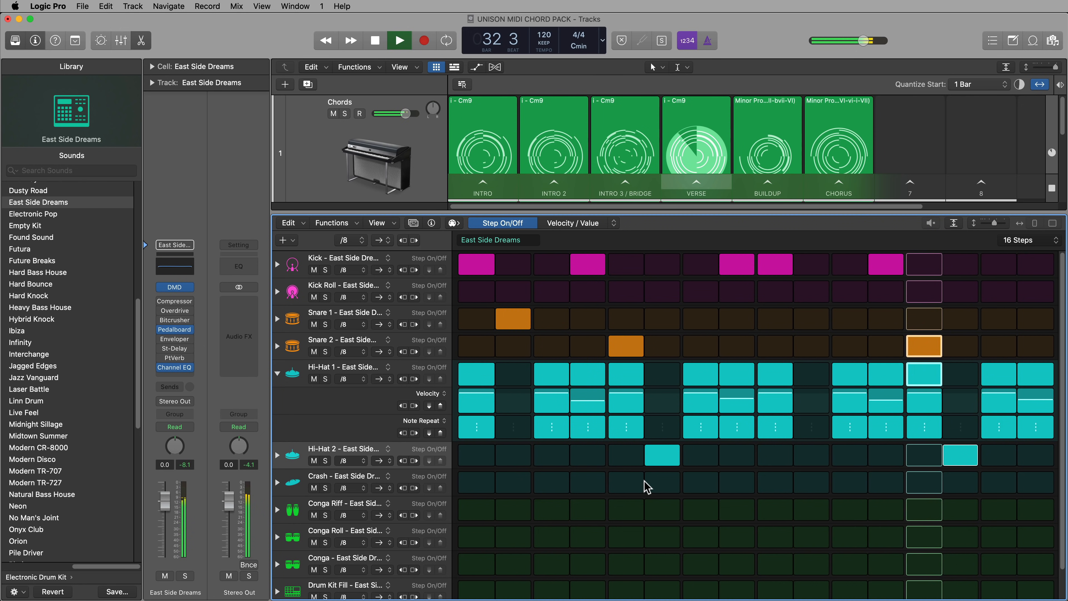
Stop playback and extend the drum pattern's length to 32 steps
key("space")
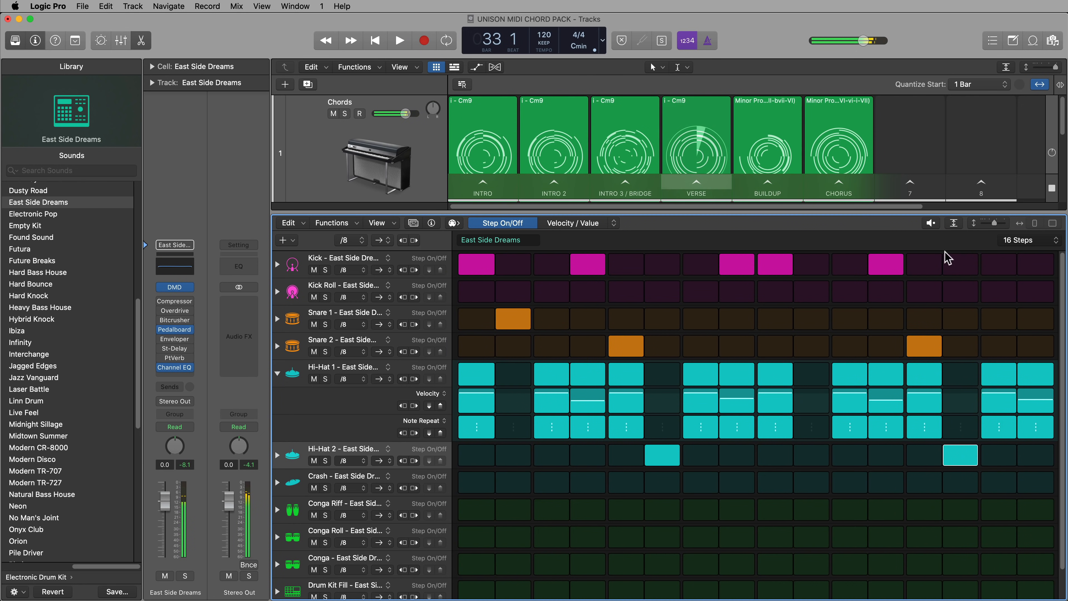
left_click(1019, 240)
left_click(1029, 259)
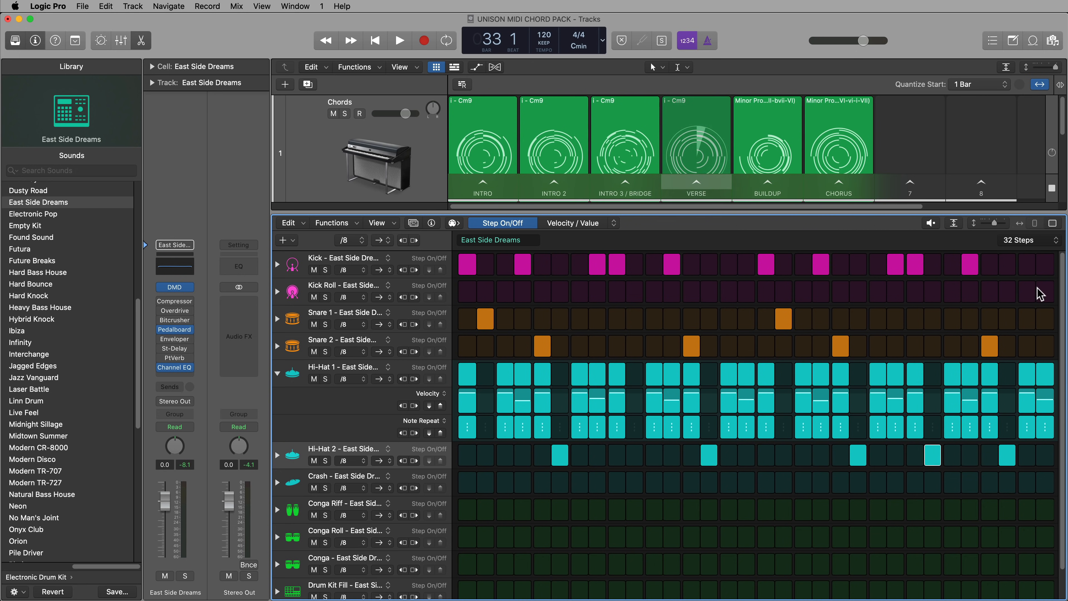
Add a Kick Roll hit on step 32, audition it, and play the verse scene
left_click(1043, 291)
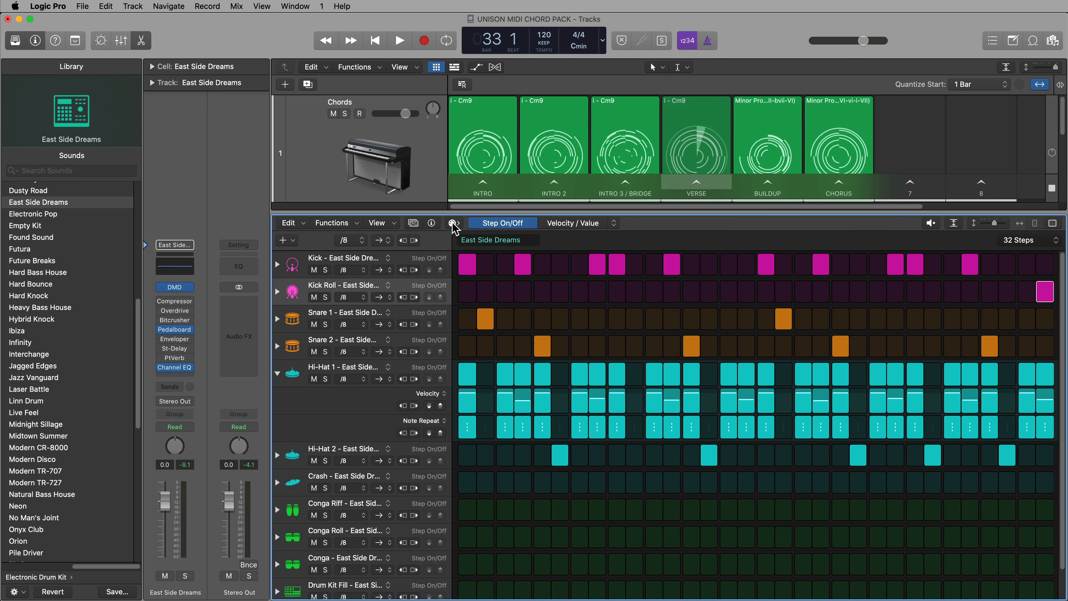
left_click(1044, 291)
left_click(1043, 292)
left_click(1044, 291)
left_click(1044, 291)
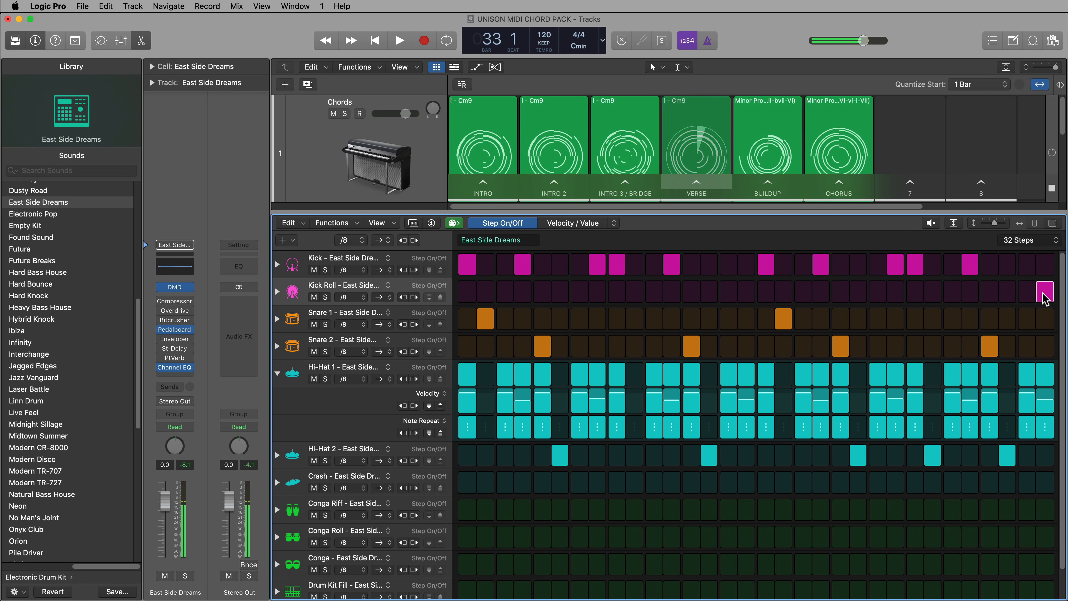
left_click(716, 187)
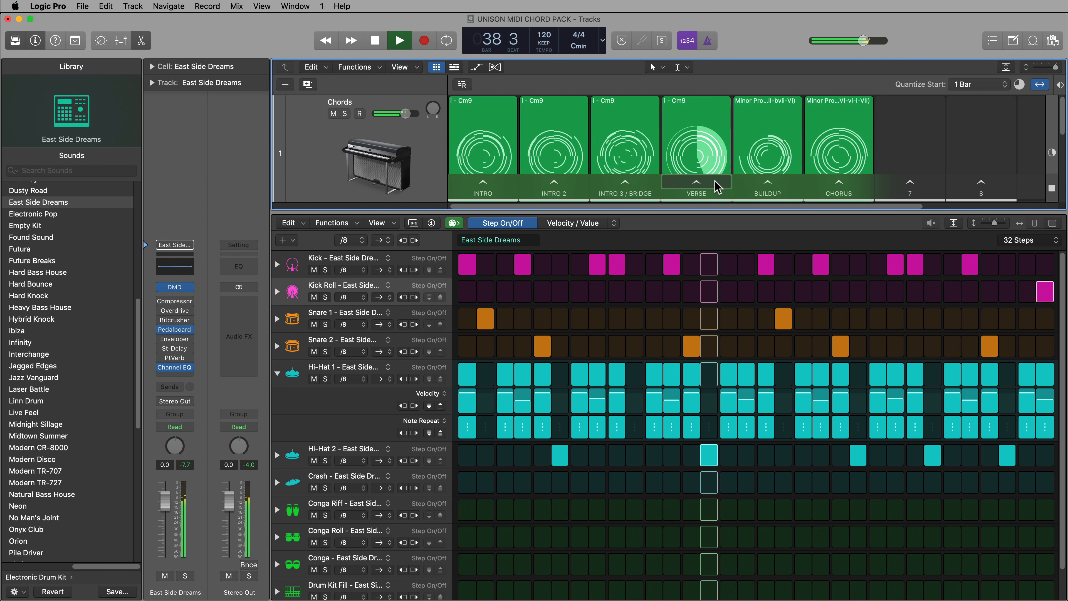
key("space")
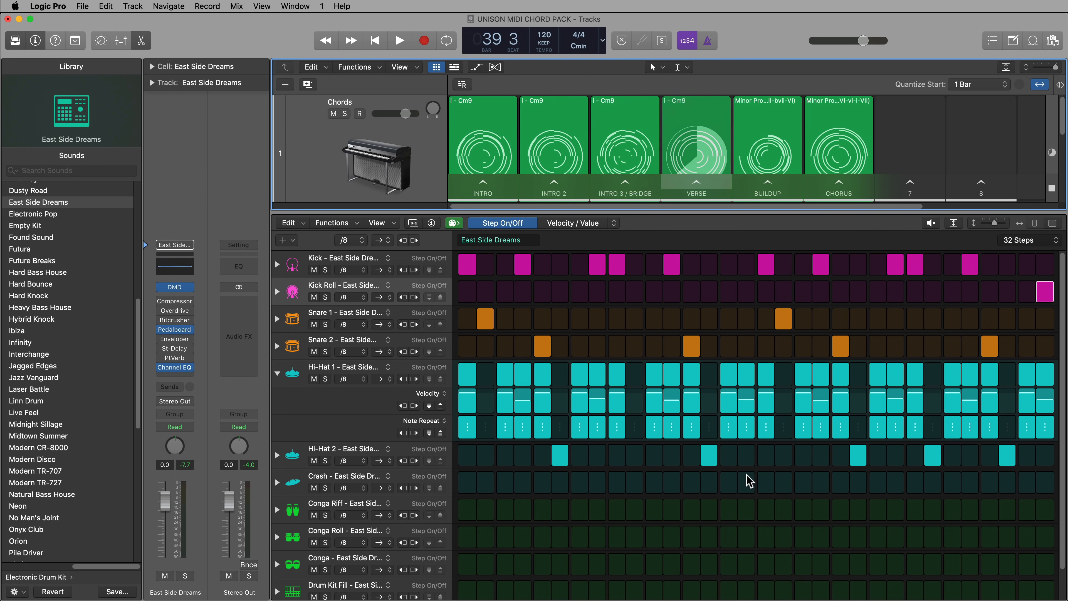
Set the verse drum pattern's swing to 53% on 8th notes while listening to the verse scene
left_click(413, 222)
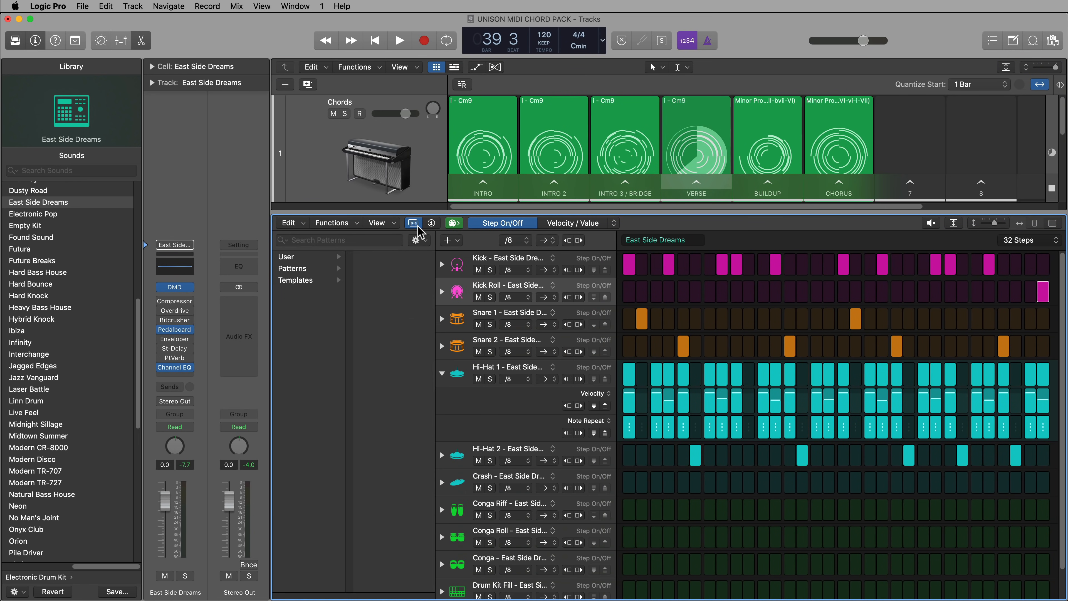
left_click(432, 223)
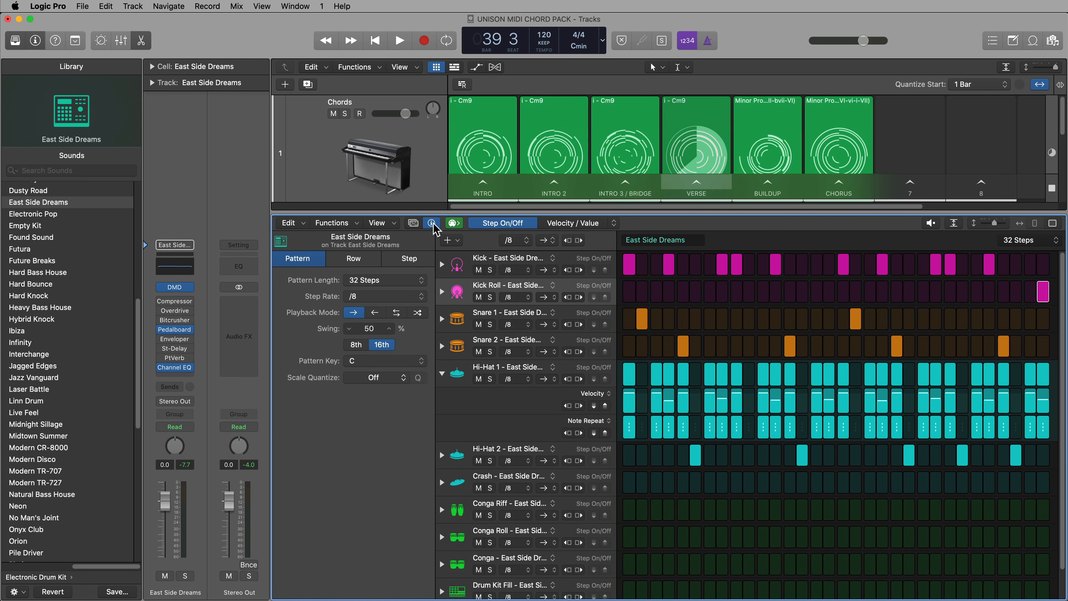
left_click_drag(374, 325, 374, 319)
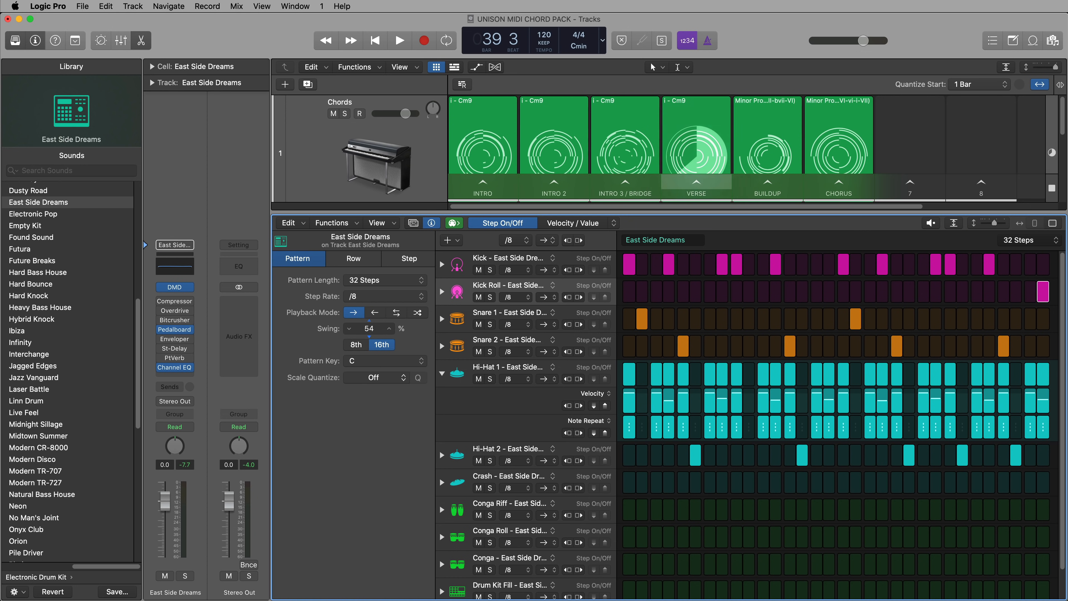
left_click_drag(374, 319, 362, 345)
left_click(356, 344)
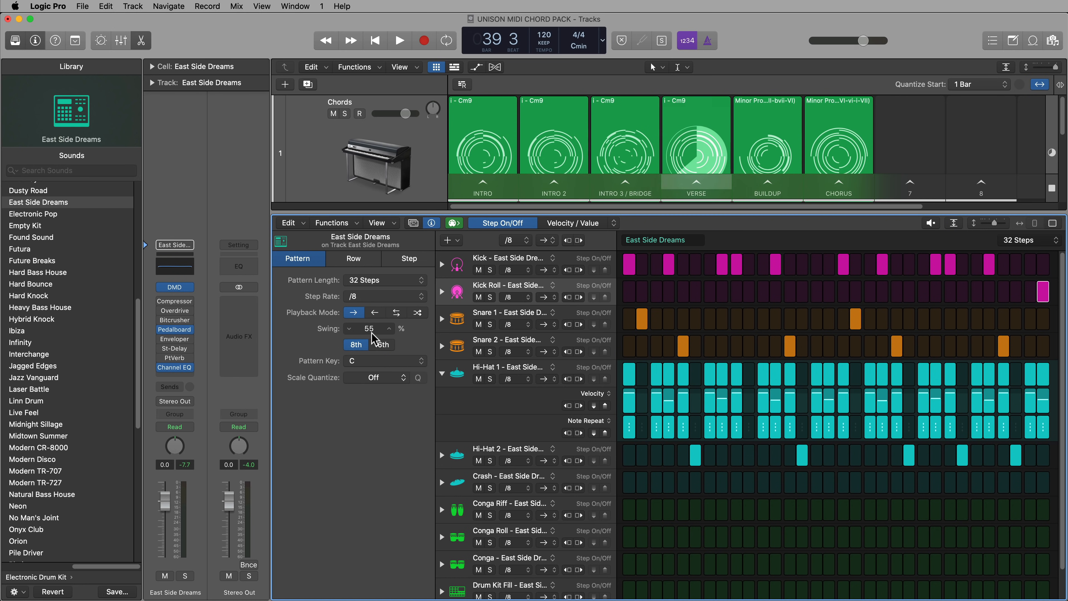
left_click(684, 188)
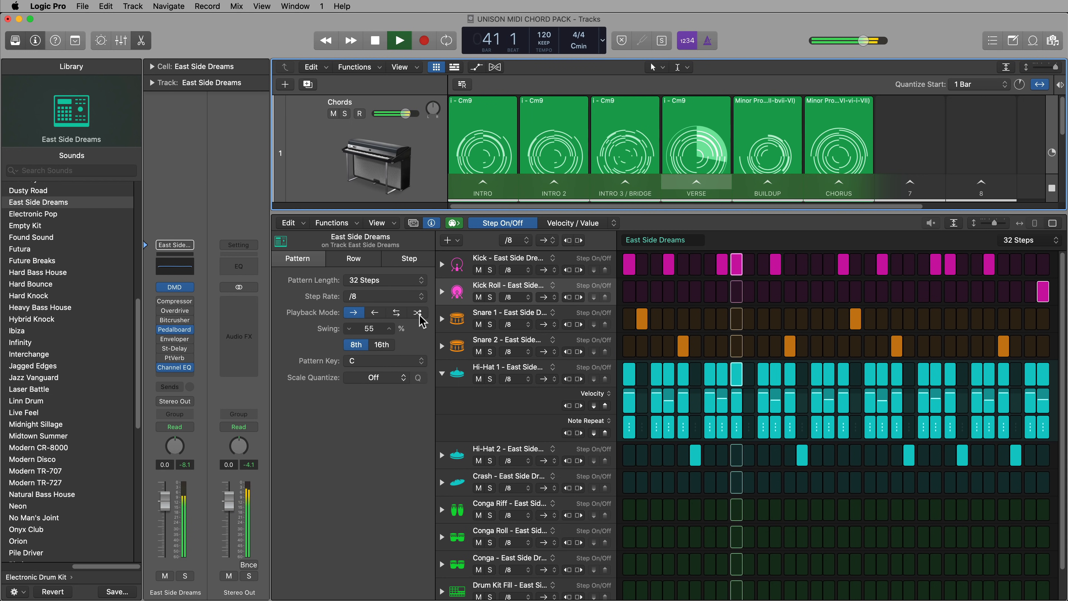
left_click_drag(368, 329, 369, 333)
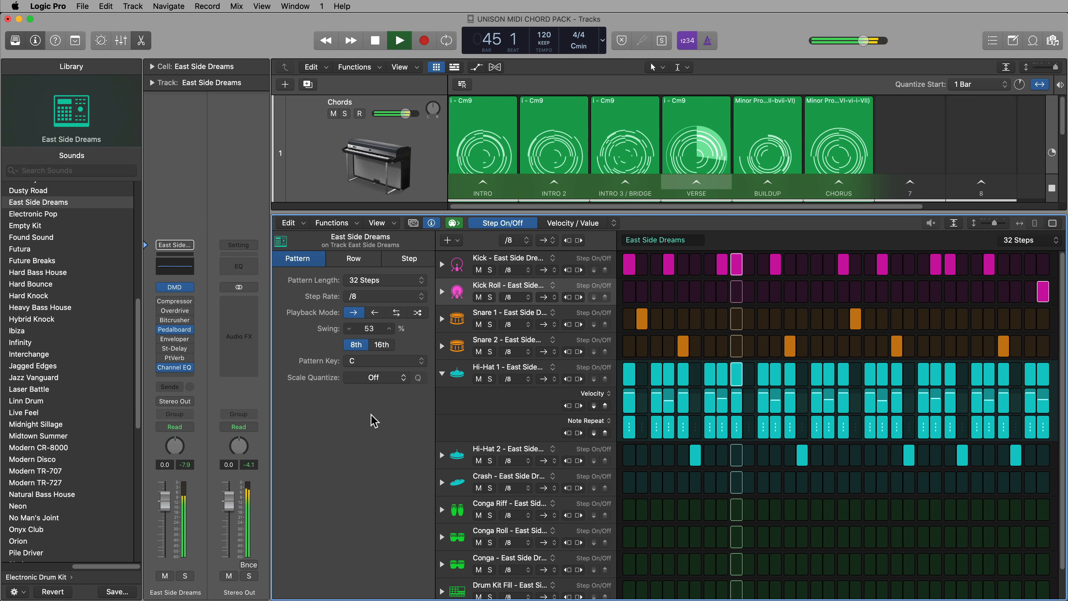
key("space")
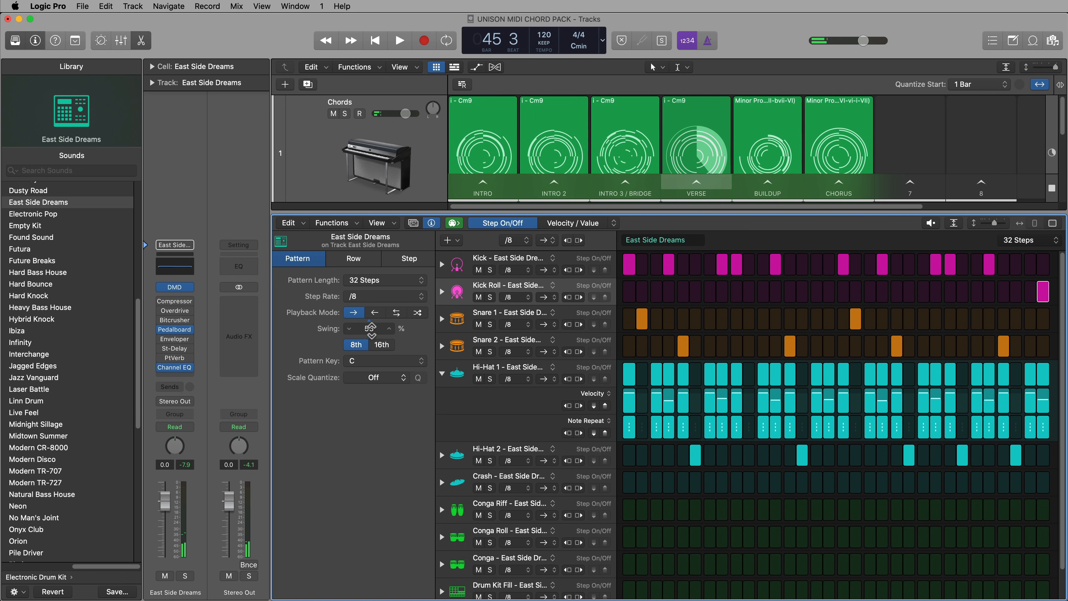
Copy the verse's drum pattern cell into the Intro 3 / Bridge scene and open the copy for editing
key("e")
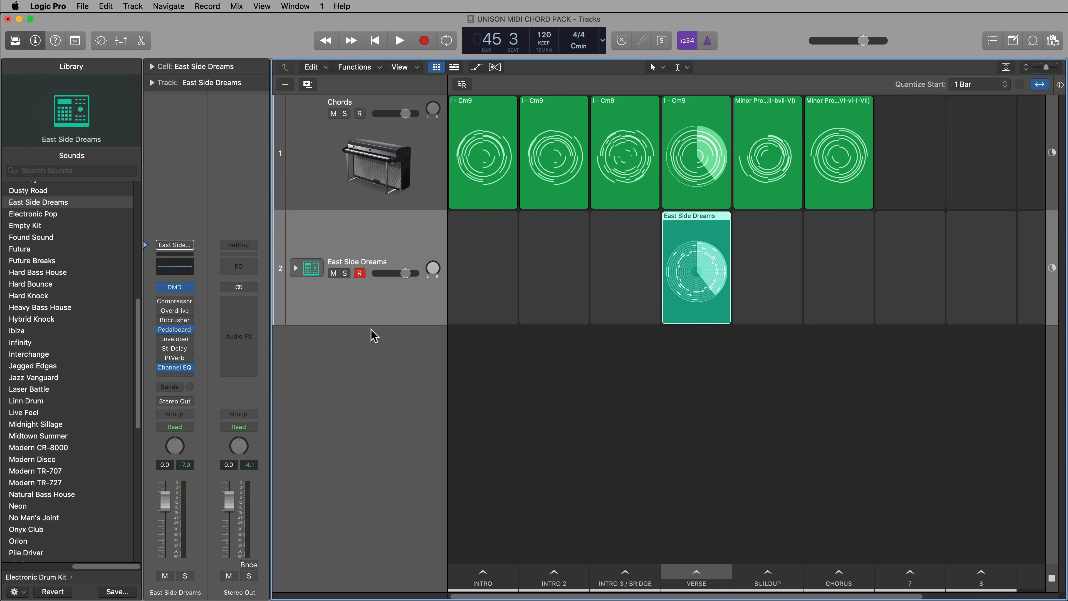
left_click(740, 371)
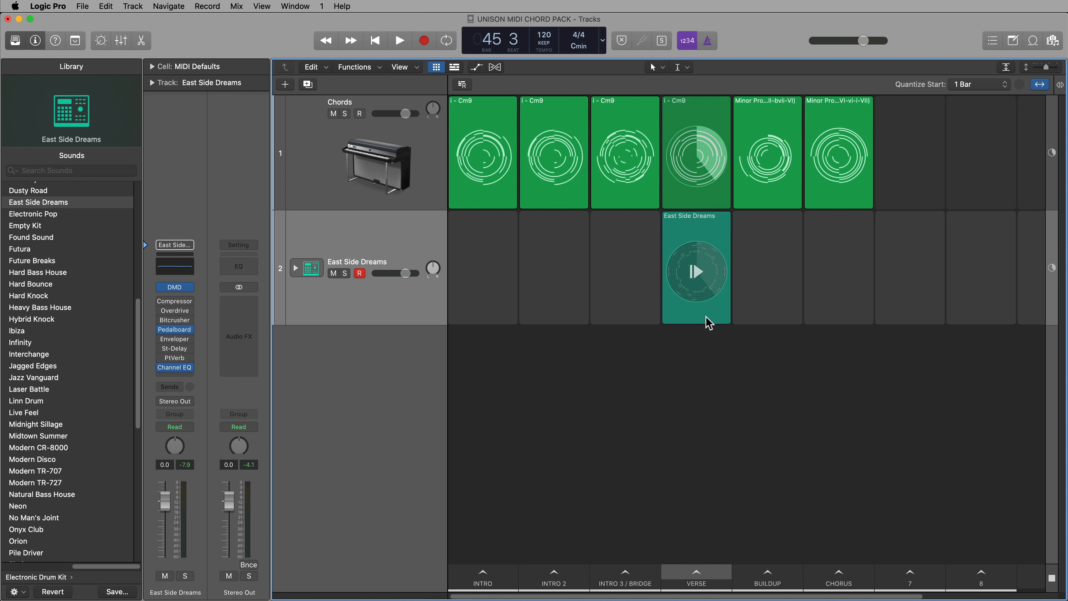
left_click_drag(708, 323, 624, 315)
double_click(624, 316)
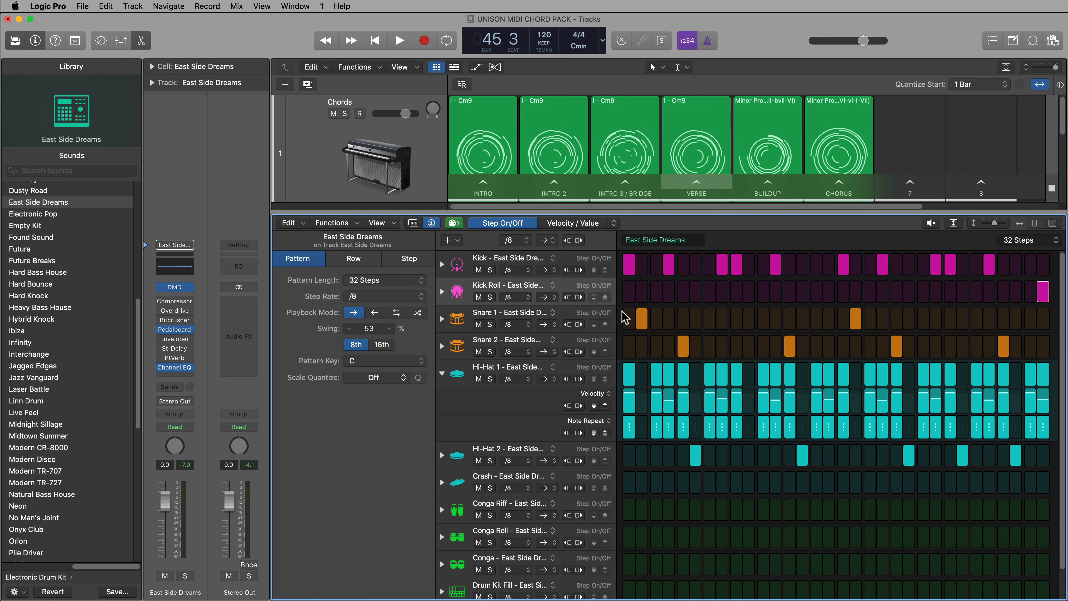
Listen to the Intro 3 / Bridge scene with its drum pattern, close the pattern editor and stop playback
left_click(616, 187)
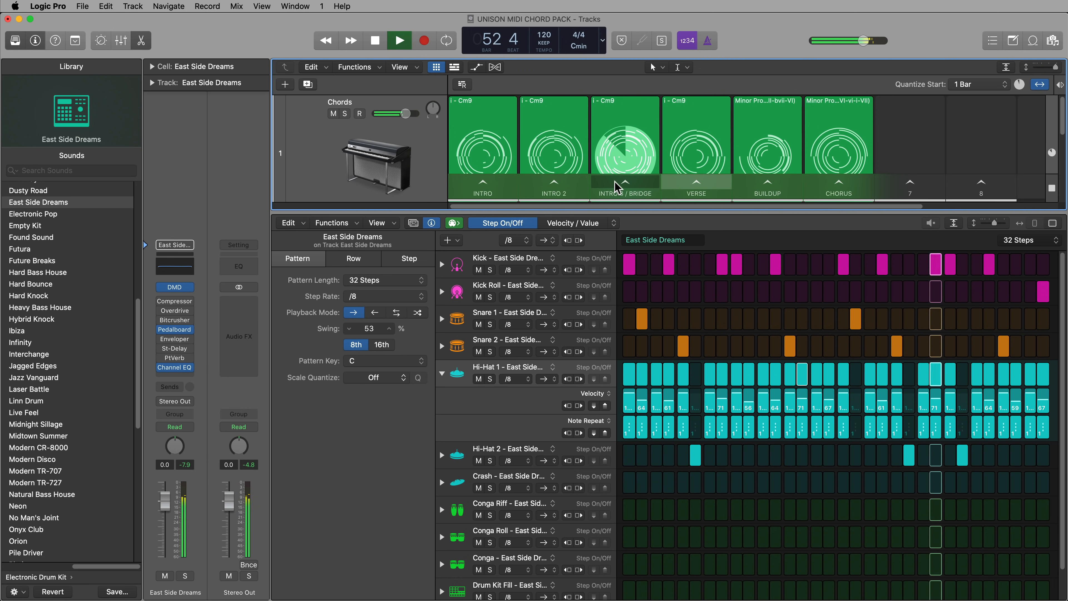
key("p")
key("p")
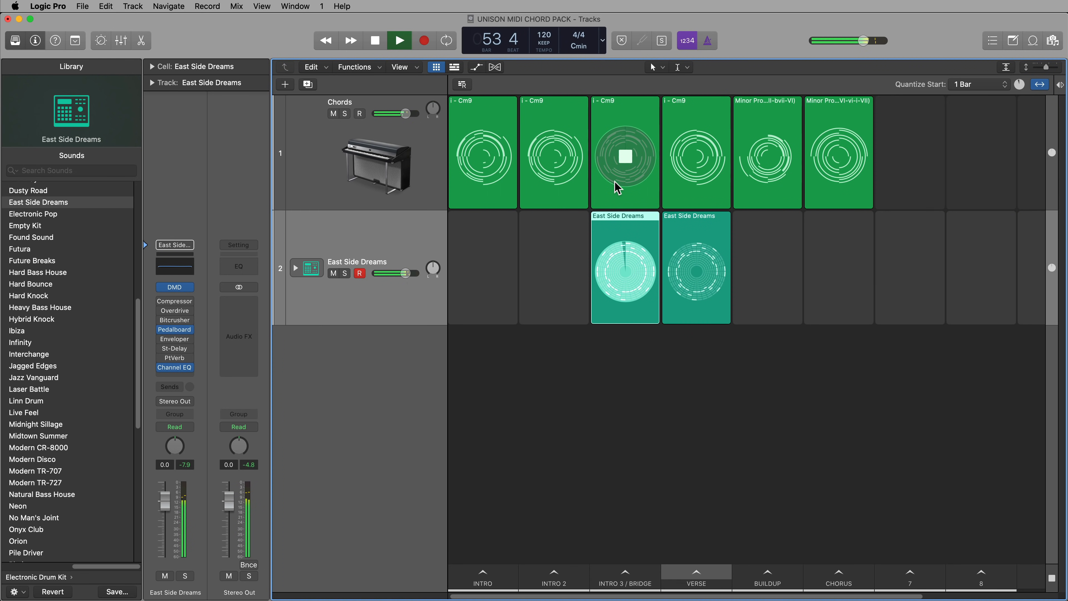
key("space")
Open Drum Machine Designer for the drum track and raise Hi-Hat 1's tone and its low cut to about 494 Hz
key("v")
left_click_drag(427, 87, 558, 104)
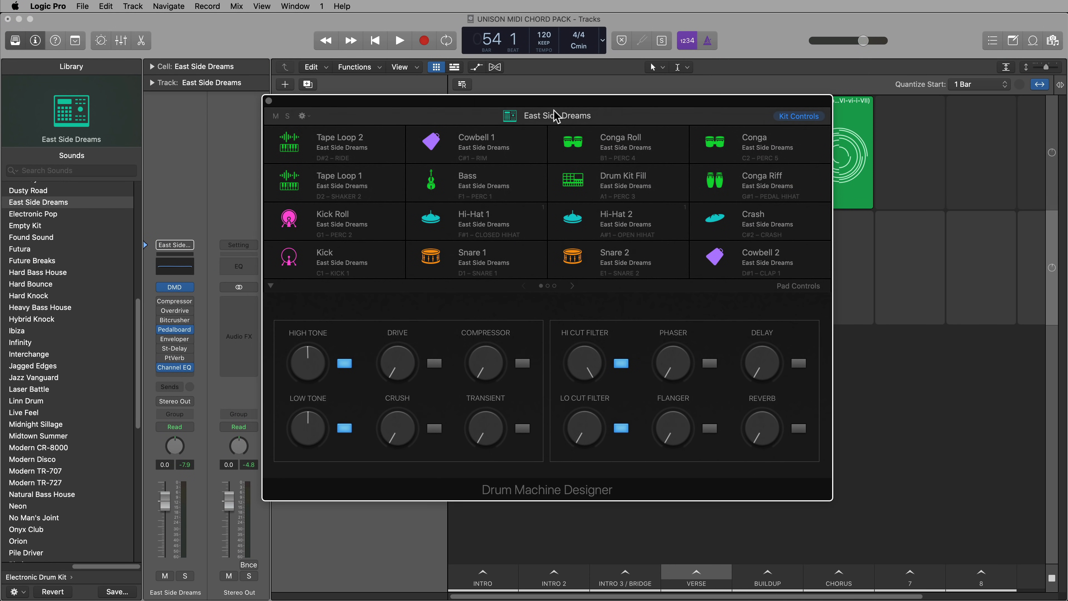
left_click(430, 220)
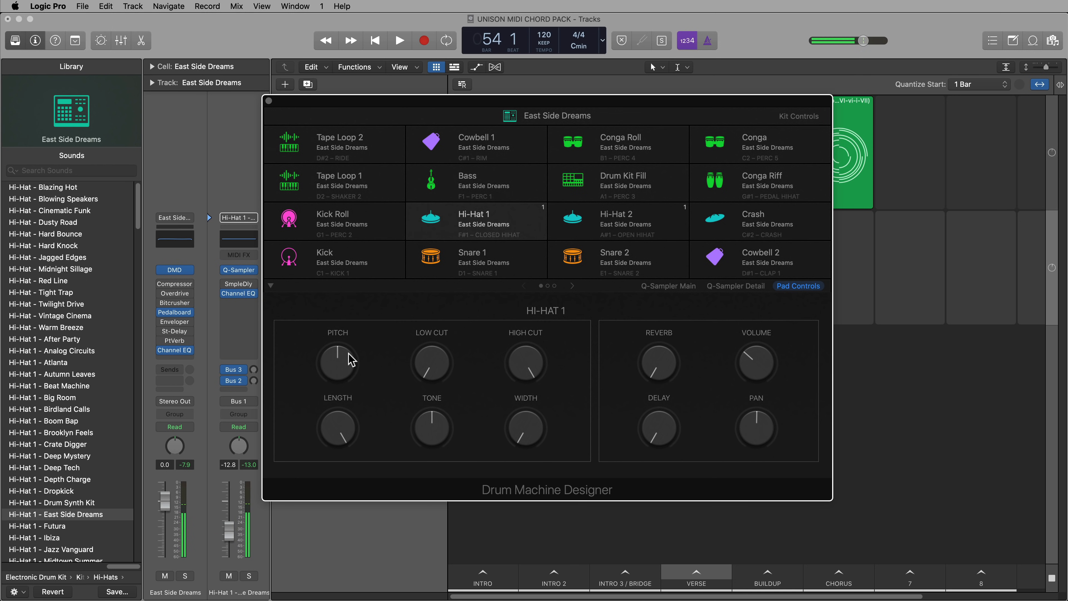
left_click_drag(436, 429, 453, 409)
left_click_drag(445, 370, 432, 340)
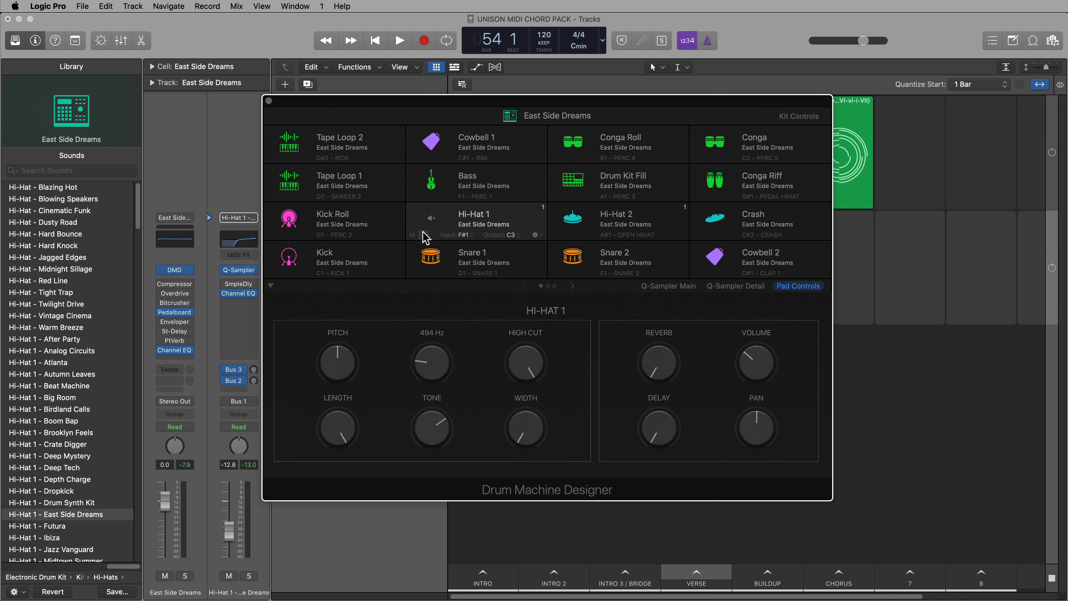
left_click(431, 224)
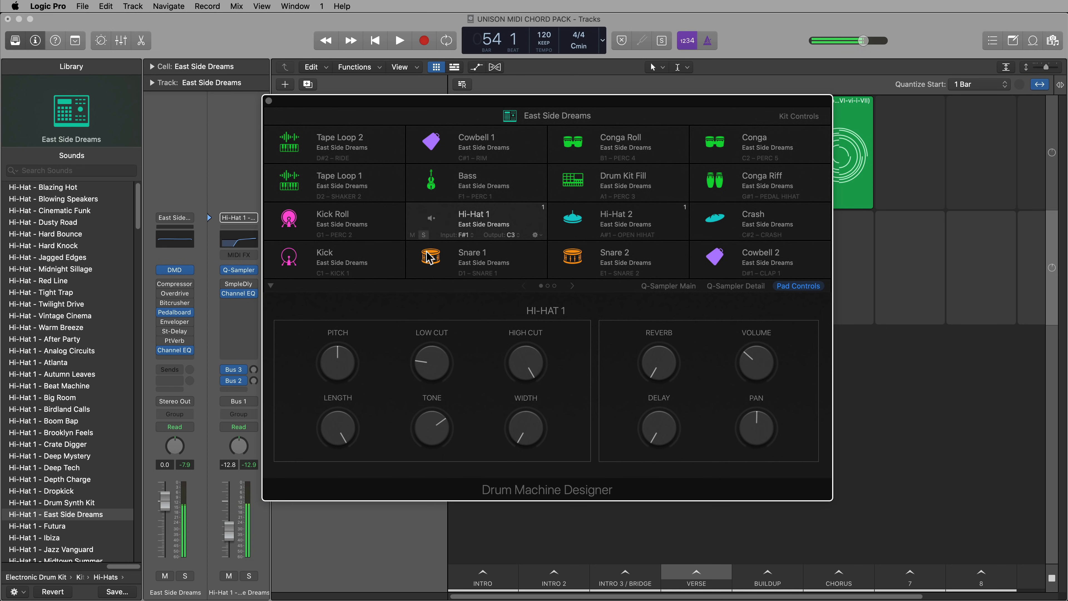
Raise Hi-Hat 1's reverb to about -13.7 dB, bring up its delay, and audition the pad
mouse_move(426, 231)
left_click_drag(664, 361, 665, 341)
left_click_drag(671, 422, 669, 395)
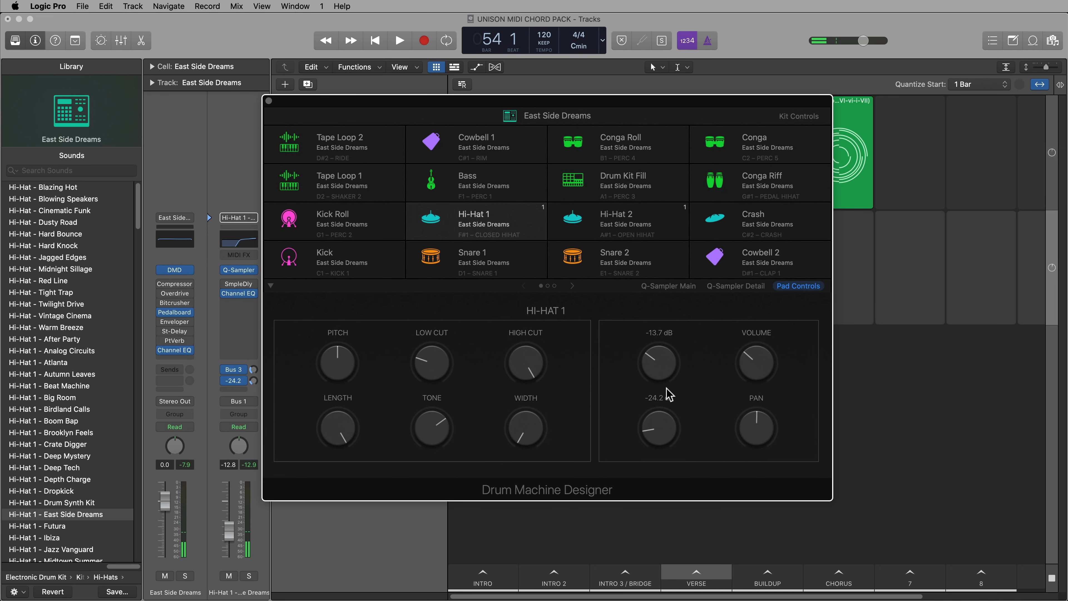
left_click(433, 220)
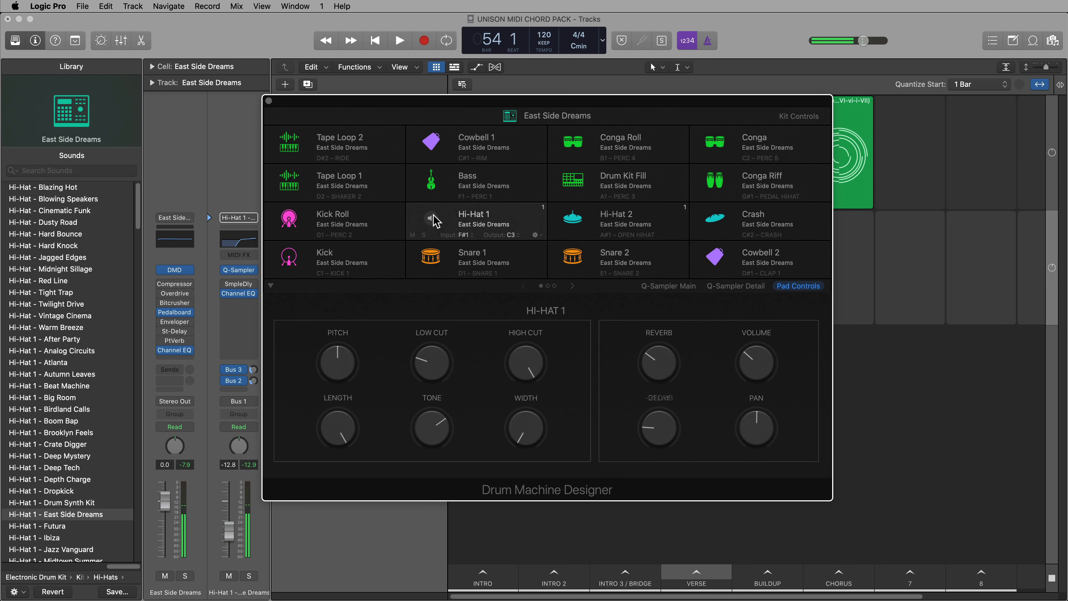
Shape the Kick pad with a shorter length, more sub and a volume of about -3 dB, auditioning the result
left_click(300, 257)
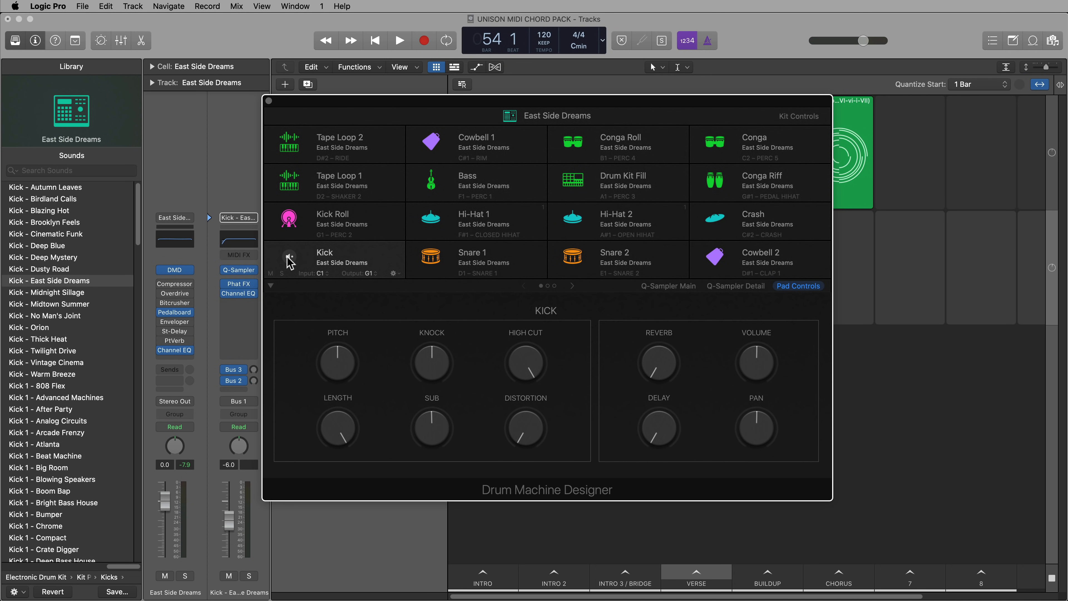
left_click(290, 257)
left_click_drag(349, 437, 349, 478)
mouse_move(432, 427)
left_mouse_down()
mouse_move(435, 406)
mouse_move(442, 423)
left_mouse_up()
left_click_drag(750, 366, 753, 361)
left_click(292, 260)
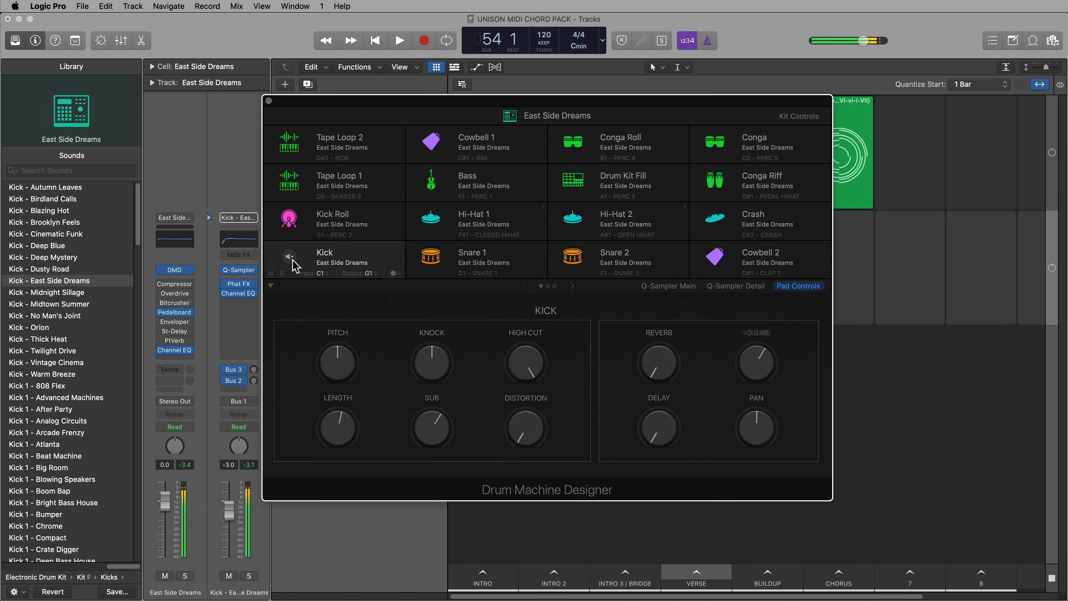
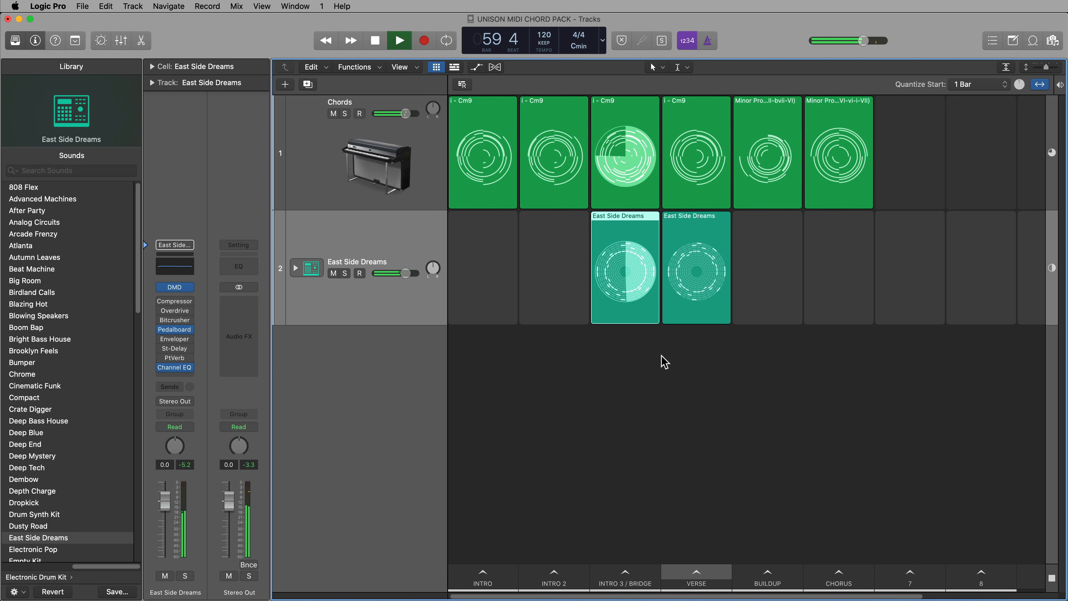
Stop playback, copy the Intro 3 / Bridge drum cell into the Buildup scene and open the copy's step pattern
key("space")
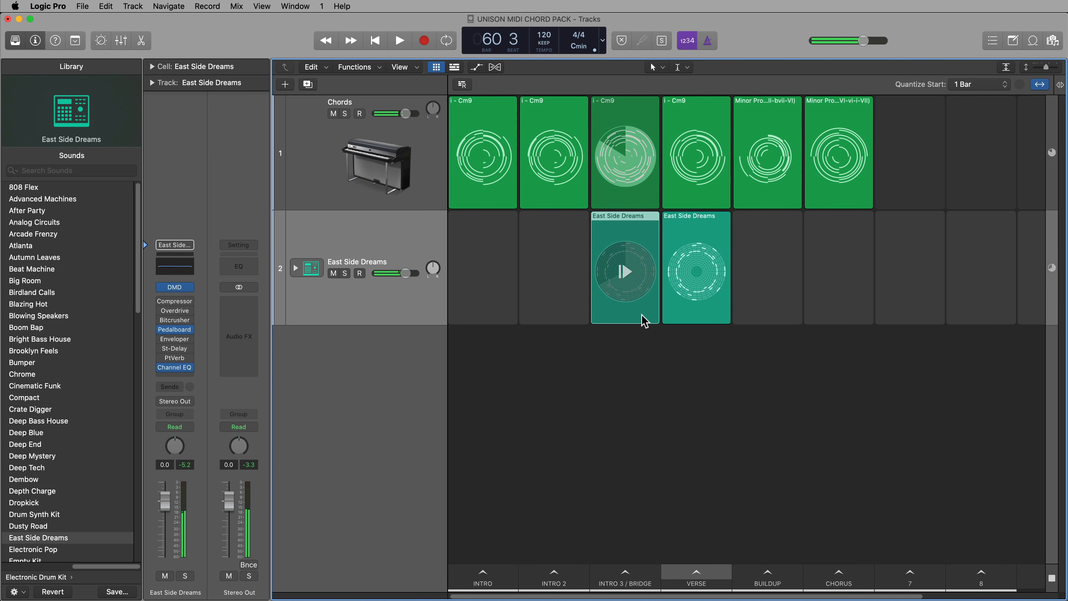
left_click_drag(642, 323, 780, 248)
double_click(773, 230)
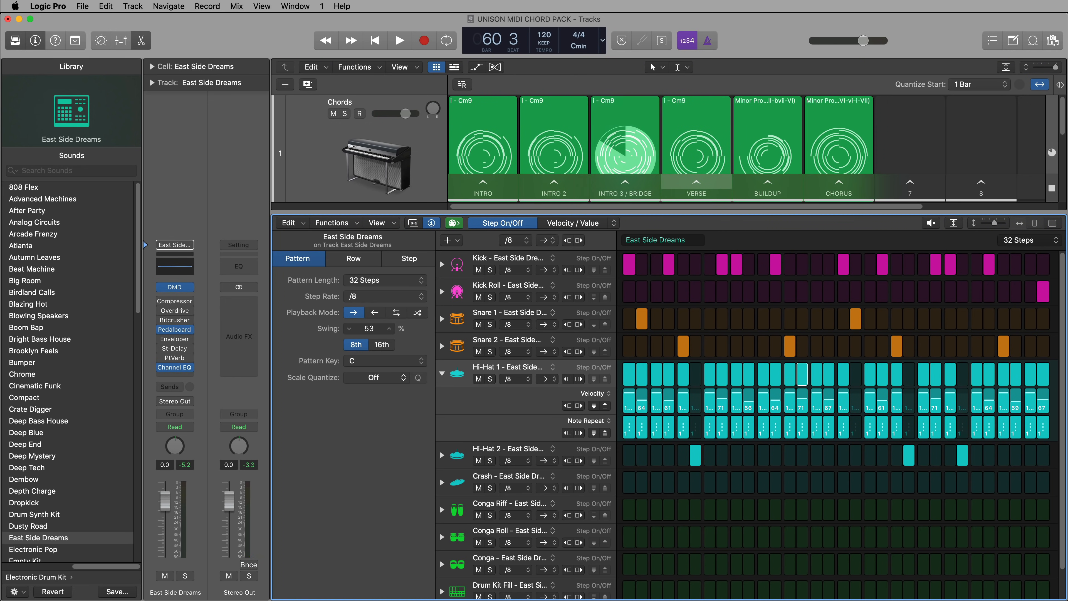
Rework the Snare 1 row by clearing steps 2 and 18 and placing hits on steps 5, 13, 21 and 29
left_click(642, 321)
left_click(683, 322)
left_click(793, 319)
left_click(856, 320)
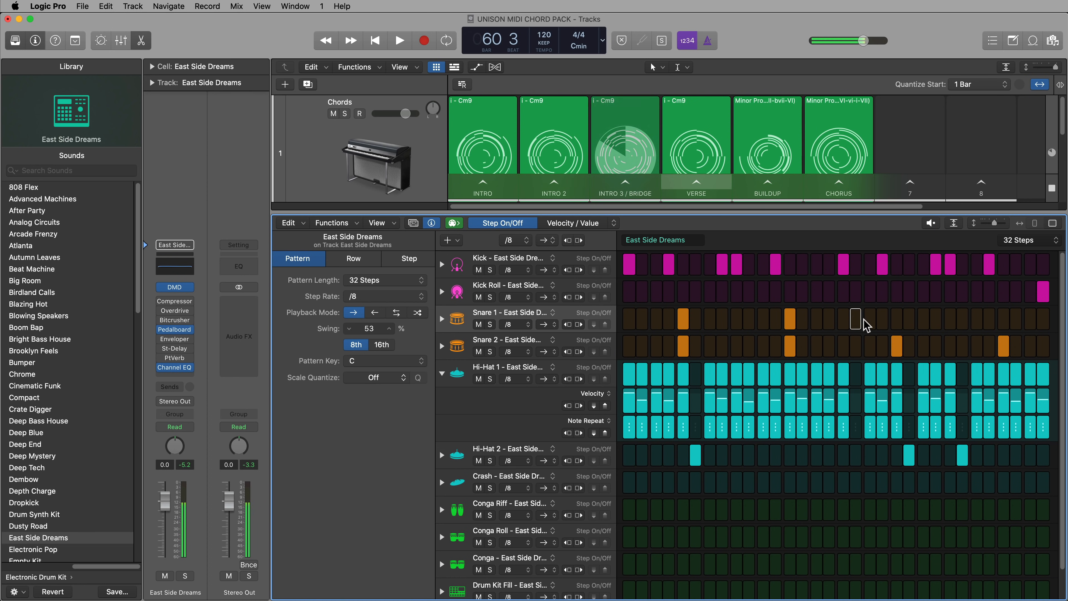
left_click(898, 322)
left_click(1003, 319)
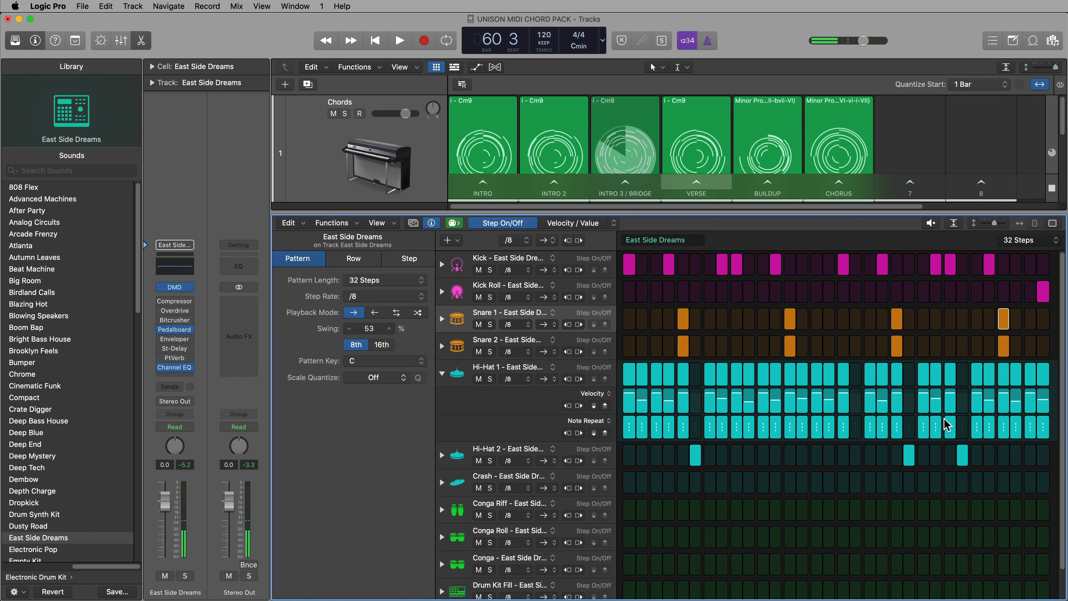
Add Kick hits on steps 2, 18 and 26 and a softer Hi-Hat 1 hit on step 18, and play the Buildup scene
left_click(642, 270)
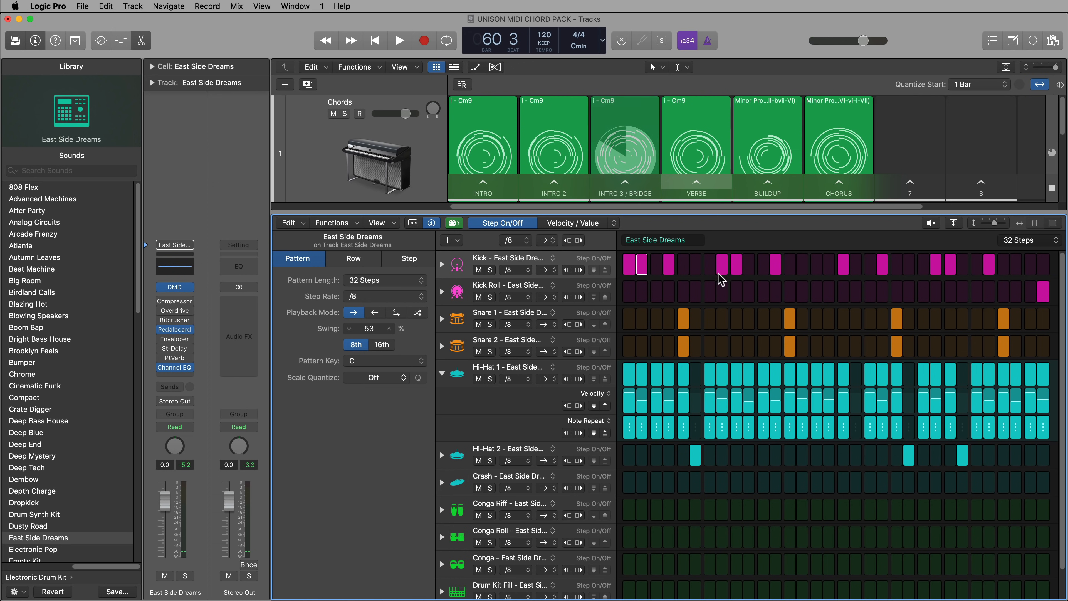
left_click(855, 269)
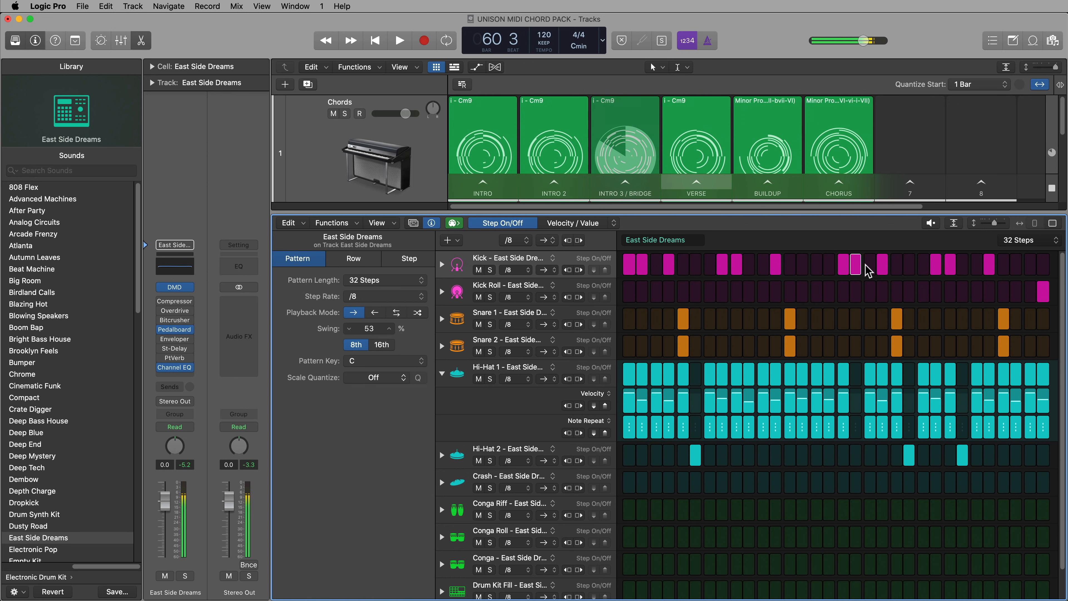
left_click(857, 373)
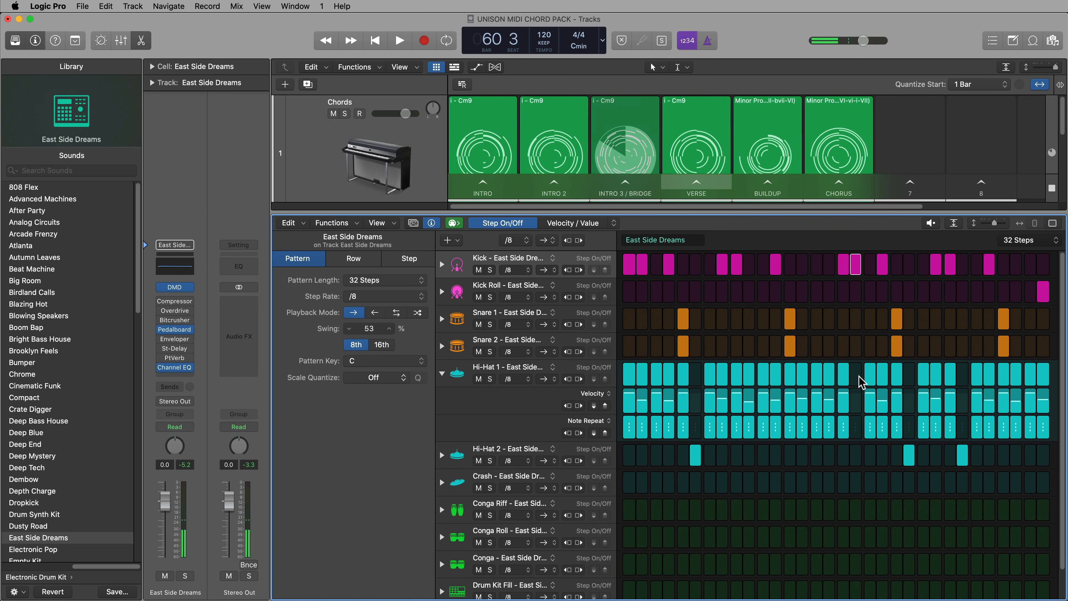
left_click(857, 407)
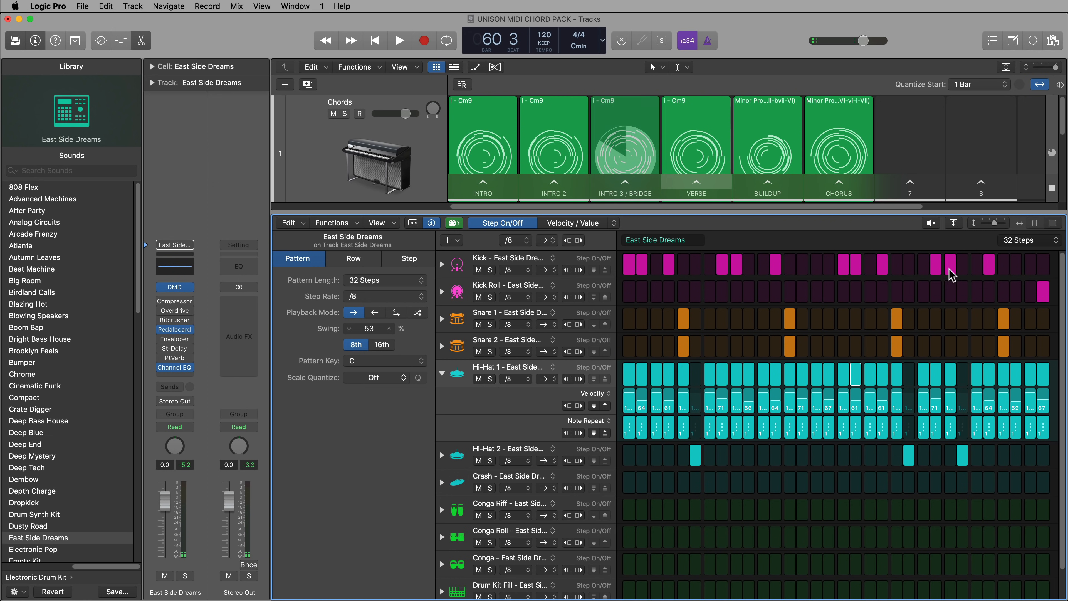
left_click(962, 268)
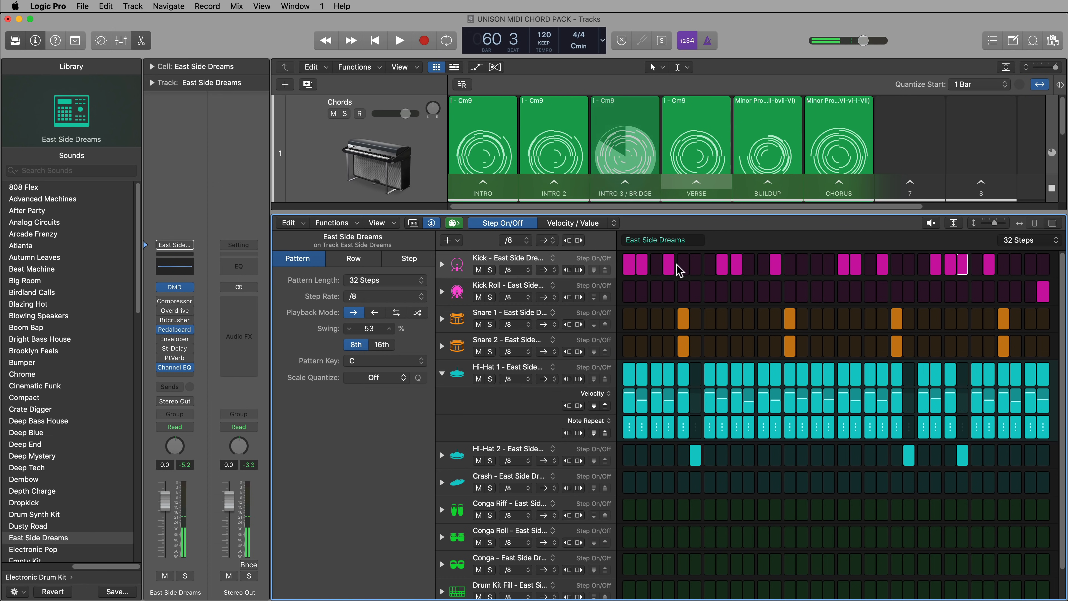
left_click(756, 183)
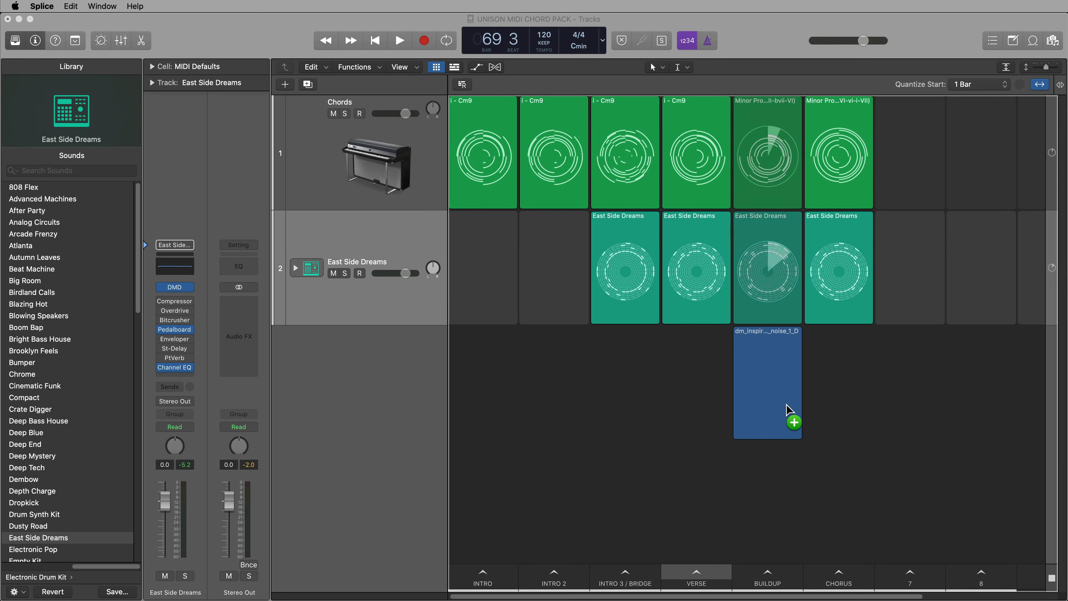
Place the white noise crash sample on a new audio track in the Intro 3 / Bridge scene and turn off its looping
left_click_drag(787, 405, 625, 409)
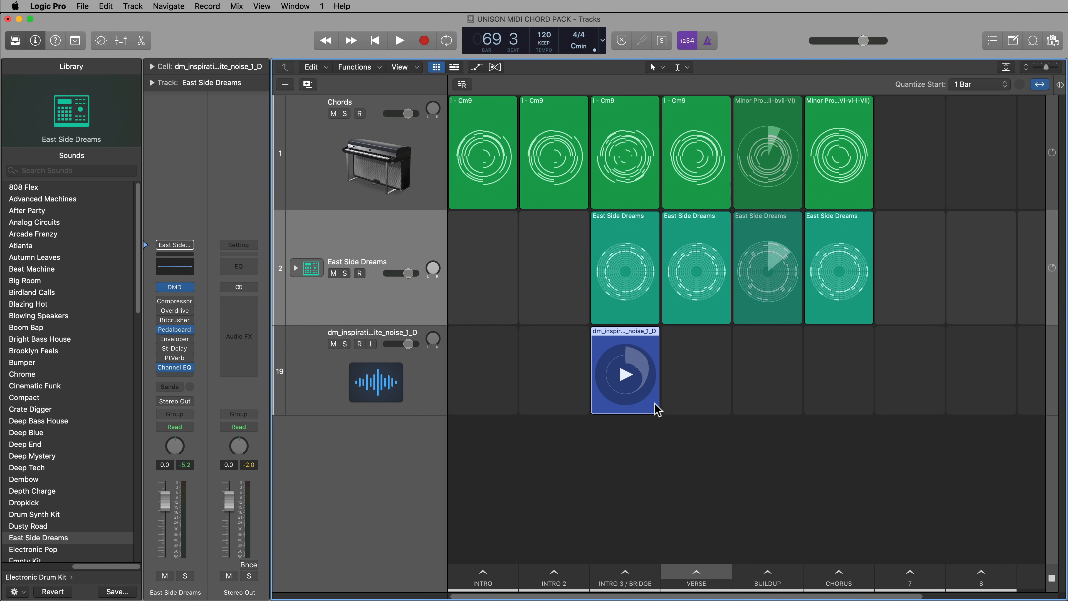
mouse_move(645, 369)
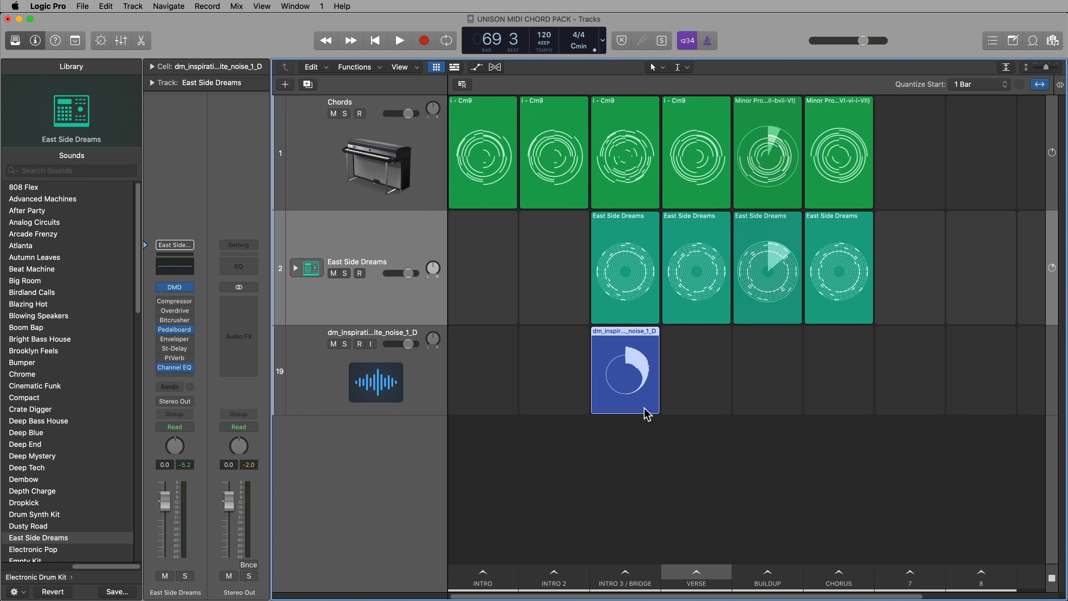
left_click_drag(629, 488, 627, 410)
left_click(153, 66)
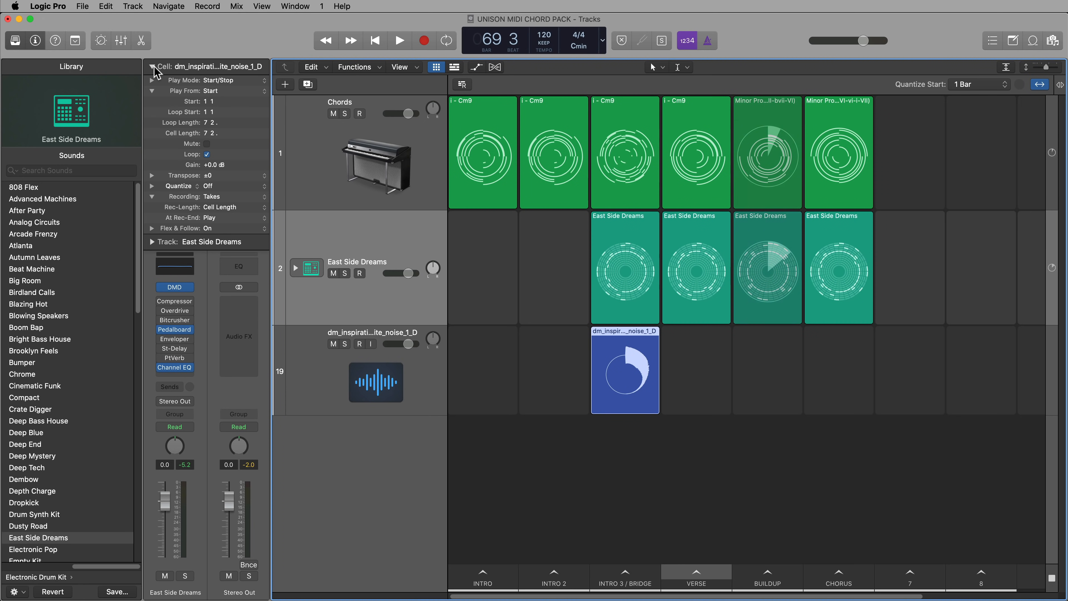
left_click(207, 155)
left_click(510, 430)
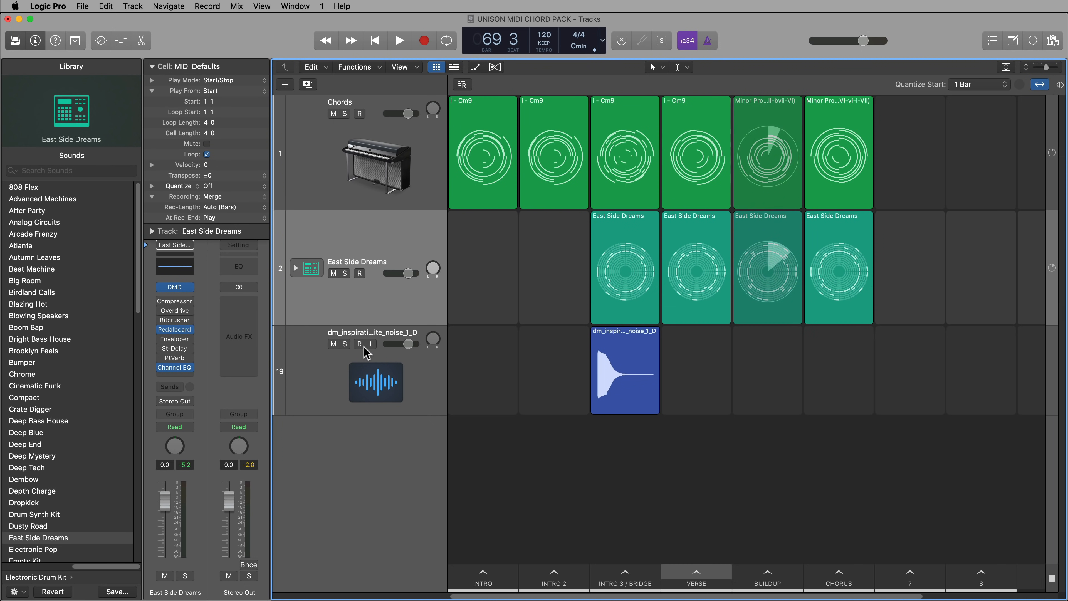
Rename the white noise track Crash Noise FX and lower its volume to about -15.6 dB
double_click(372, 332)
type("C")
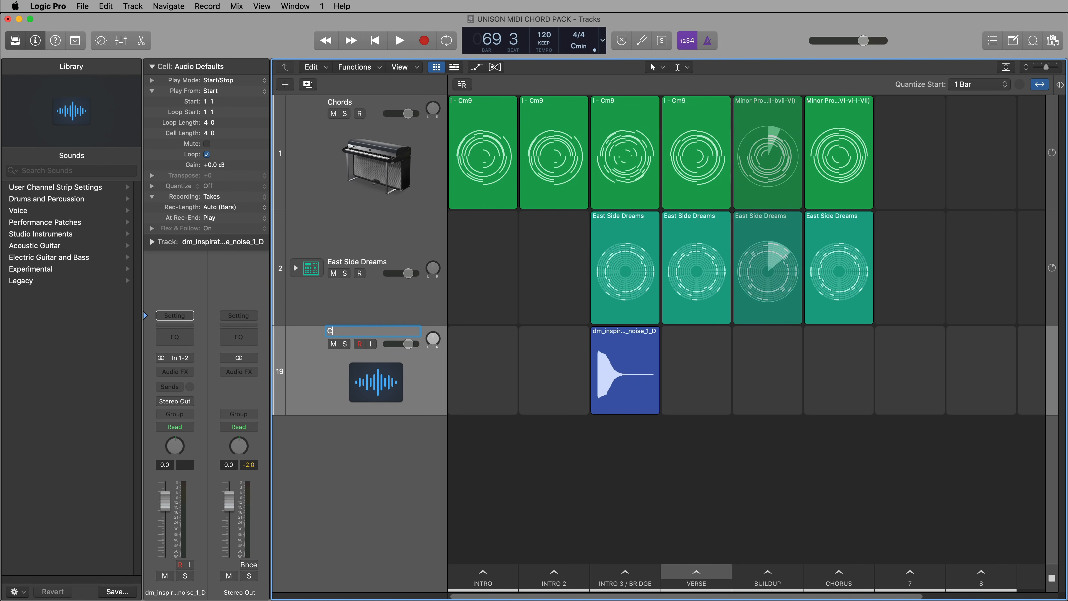
type("rash Noise FX")
key("Return")
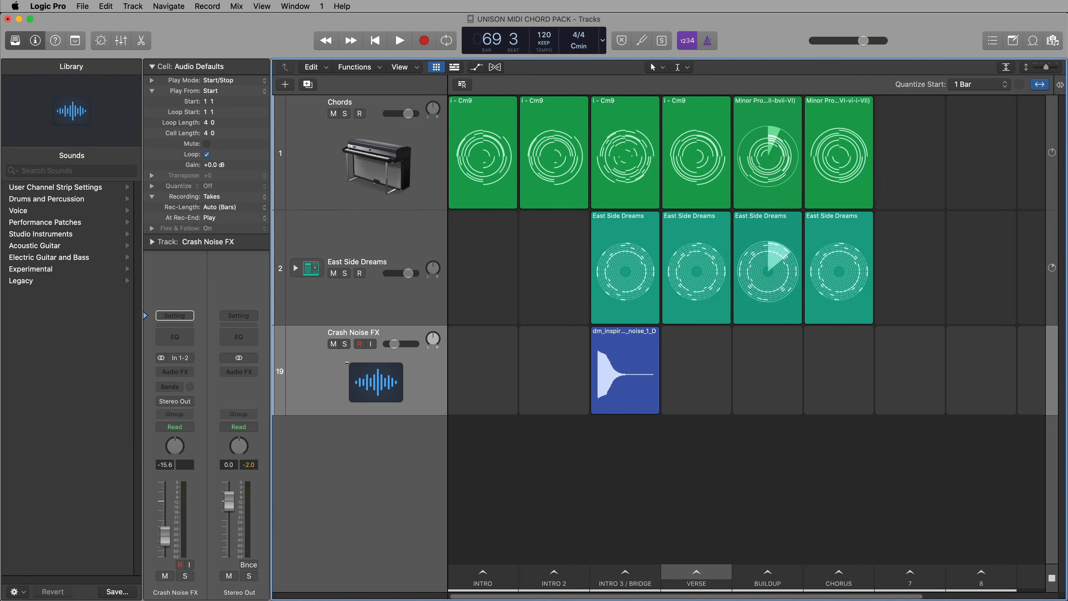
Copy the crash noise cell into Verse, Buildup and Chorus, and play the scenes in turn from Intro 3 / Bridge
left_click_drag(624, 335, 815, 334)
left_click(625, 583)
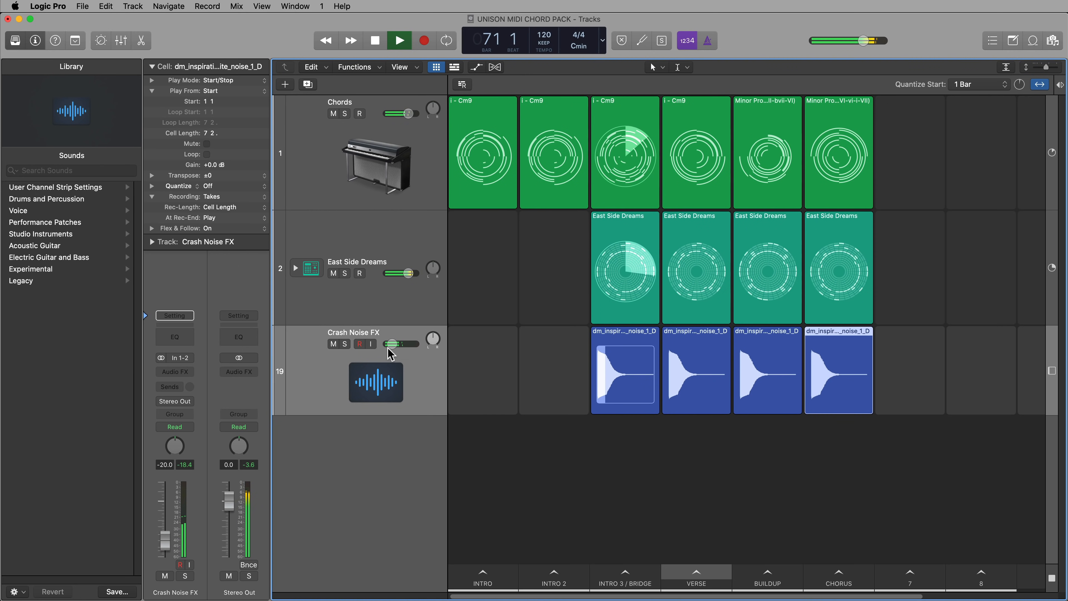
left_click(686, 573)
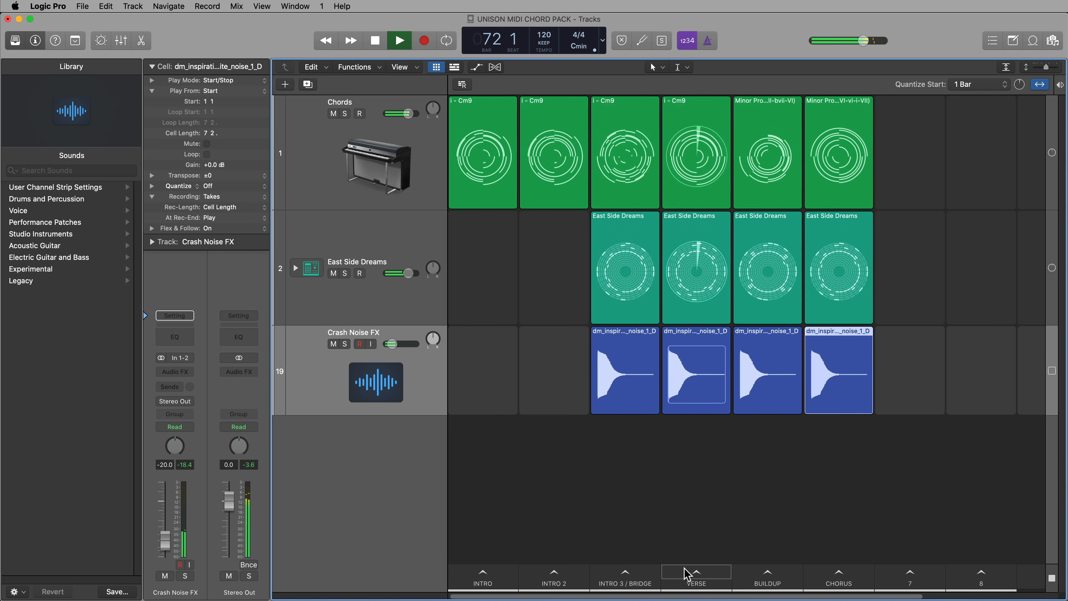
left_click(754, 579)
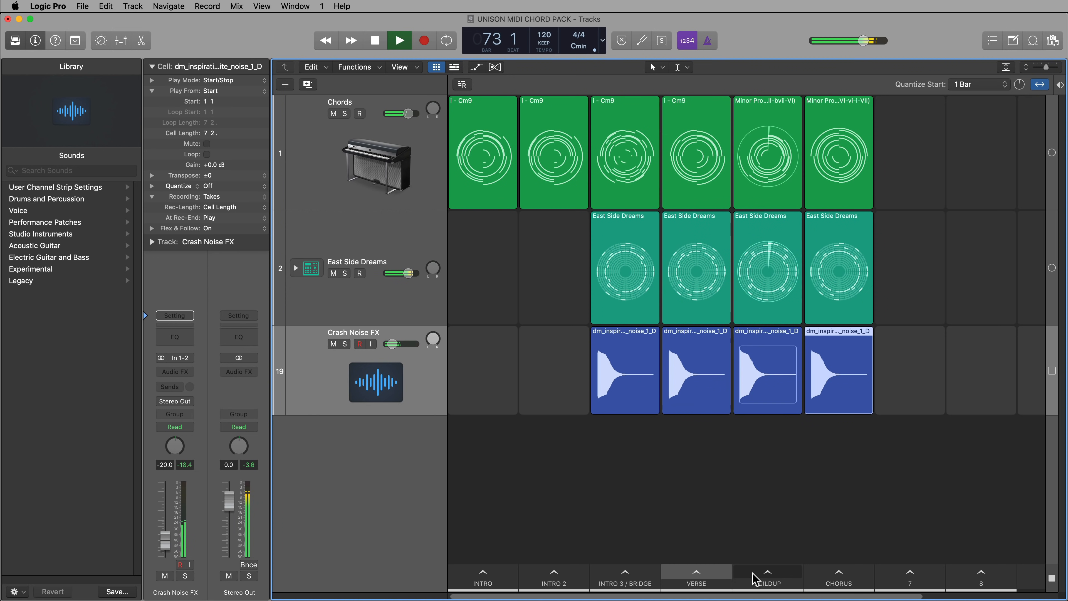
left_click(826, 577)
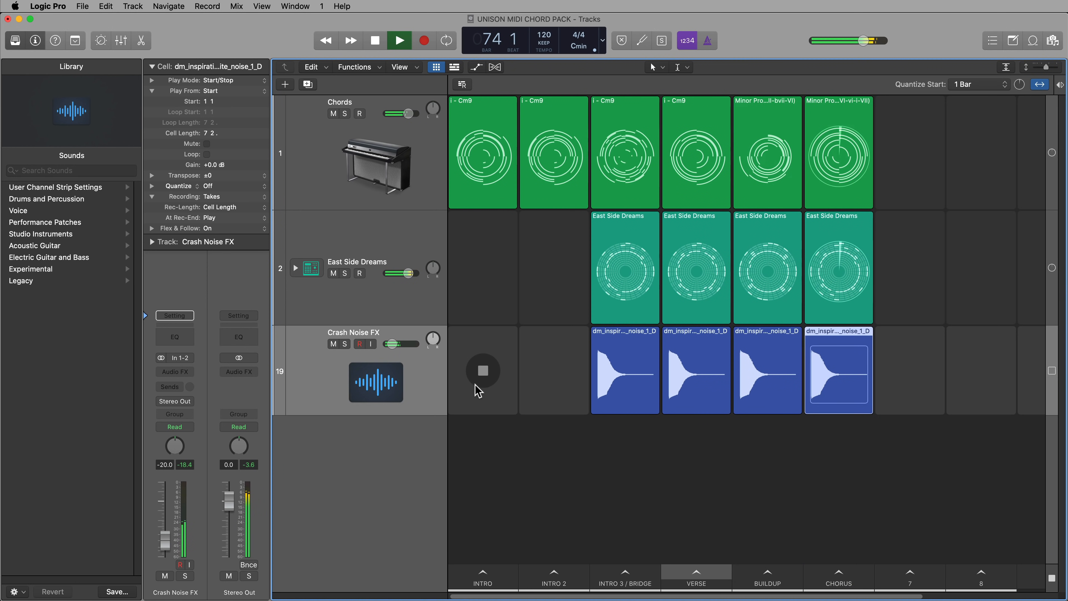
left_click(717, 479)
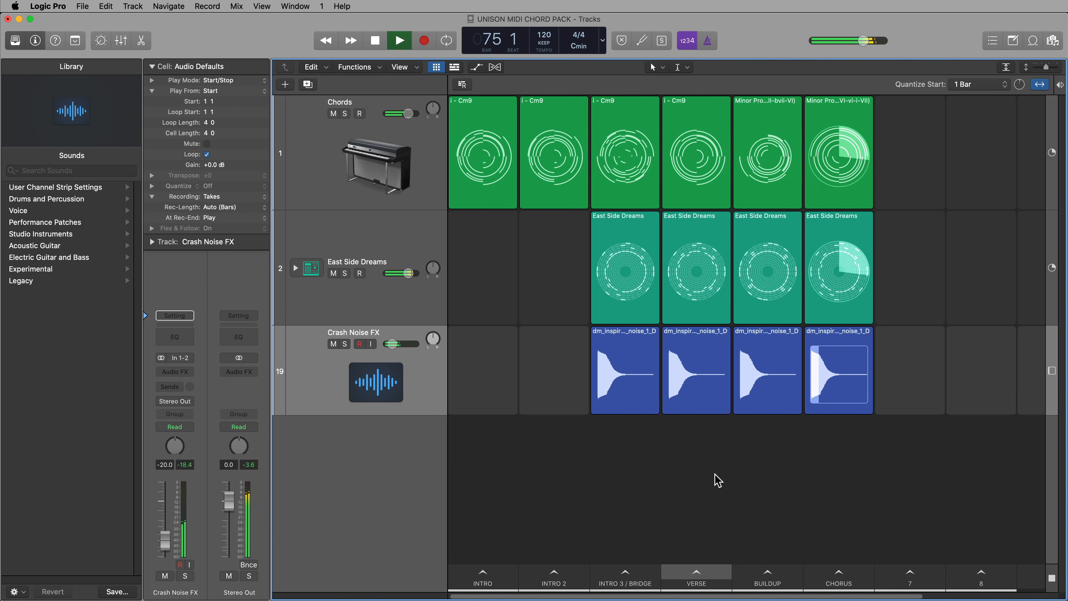
Lower Crash Noise FX to about -22.5 dB and reduce the row heights of the Chords and East Side Dreams tracks
key("space")
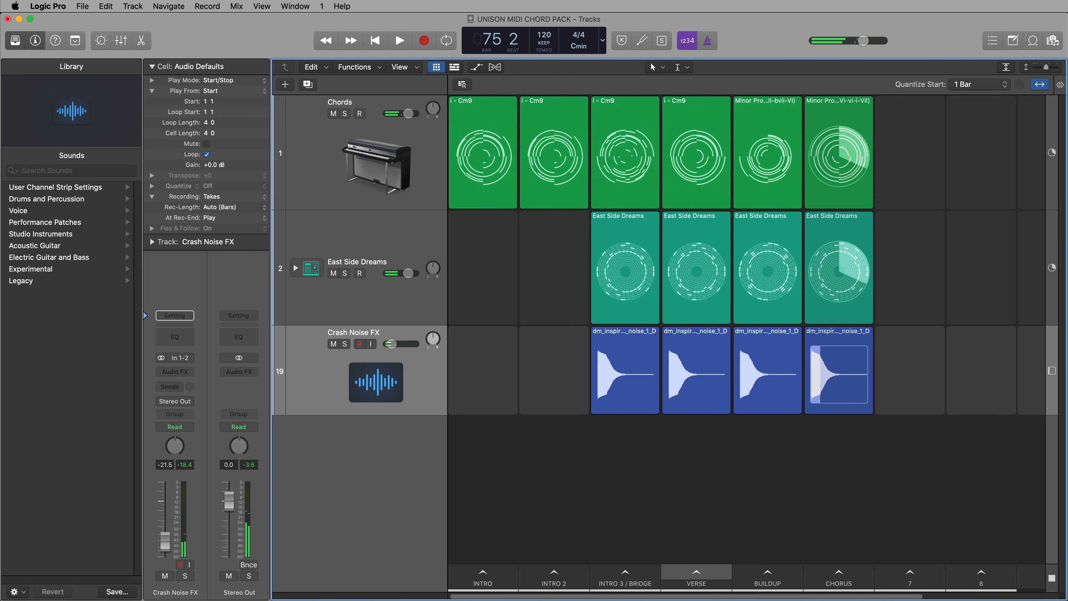
left_click_drag(396, 211, 396, 178)
left_click_drag(405, 294, 406, 256)
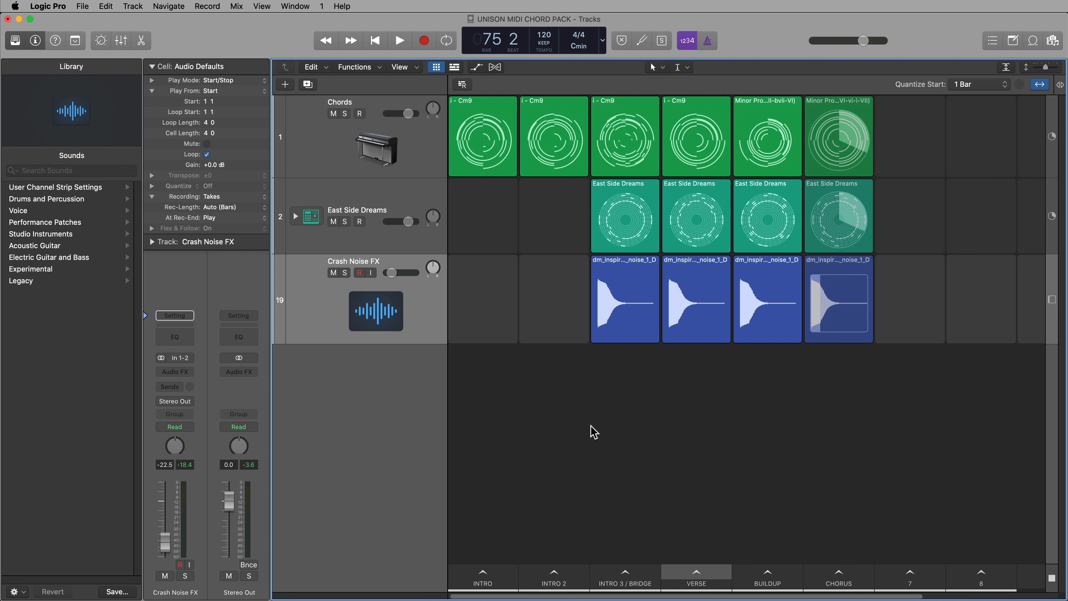
Open the Chords track's Vintage Electric Piano and load the Hip Roads preset
left_click(427, 157)
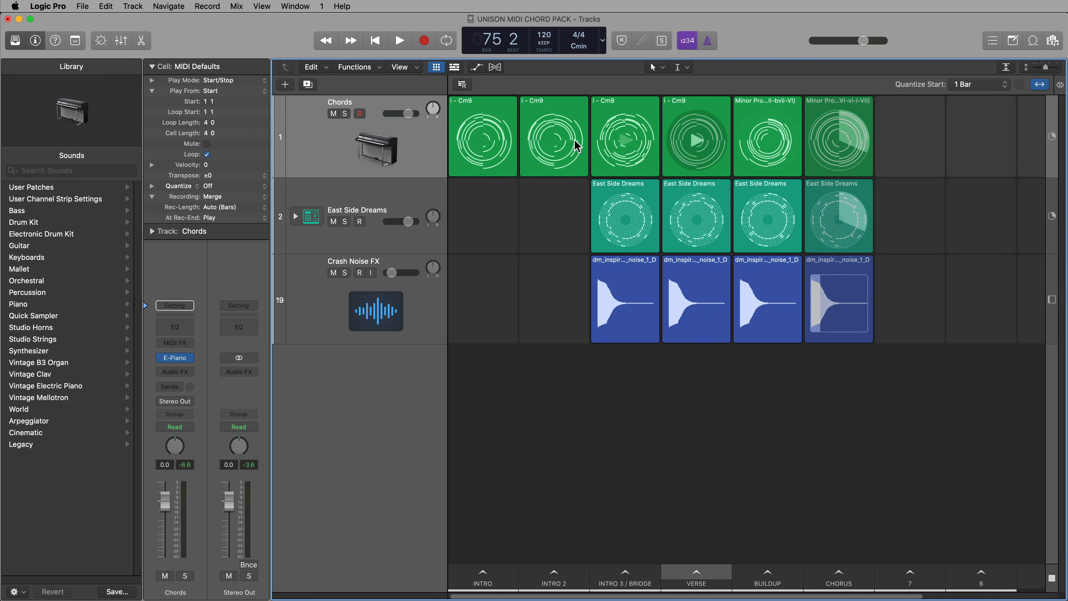
left_click(180, 357)
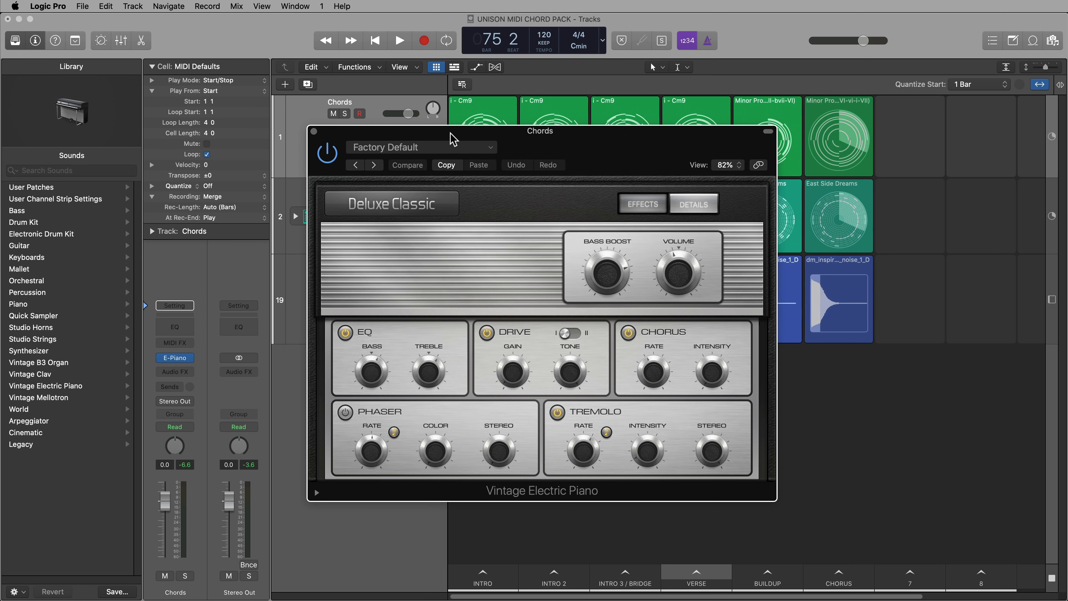
left_click(444, 147)
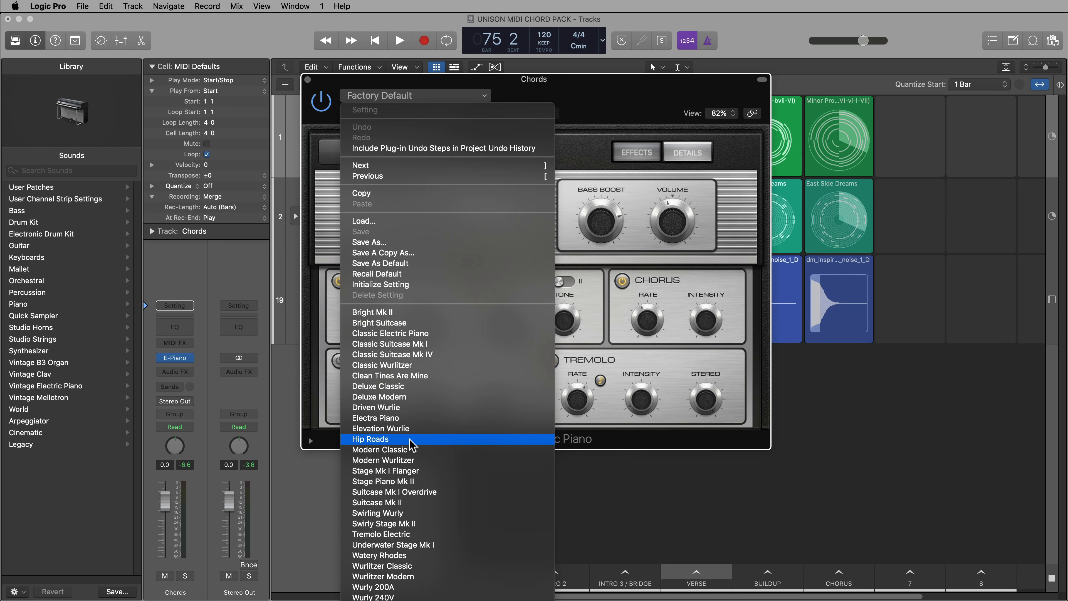
left_click(410, 440)
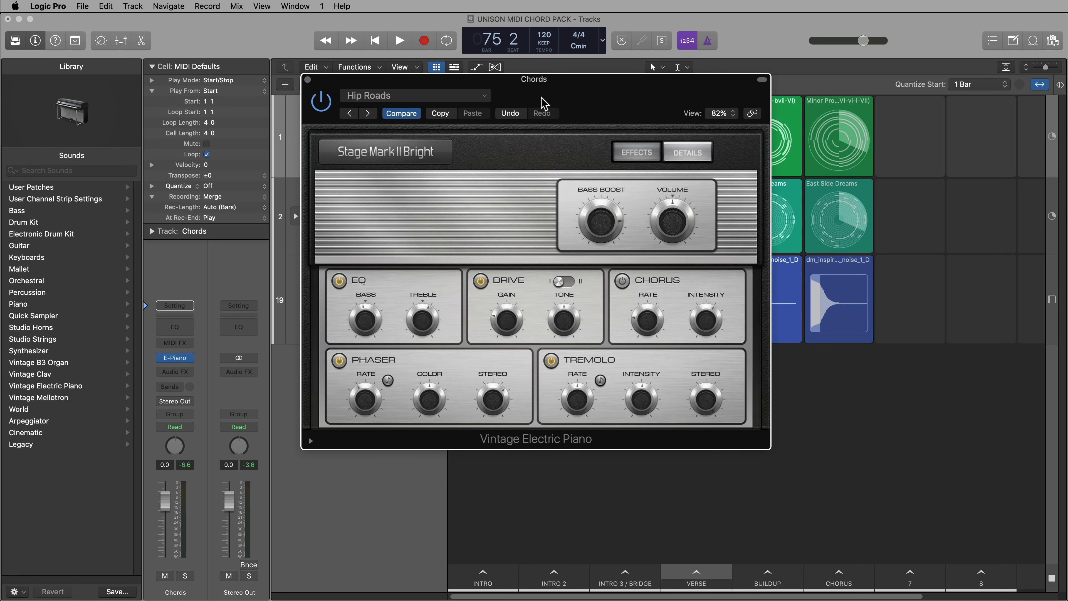
Play the Chorus scene, switch off the piano's Phaser and Tremolo effects and raise its volume
key("space")
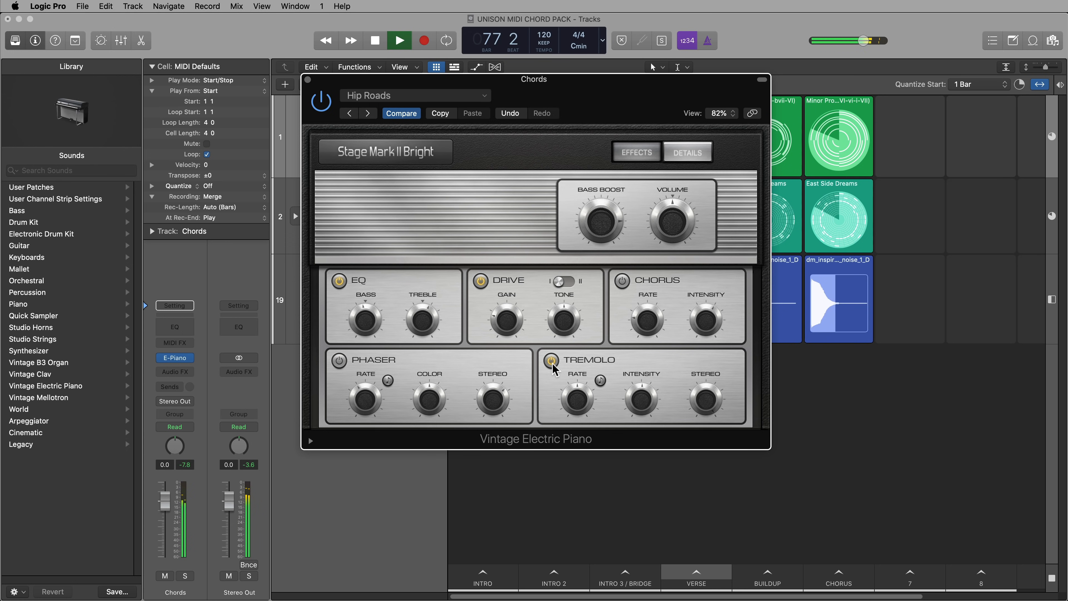
mouse_move(672, 227)
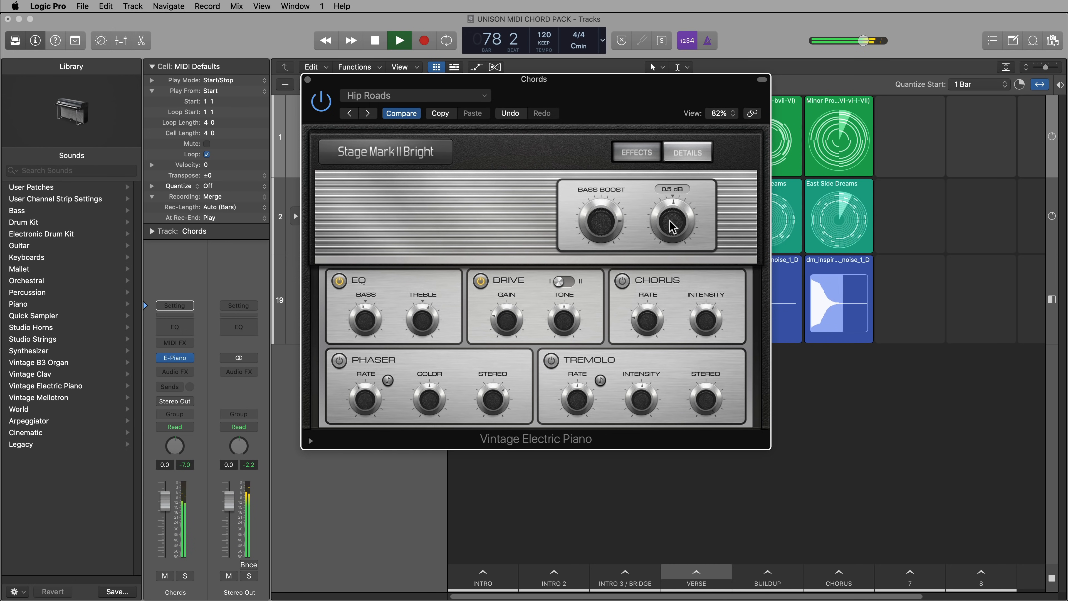
mouse_move(604, 221)
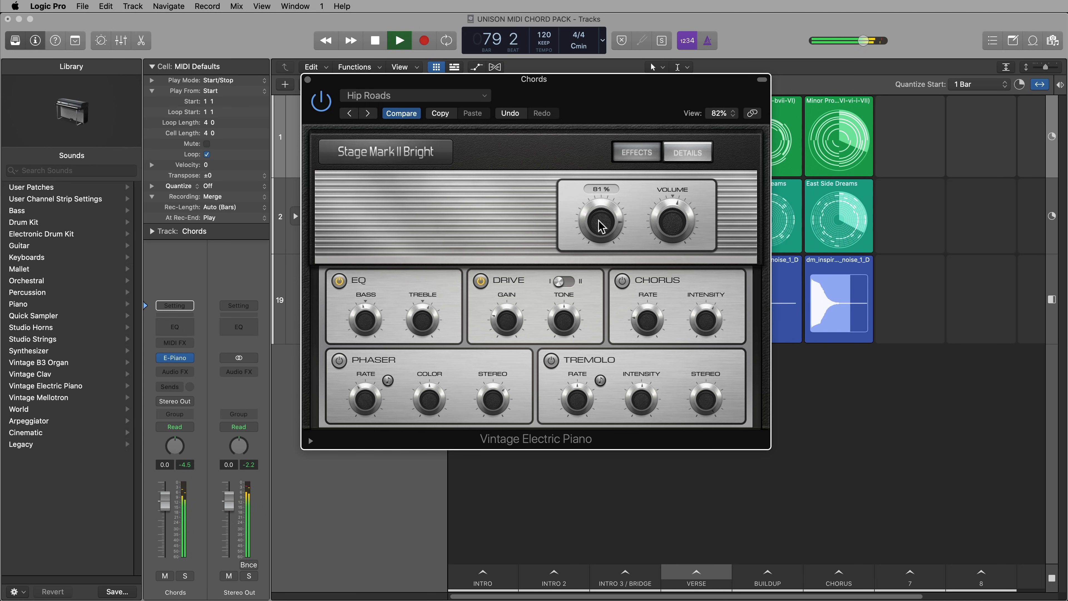
Turn on the piano's Chorus and Tremolo effects, adjust the Chorus intensity, and close the instrument after stopping playback
mouse_move(708, 319)
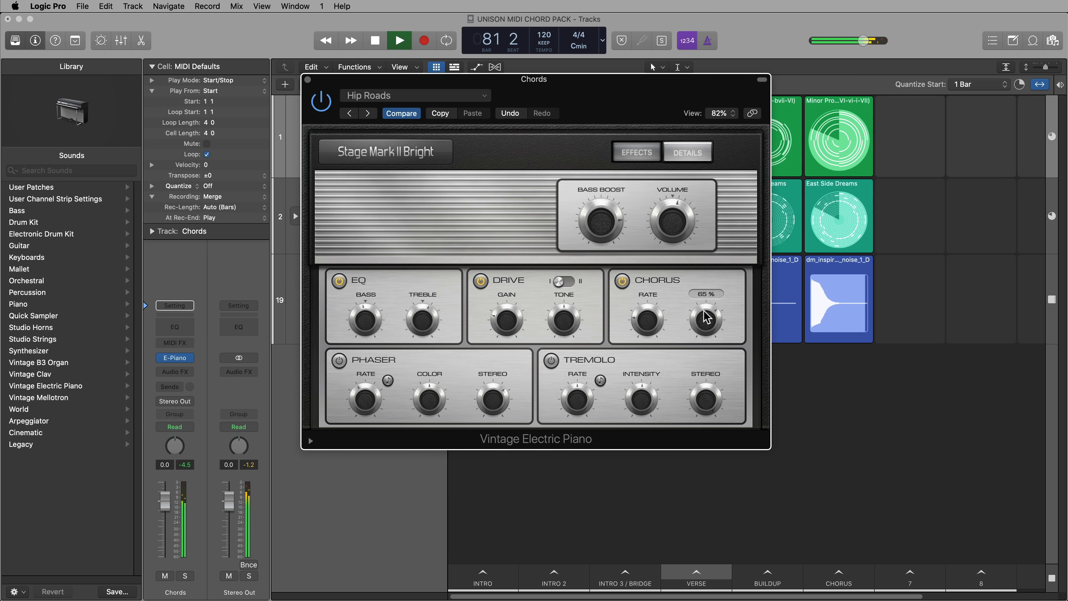
left_click_drag(699, 332, 693, 358)
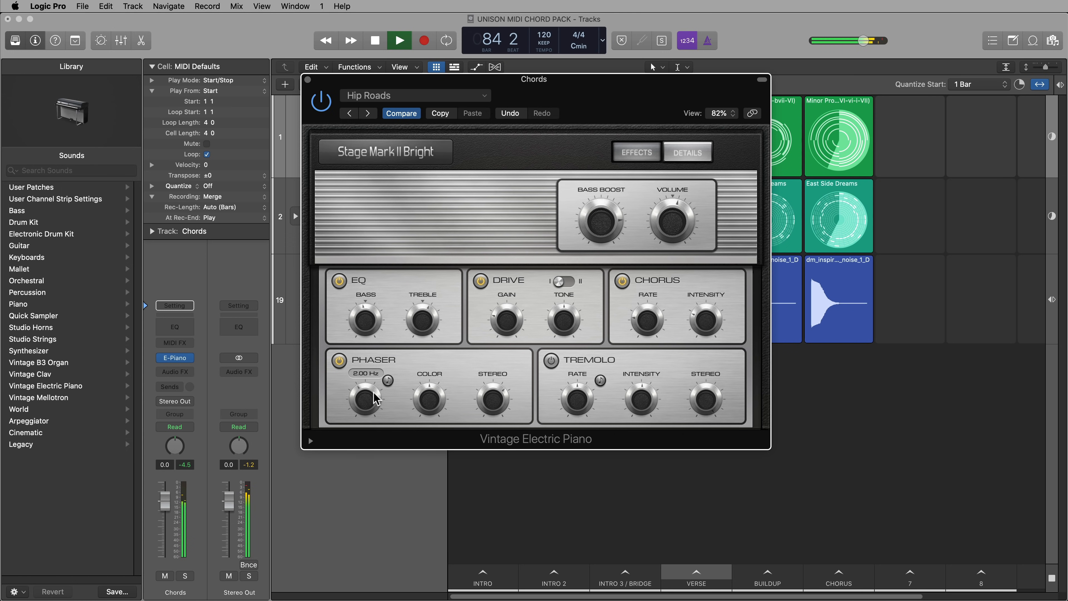
left_click(551, 360)
mouse_move(725, 390)
mouse_move(640, 407)
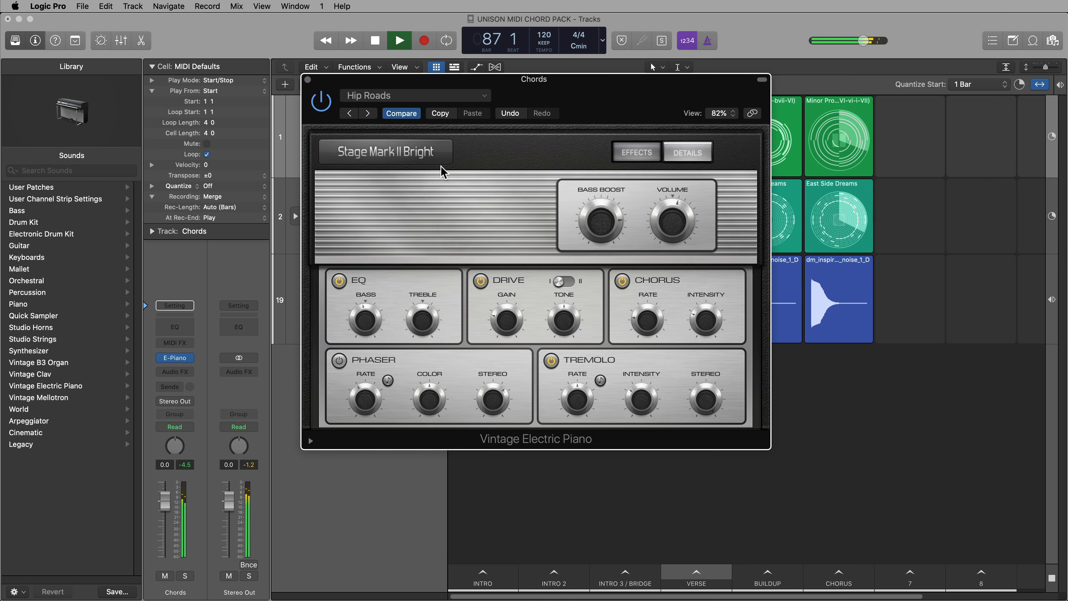
key("space")
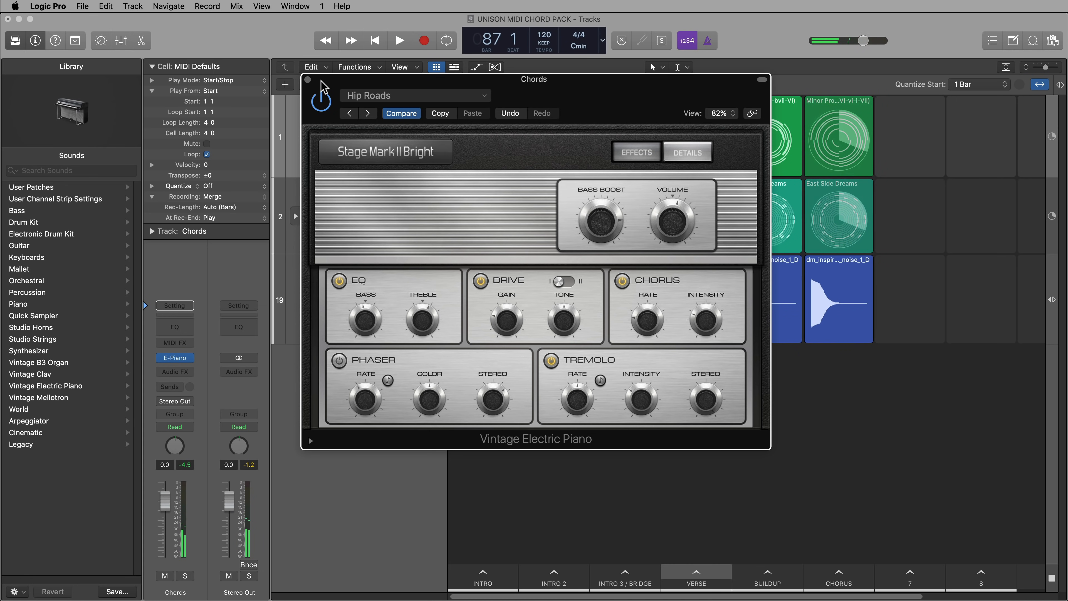
left_click(307, 79)
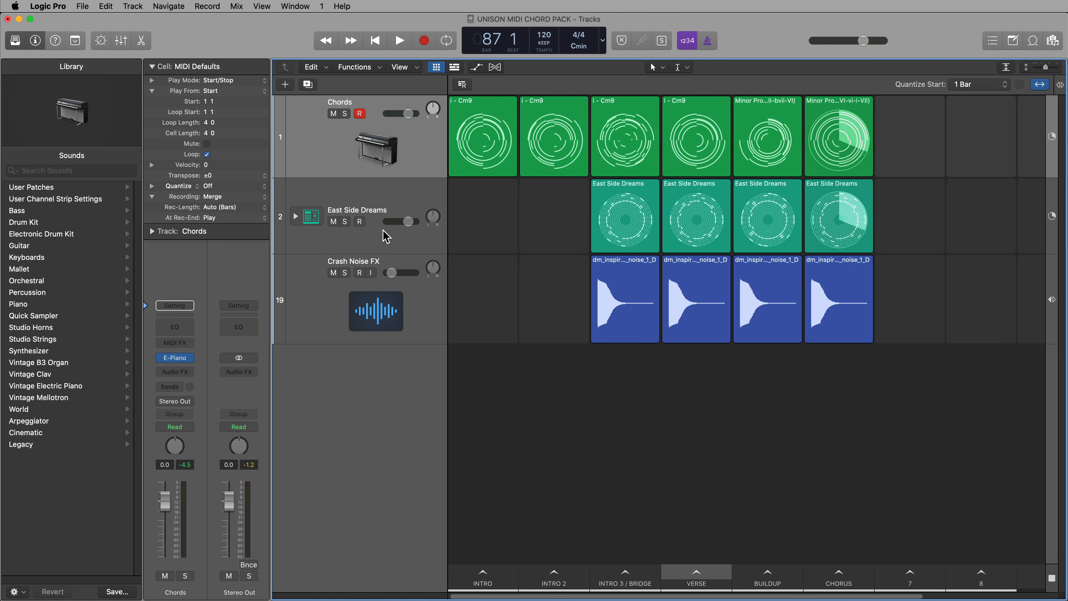
Add an instrument track named Pad directly below Chords and copy all six Chords cells into it
double_click(374, 437)
left_click_drag(370, 404, 344, 223)
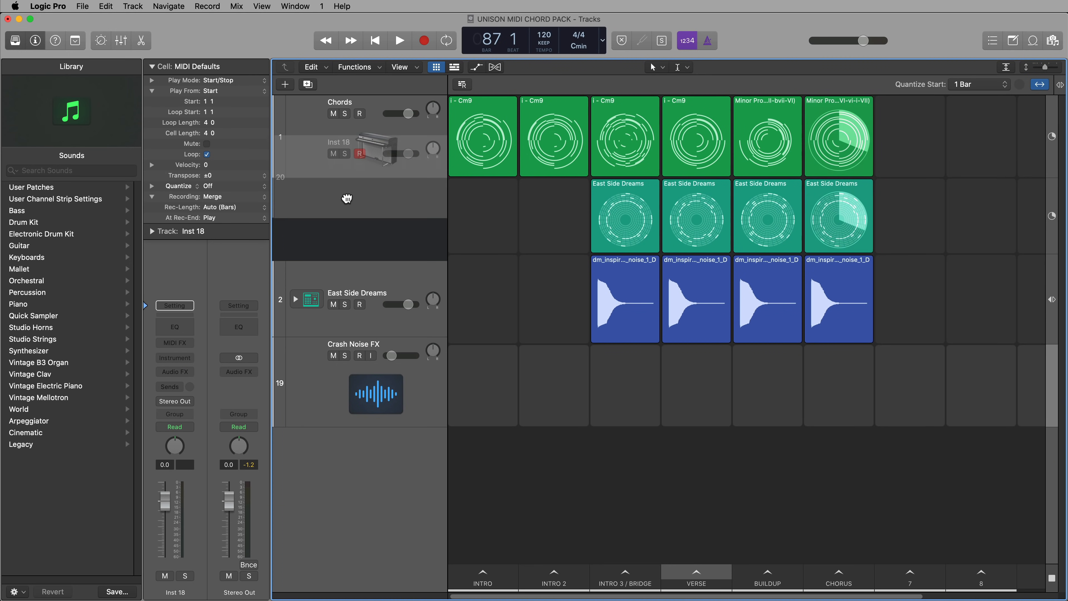
mouse_move(500, 140)
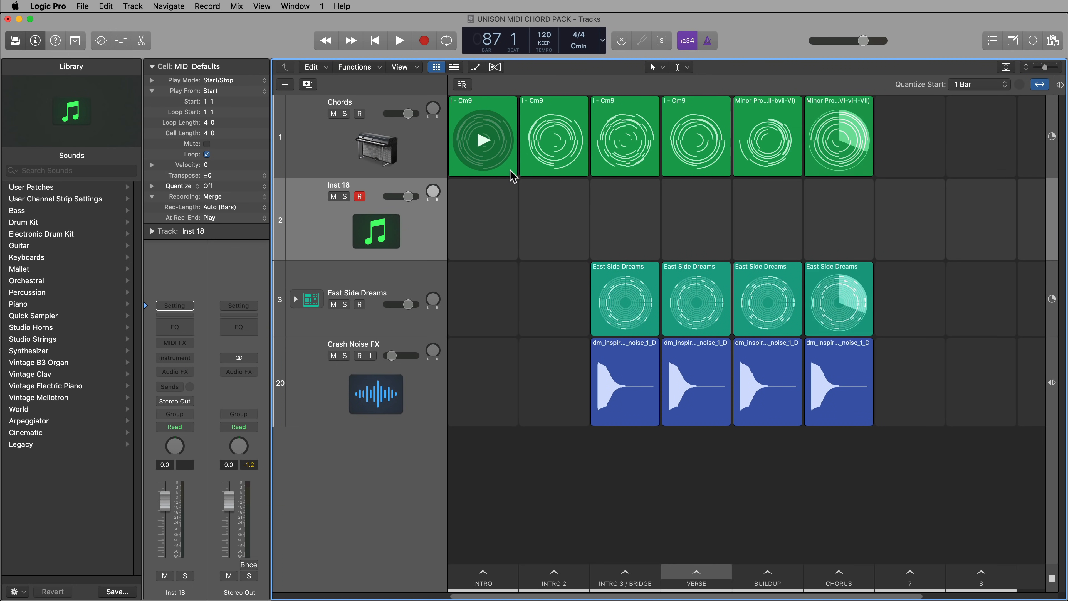
left_click_drag(502, 183, 810, 163)
left_click_drag(510, 173, 508, 221)
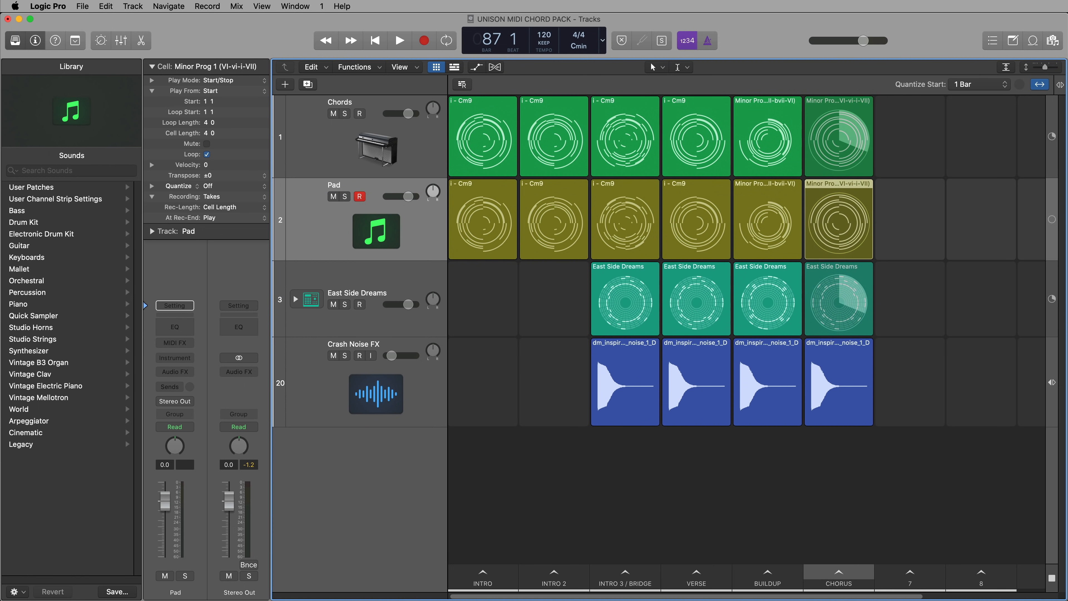
Load the stereo Alchemy instrument on the Pad track and filter its presets to the Pads category
left_click(184, 358)
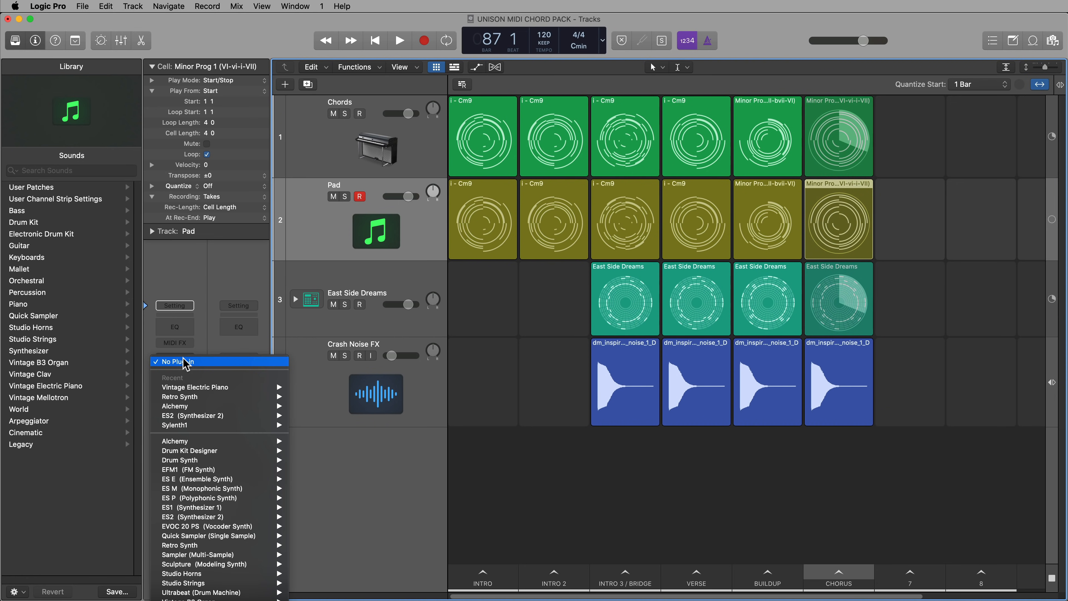
mouse_move(236, 445)
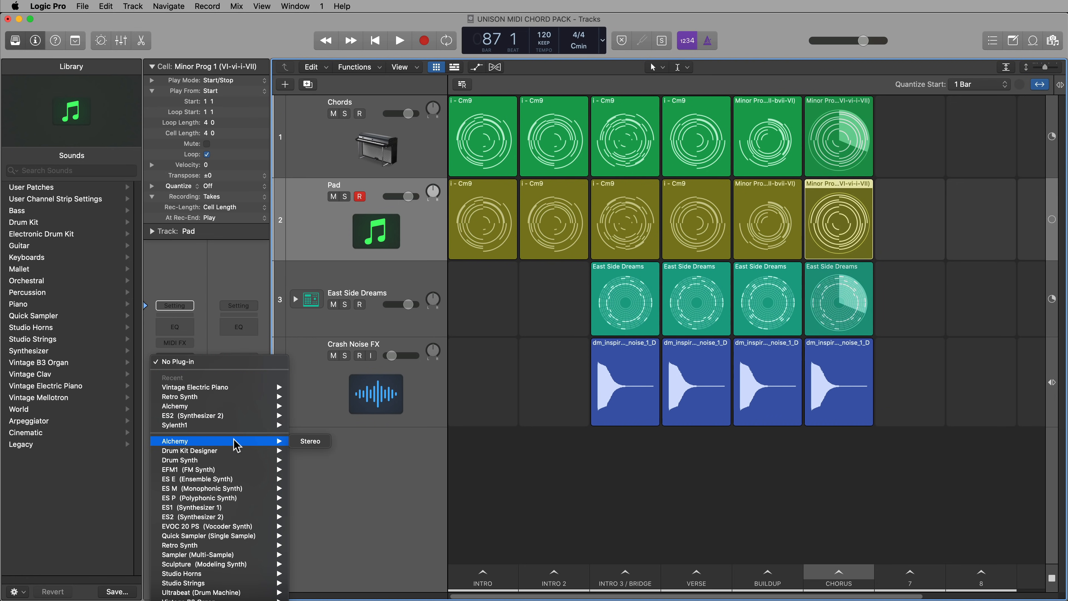
left_click(299, 442)
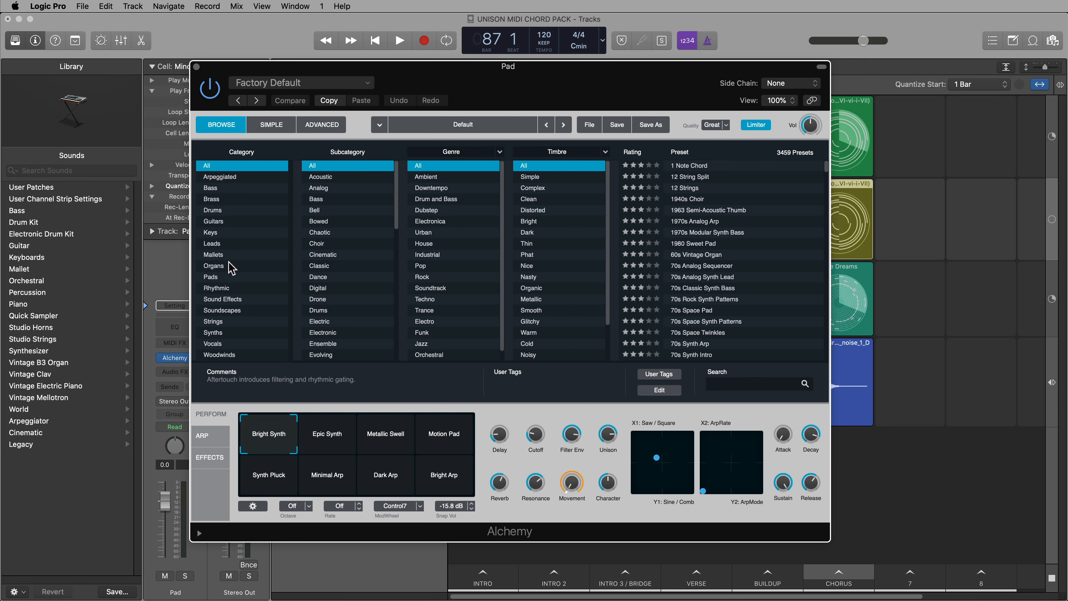
left_click(234, 276)
Audition the Aether Choir, Air Choir Sweep and Alien Rainforest presets during playback, load Alone instead, and stop
left_click(696, 276)
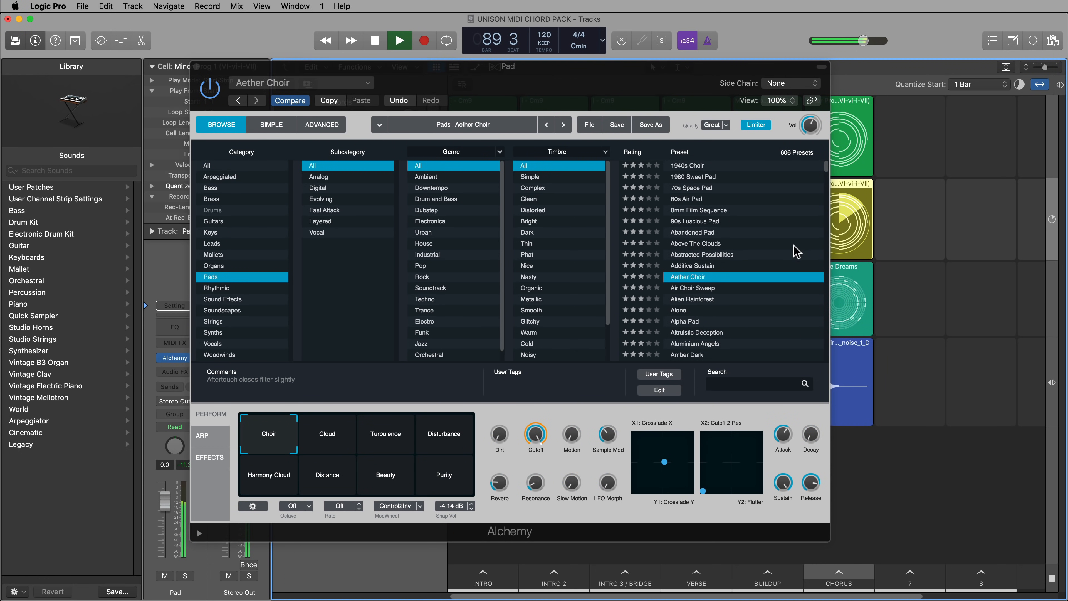
left_click(740, 289)
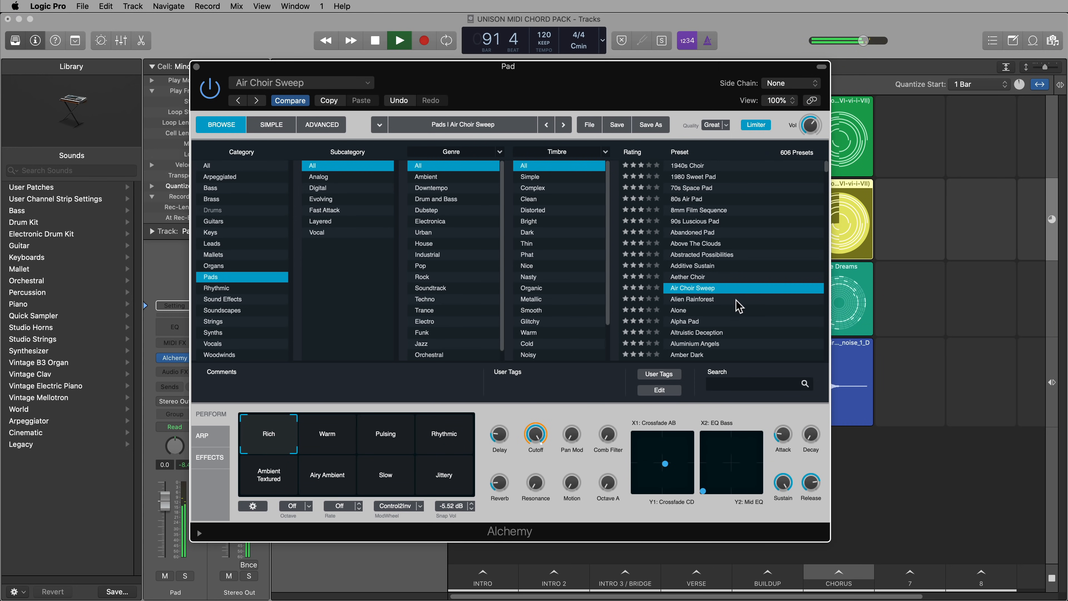
left_click(735, 299)
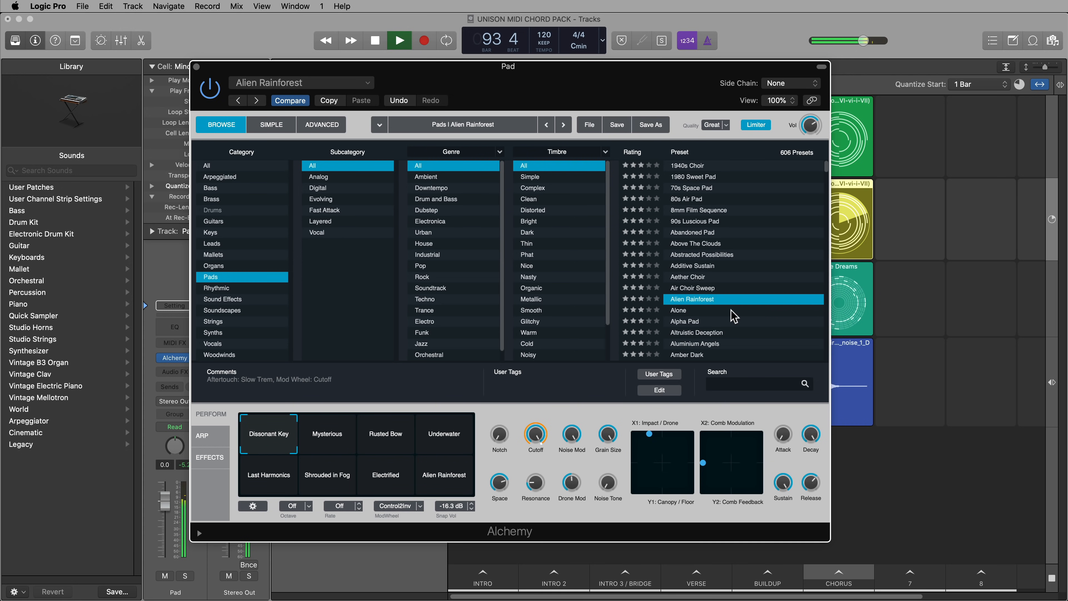
left_click(733, 310)
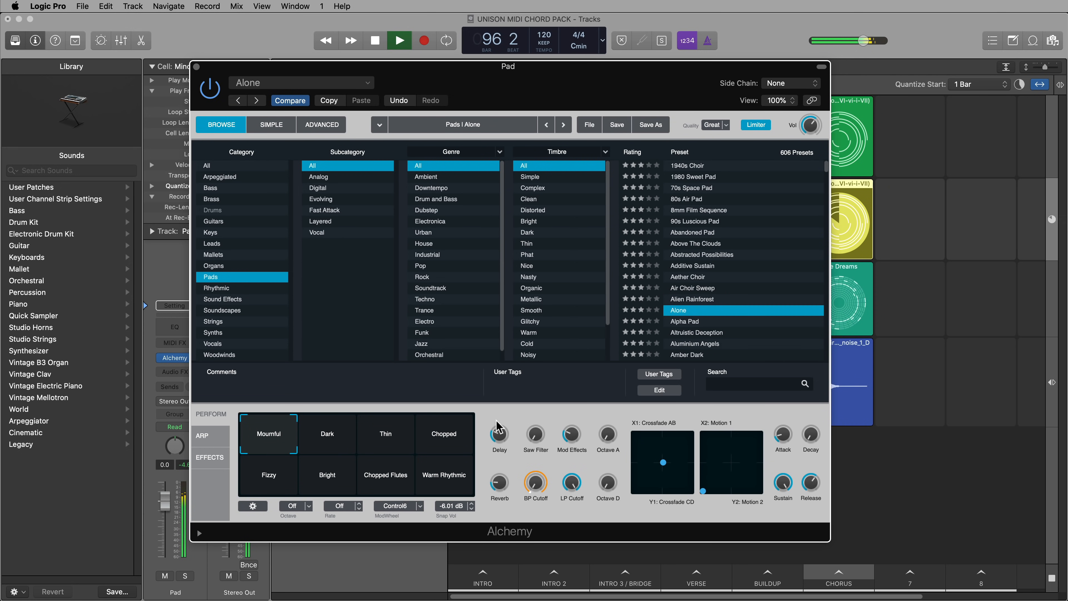
left_click_drag(311, 440, 279, 436)
key("space")
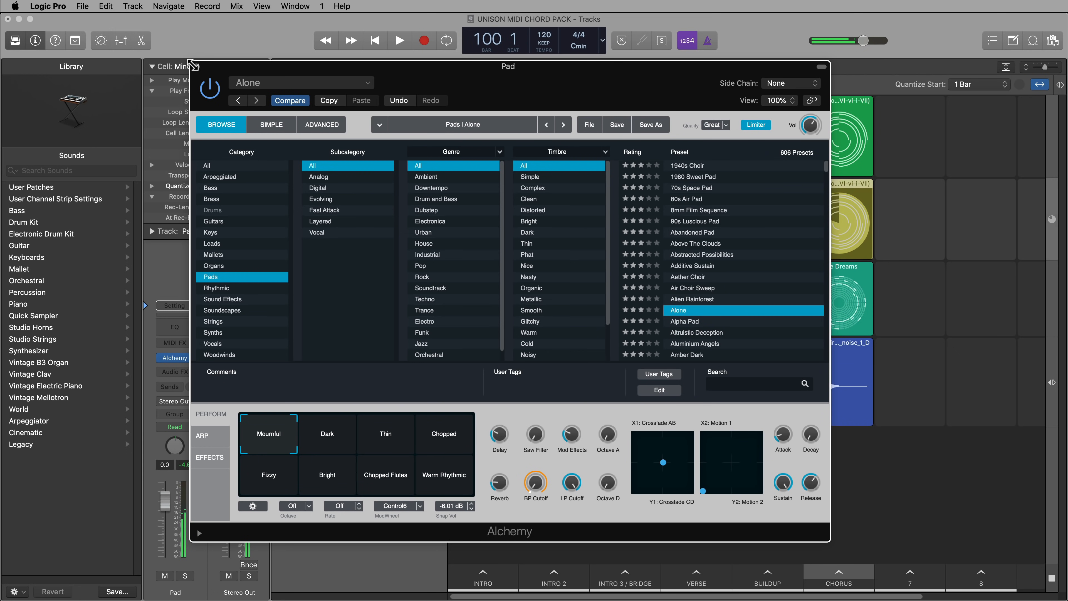
Close Alchemy, lower the Pad track's volume to -11.0 dB and disarm its recording
key("super+w")
left_click_drag(414, 197, 403, 197)
left_click(362, 199)
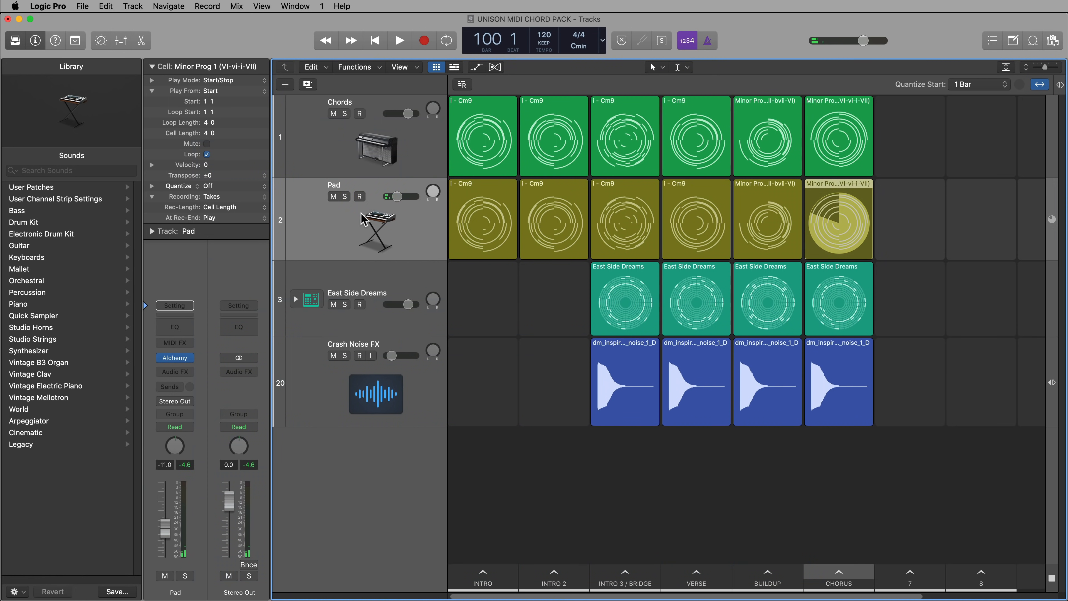
mouse_move(504, 114)
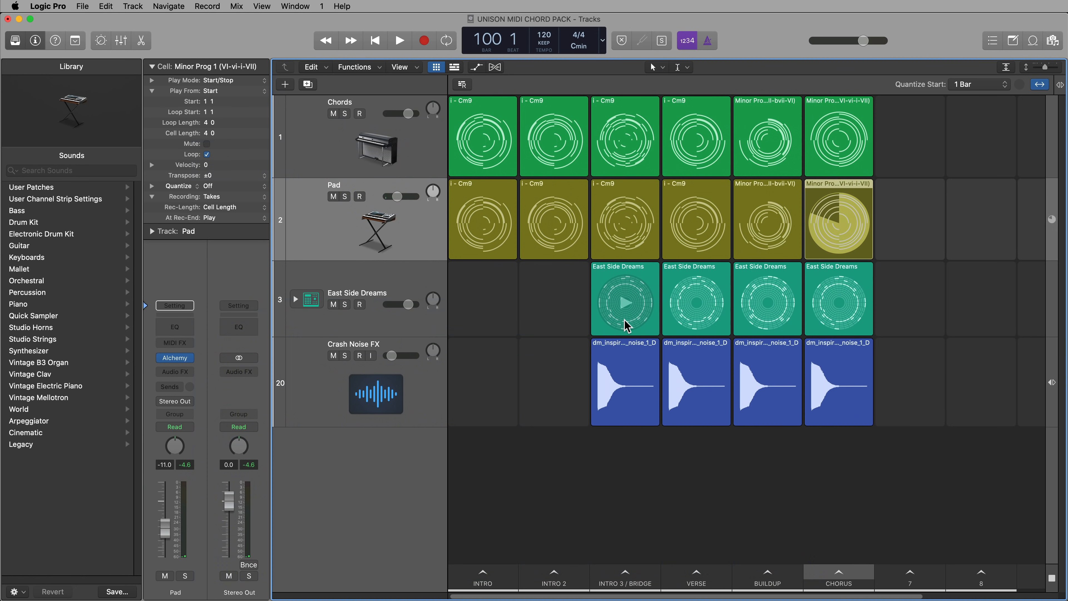
Open the mixer and add sends from the Chords channel to Bus 4 and Bus 5
key("x")
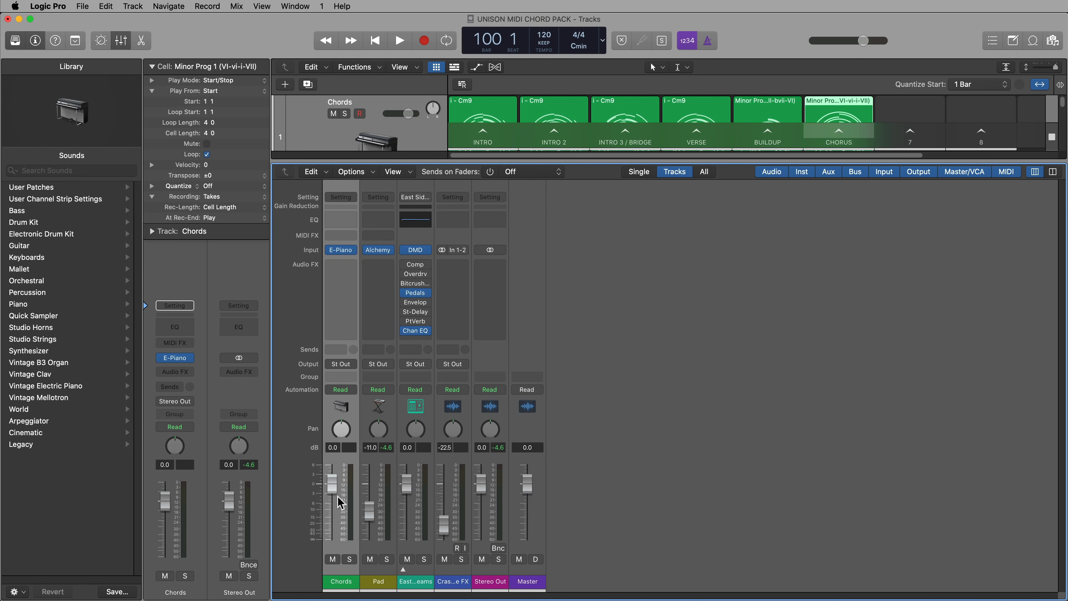
left_click(341, 349)
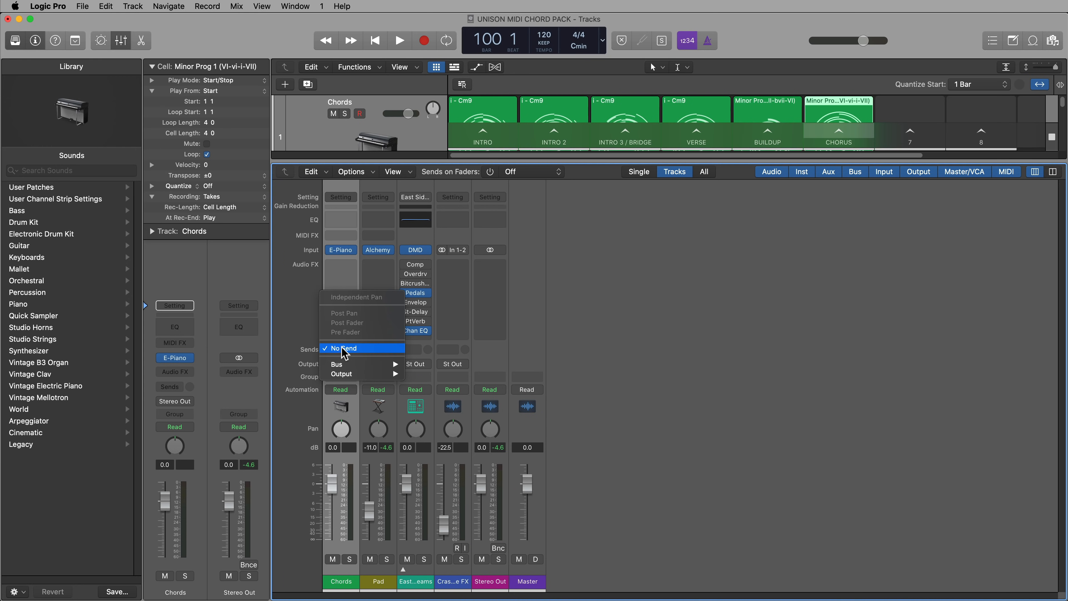
mouse_move(394, 370)
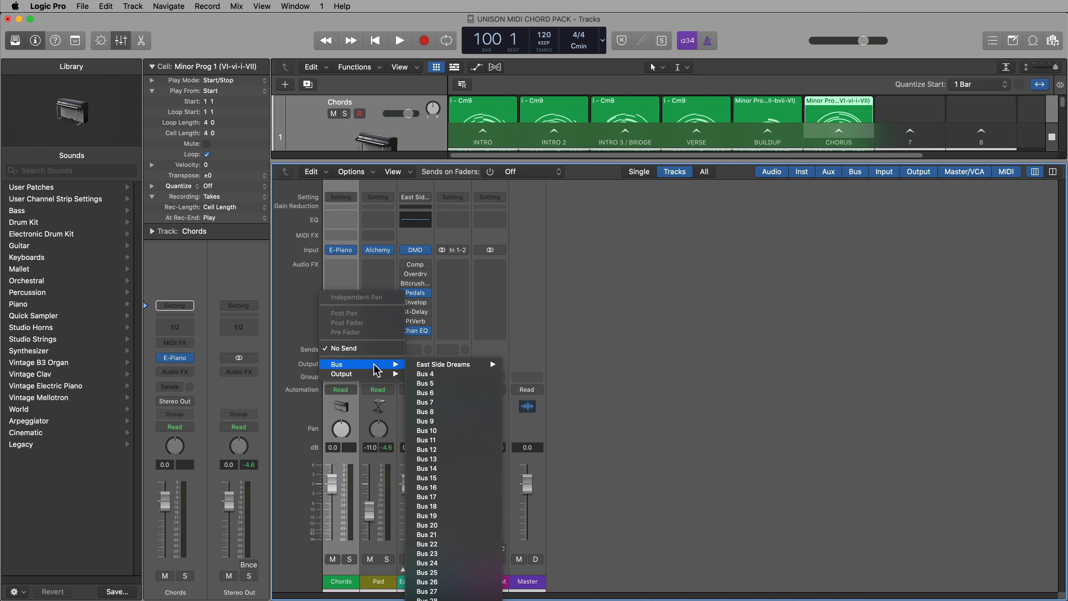
left_click(449, 374)
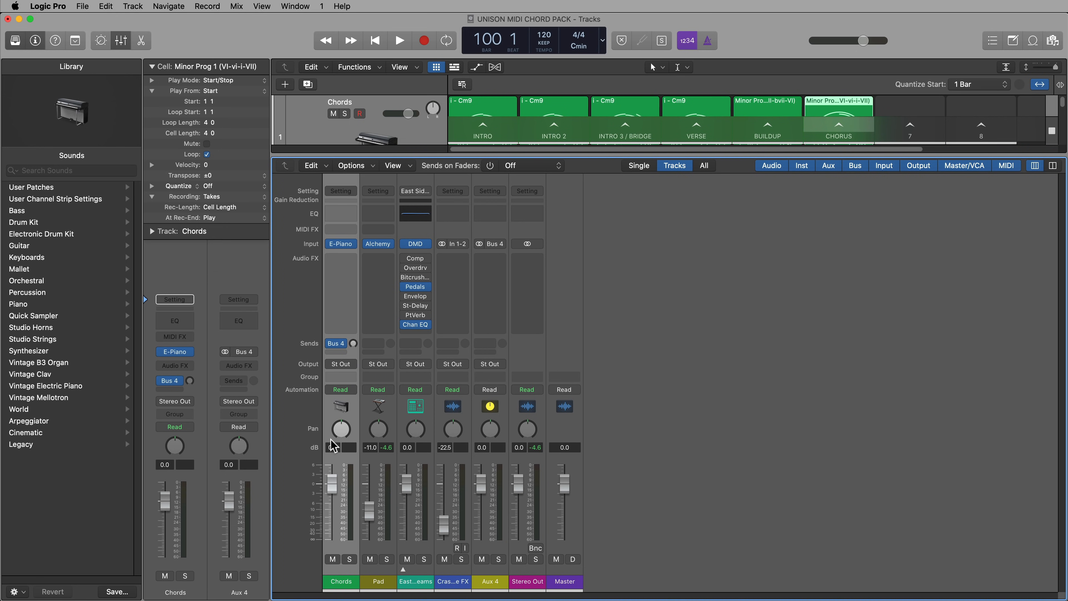
left_click(331, 353)
mouse_move(380, 366)
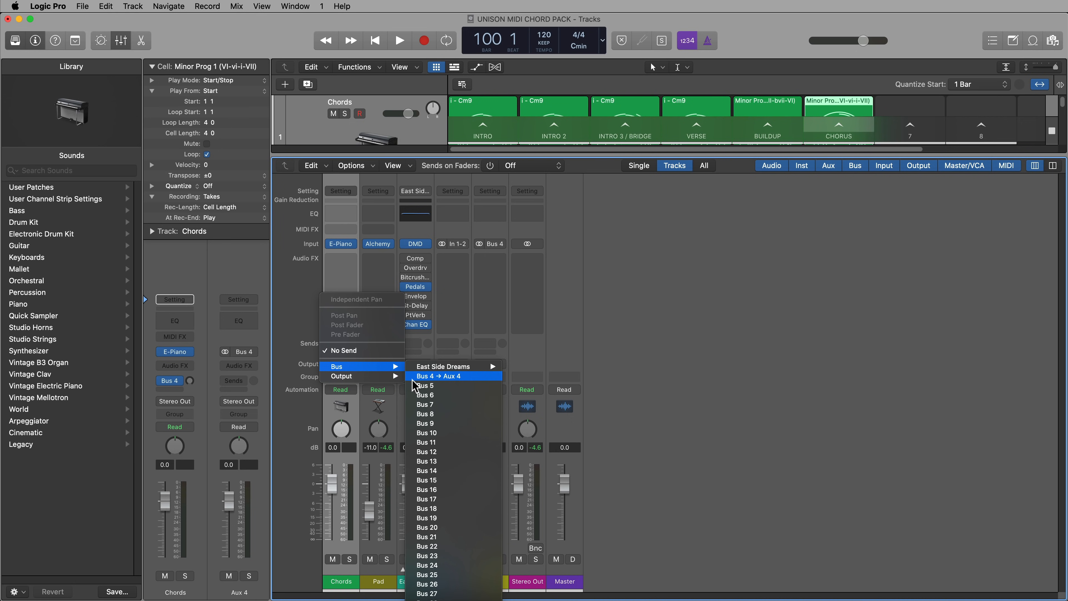
left_click(418, 386)
Name the Bus 4 aux channel Delay FX and the Bus 5 aux channel Reverb
double_click(498, 580)
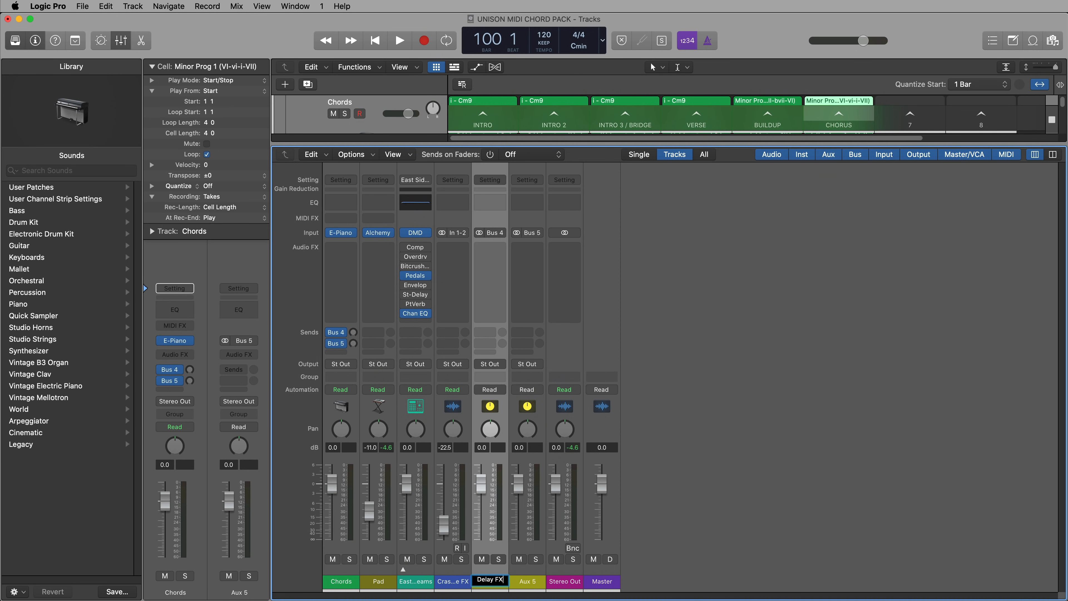
double_click(527, 579)
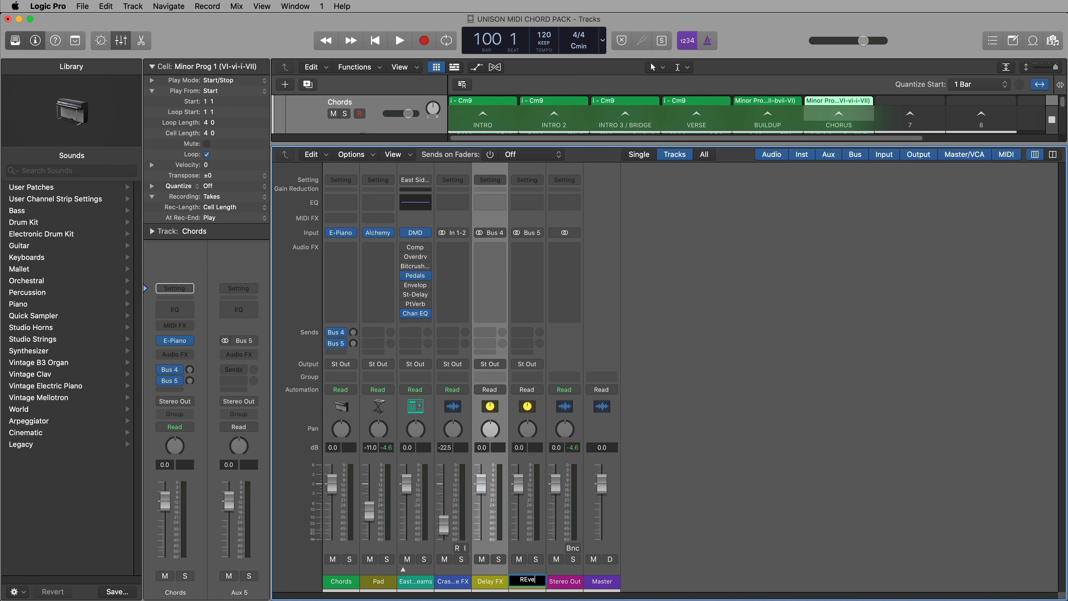
type("Reverb")
key("Return")
Solo the Delay FX and Chords channels and set the Chords send to Bus 4 to 0.0 dB
left_click(498, 559)
left_click(349, 558)
left_click(353, 332, "alt")
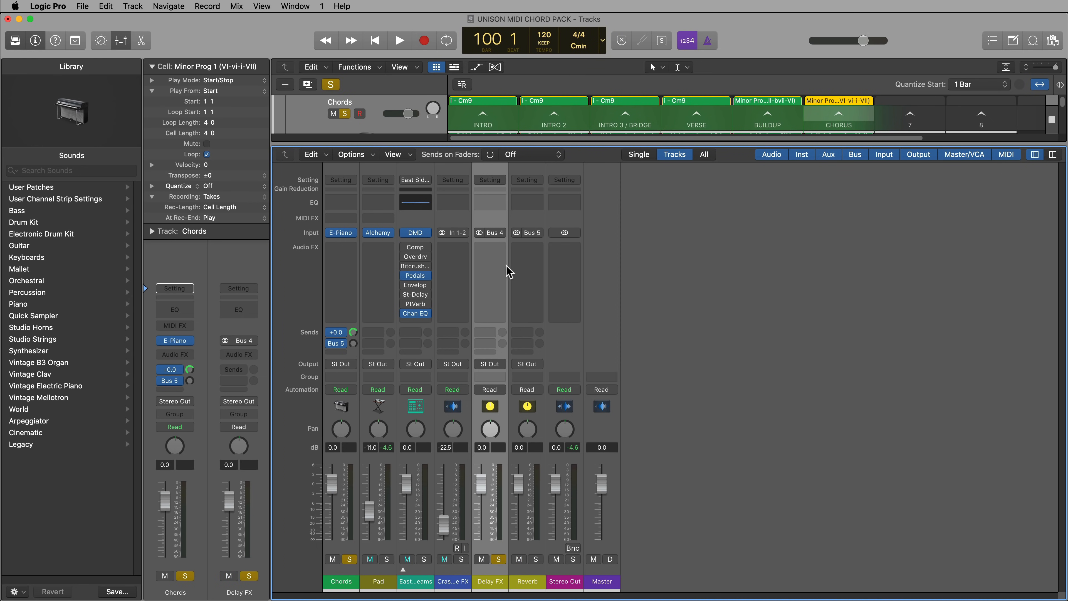
Insert a Stereo Delay in stereo on the Delay FX channel
left_click(500, 257)
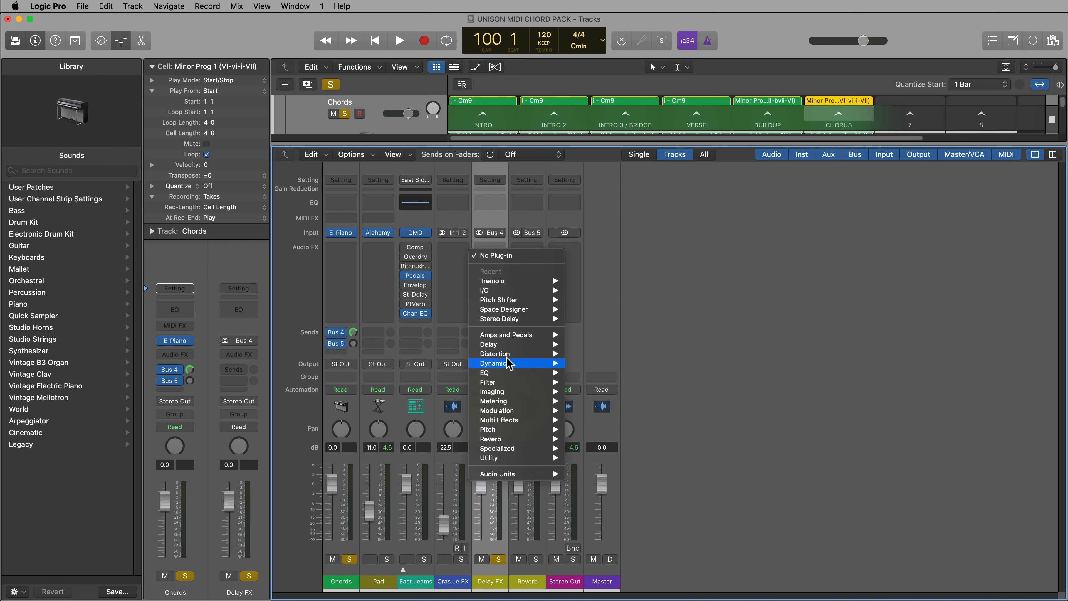
mouse_move(511, 344)
mouse_move(597, 372)
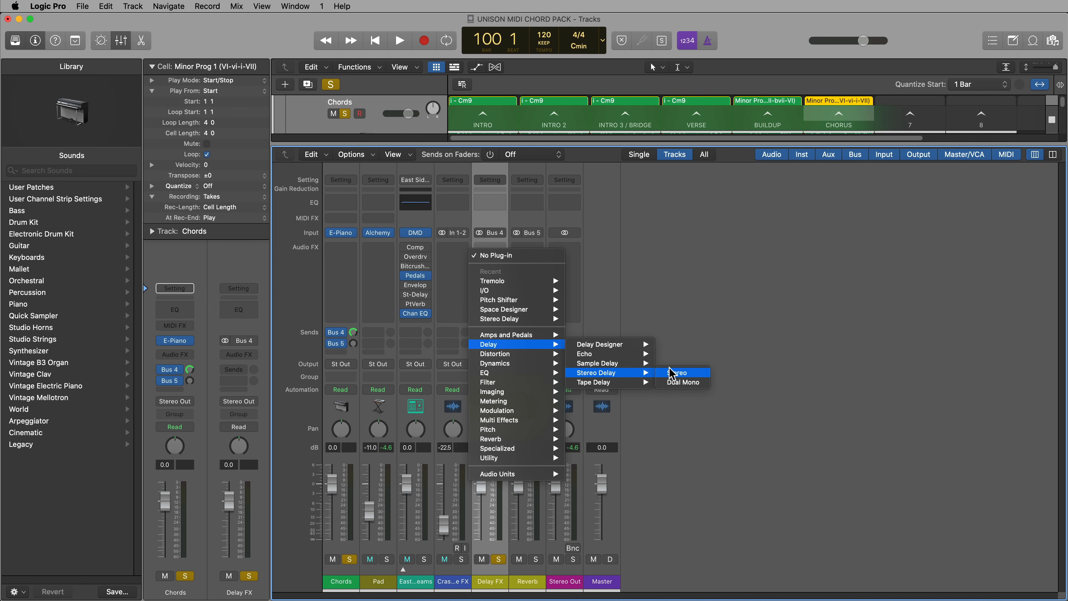
left_click(673, 371)
While the Chorus scene plays, set the left delay's cuts to 160 and 2200 Hz and the right's to 290 and 3900 Hz
left_click(832, 119)
left_click_drag(642, 395, 675, 400)
left_click_drag(785, 395, 827, 402)
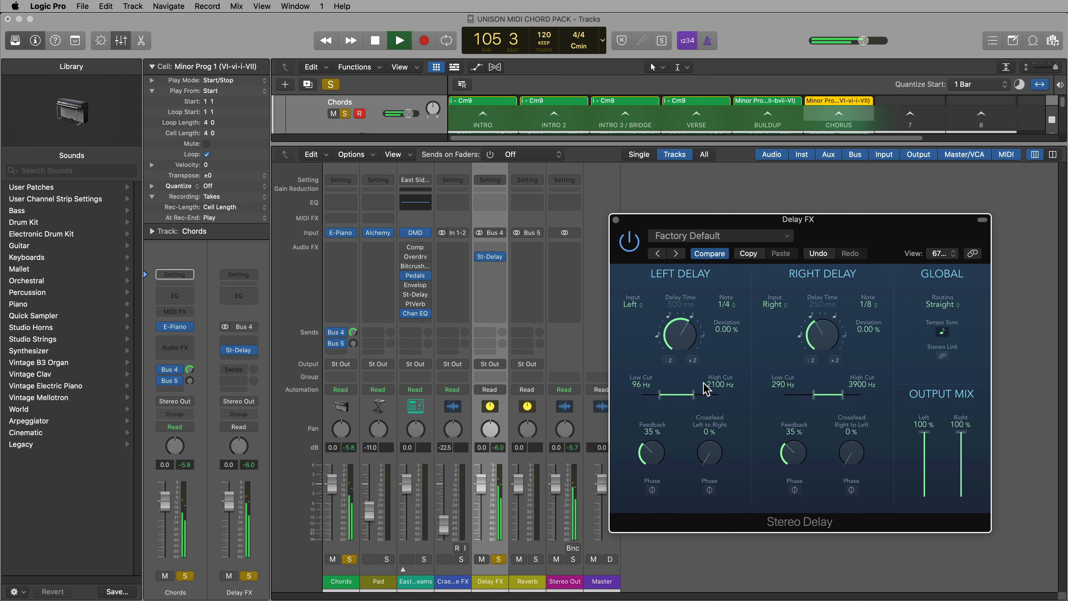
left_click_drag(693, 393, 683, 396)
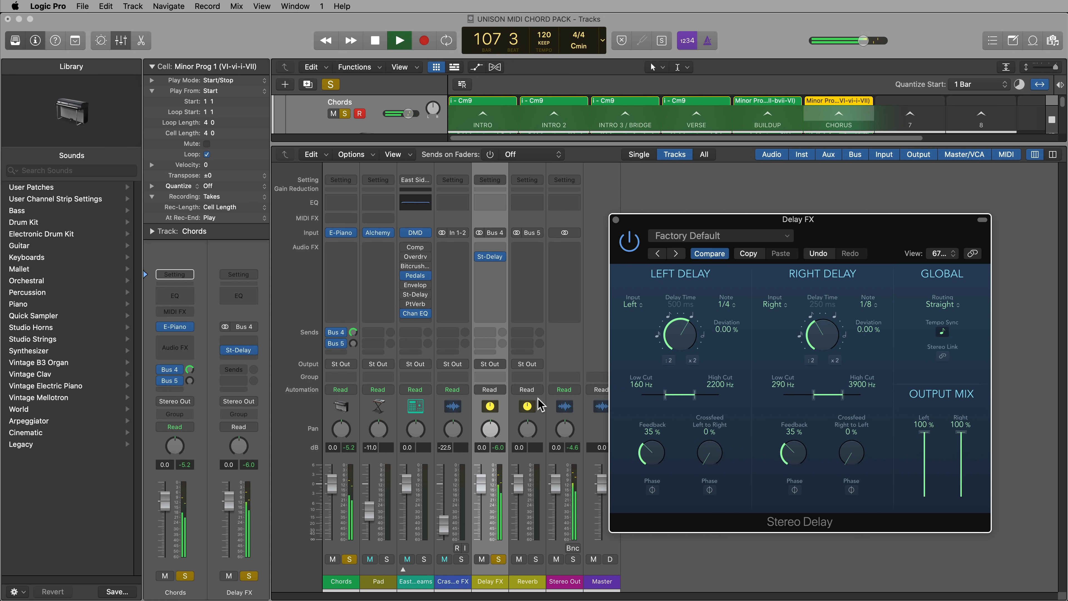
key("space")
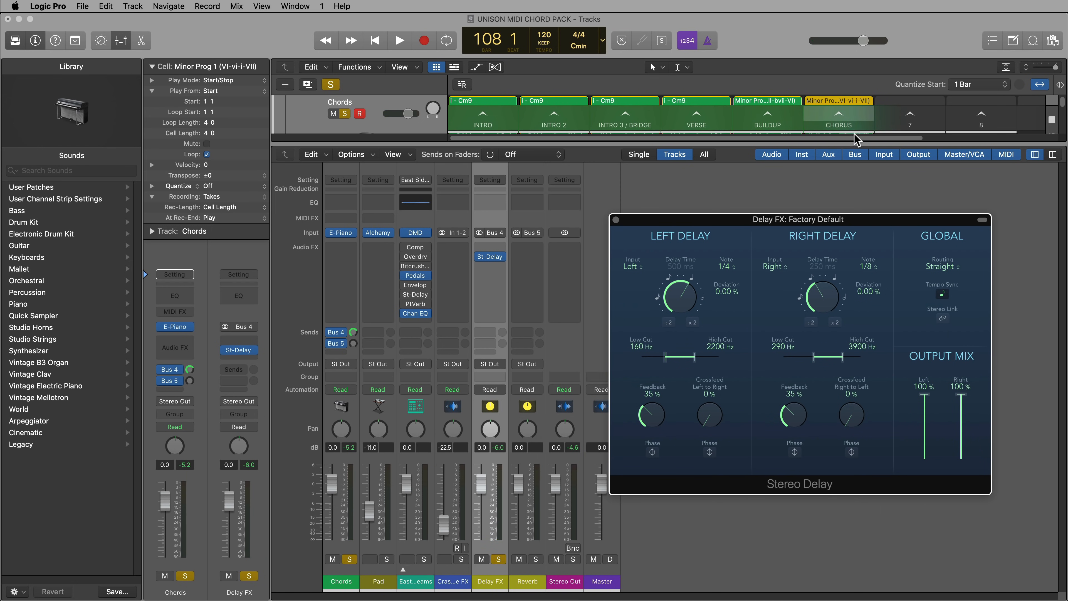
Insert a stereo Pitch Shifter before the Stereo Delay on Delay FX, with 12 semitones and a 66% mix
left_click_drag(851, 223, 894, 61)
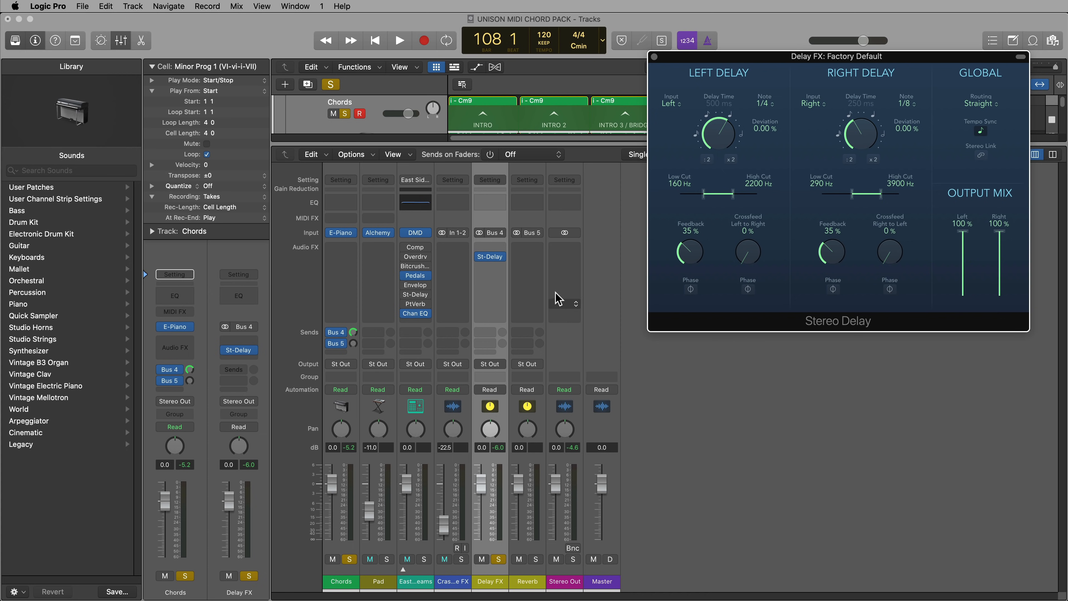
left_click(493, 248)
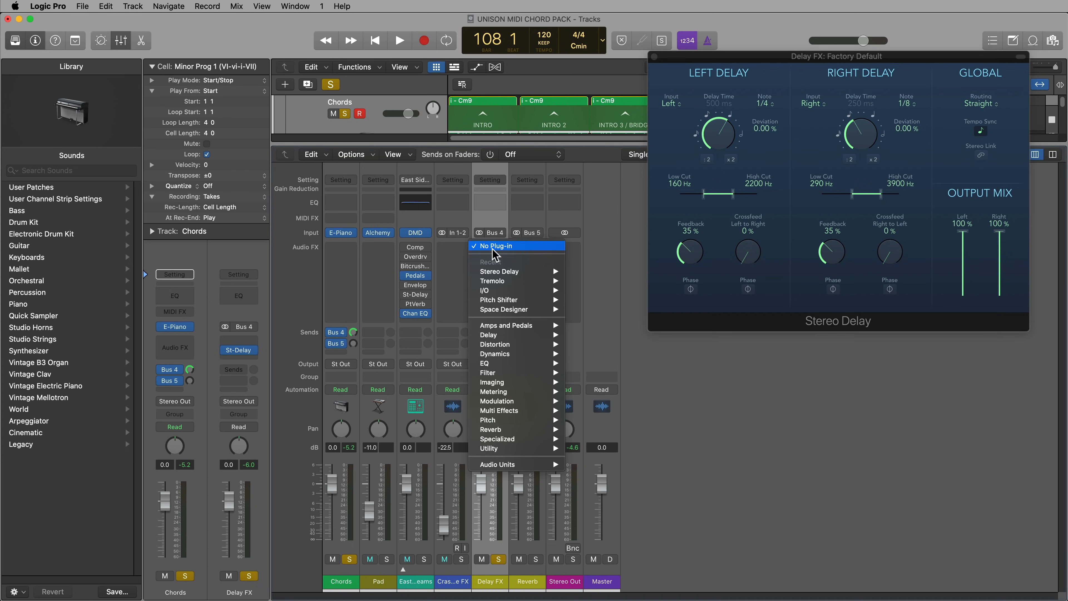
mouse_move(514, 419)
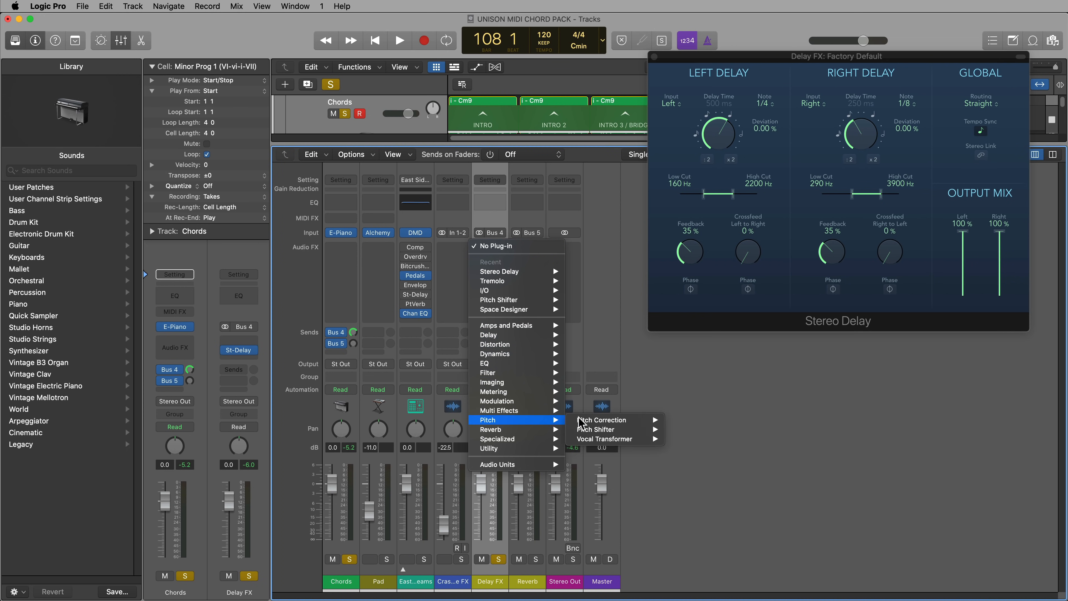
mouse_move(614, 424)
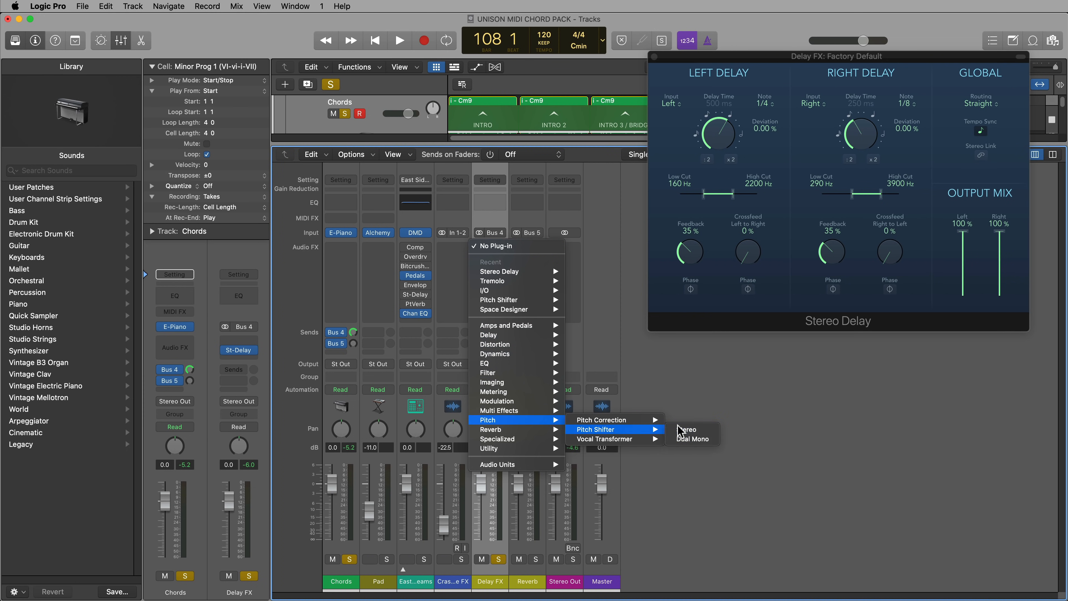
left_click(687, 429)
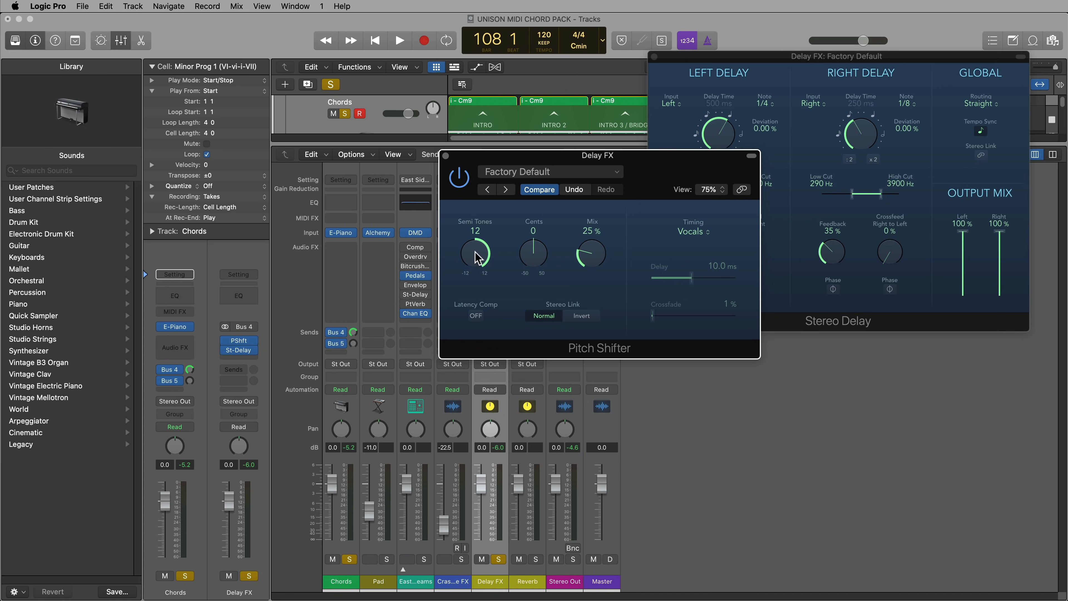
left_click_drag(597, 237, 593, 128)
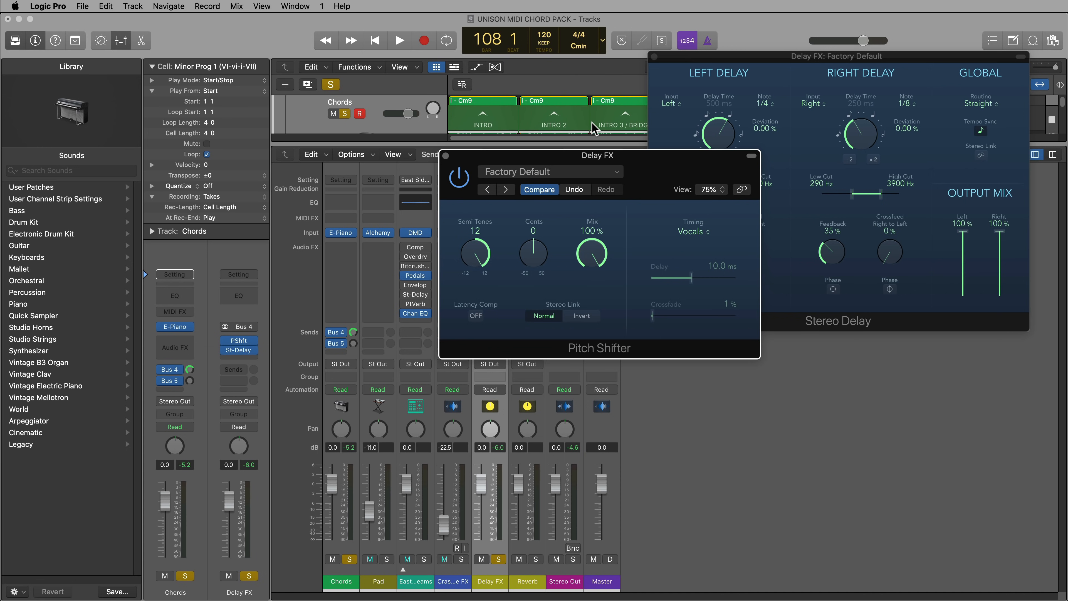
left_click_drag(599, 273, 593, 278)
left_click_drag(583, 328, 583, 312)
Set the Pitch Shifter's timing to Pitch Tracking, turn on latency compensation, and start playback to hear it
left_click(689, 231)
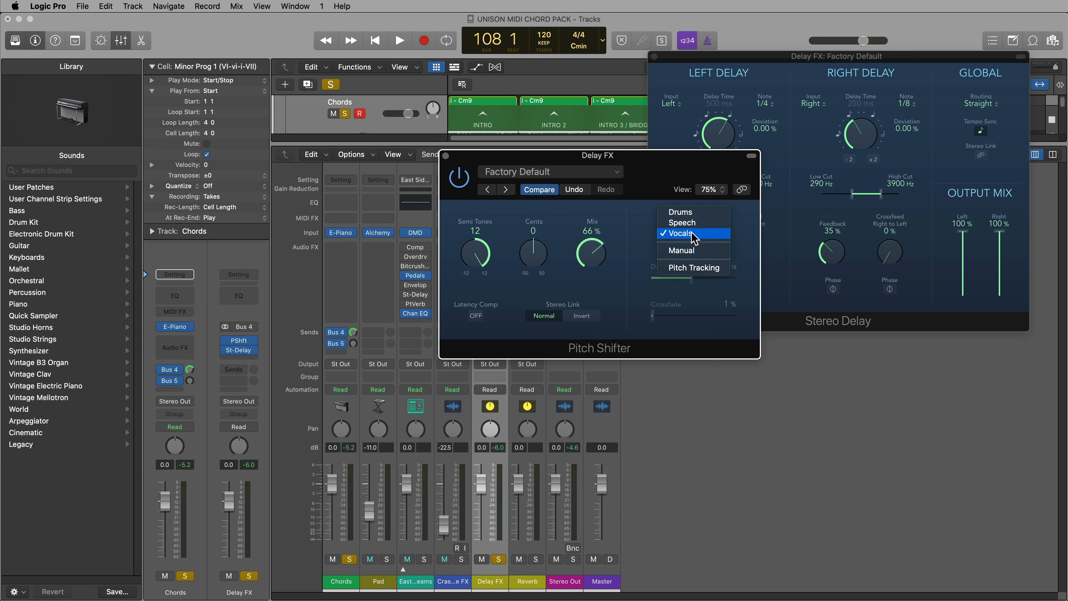
left_click(704, 269)
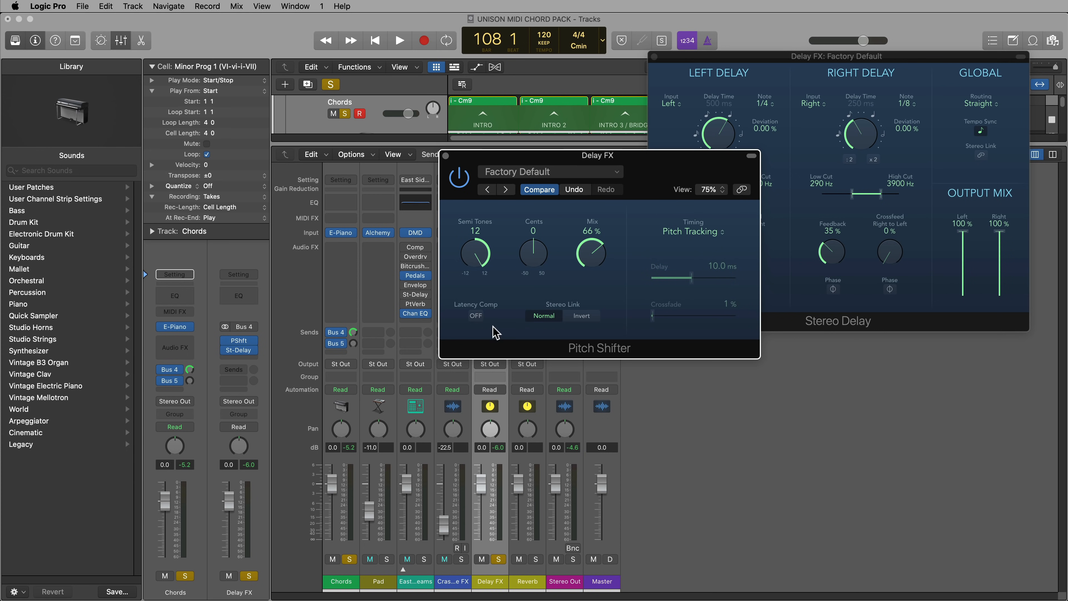
left_click(477, 316)
key("space")
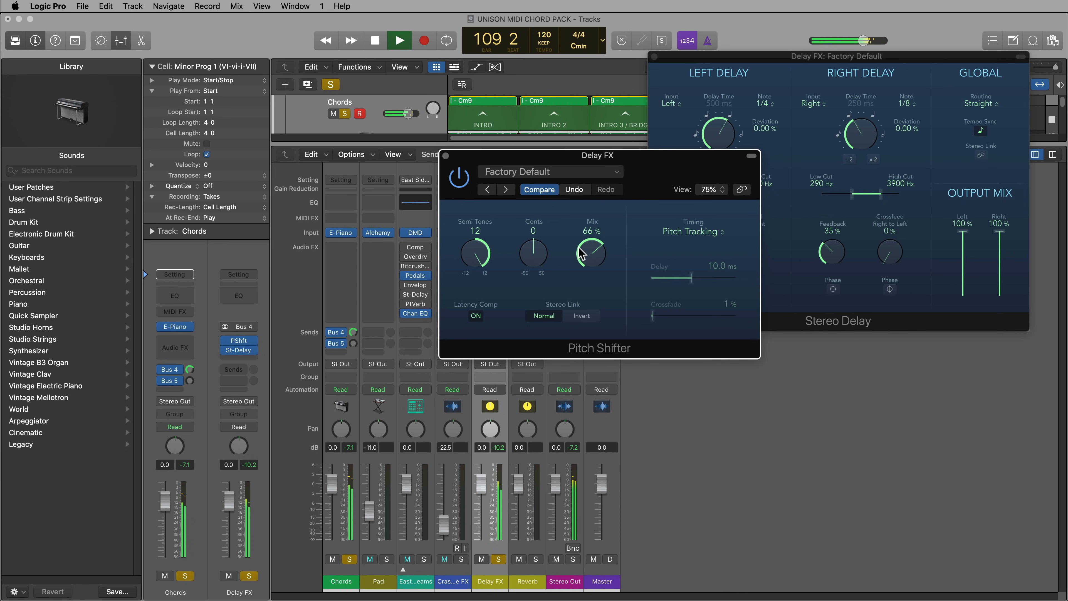
Set the Pitch Shifter's mix to 52% by ear on the Delay FX channel and stop playback
left_click_drag(594, 256, 580, 349)
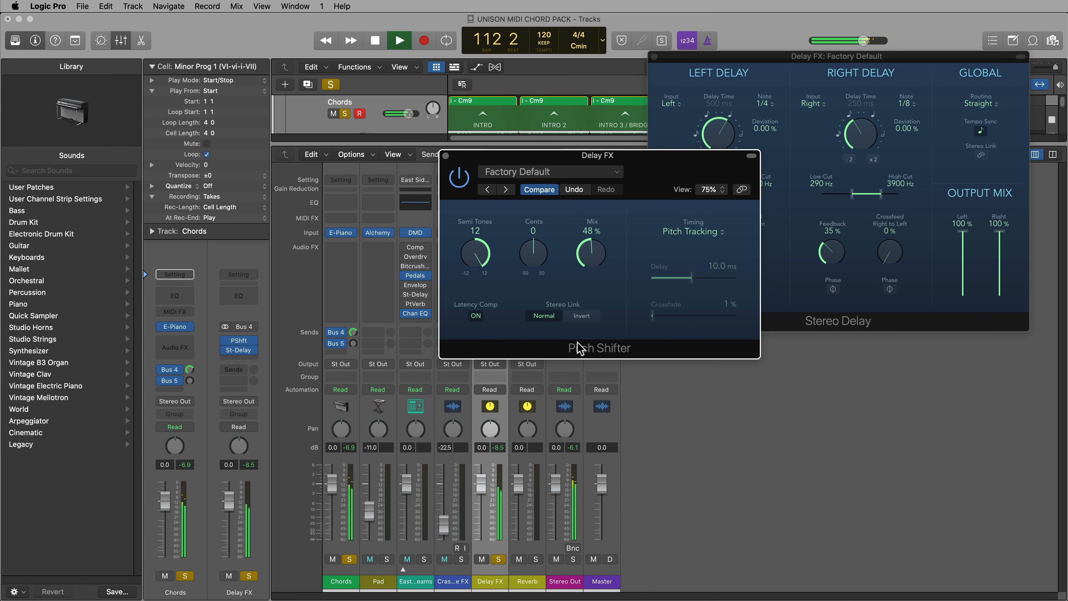
left_click_drag(592, 256, 593, 250)
left_click_drag(644, 157, 639, 161)
key("space")
Set the Pitch Shifter's mix to 100% and both the left and right output mix of the Stereo Delay to 62%
left_click_drag(963, 236, 965, 265)
left_click_drag(1006, 232, 1000, 256)
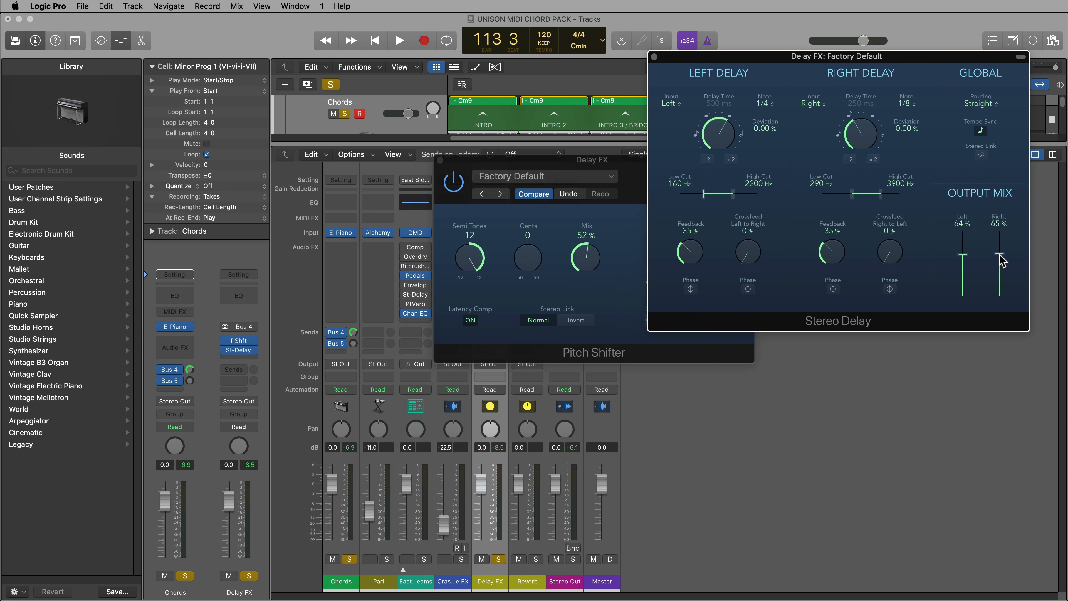
left_click(624, 256)
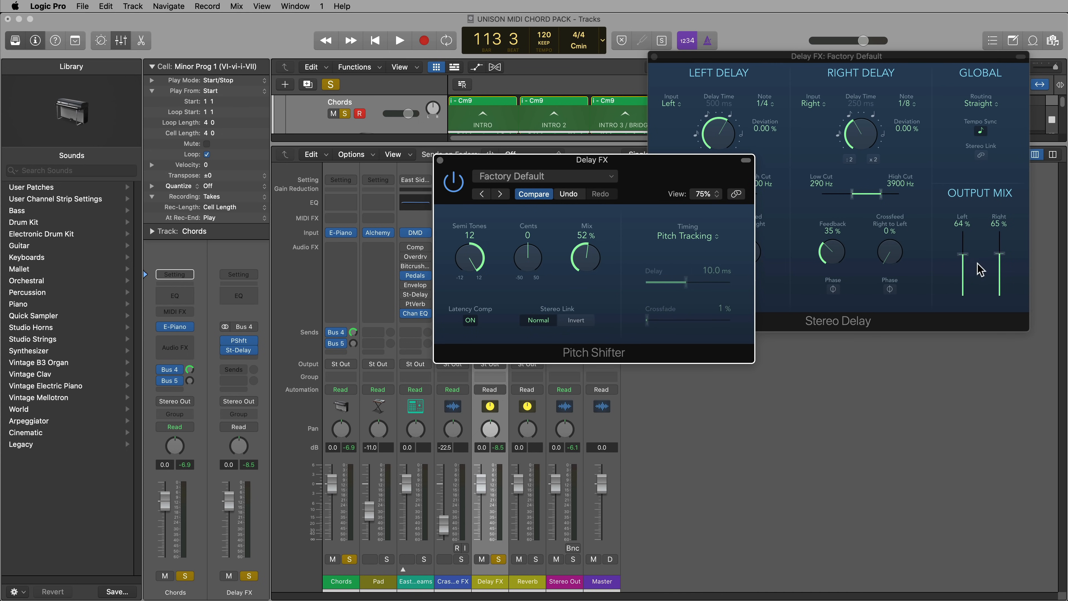
left_click_drag(572, 272, 561, 134)
mouse_move(958, 256)
left_mouse_down()
mouse_move(1002, 269)
mouse_move(945, 268)
mouse_move(967, 260)
left_mouse_up()
left_click(626, 235)
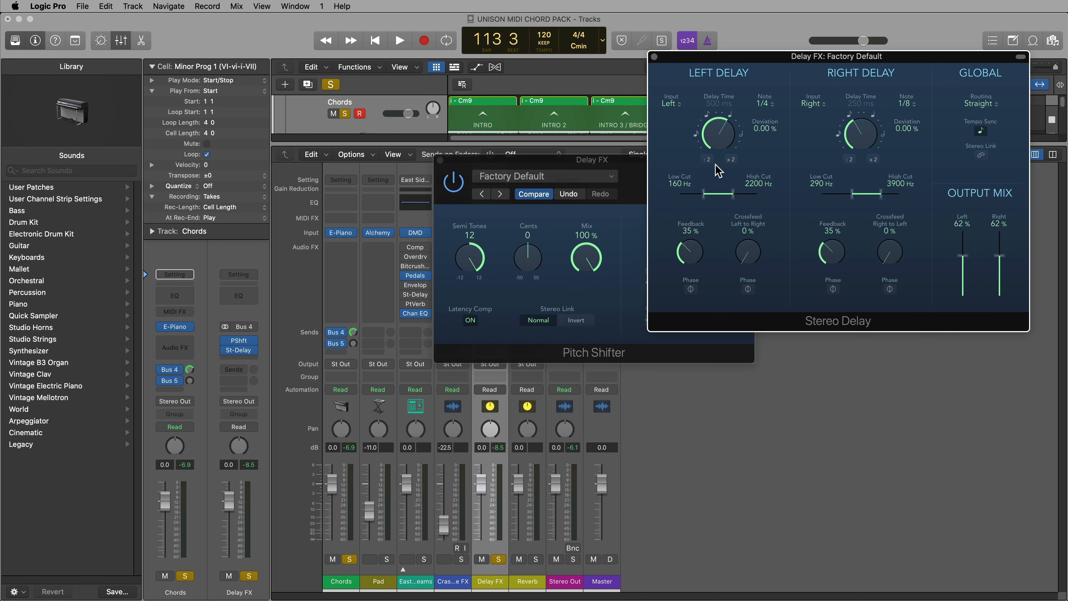
Play the chords through Delay FX to judge the delay, and close the Pitch Shifter and Stereo Delay windows
key("space")
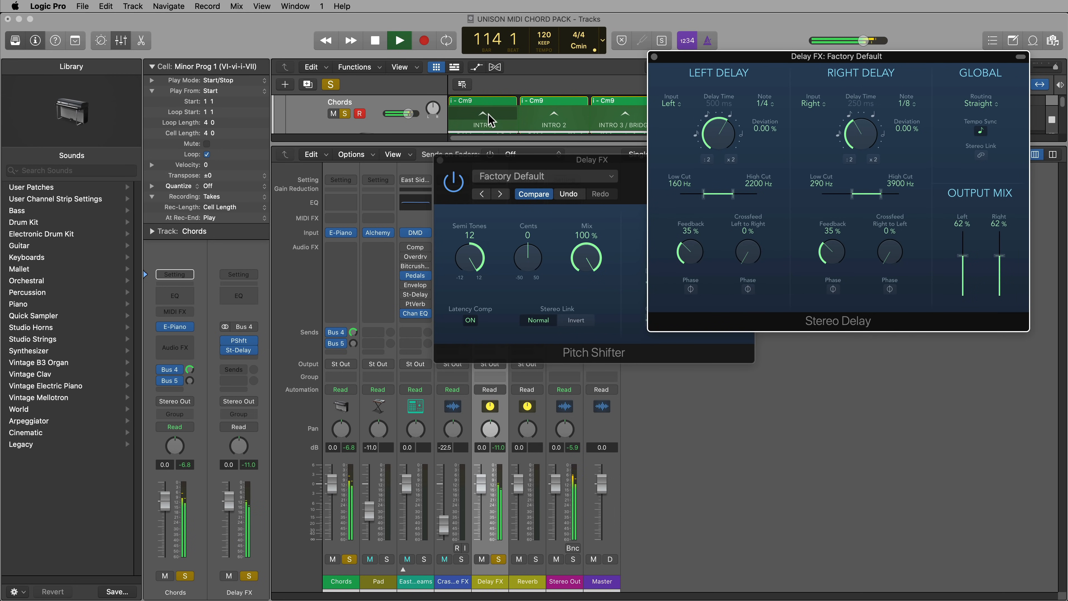
left_click(440, 160)
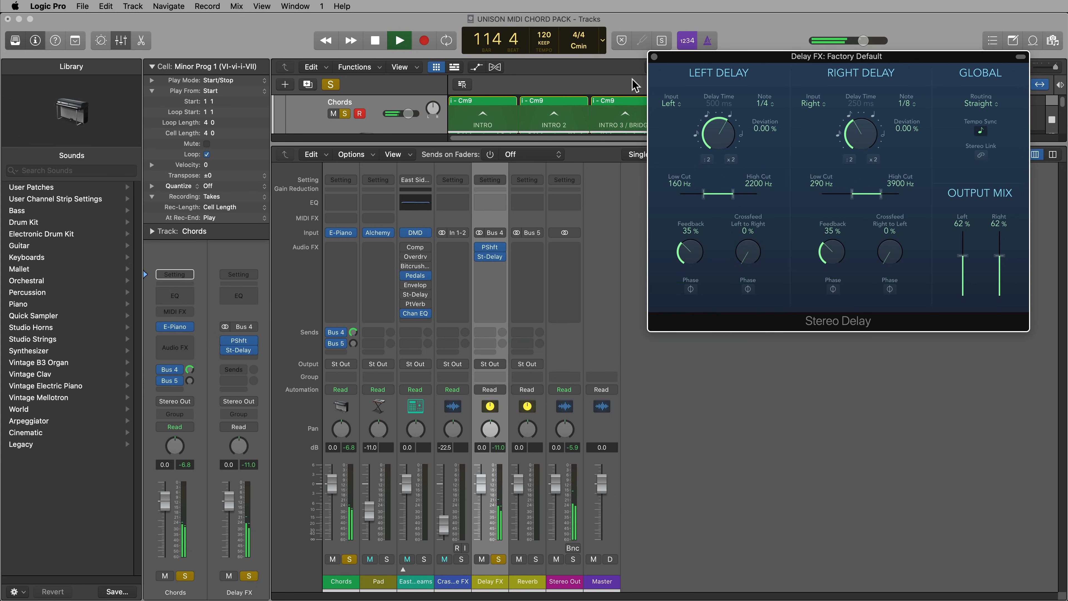
left_click(654, 56)
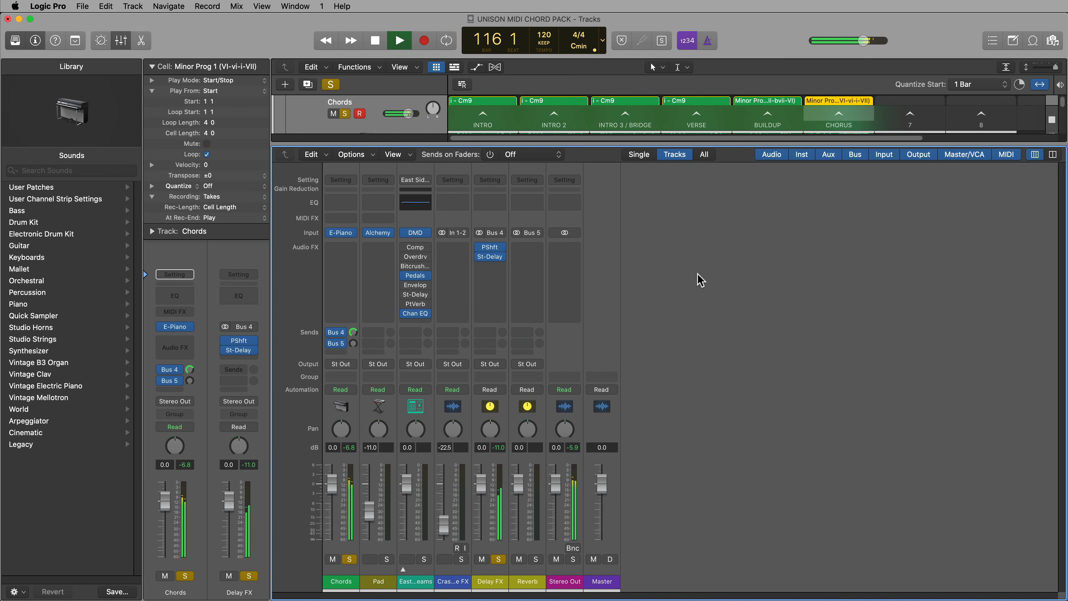
key("space")
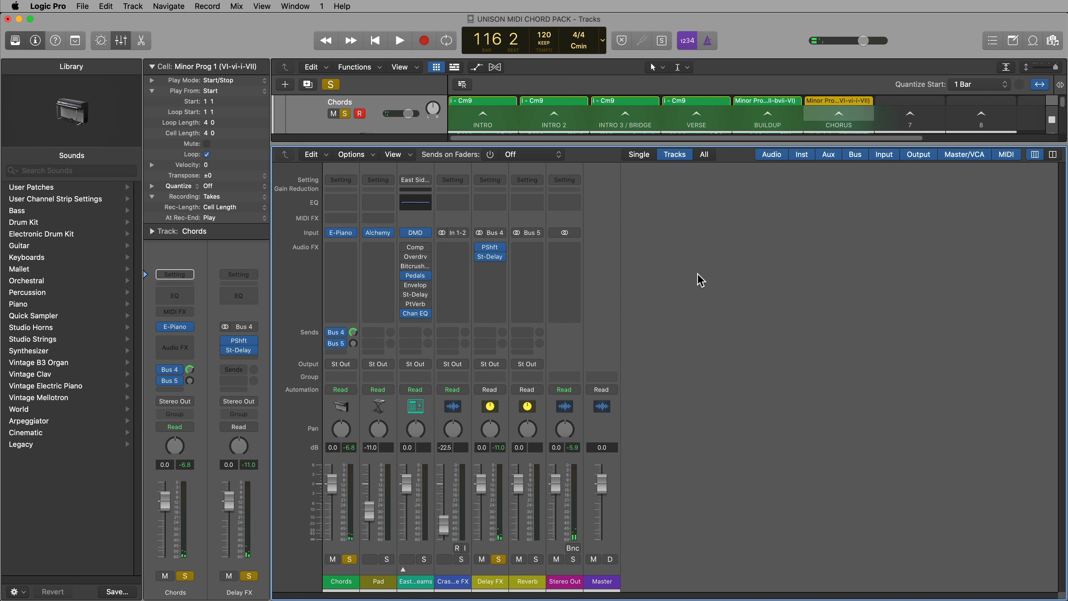
Insert a stereo Space Designer on the Reverb channel and load the large plate reverb preset 05.1s Shimmering Plate
left_click(528, 252)
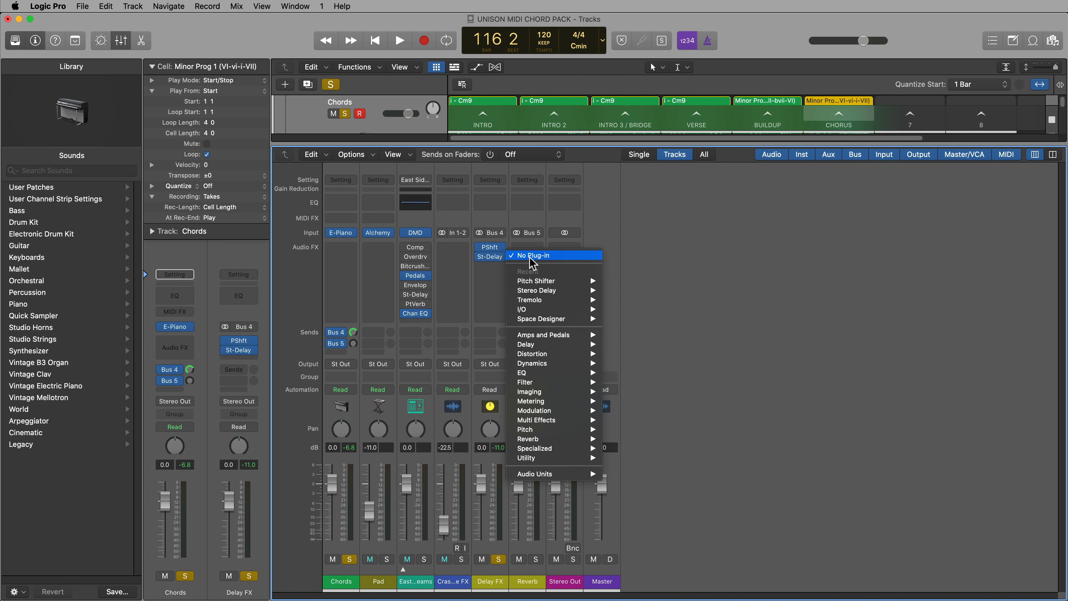
mouse_move(555, 439)
mouse_move(664, 467)
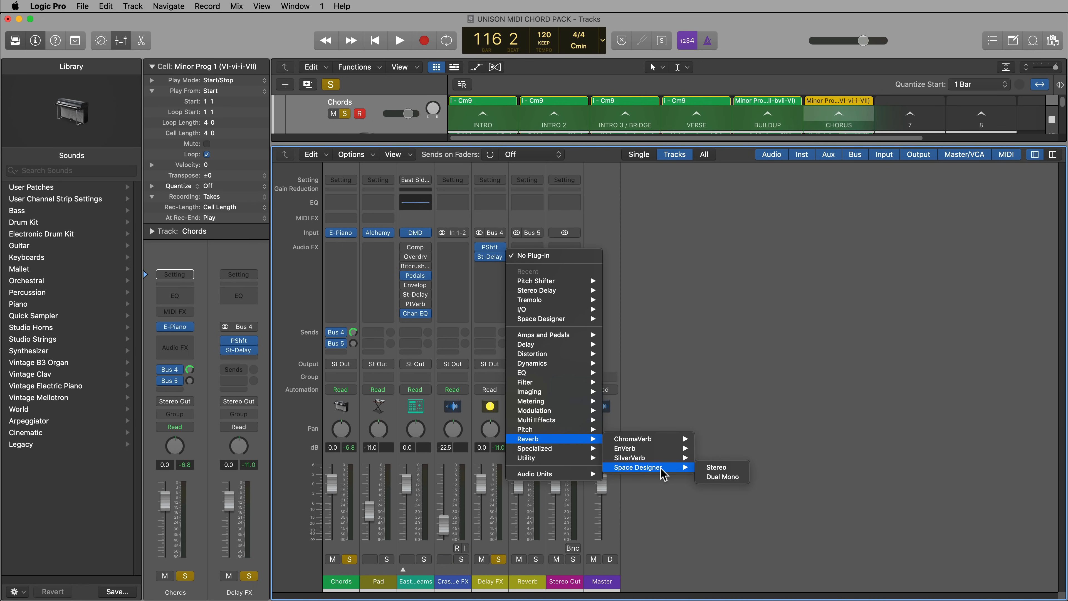
left_click(715, 467)
left_click(401, 98)
mouse_move(400, 302)
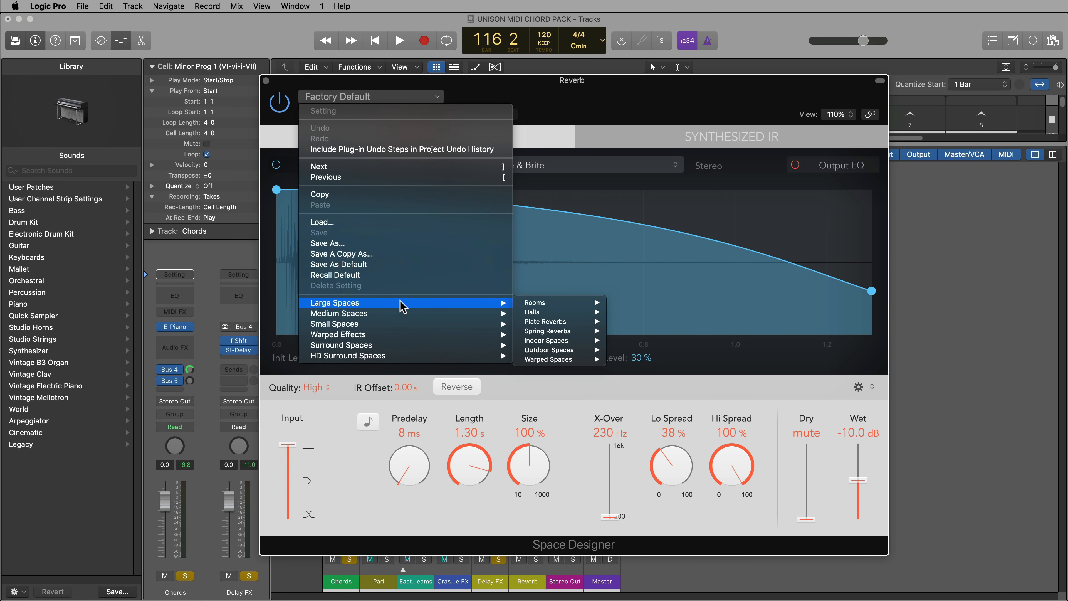
mouse_move(566, 321)
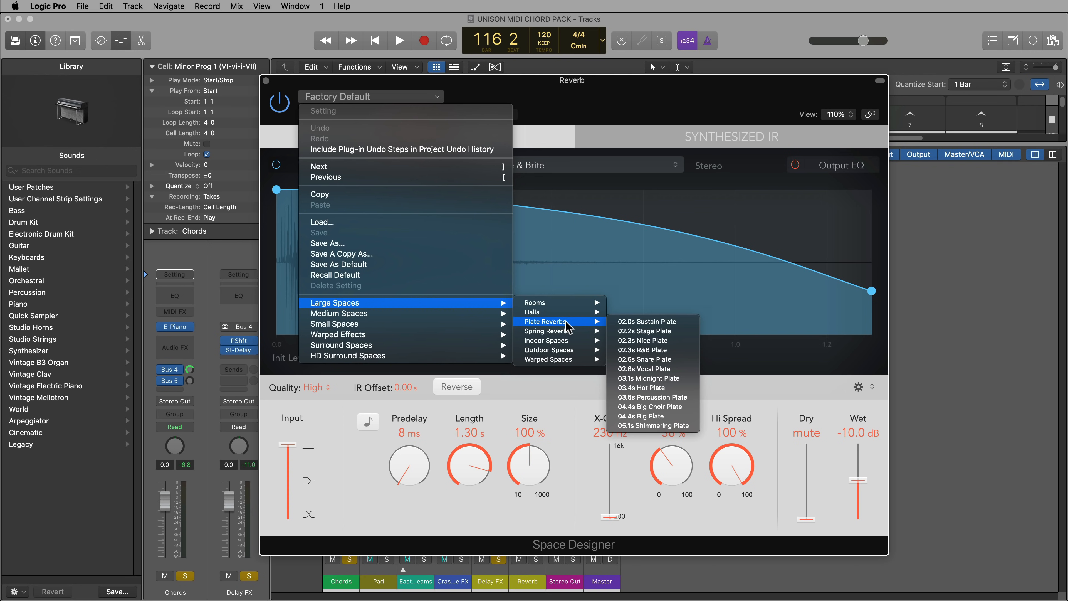
left_click(658, 426)
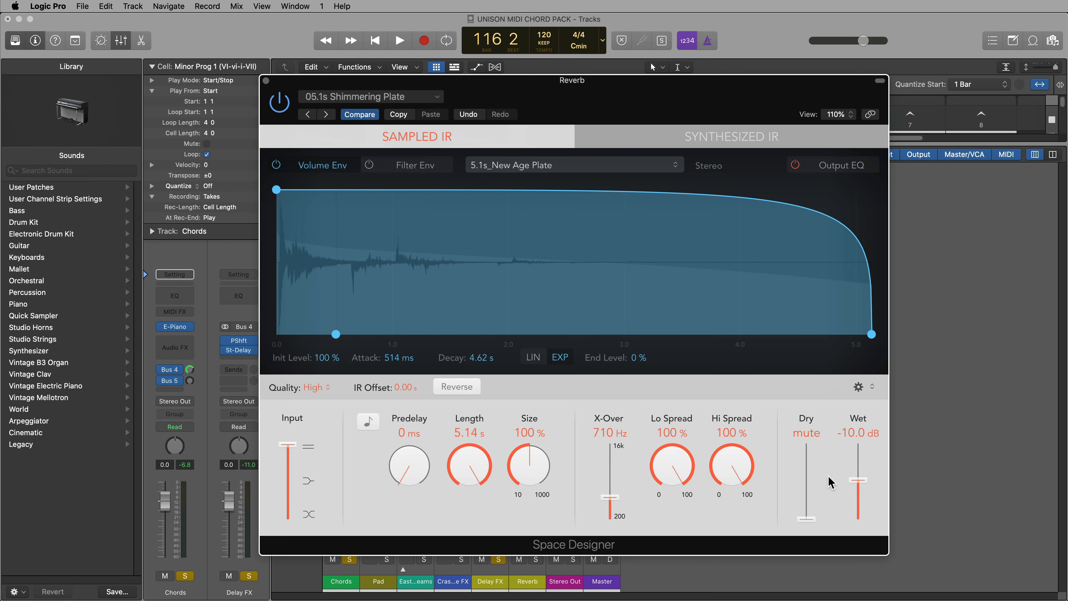
Raise Space Designer's wet level slightly and turn up the Bus 5 send on the Chords channel during playback
left_click_drag(850, 479, 850, 470)
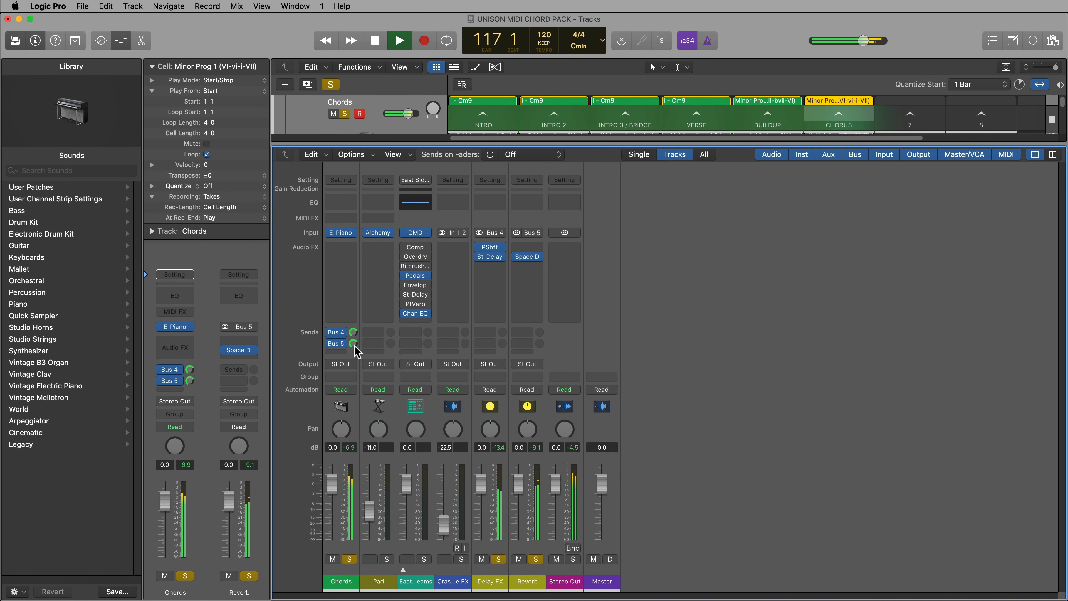
left_click_drag(350, 346, 349, 353)
left_click_drag(350, 336, 352, 335)
key("space")
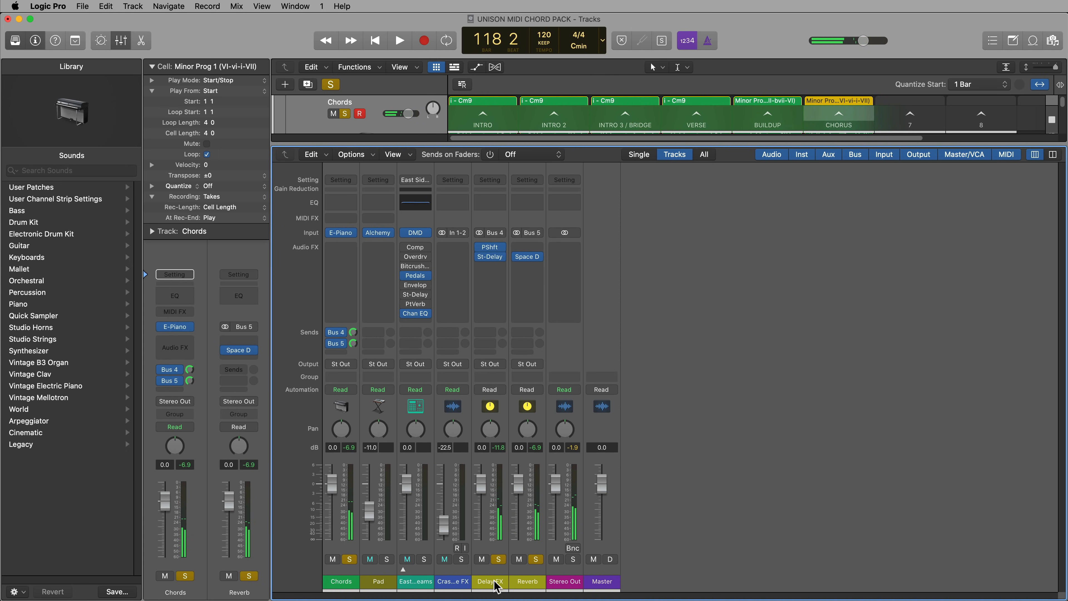
Add a send to Bus 5 Reverb on the Delay FX channel at about -2.9 dB and listen to it
left_click(494, 581)
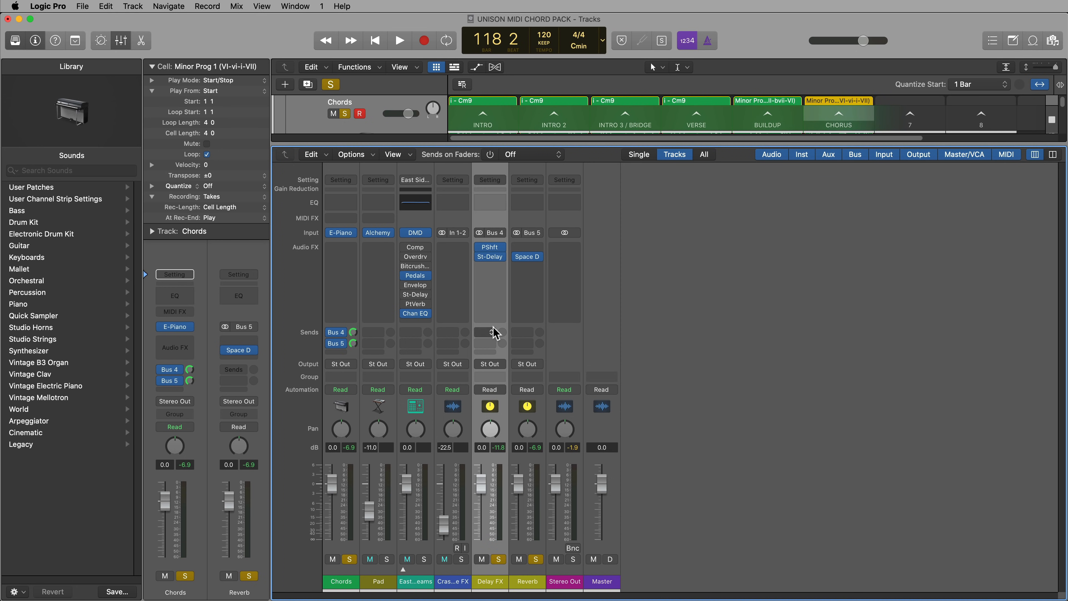
left_click(488, 336)
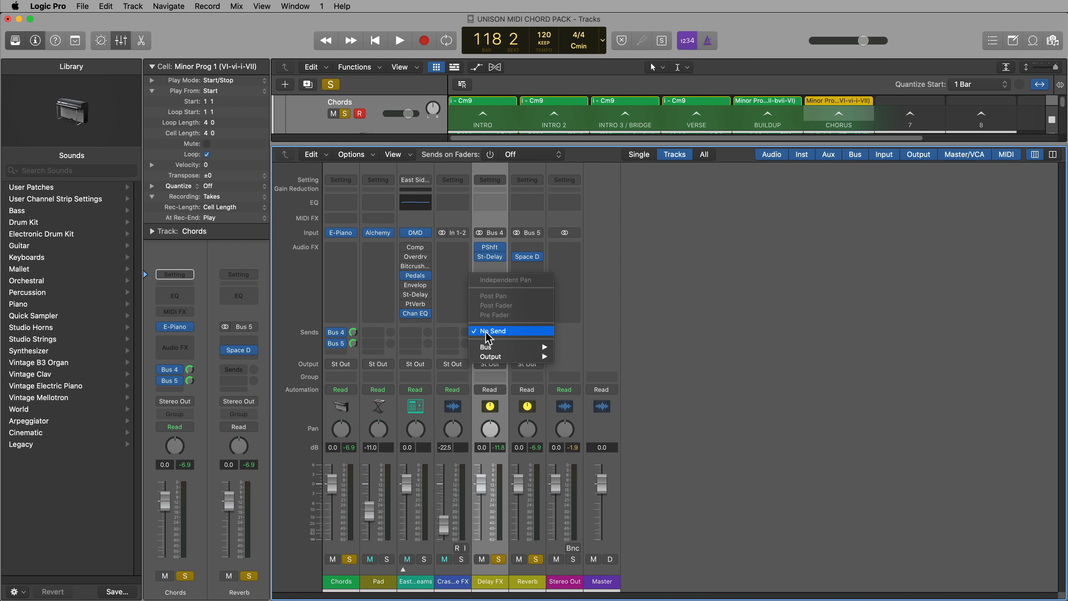
mouse_move(499, 349)
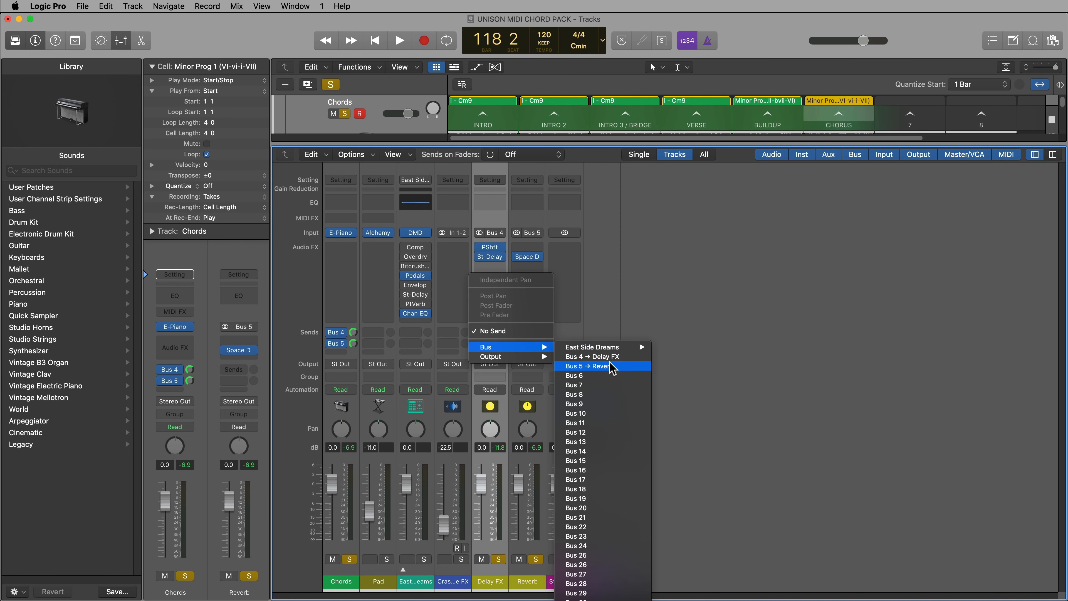
left_click(589, 366)
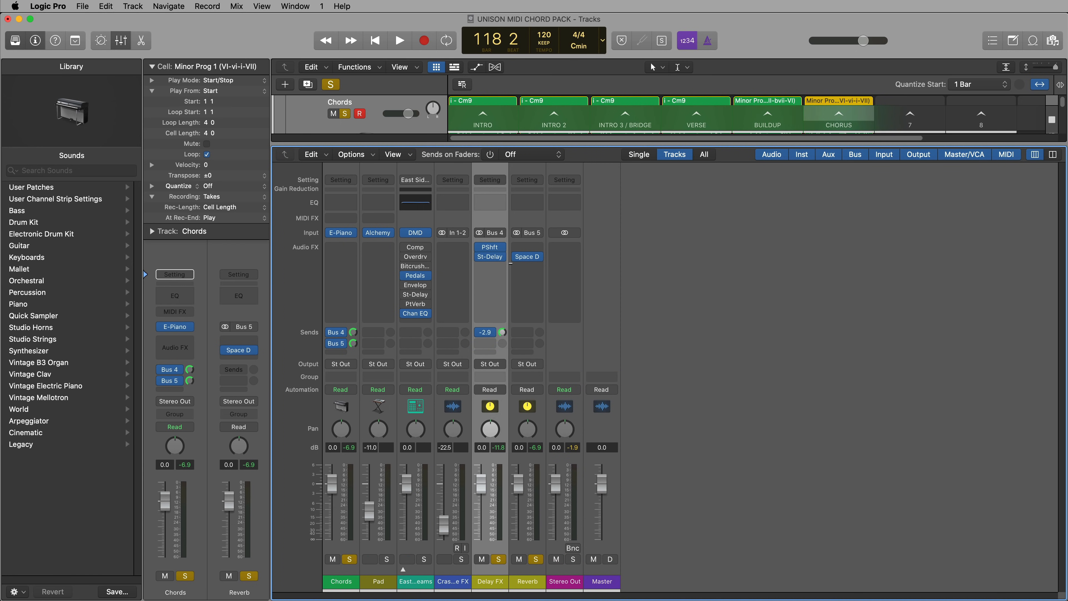
key("space")
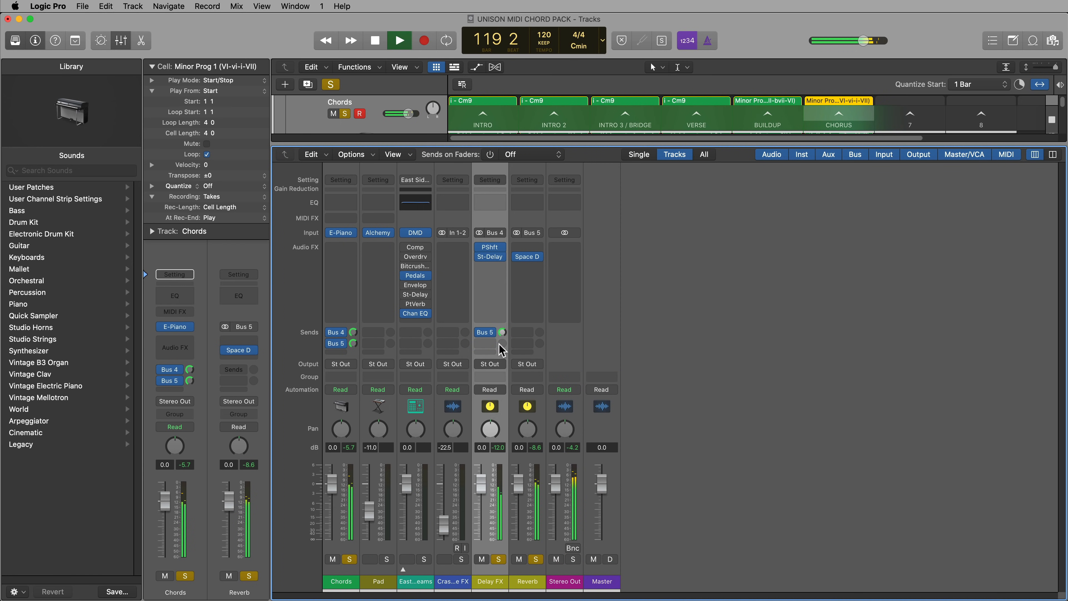
key("space")
Switch the Delay FX channel's Bus 5 send to Pre Fader and lower the channel's fader to -9.0 dB
left_click(487, 332)
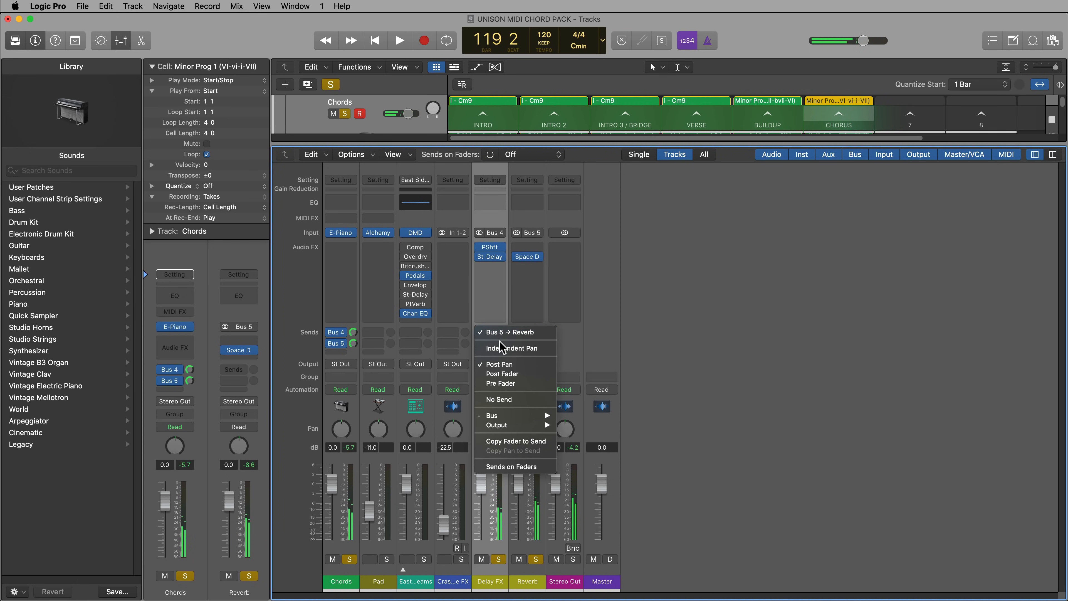
left_click(524, 383)
left_click_drag(482, 486, 482, 513)
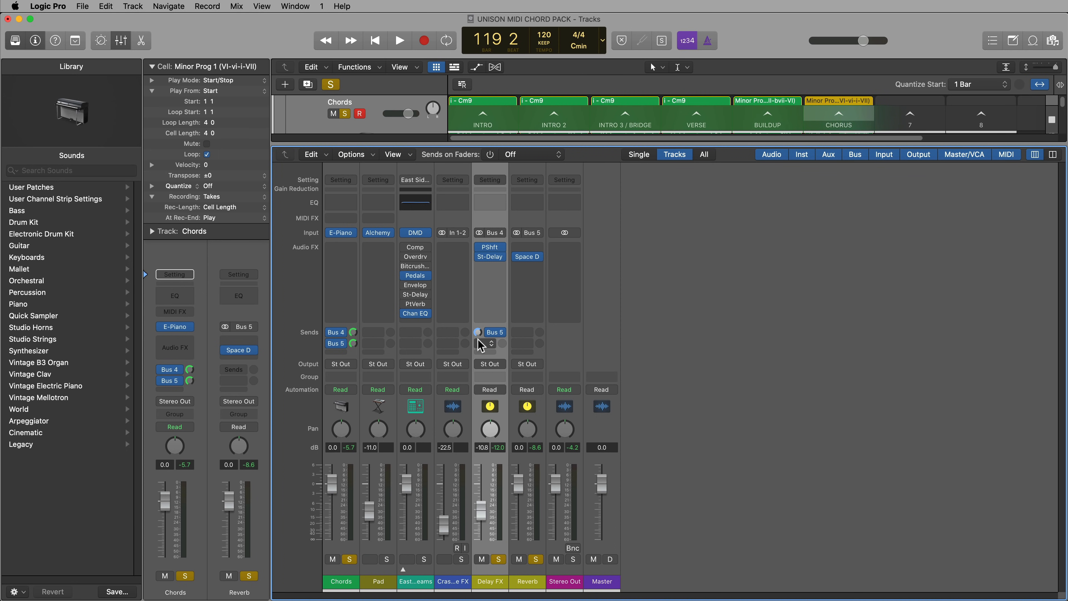
mouse_move(485, 506)
left_mouse_down()
mouse_move(484, 484)
mouse_move(485, 510)
left_mouse_up()
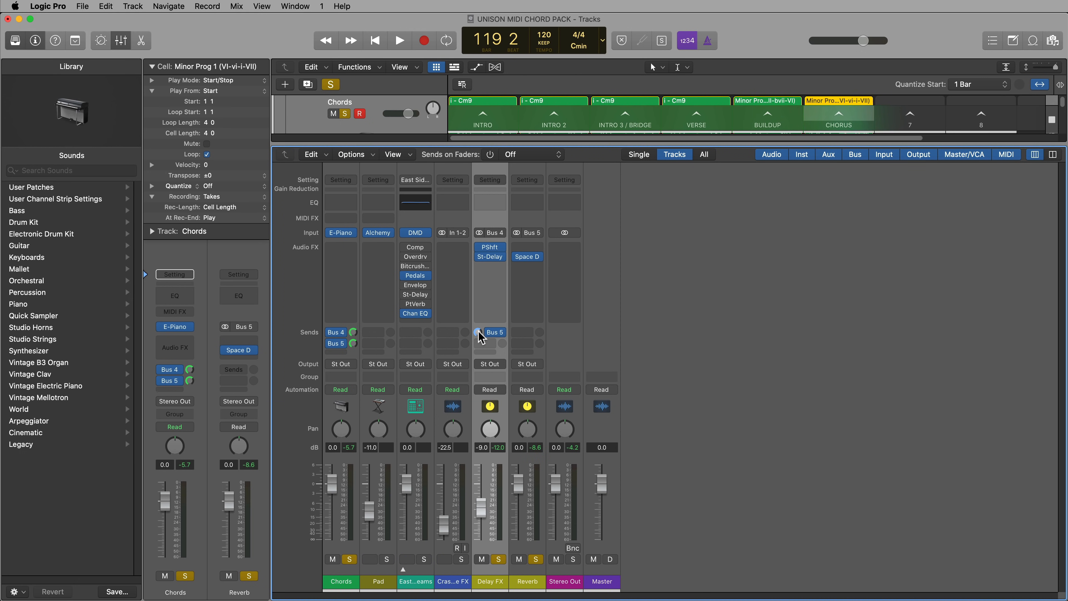
left_click(504, 333)
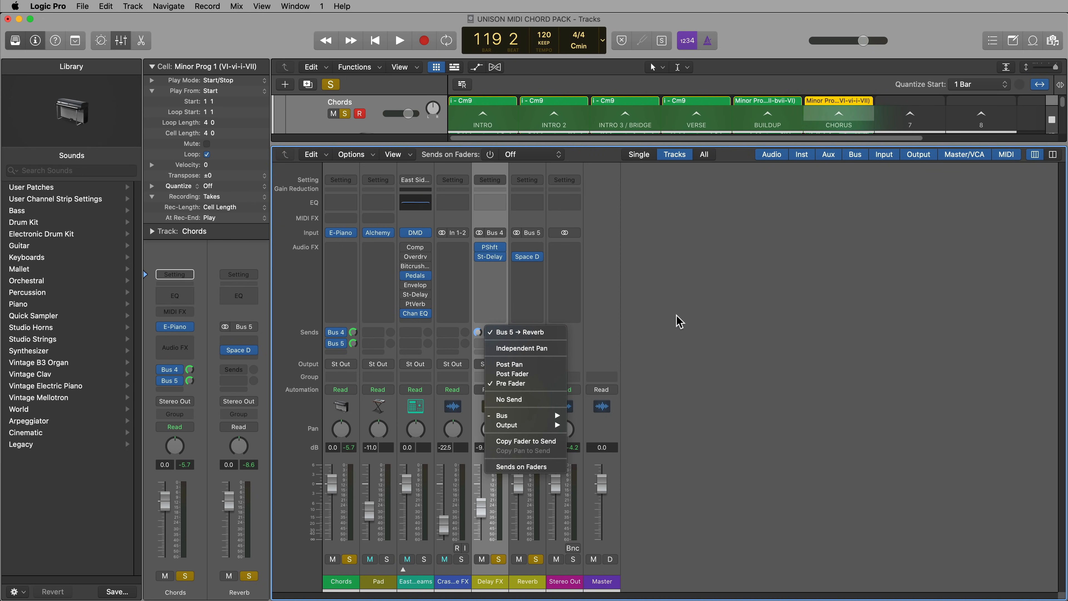
left_click(693, 310)
While the chords play, lower the Delay FX fader to -11.0 dB, and take Chords, Delay FX and Reverb out of solo
key("space")
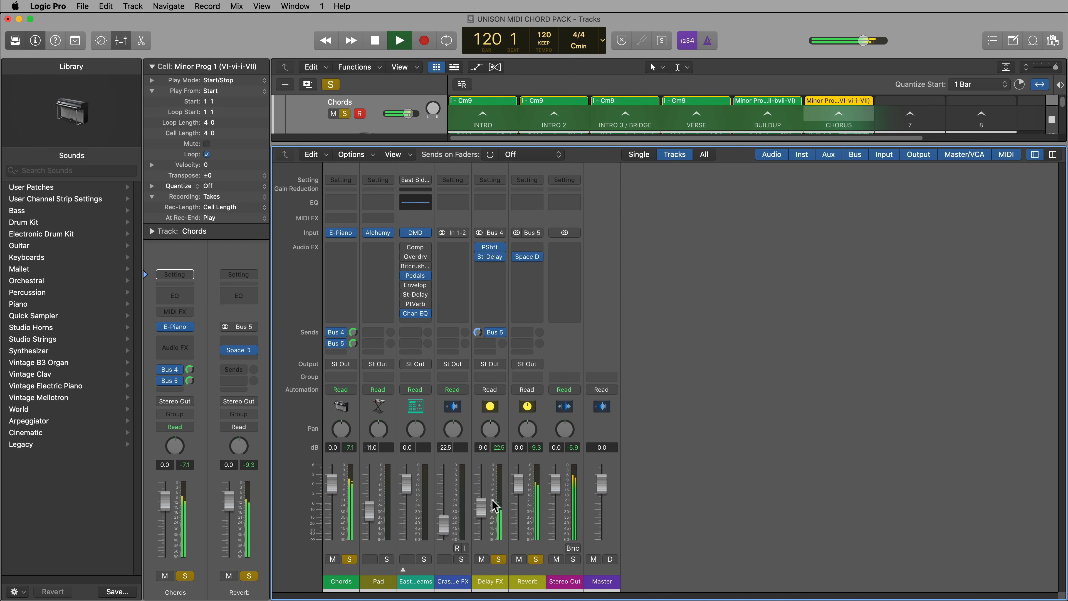
left_click_drag(480, 509, 487, 518)
key("space")
left_click(349, 559)
left_click(498, 558)
left_click(535, 559)
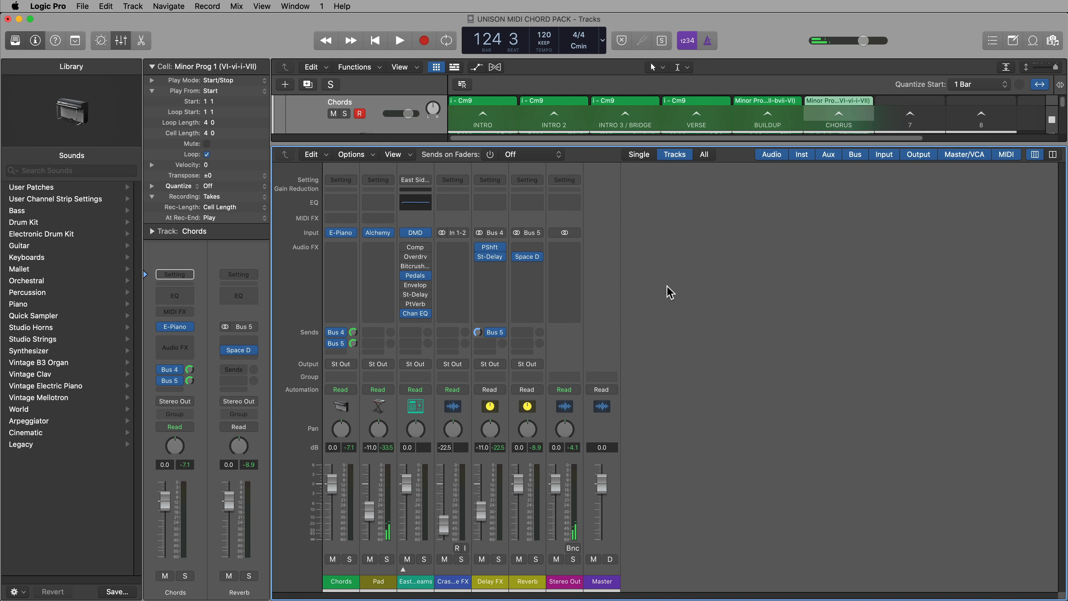
With the Chorus scene playing, add a send to Bus 5 Reverb on the Crash Noise FX channel and raise its level
left_click(845, 115)
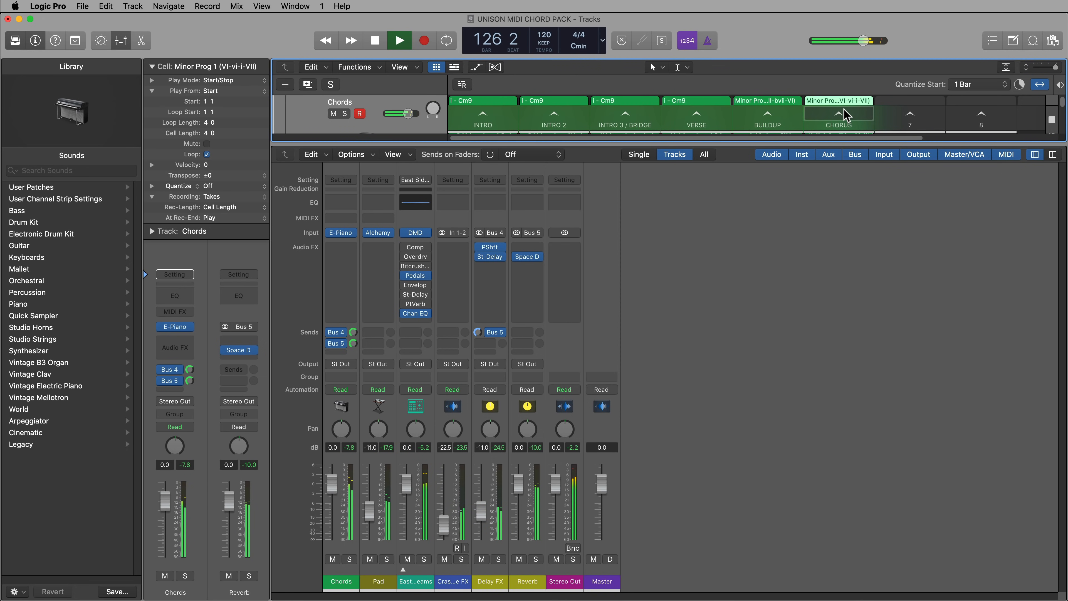
left_click(452, 579)
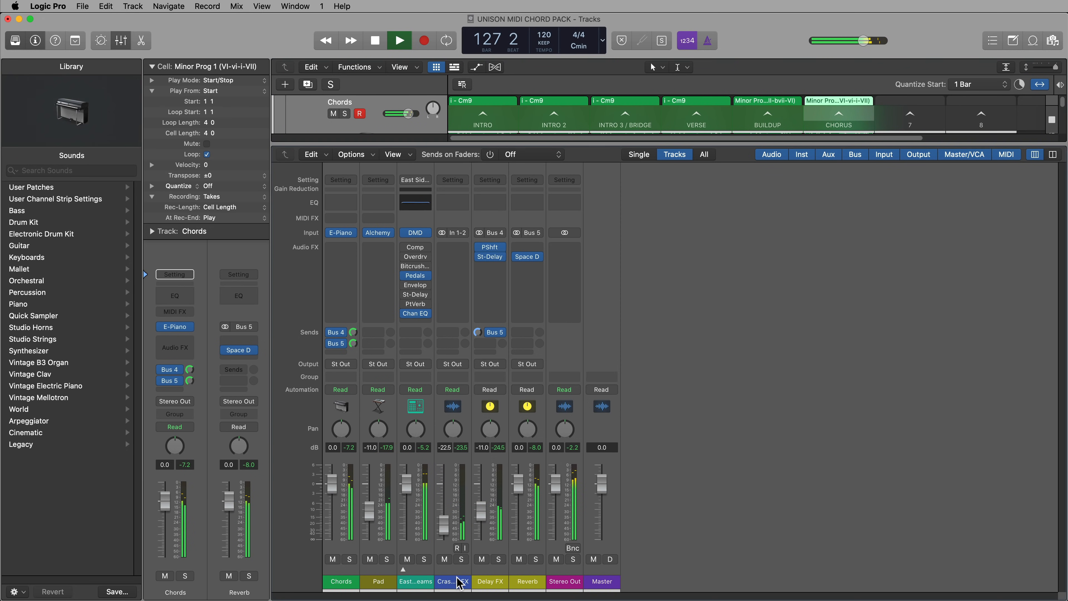
left_click(452, 343)
mouse_move(467, 347)
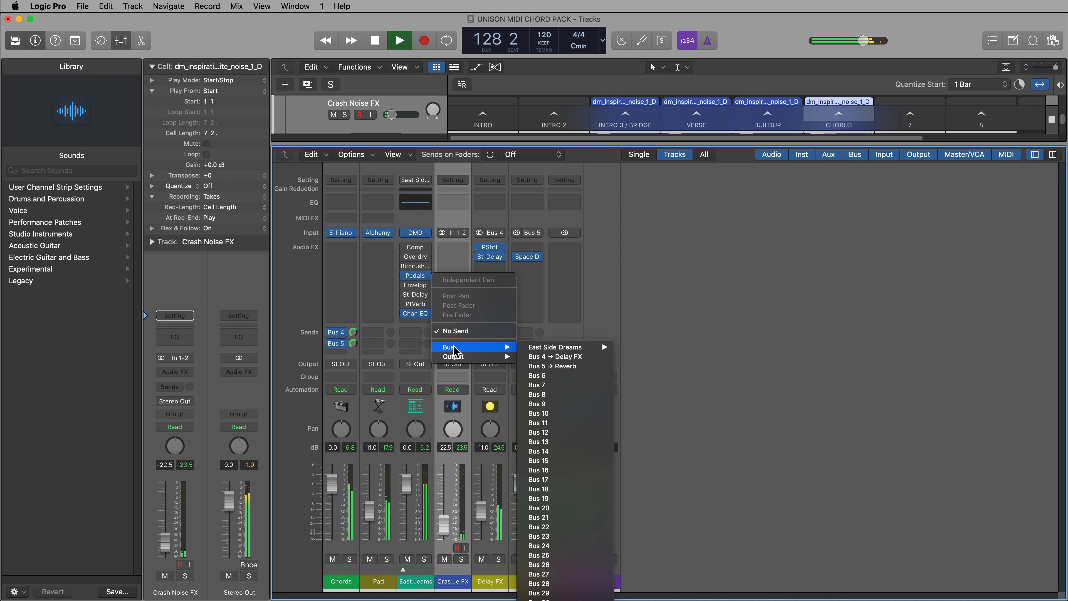
left_click(547, 365)
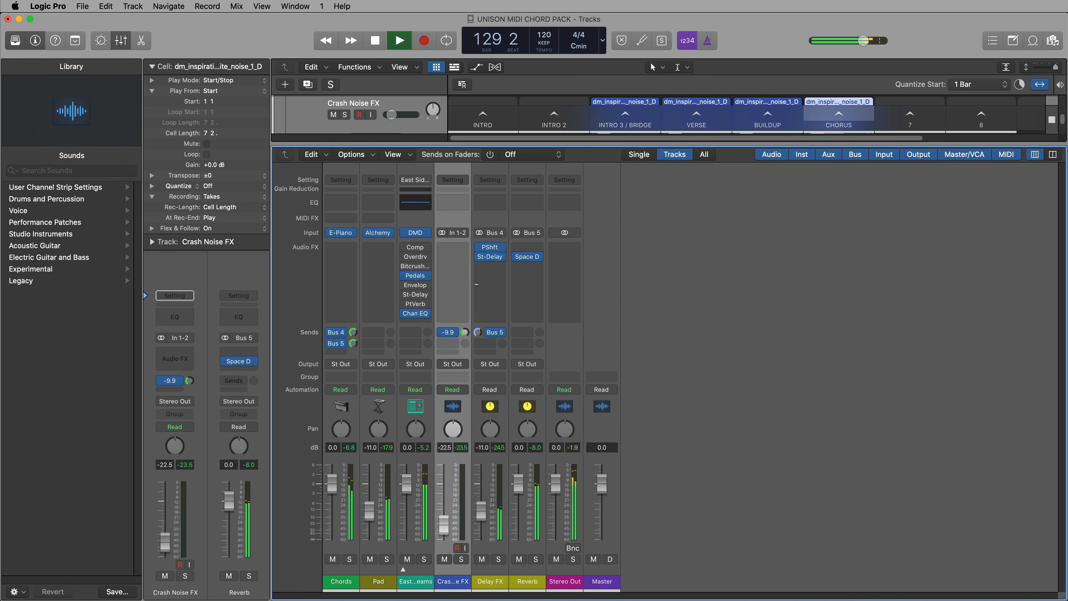
left_click(867, 114)
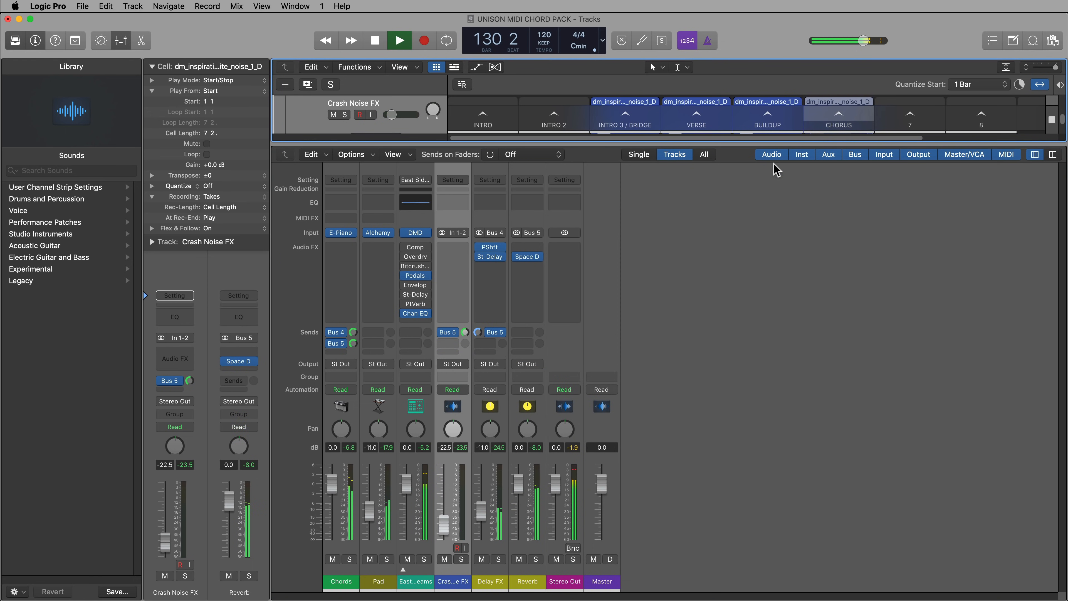
left_click(466, 330)
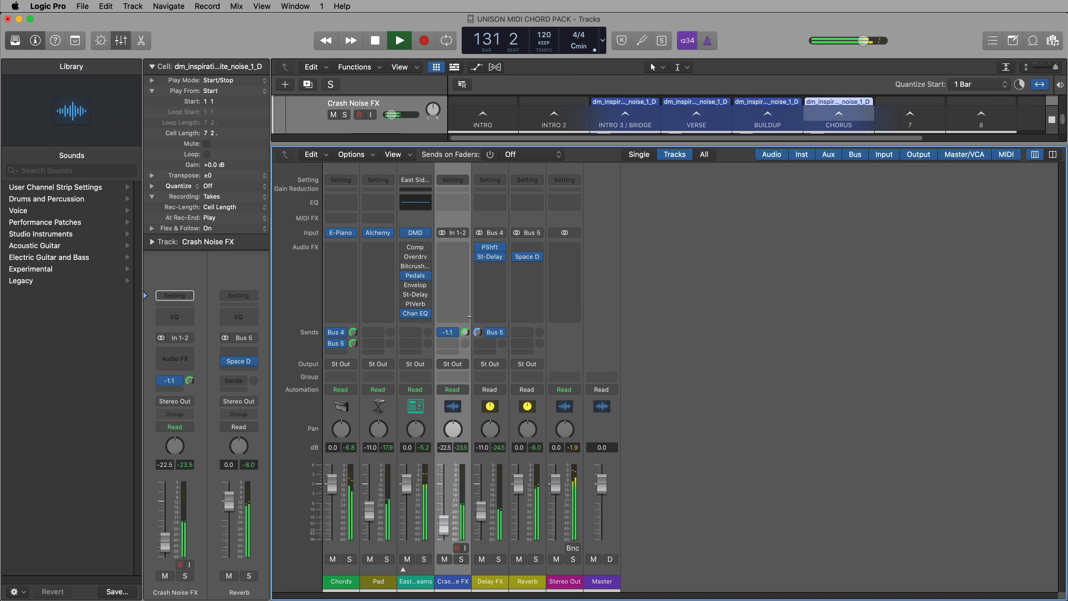
left_click_drag(467, 313, 467, 319)
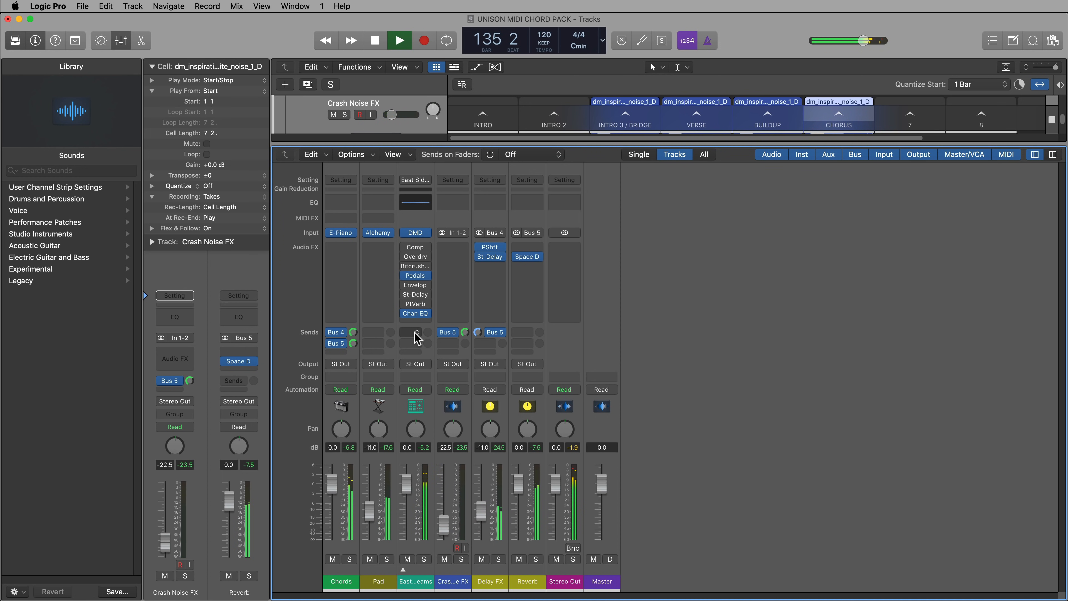
key("space")
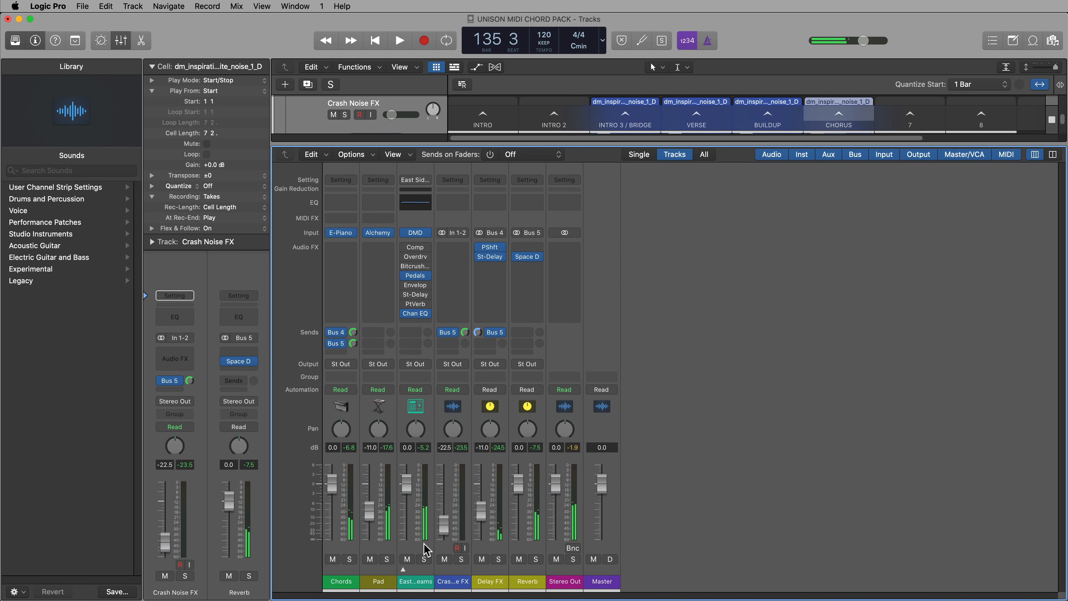
Expand the East Side Dreams drum channel and inspect its Snare 1 pad in Drum Machine Designer
left_click(402, 569)
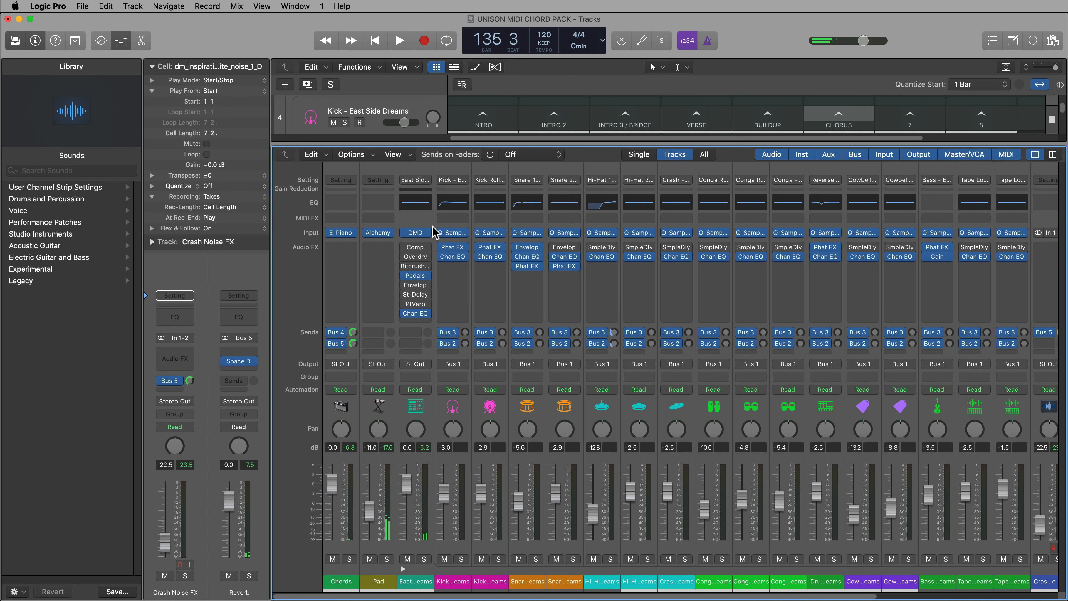
left_click(418, 232)
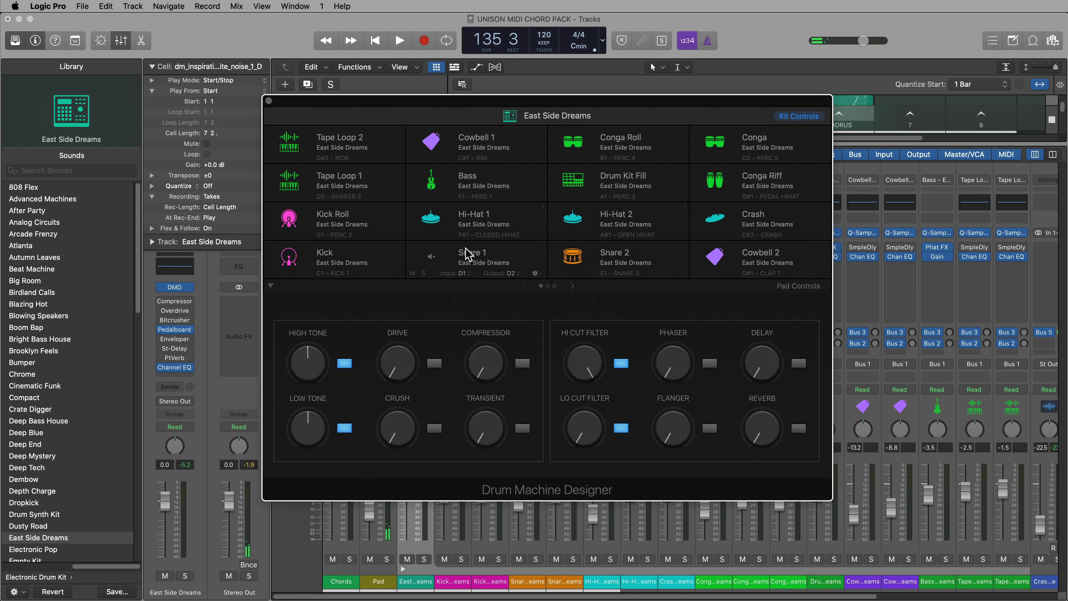
left_click(470, 255)
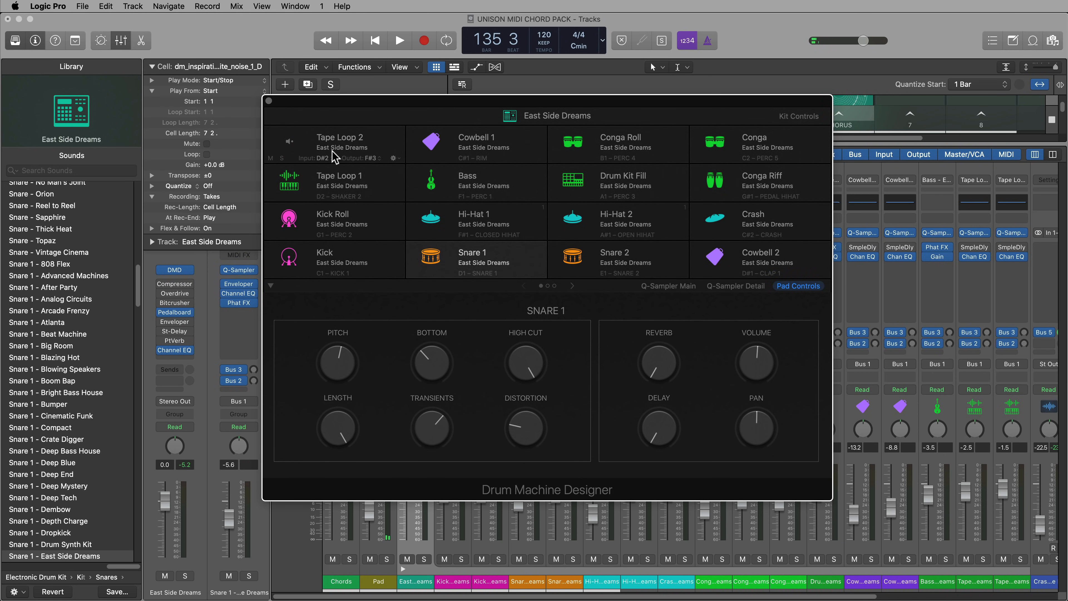
left_click(269, 102)
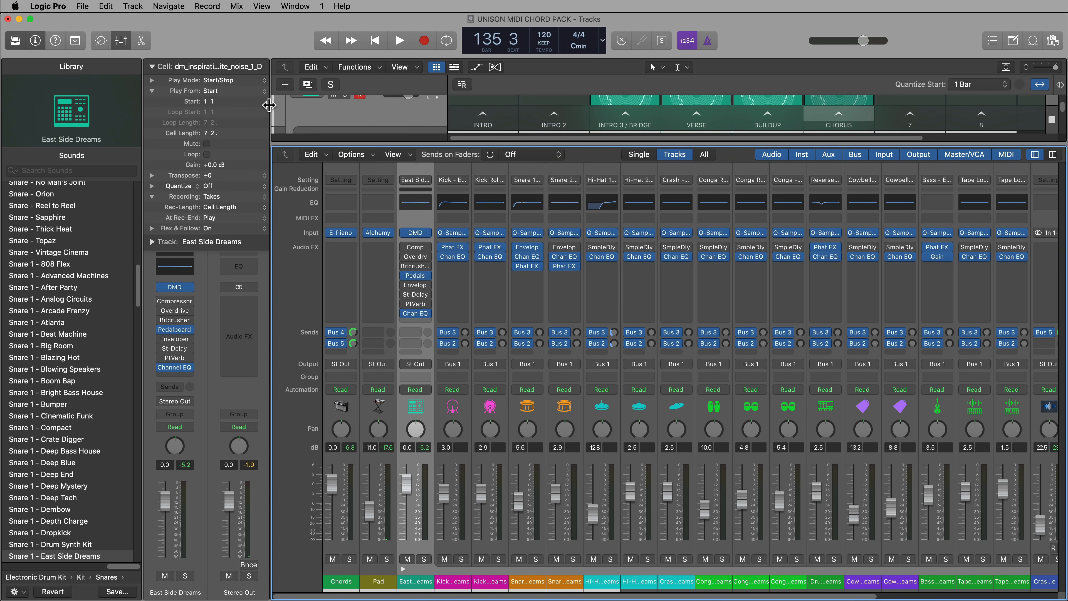
Check the Reverb channel's input bus and add a Bus 5 send to both the Snare 1 and Snare 2 channels
left_click(533, 585)
left_click(563, 585, "shift")
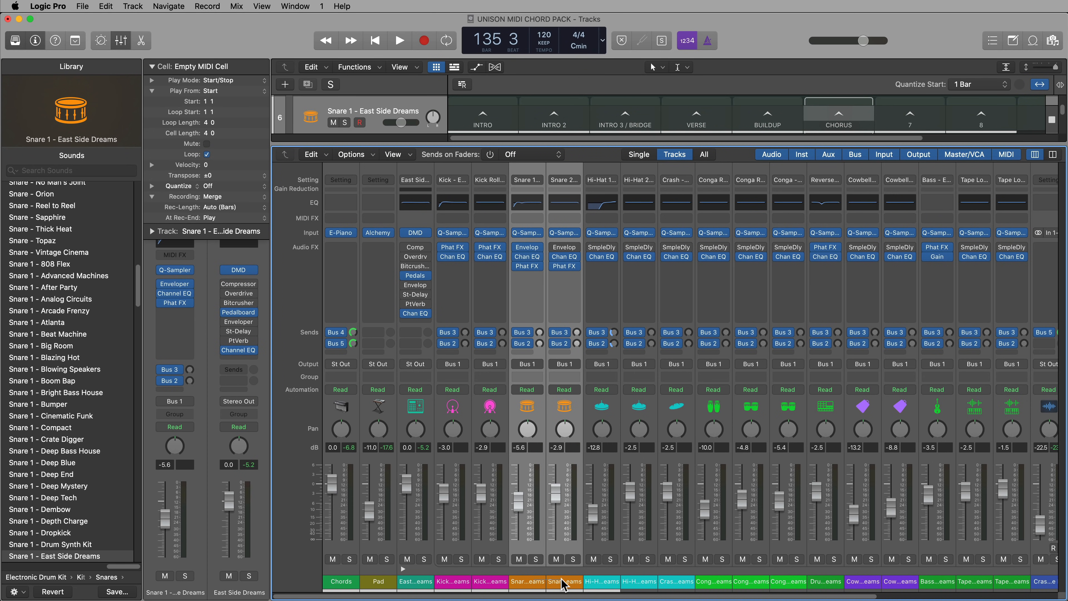
scroll(675, 489, "right", 10)
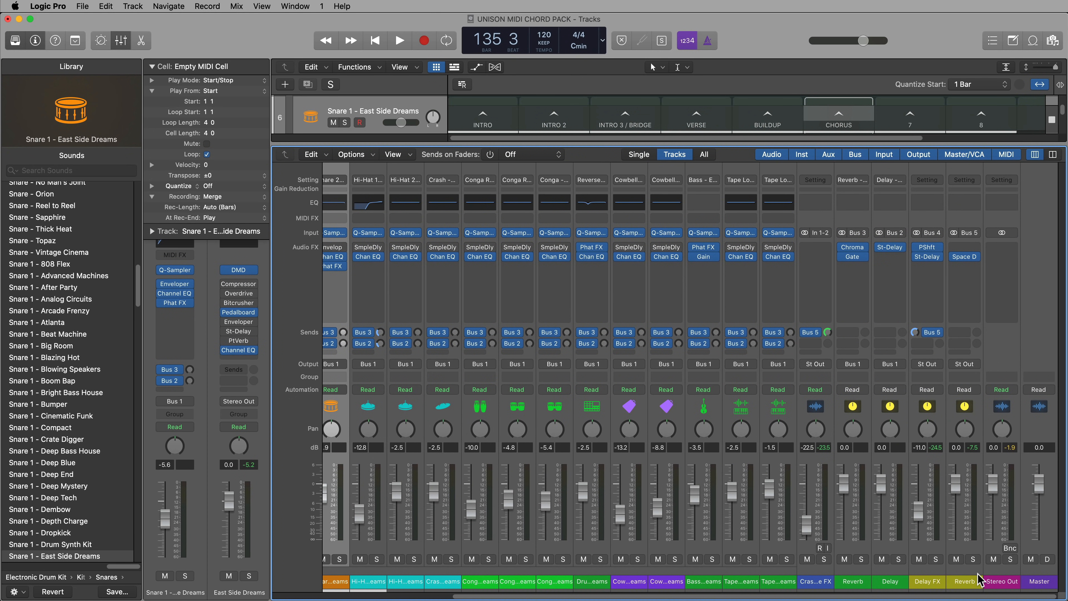
left_click(972, 582)
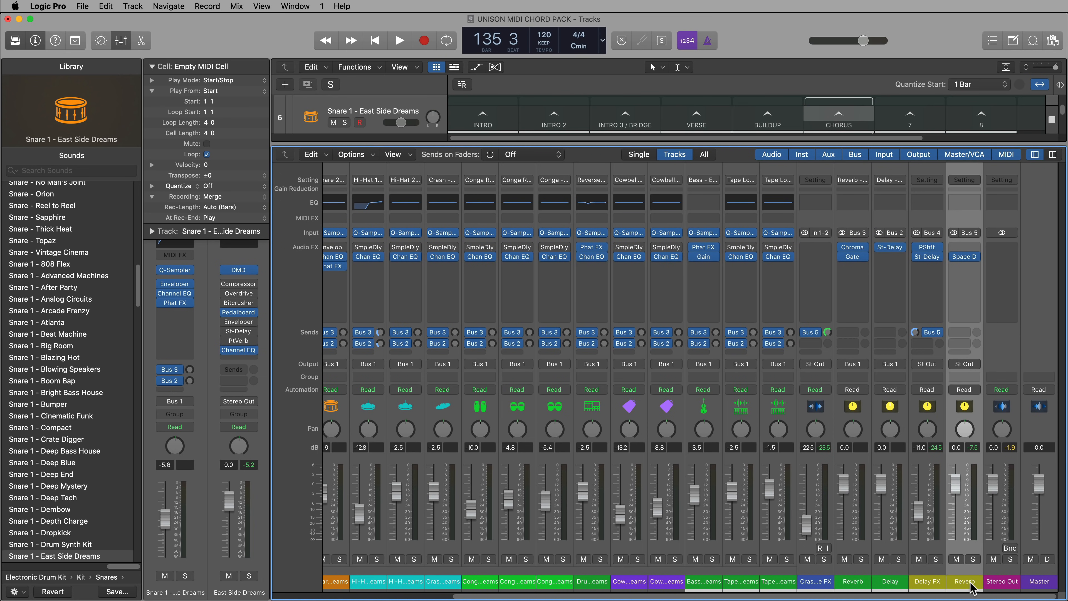
scroll(842, 524, "left", 10)
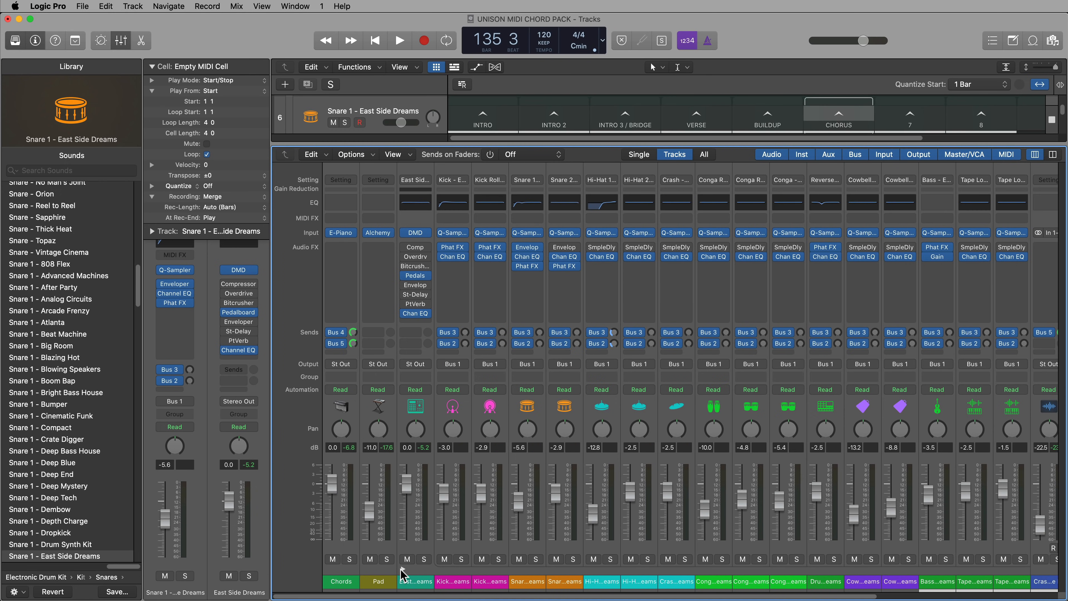
left_click(533, 580)
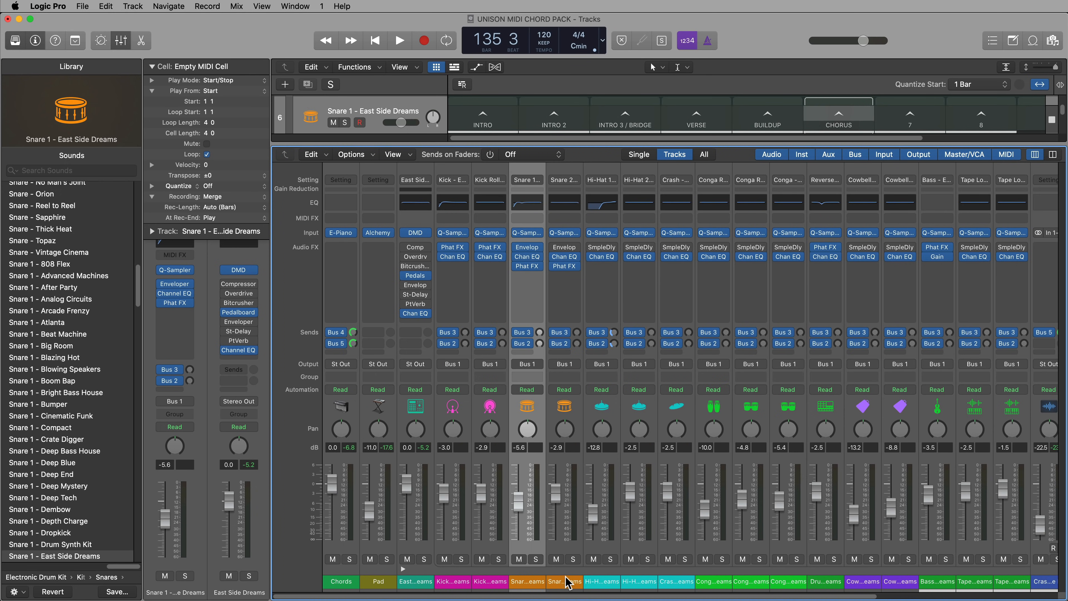
left_click(566, 577, "shift")
left_click(522, 351)
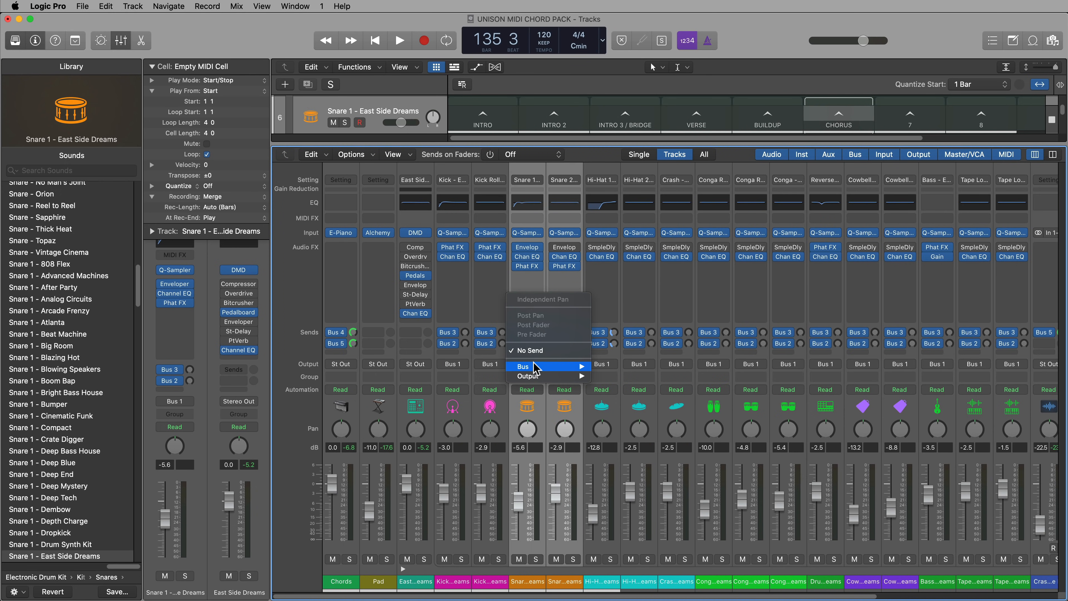
mouse_move(542, 366)
left_click(654, 386)
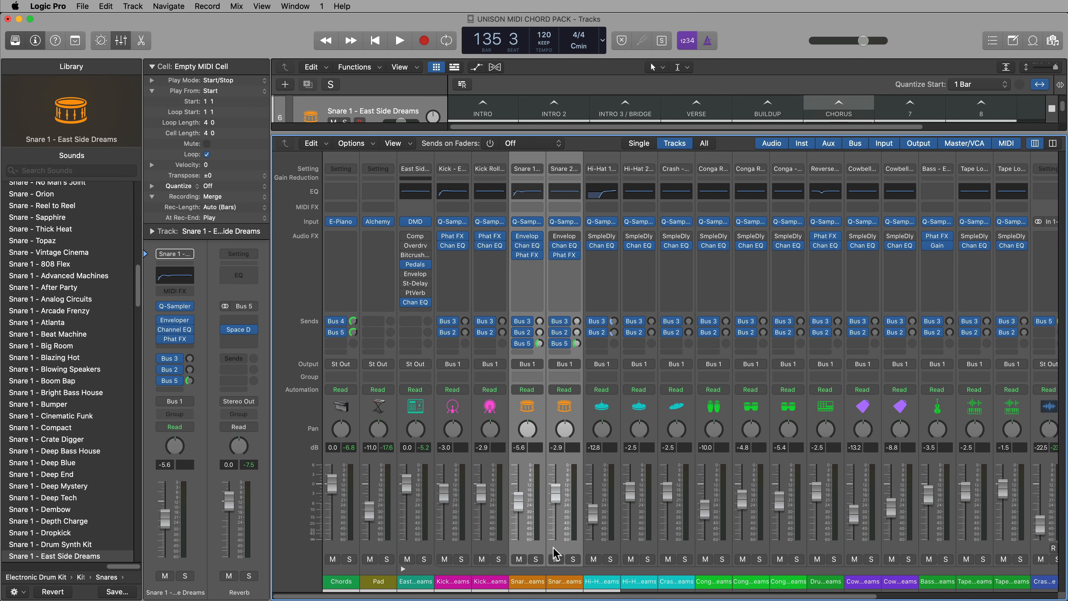
Collapse the East Side Dreams subchannels and play the song to hear the snares with reverb
mouse_move(632, 597)
left_mouse_down()
mouse_move(820, 596)
mouse_move(646, 597)
left_mouse_up()
left_click(403, 568)
key("space")
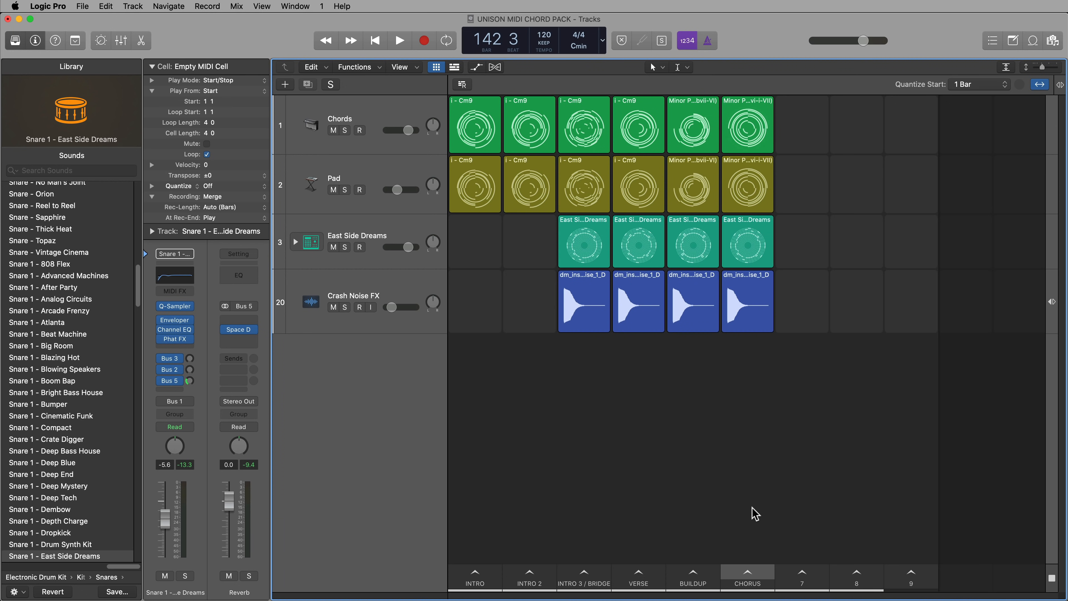
Create a taller software instrument track with the Fingerstyle Bass patch and place it directly below the Pad track
double_click(407, 393)
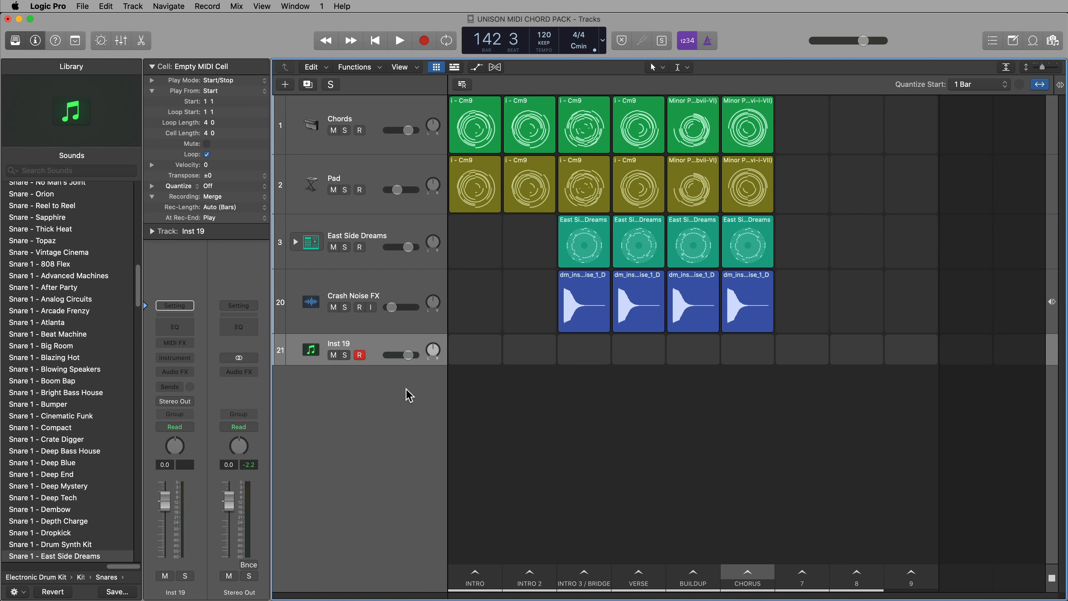
left_click_drag(376, 365, 383, 417)
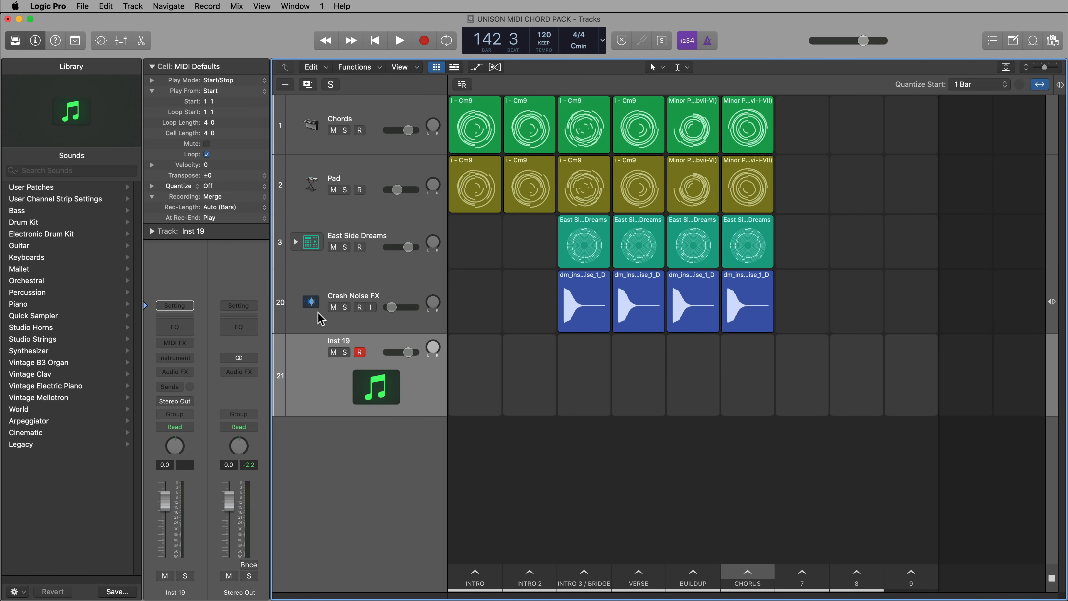
left_click(39, 212)
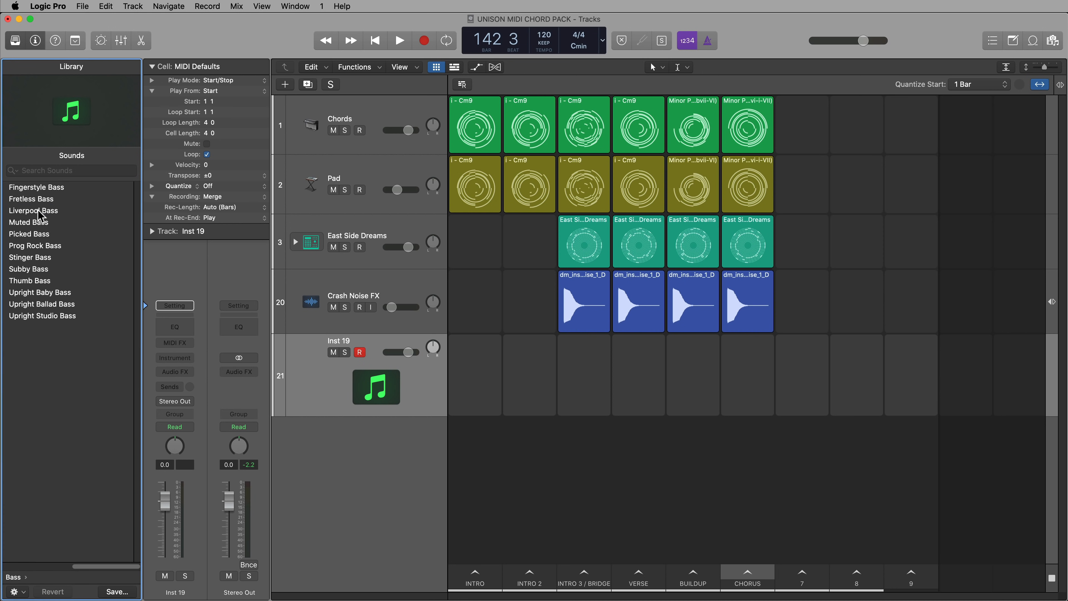
left_click(37, 188)
left_click_drag(447, 398, 395, 232)
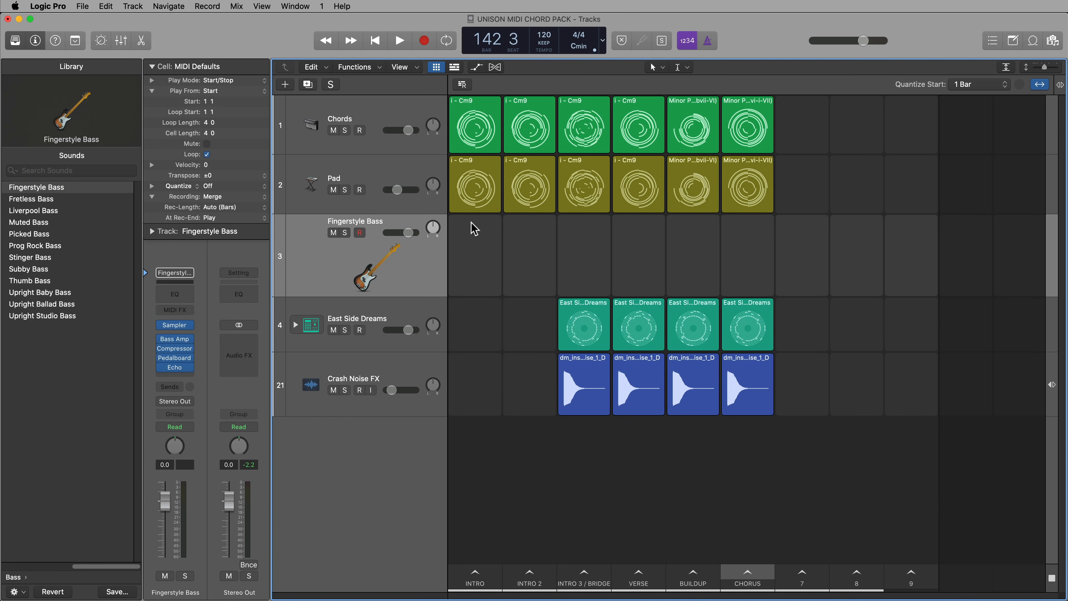
Copy the Pad track's four cells from Intro 3 / Bridge through Chorus onto the Fingerstyle Bass track
mouse_move(592, 224)
left_click_drag(594, 223, 737, 207)
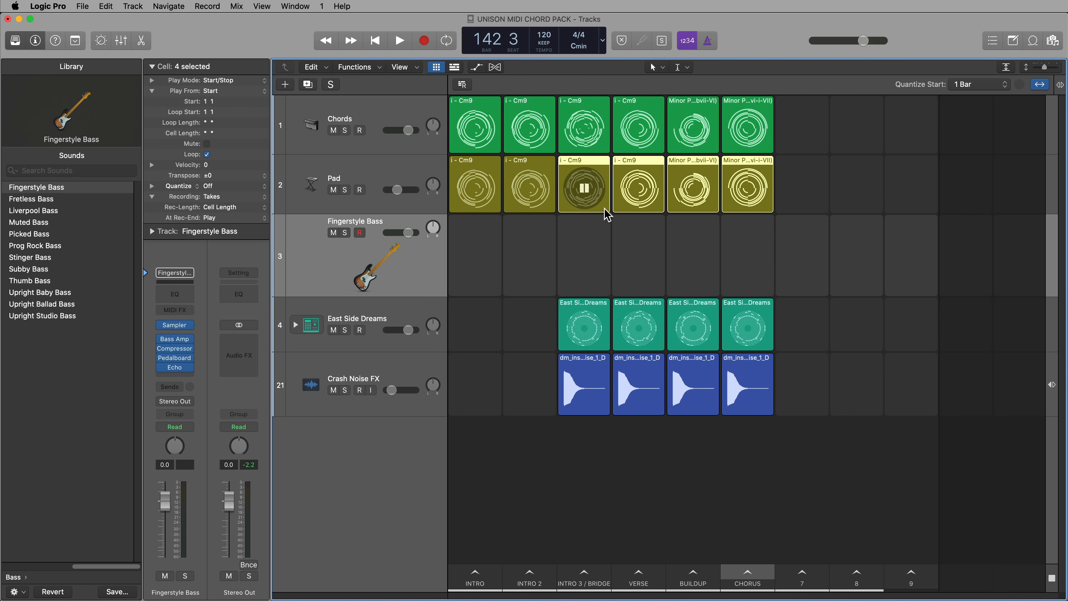
left_click_drag(604, 206, 604, 232)
left_click(669, 472)
In the Intro 3 / Bridge bass cell, delete all upper chord notes and keep only the lowest note of each chord
double_click(600, 229)
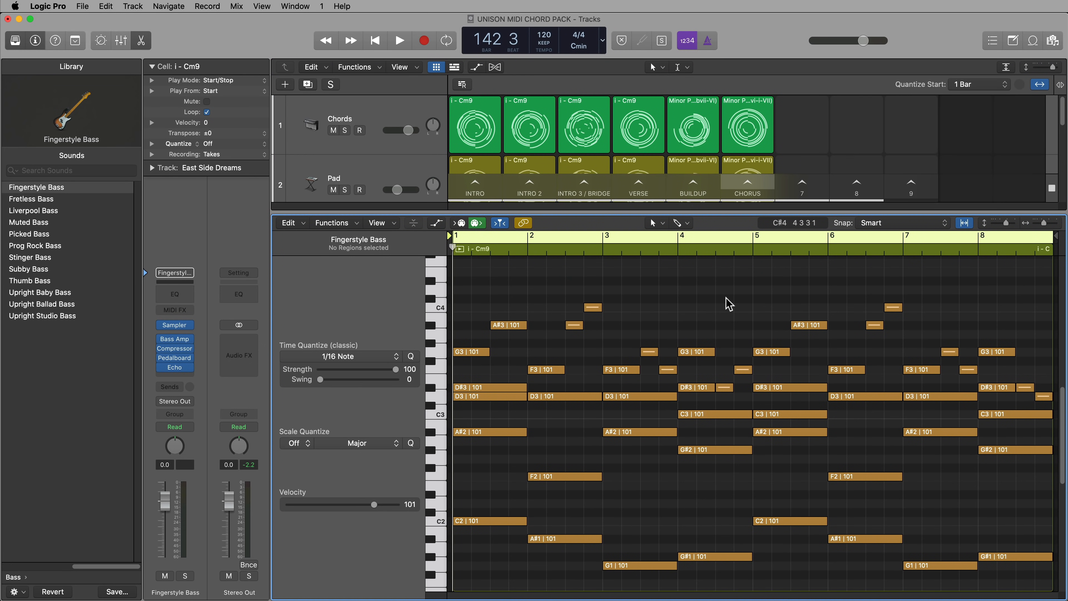
key("super+Left")
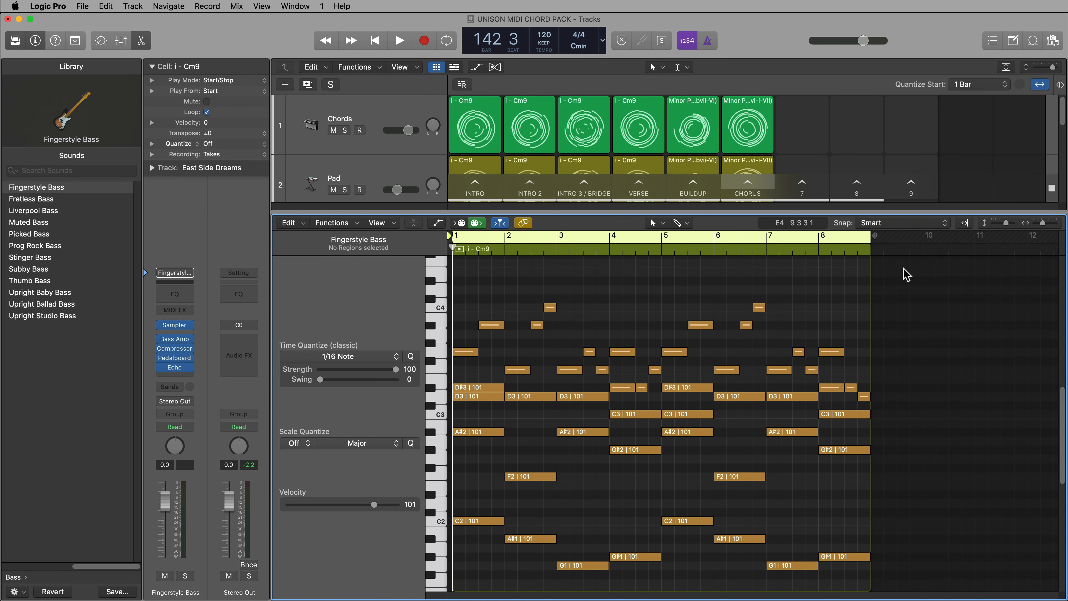
left_click_drag(915, 275, 492, 490)
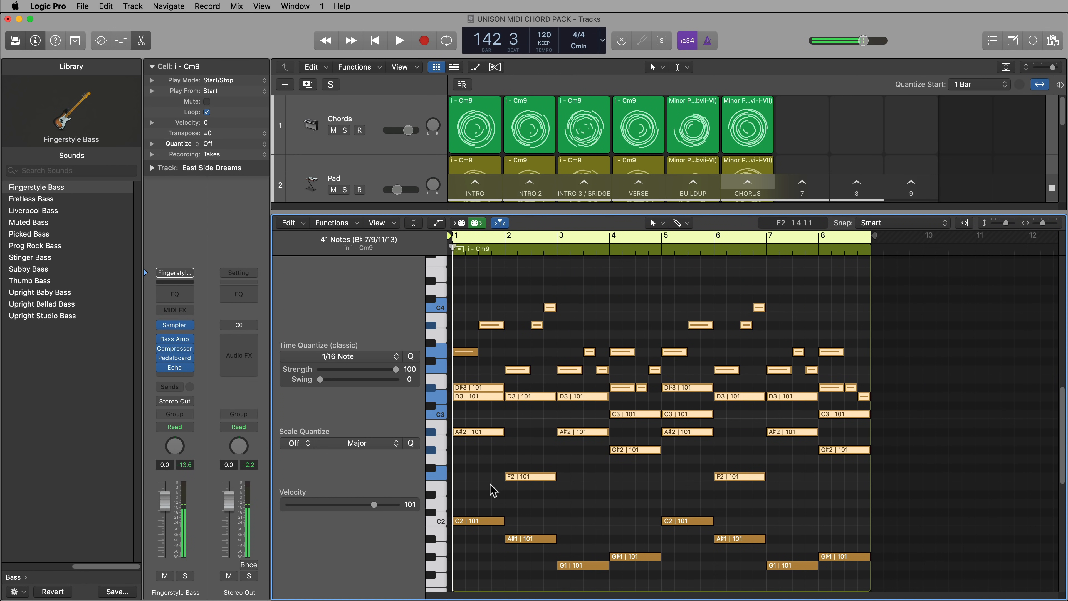
key("Delete")
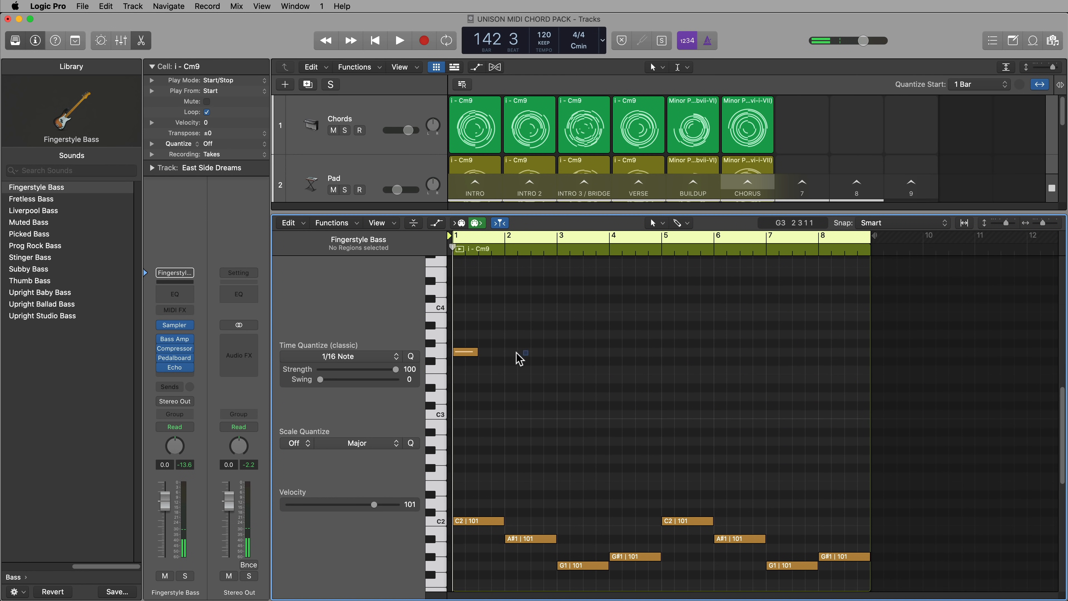
left_click(463, 352)
key("Delete")
left_click_drag(480, 423, 835, 569)
left_click(792, 433)
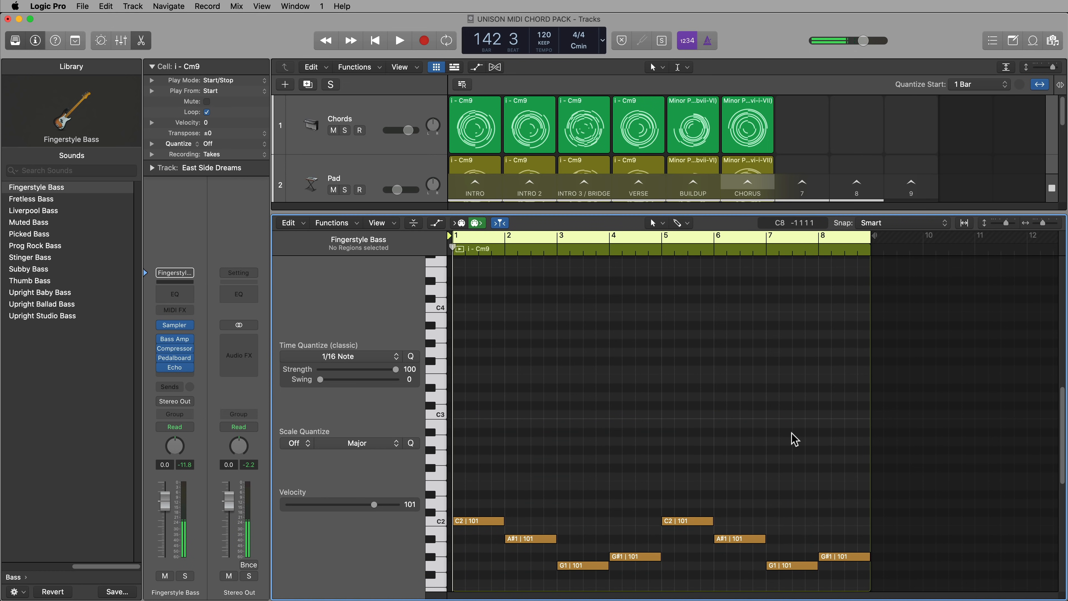
key("e")
Delete the upper chord notes in the Verse bass cell so only the C2, A#1, G1 and G#1 root notes are left
double_click(651, 232)
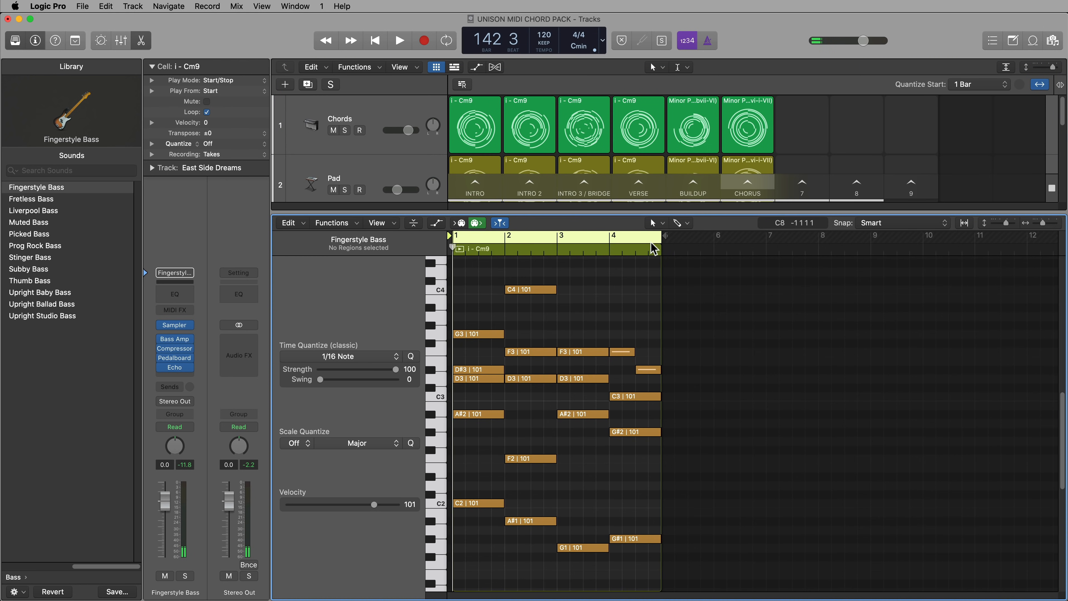
left_click_drag(711, 266, 477, 480)
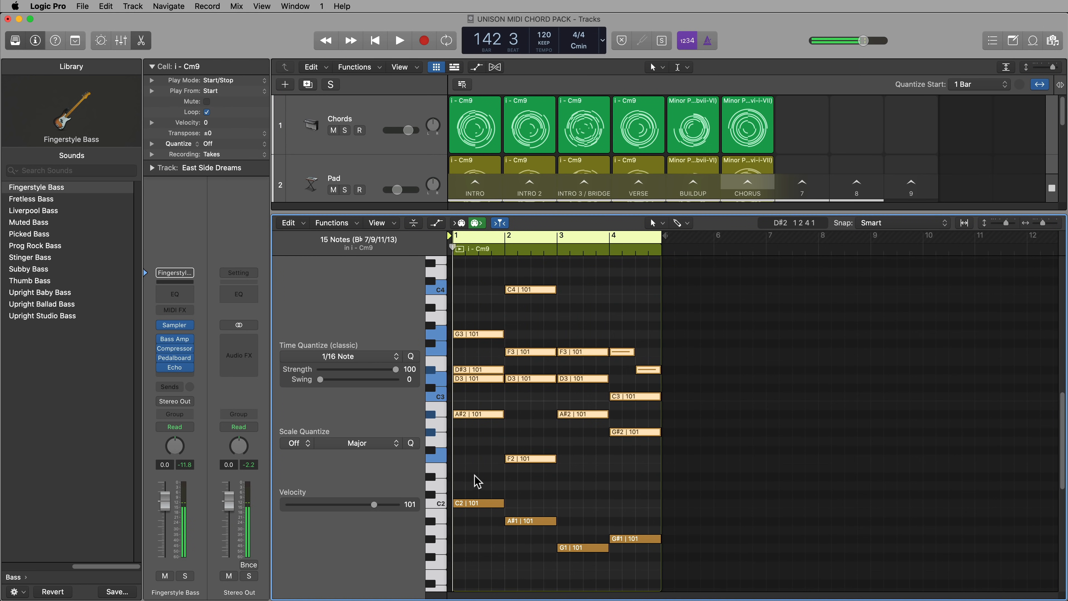
key("Delete")
key("e")
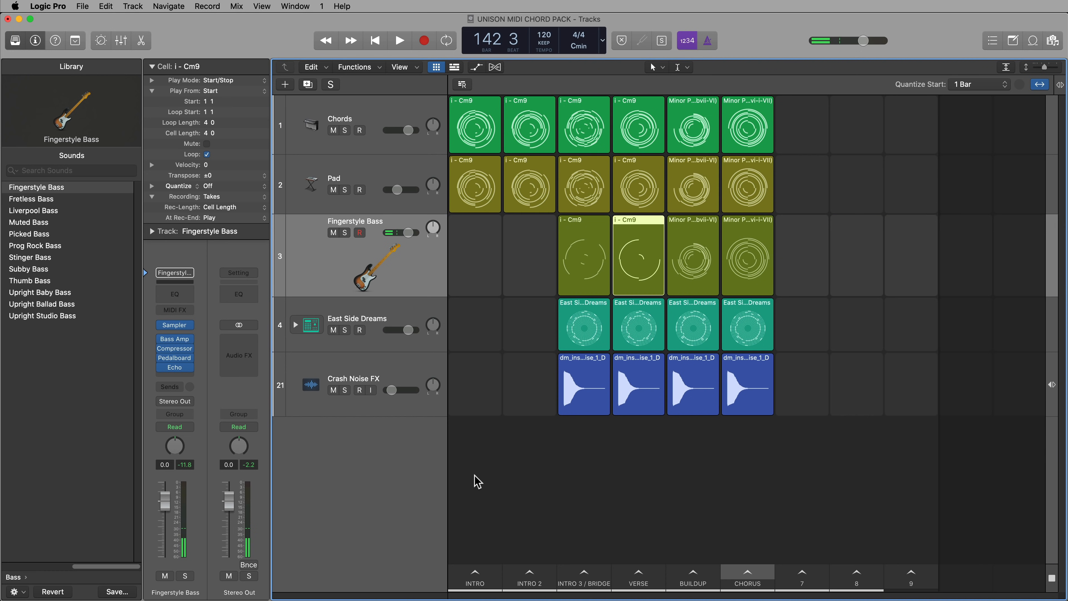
Reduce the Buildup bass cell to its lowest notes, also deleting the doubled C2 in bar 7
double_click(723, 273)
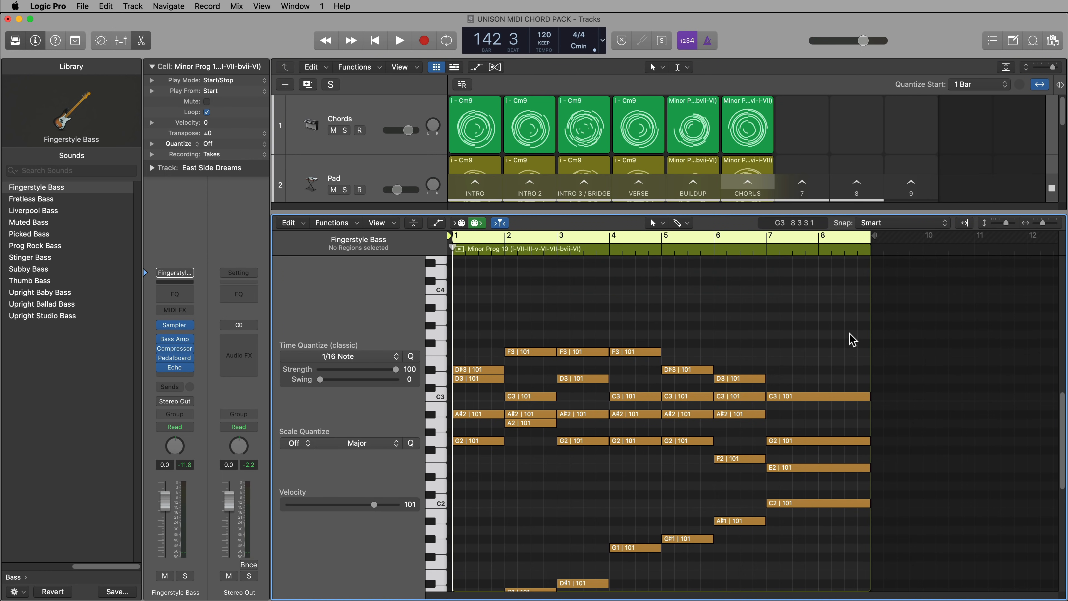
left_click_drag(929, 271, 466, 475)
key("Delete")
scroll(546, 445, "down", 5)
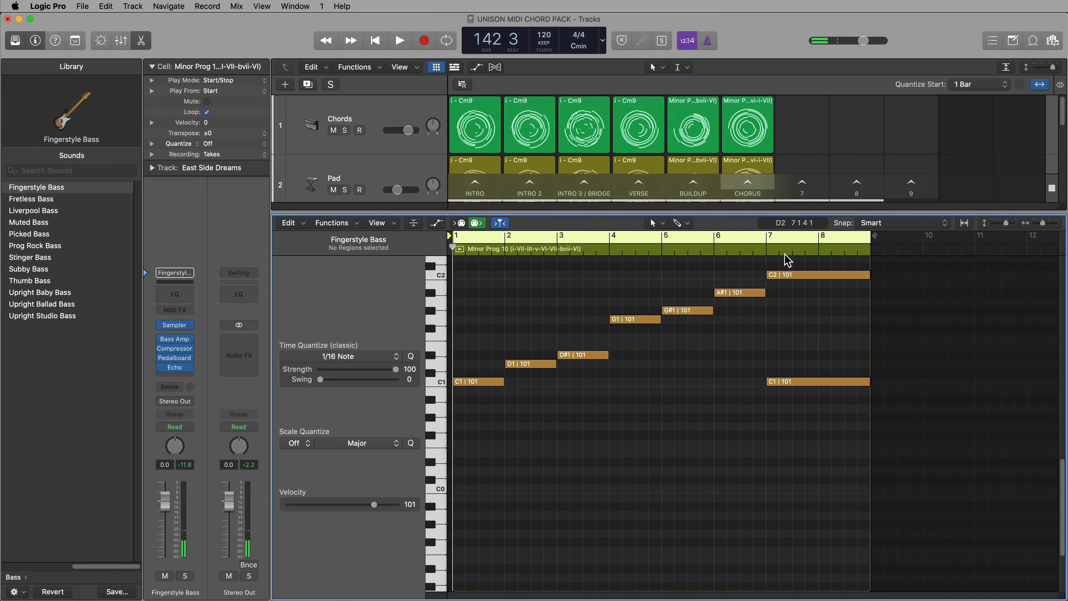
left_click(794, 275)
key("Delete")
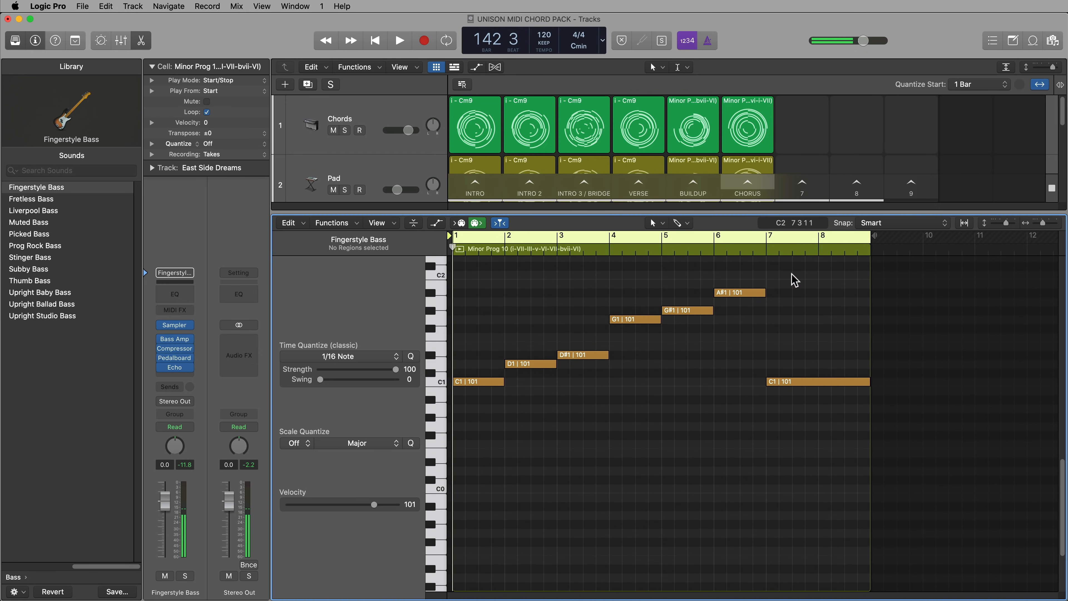
key("e")
Delete the upper notes in the Chorus bass cell, keeping only G#1, F1, C2 and A#1
double_click(753, 244)
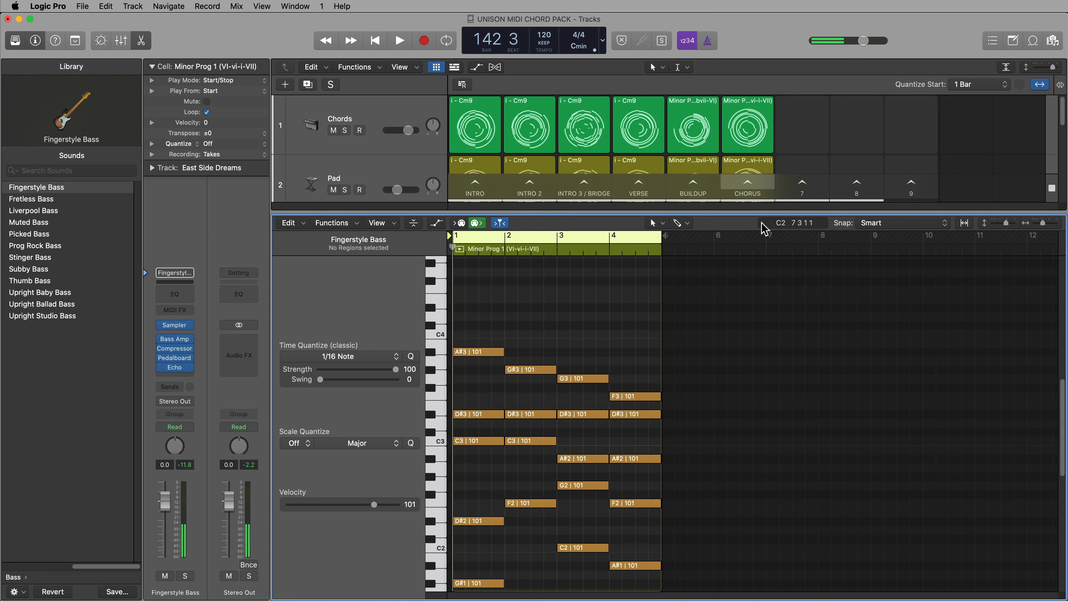
scroll(701, 381, "up", 5)
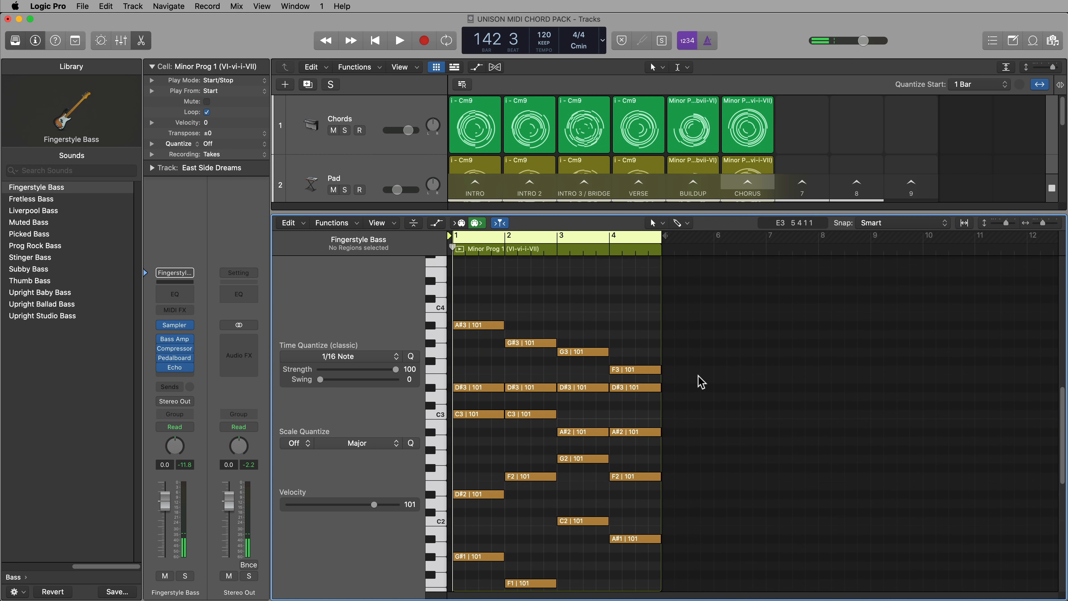
left_click_drag(711, 291, 473, 505)
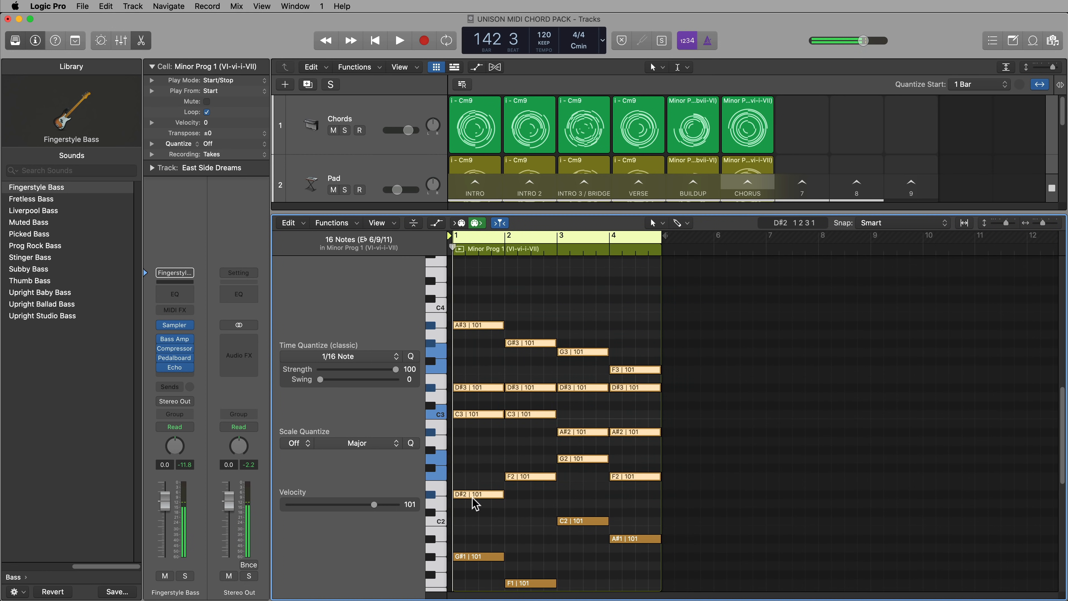
key("Delete")
key("e")
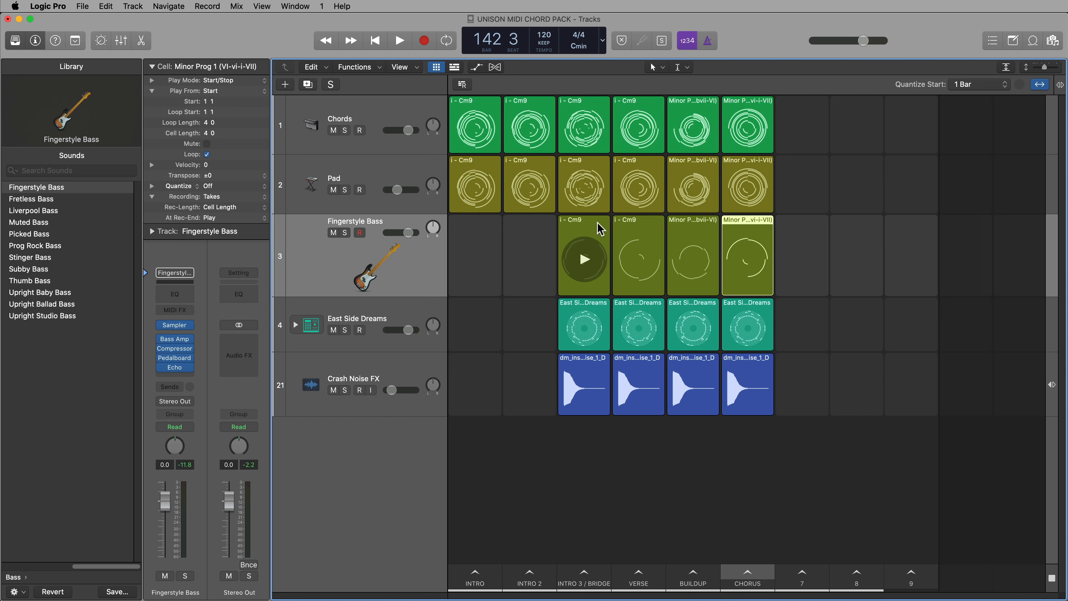
In the Intro 3 / Bridge bass cell, shorten bar 4's G#1 note and add a short F1 note after it, leading into bar 5
double_click(600, 230)
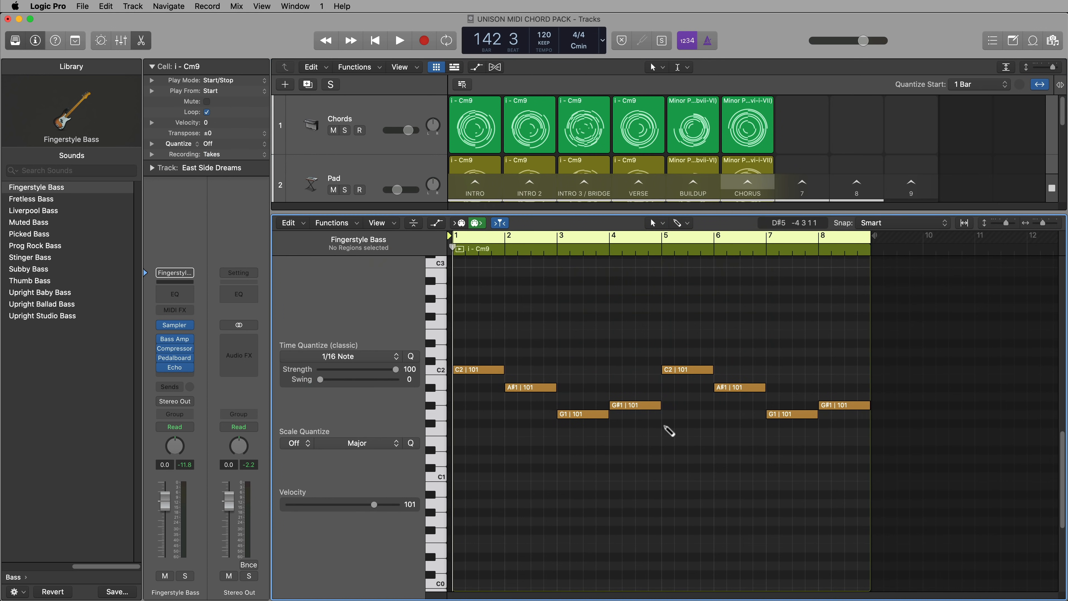
key("z")
left_click(740, 405)
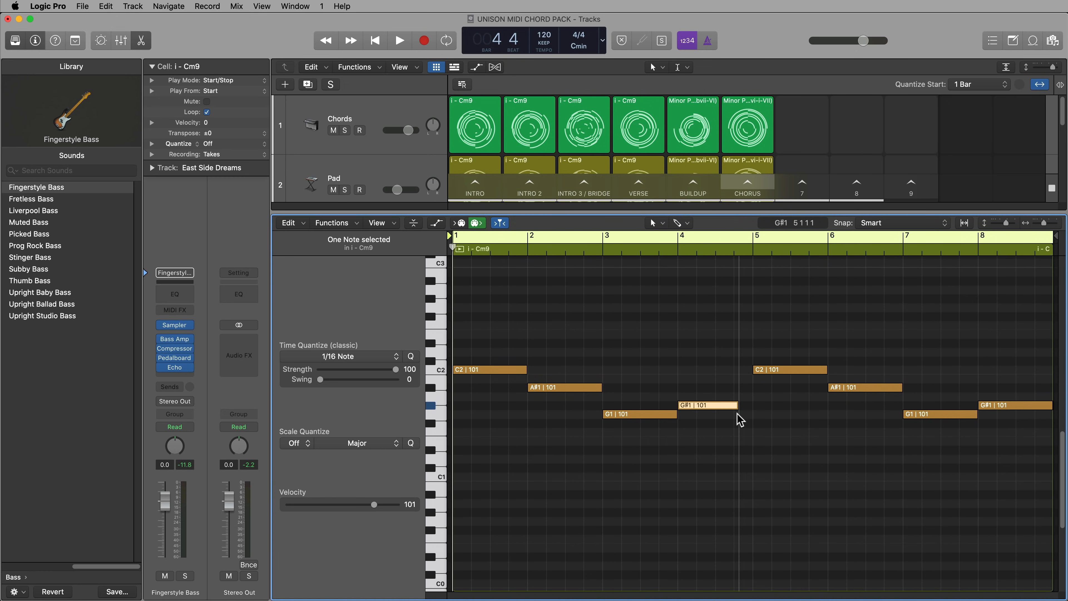
left_click_drag(723, 406, 751, 446)
left_click(719, 442)
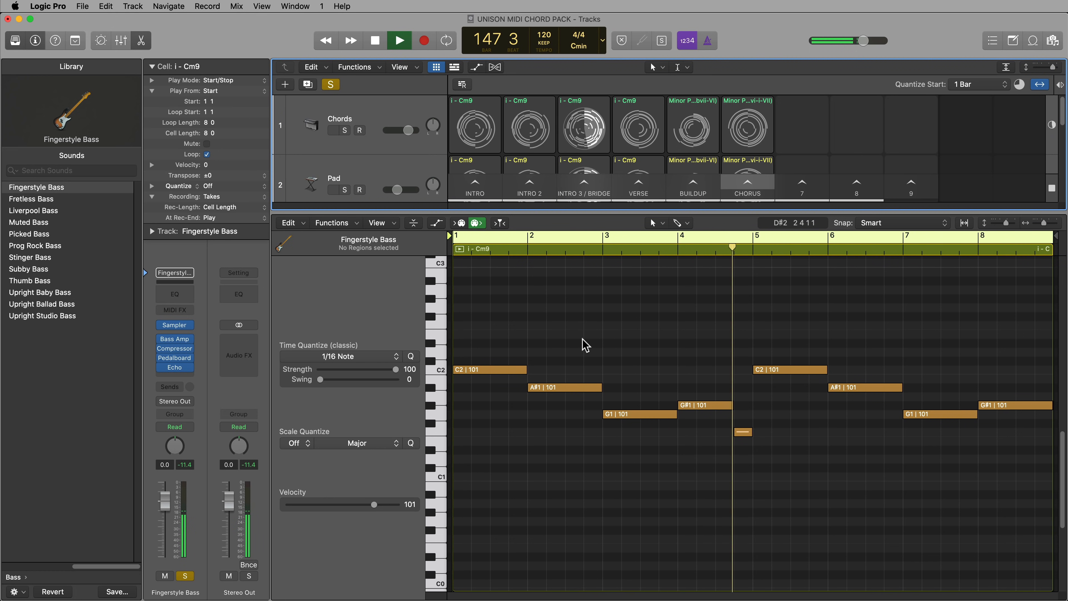
With the Chords track soloed alongside the bass, shorten bar 5's C2 bass note and add a short D#2 note after it
left_click(343, 131)
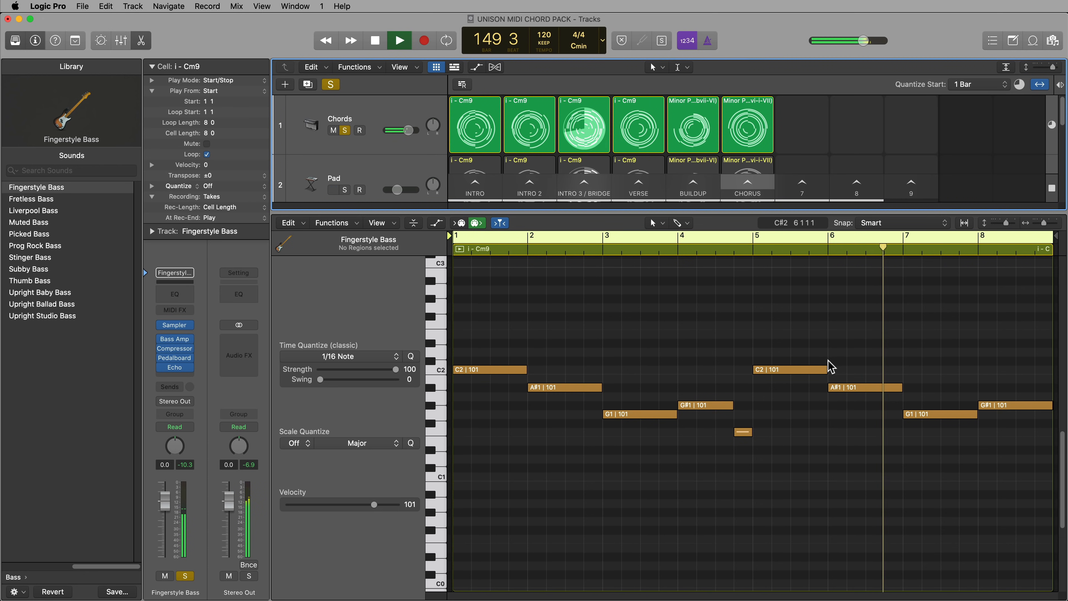
left_click(476, 224)
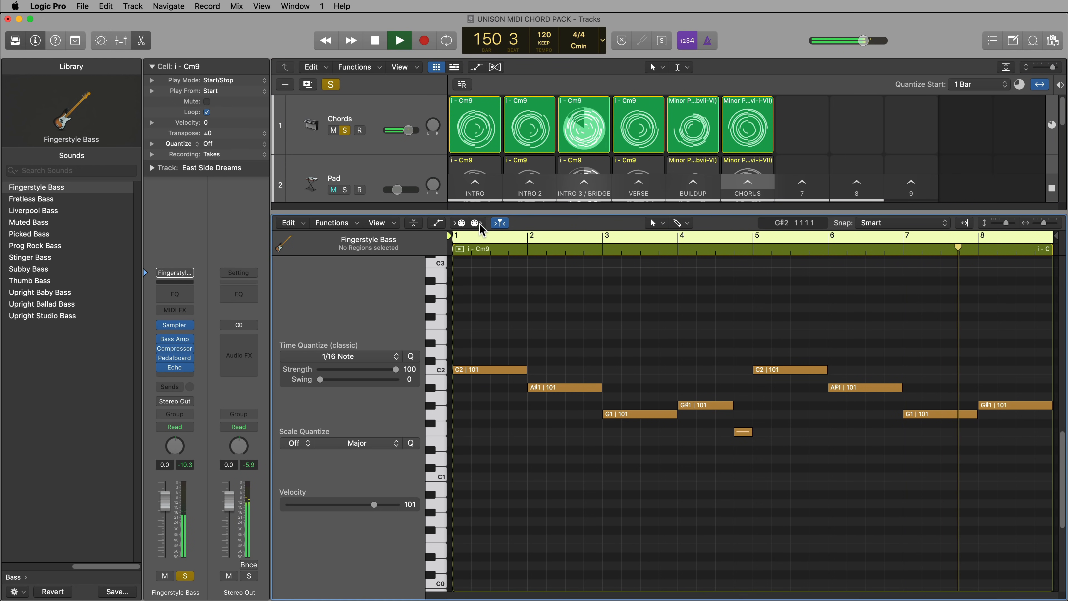
mouse_move(825, 365)
left_mouse_down()
mouse_move(807, 370)
mouse_move(885, 351)
mouse_move(827, 345)
left_mouse_up()
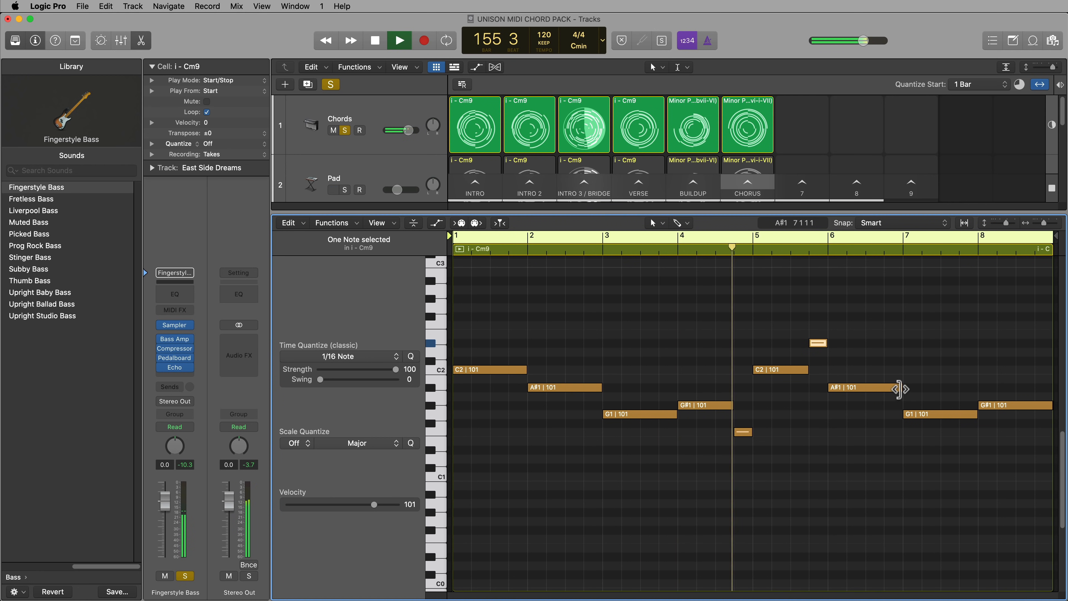
Shorten bar 6's A#1 bass note and fill the rest of the bar with a short C2 followed by a short A#1
left_click_drag(900, 388, 883, 390)
left_click(907, 388)
key("super+Right")
key("super+Right")
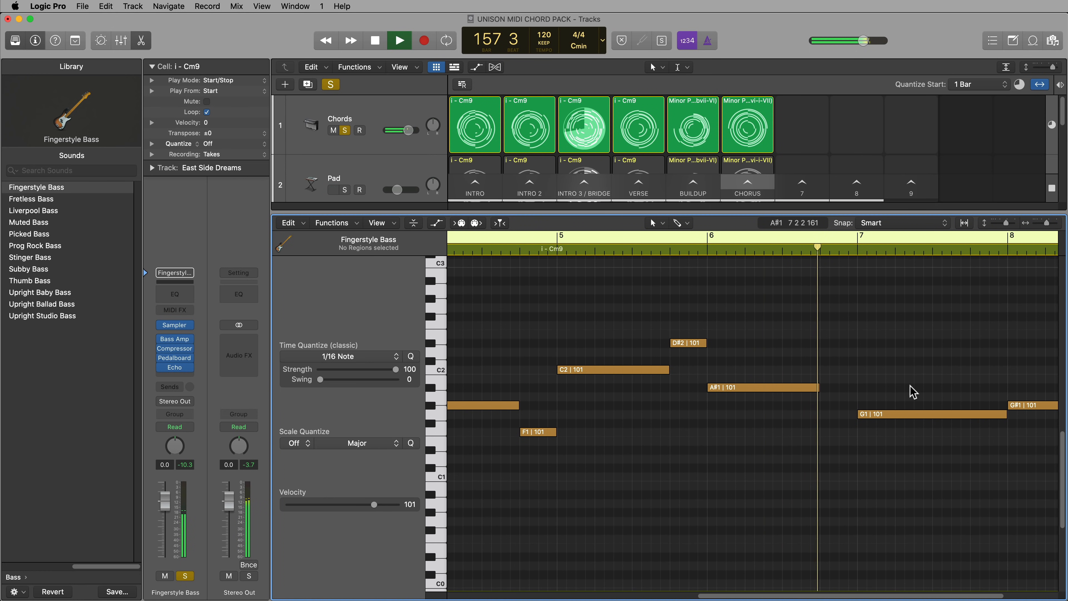
left_click(823, 370)
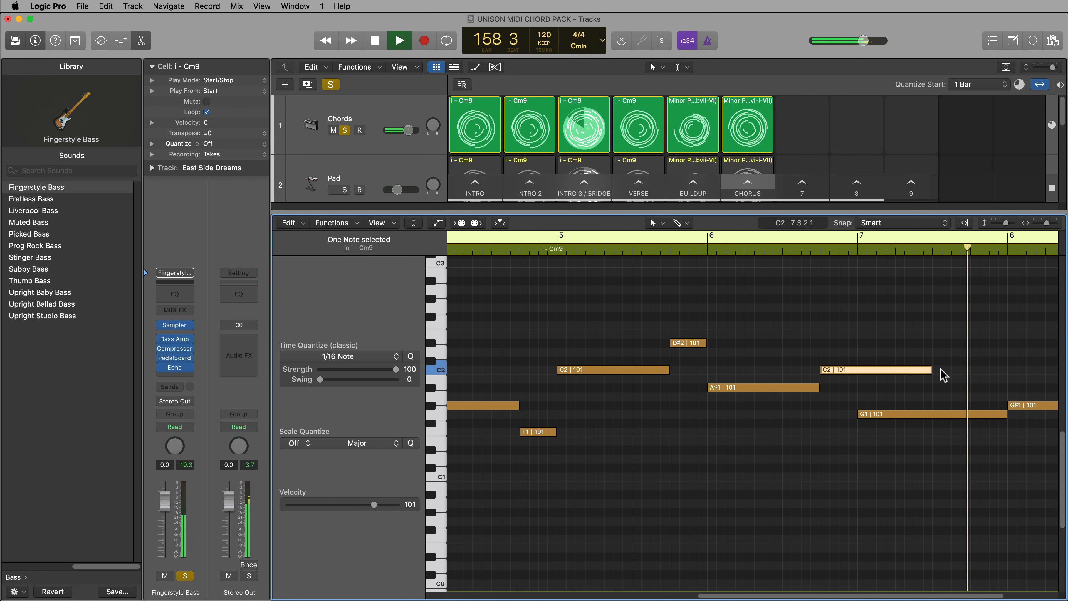
left_click_drag(930, 371, 838, 387)
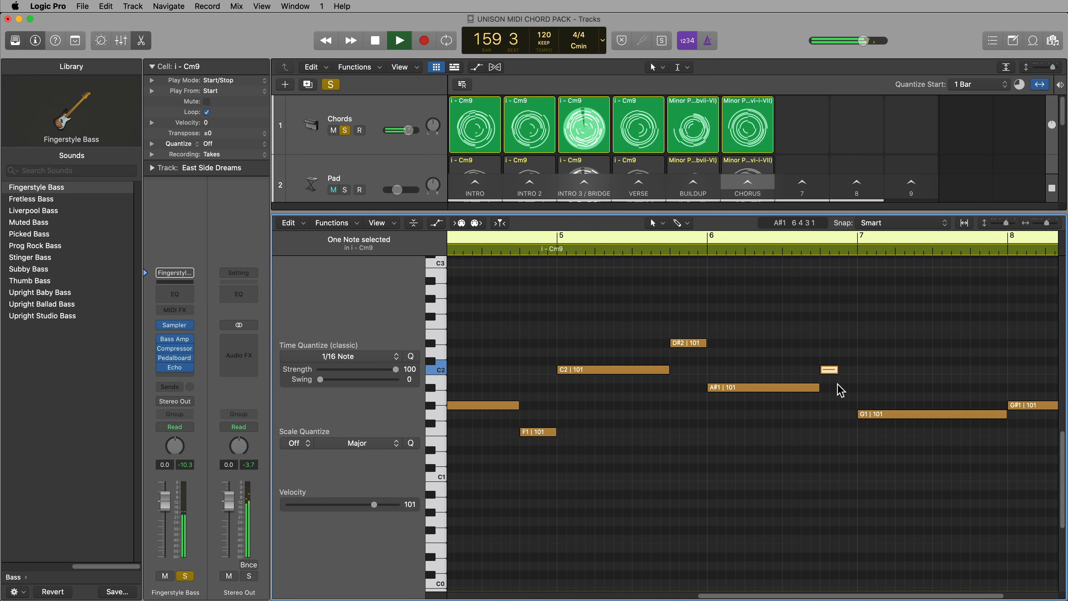
left_click(847, 387)
Add a short D2 note at the start of bar 7 and trim the beginning of the G1 note so it follows
left_click(863, 352)
left_click_drag(860, 419, 896, 429)
left_click(971, 438)
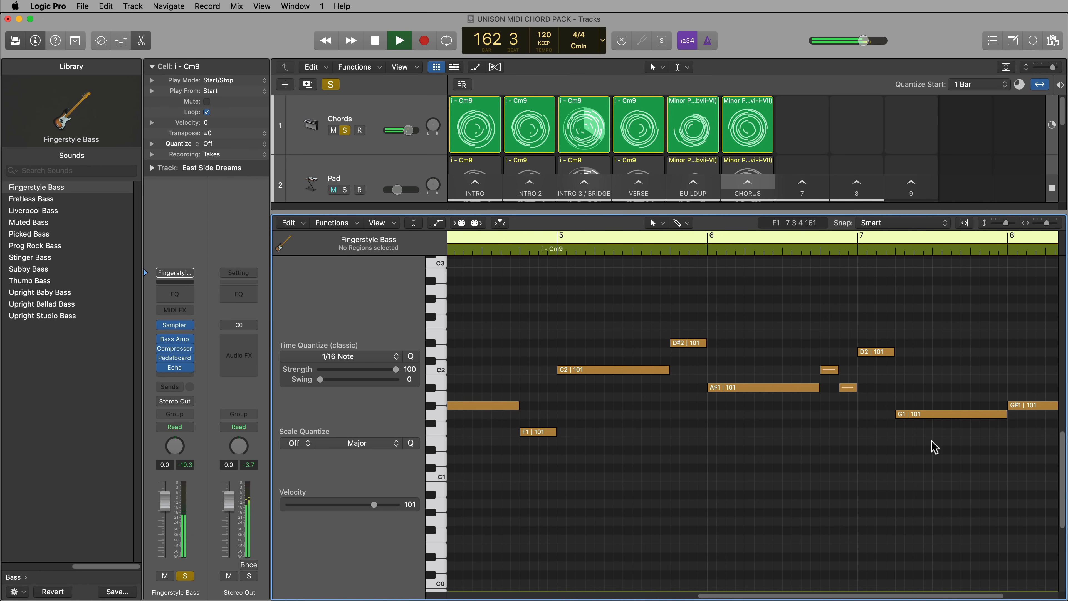
Shorten bar 8's G#1 note and add an A#1 note after it, trimmed to finish at the end of the cell
scroll(967, 439, "right", 5)
left_click_drag(1049, 405, 1014, 405)
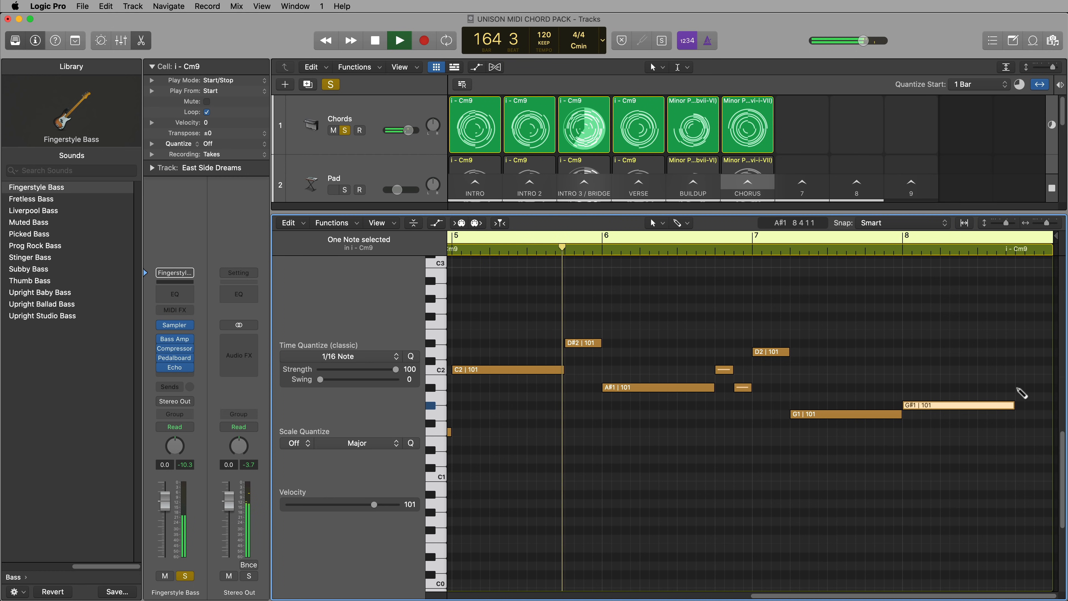
left_click(1019, 387)
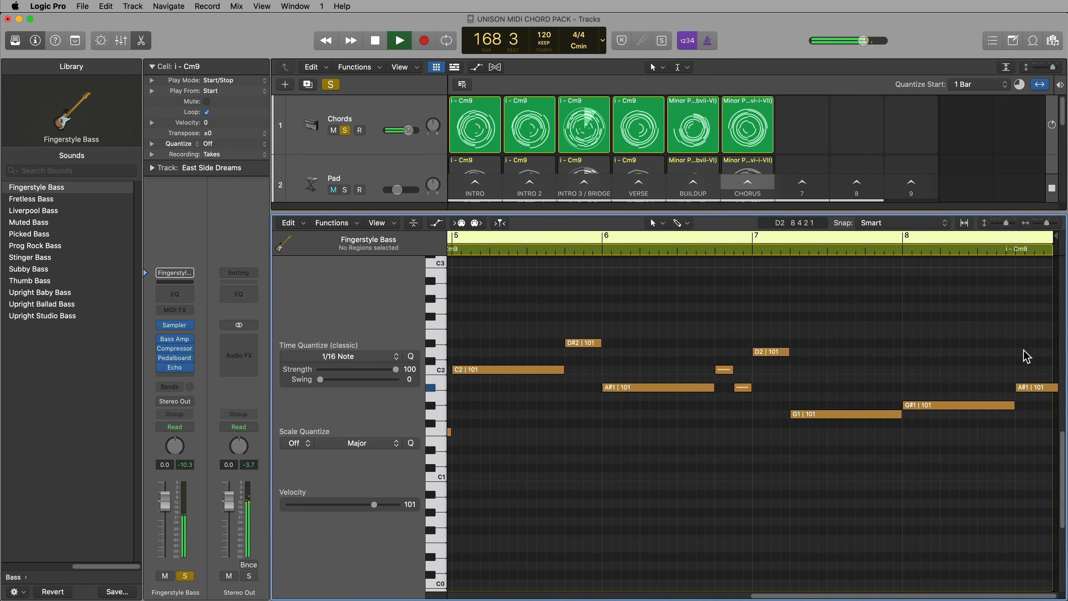
key("super+Left")
key("super+Left")
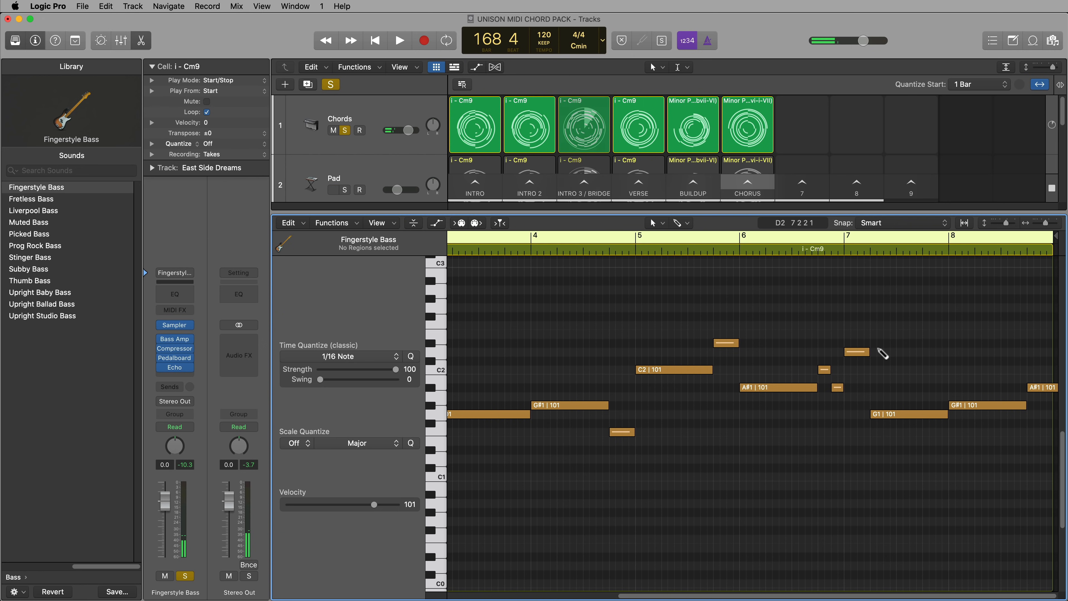
key("super+Left")
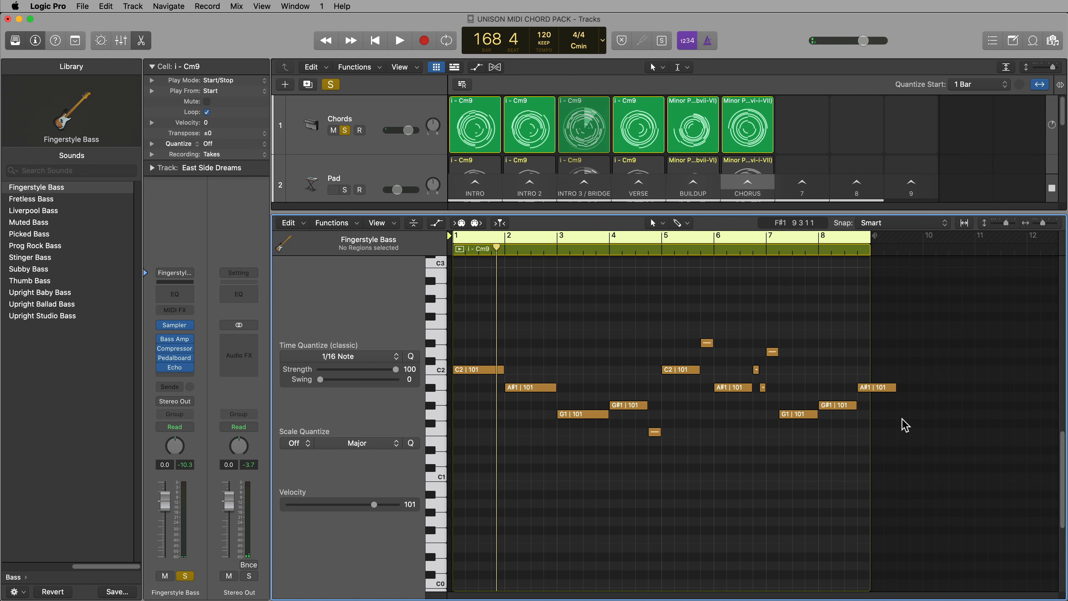
left_click_drag(894, 388, 870, 403)
left_click(833, 363)
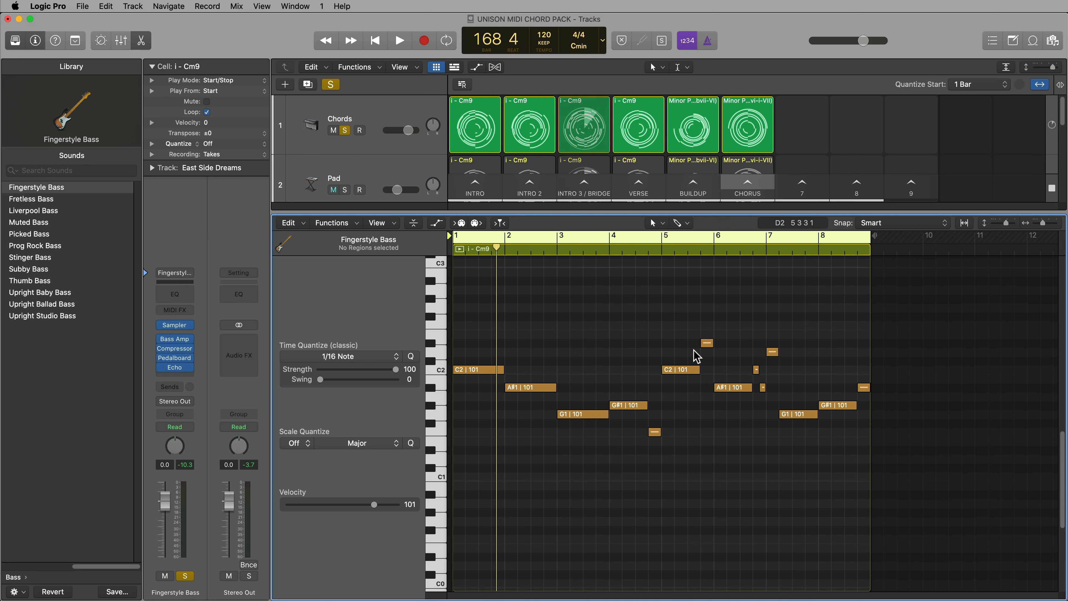
Turn off record enable on the Fingerstyle Bass track, open its Chorus cell and solo the bass together with the Chords
key("e")
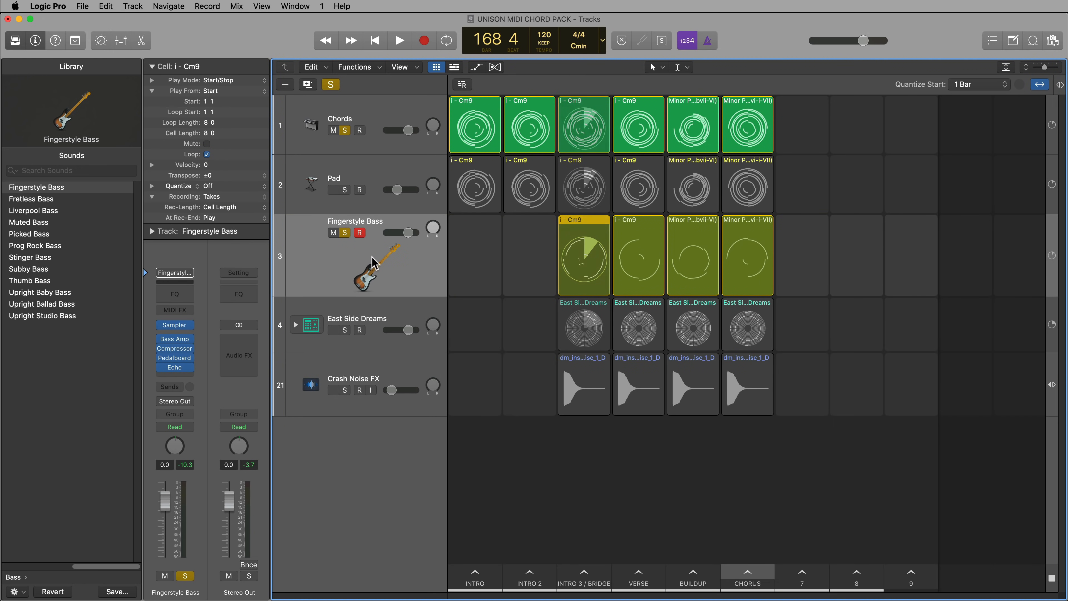
left_click(360, 233)
left_click(345, 233)
left_click(381, 270)
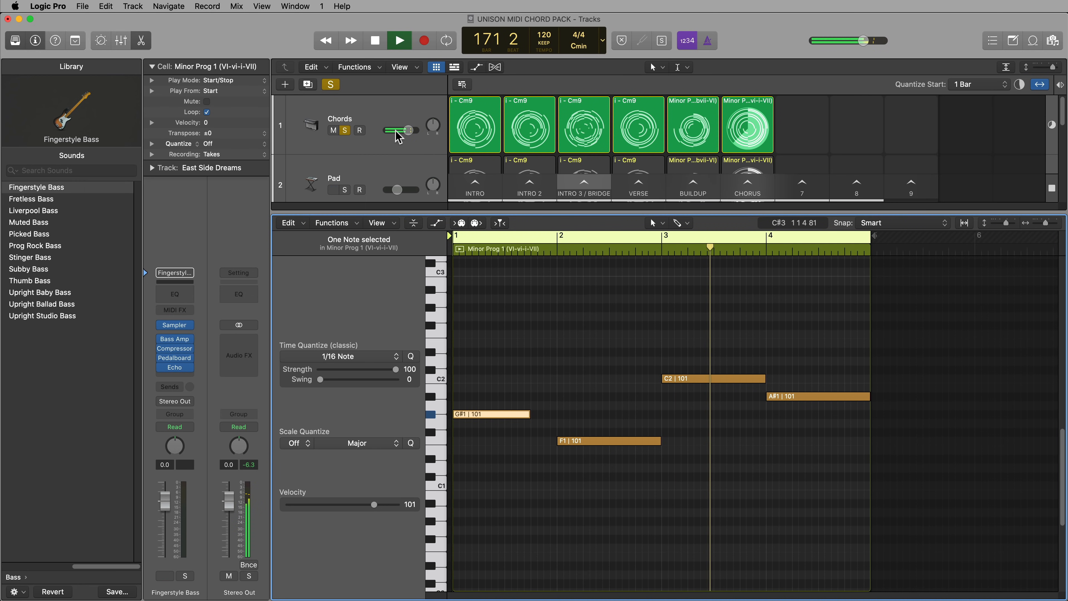
scroll(400, 140, "down", 5)
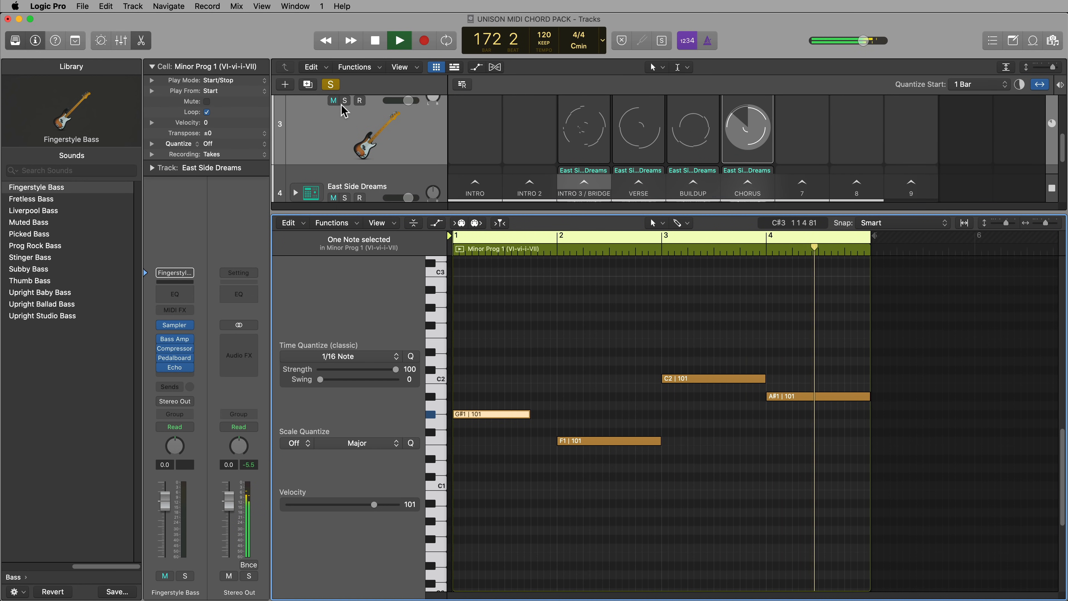
left_click(344, 101)
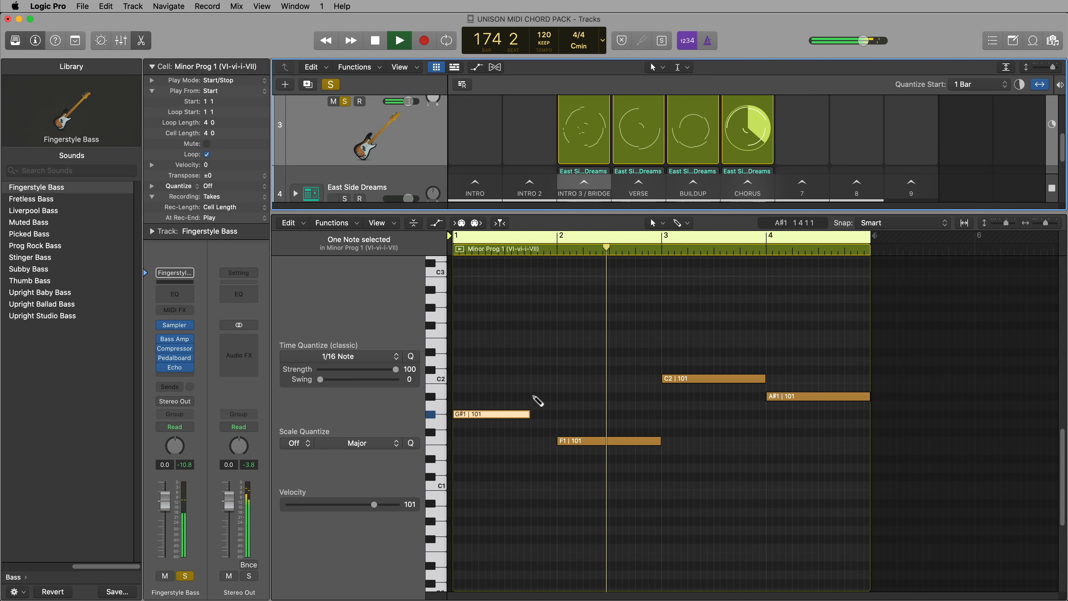
Add short A#1 and C2 notes at the end of bar 1, and shorten bar 2's F1 to fit short D#1 and G1 notes
left_click(533, 396, "super")
left_click_drag(608, 396, 545, 418)
left_click(546, 379, "super")
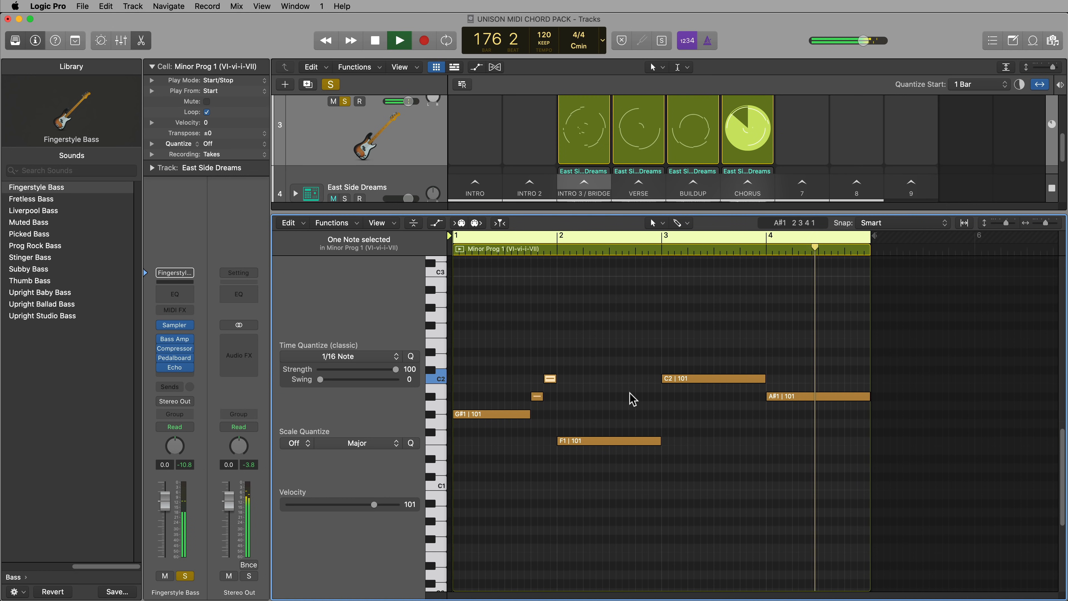
mouse_move(660, 441)
left_mouse_down()
mouse_move(634, 458)
mouse_move(711, 460)
mouse_move(658, 476)
mouse_move(641, 470)
mouse_move(644, 484)
left_mouse_up()
left_click(656, 421)
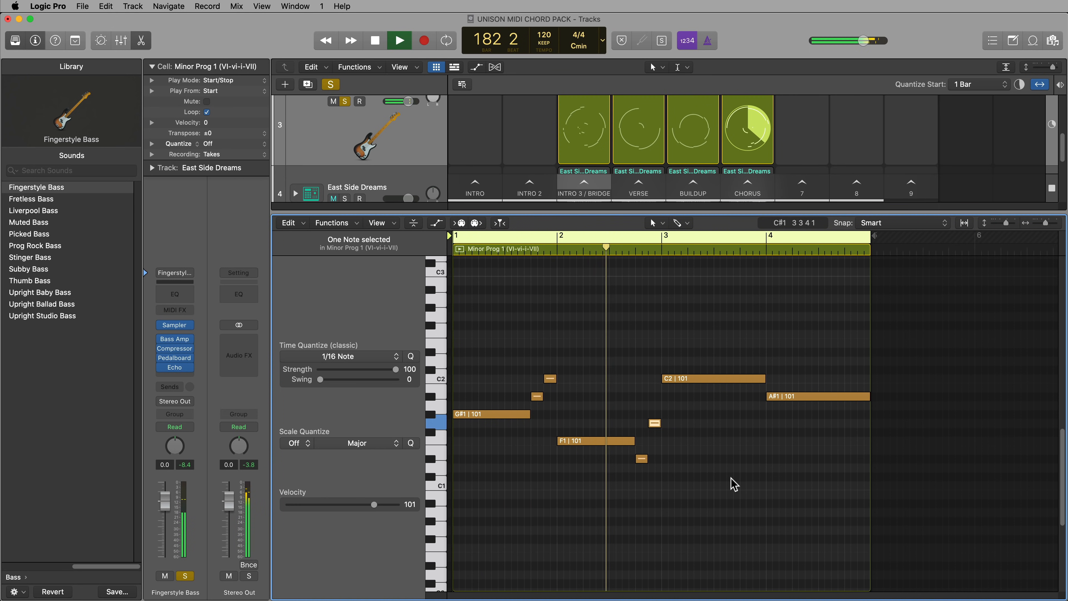
Shorten bar 4's A#1 note to two beats and follow it with one-beat F1 and D#1 notes
left_click_drag(868, 395, 818, 413)
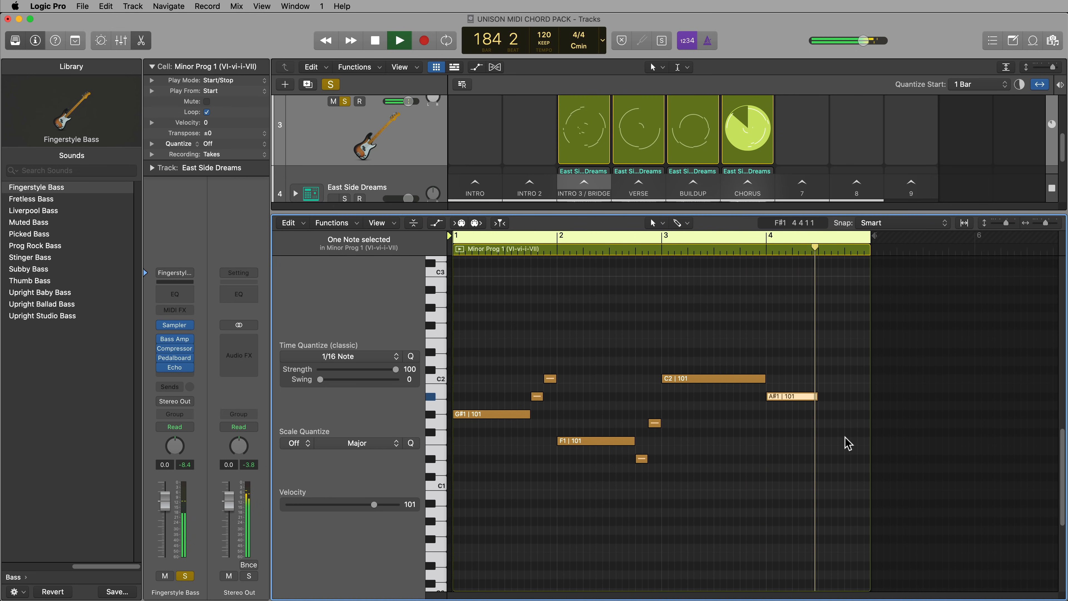
left_click(821, 441, "super")
left_click_drag(867, 441, 841, 453)
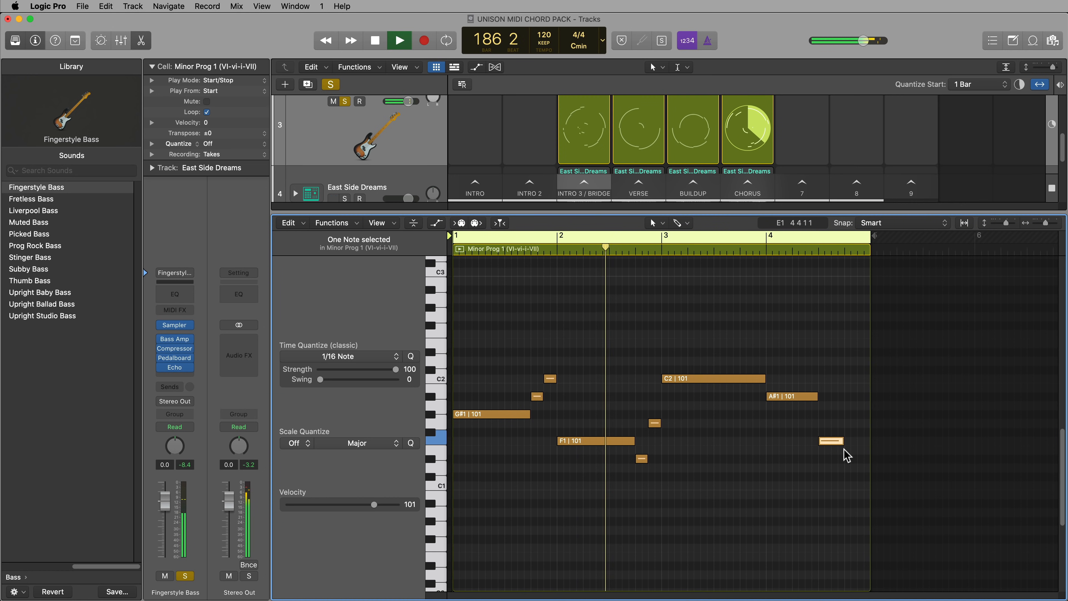
left_click(847, 458, "super")
left_click(825, 505)
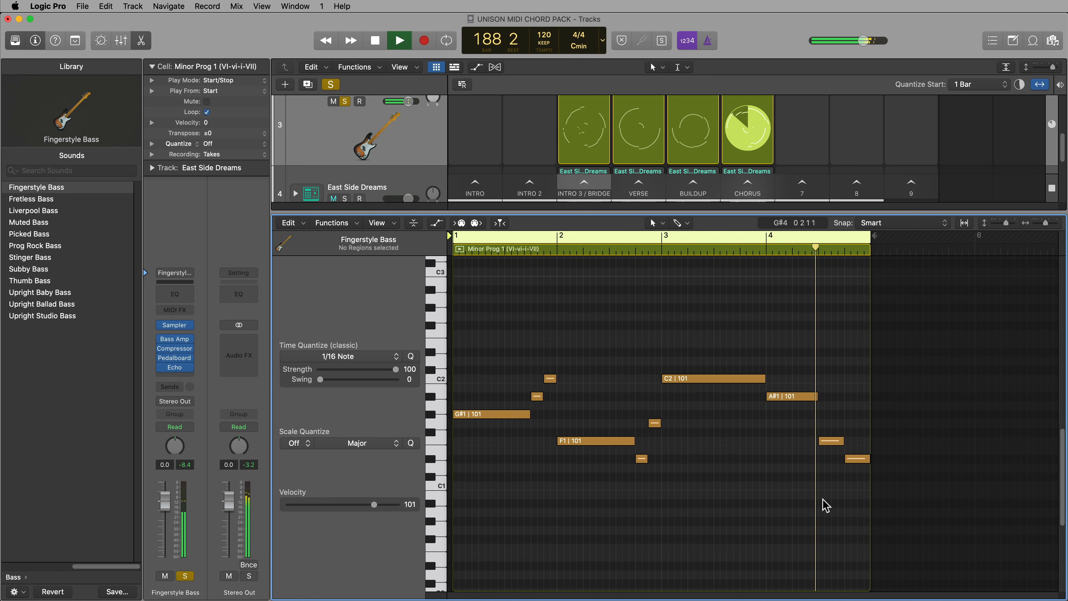
Stop playback and repeat all the notes of the four-bar Chorus bass pattern directly after it, from bar 5
key("space")
left_click_drag(912, 336, 526, 540)
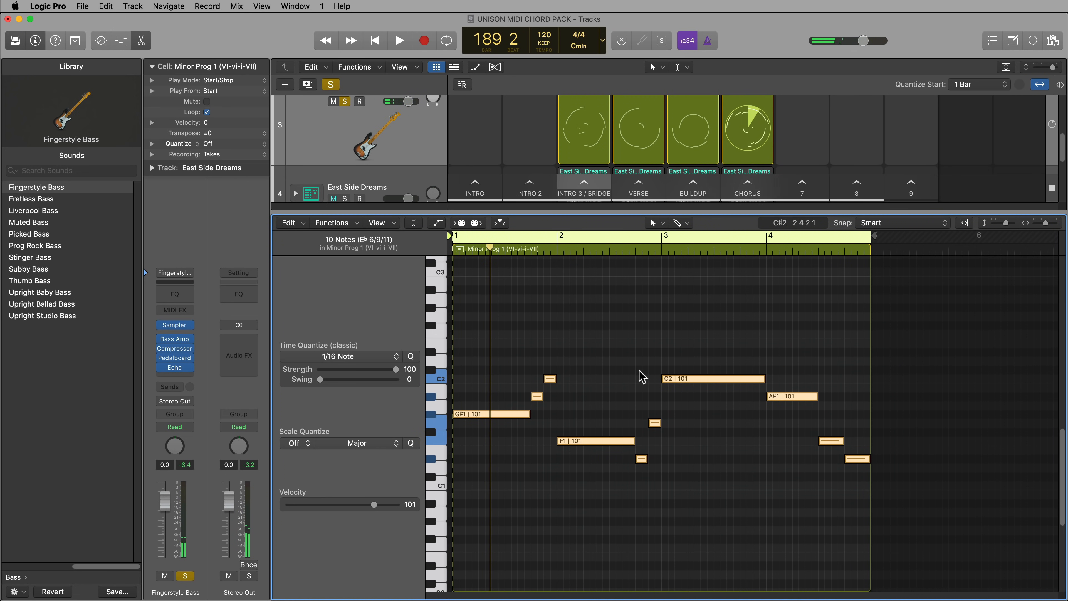
left_click(875, 391)
left_click_drag(918, 319, 513, 514)
key("super+r")
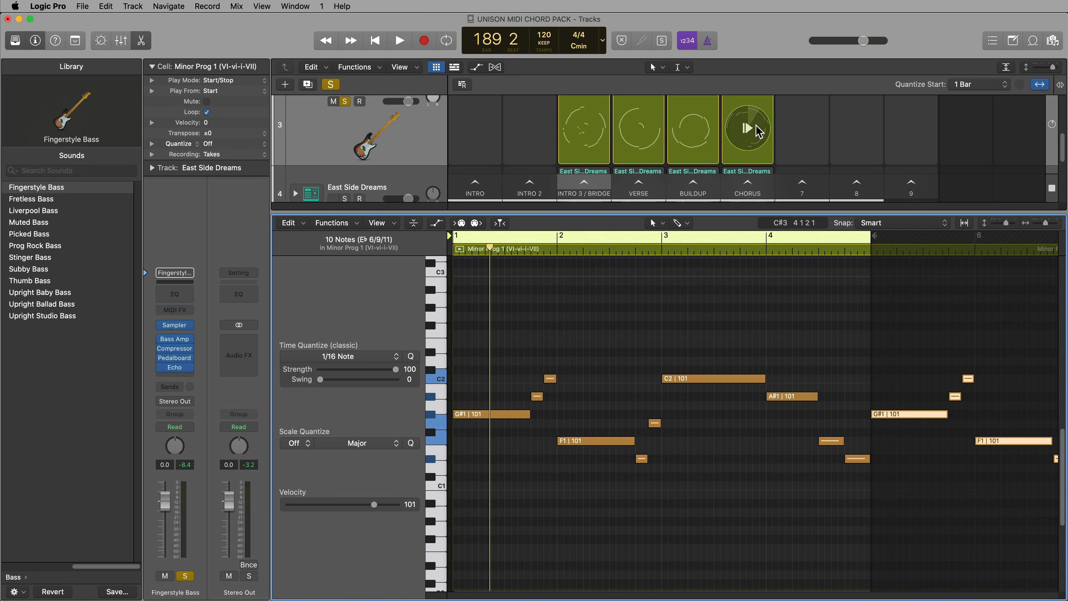
Set the Chorus bass cell's loop length to 8 bars
scroll(753, 138, "up", 3)
left_click(760, 159)
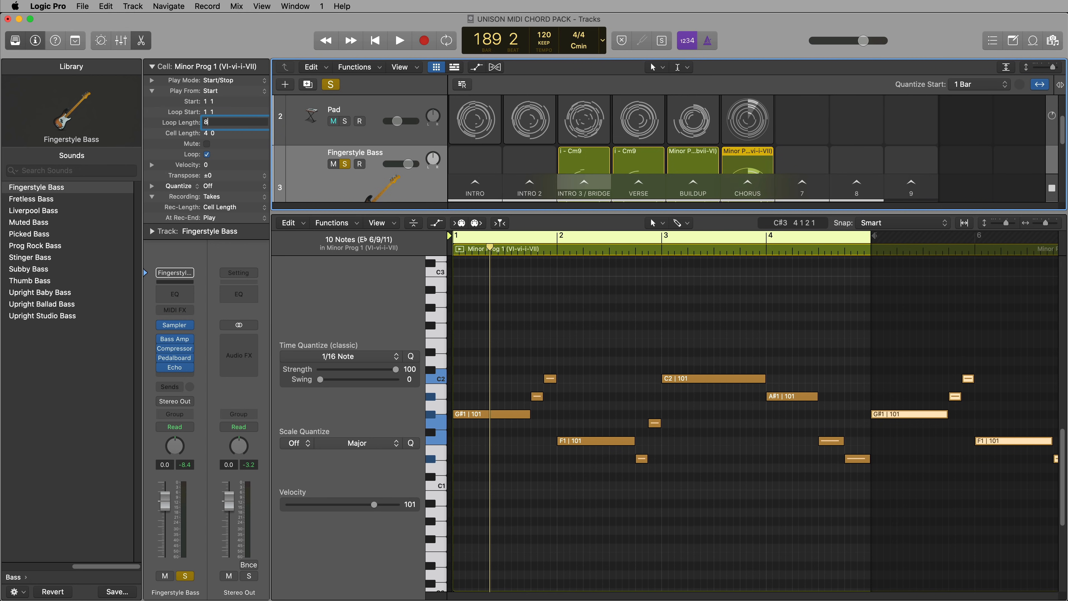
key("Return")
left_click(823, 324)
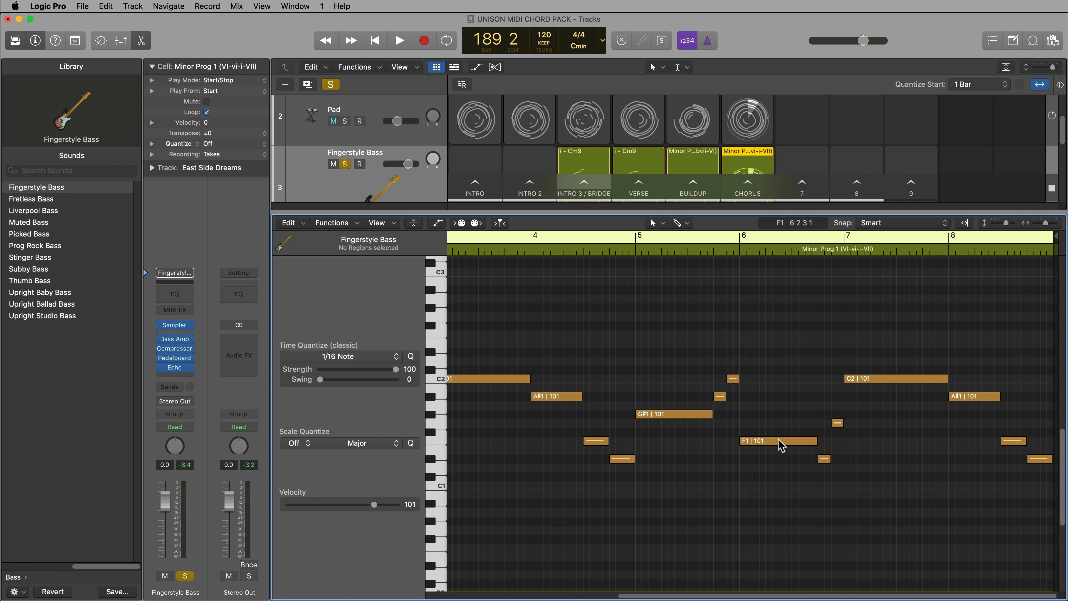
Transpose bar 7's C2 bass note down an octave to C1 and lower the short G1 note just before it
left_click(868, 380)
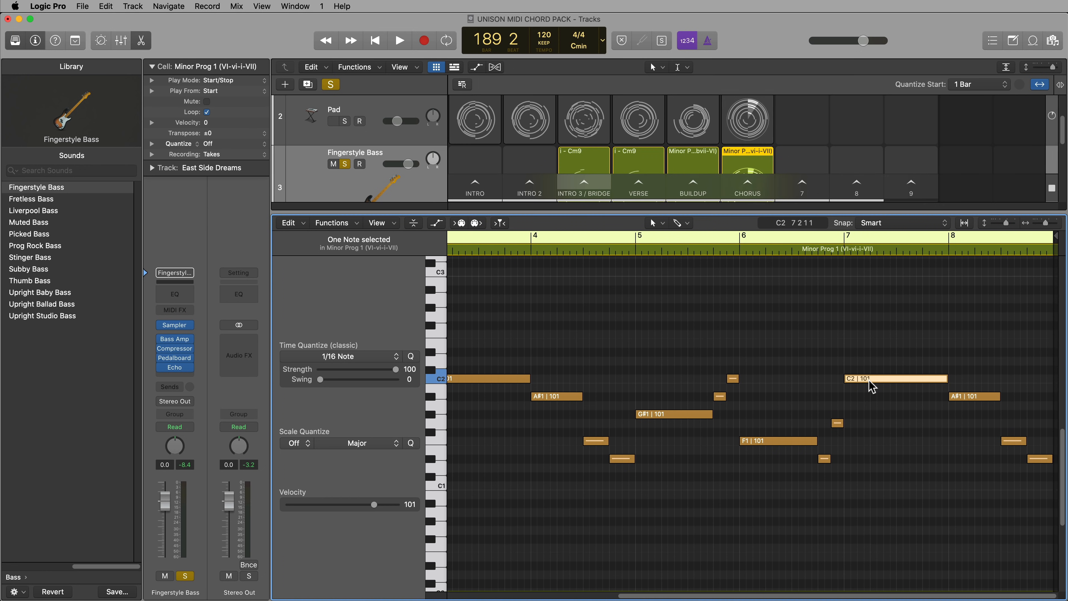
key("shift+alt+Down")
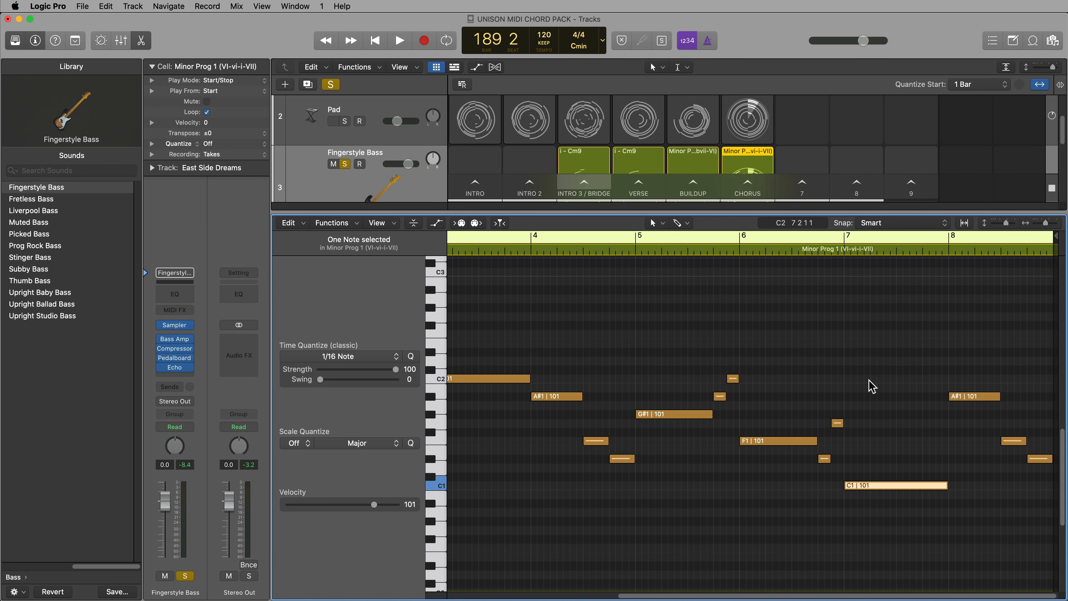
left_click_drag(873, 400, 839, 426)
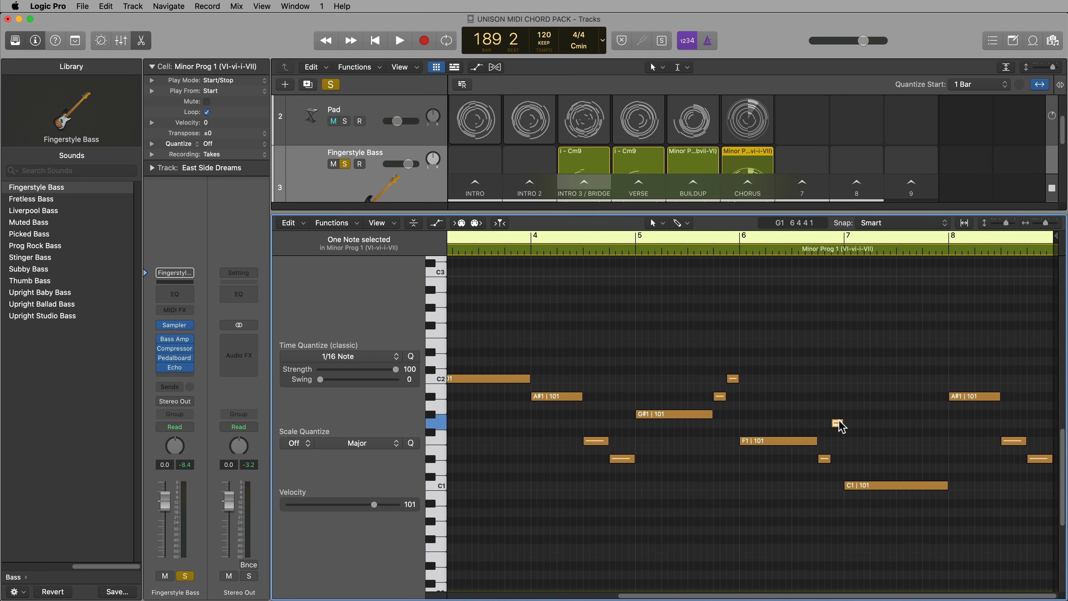
key("alt+Down")
left_click(851, 443)
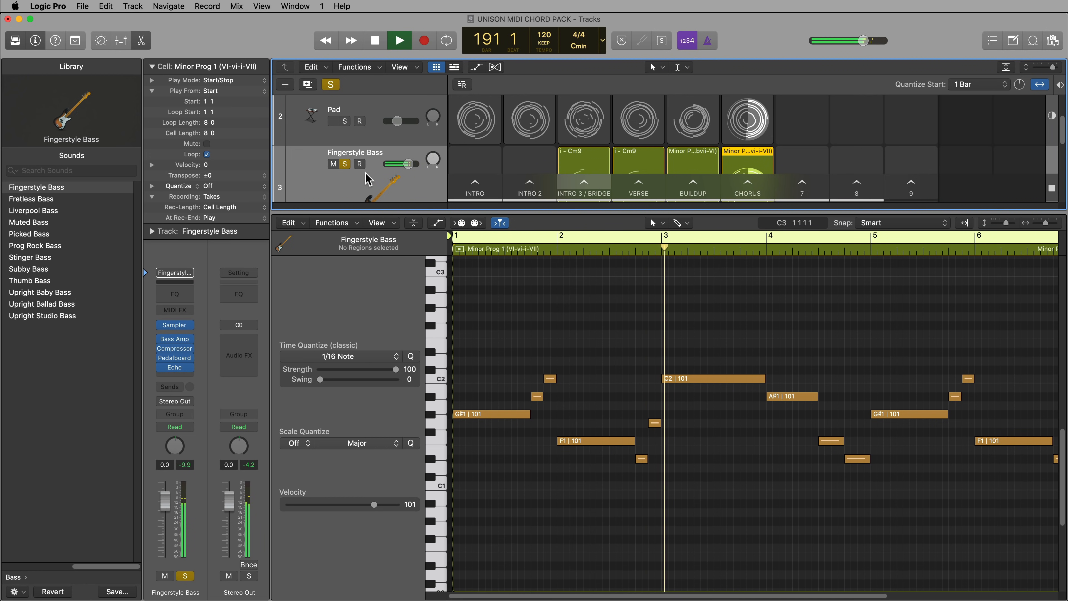
Play the Chorus with solo turned off, setting the Fingerstyle Bass volume to 1.4 dB, and stop playback
left_click(330, 85)
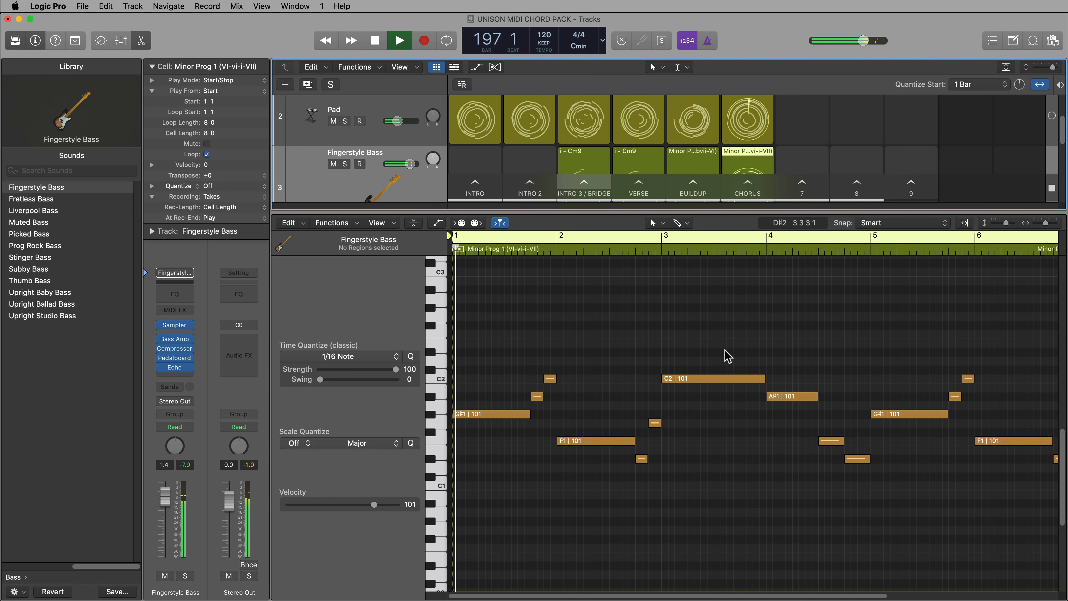
key("space")
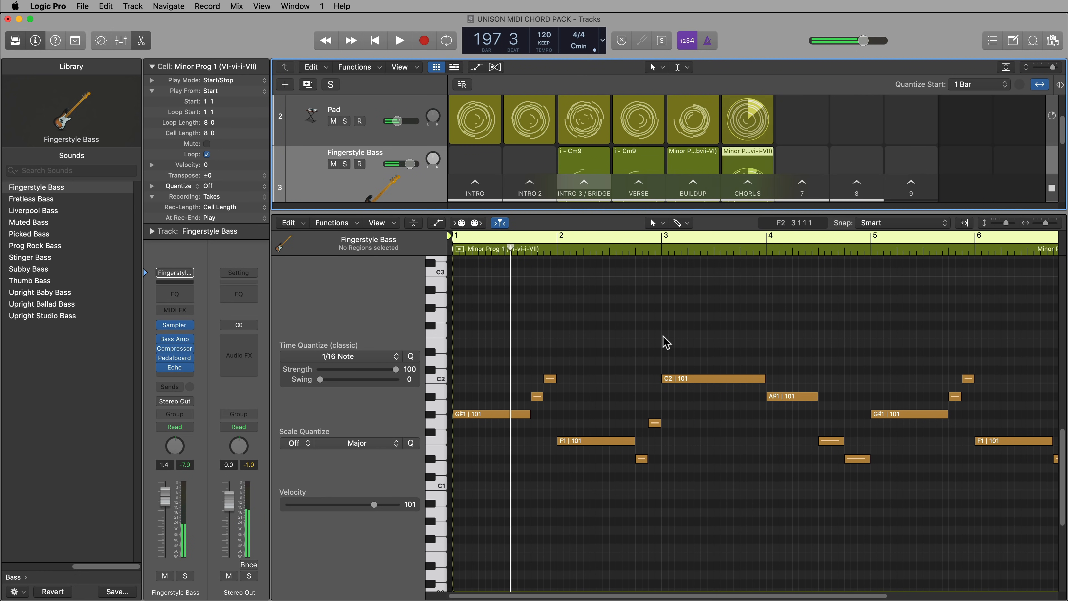
left_click(664, 342)
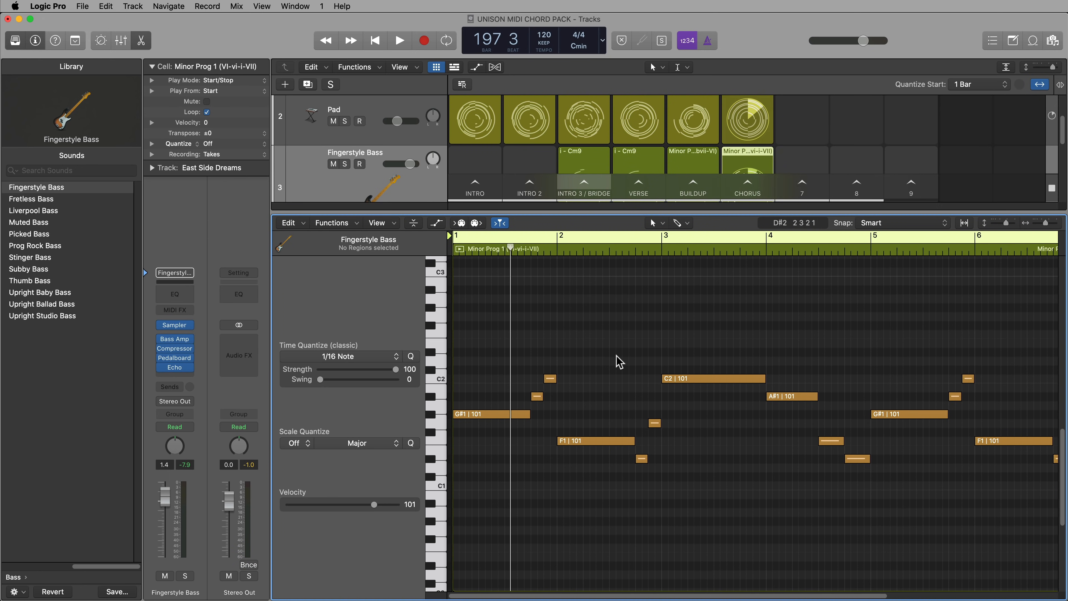
Quantize all the Chorus bass notes to 1/8 Note with a swing of 10
key("super+a")
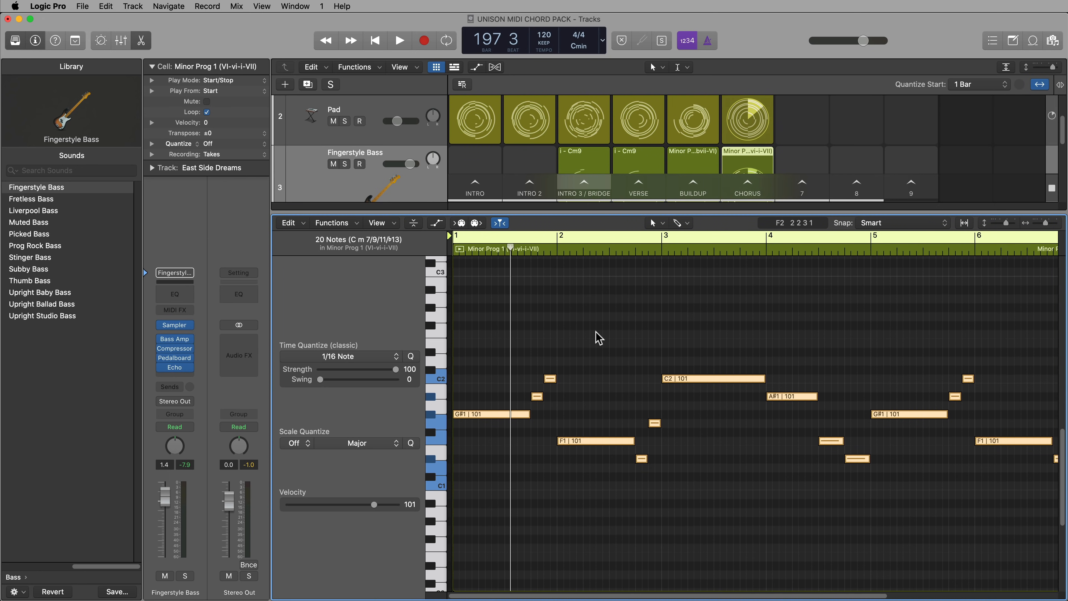
left_click(551, 335)
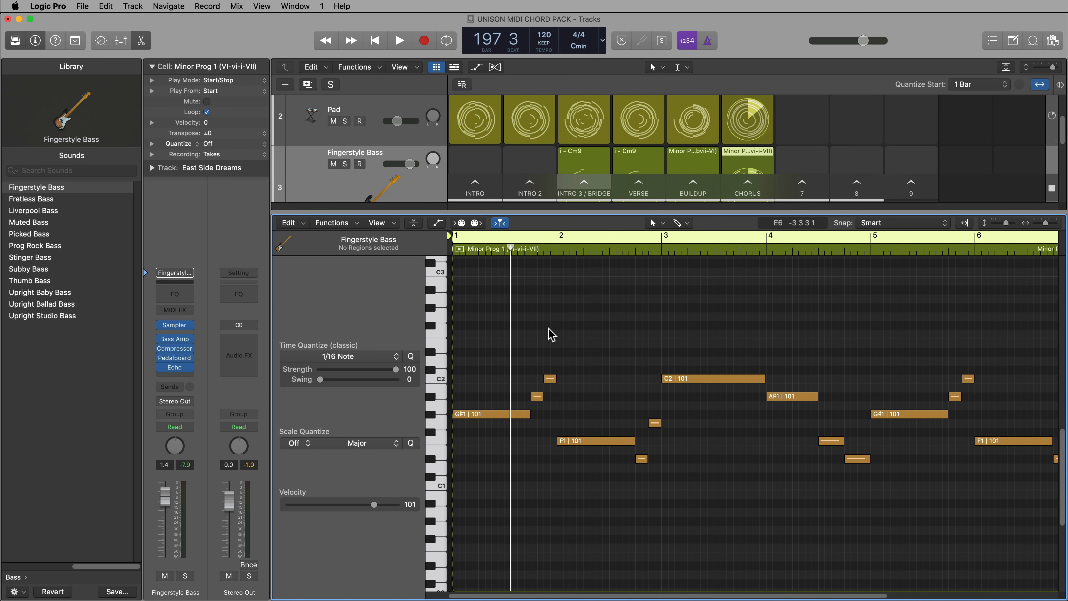
left_click(354, 358)
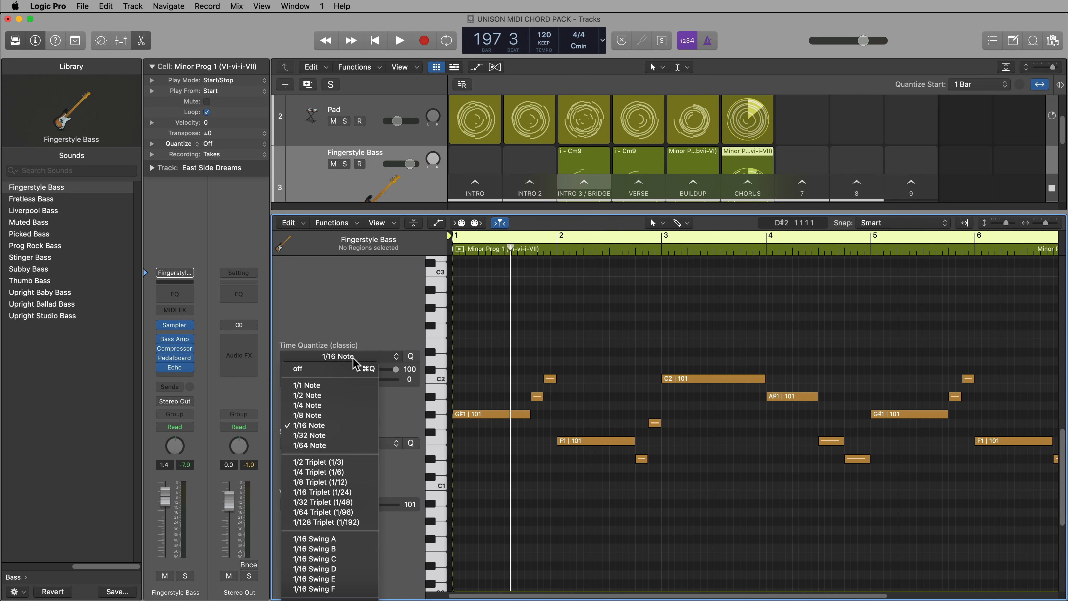
left_click(341, 415)
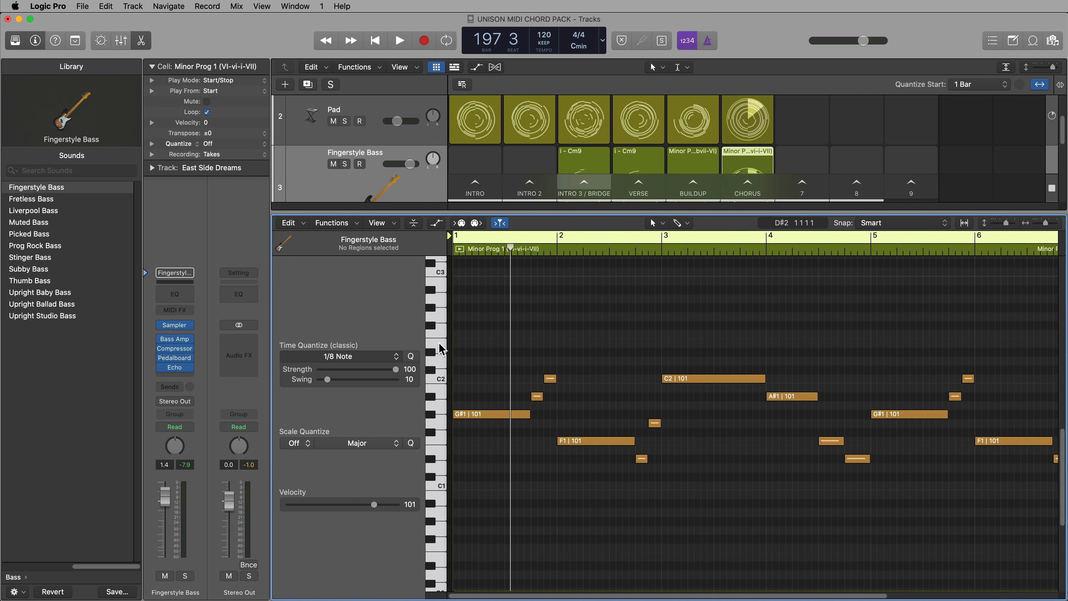
key("super+a")
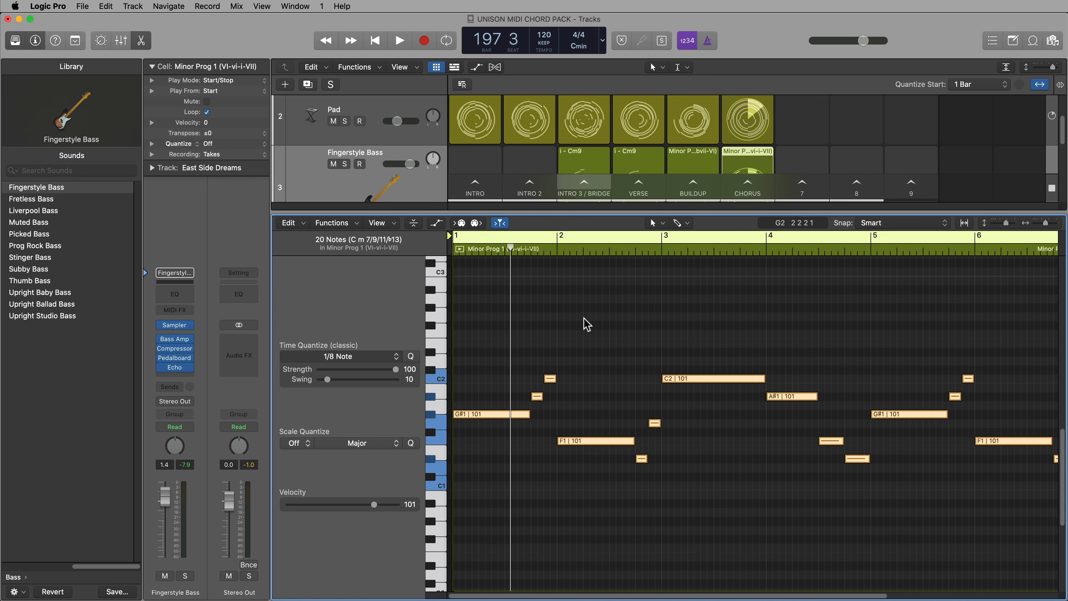
left_click(411, 356)
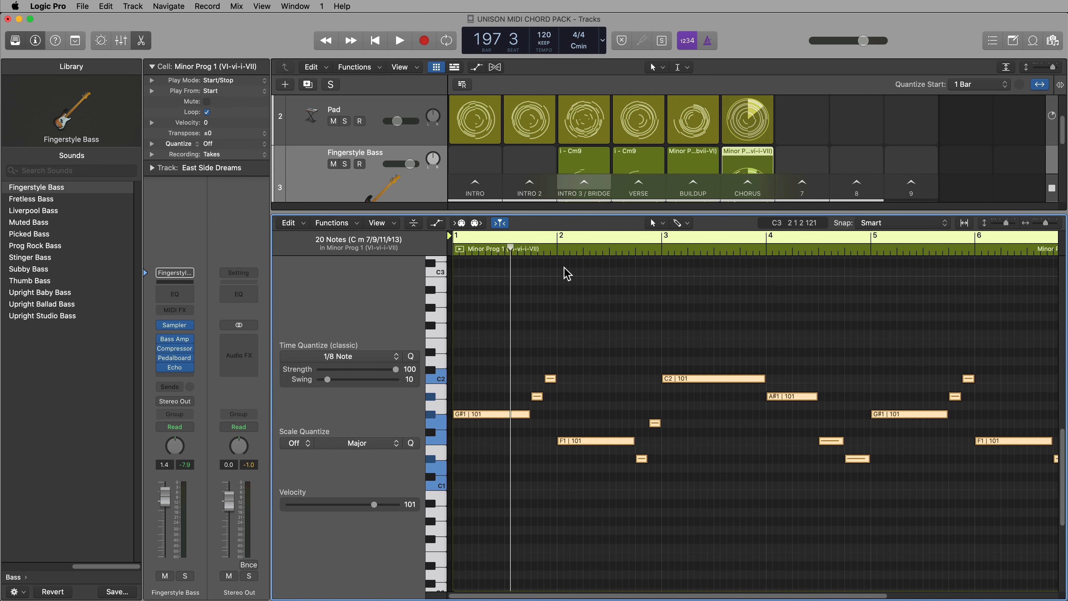
Set the quantize swing to 28 and apply it to all the Chorus bass notes
left_click(543, 251)
key("super+Right")
key("super+Right")
key("super+Right")
key("super+Right")
key("super+Right")
key("super+Right")
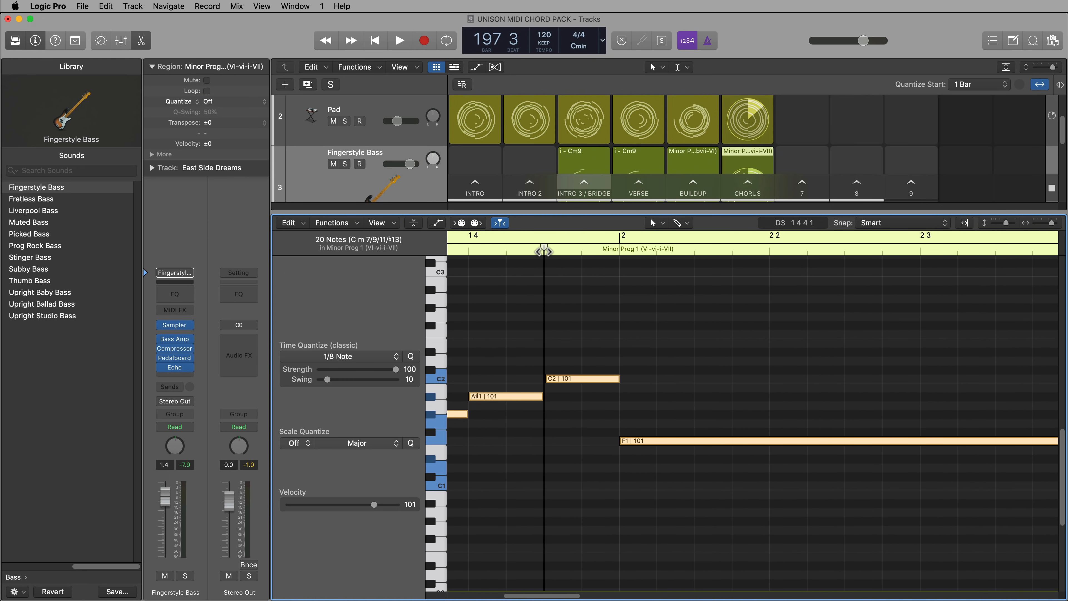
key("super+Right")
key("super+Right")
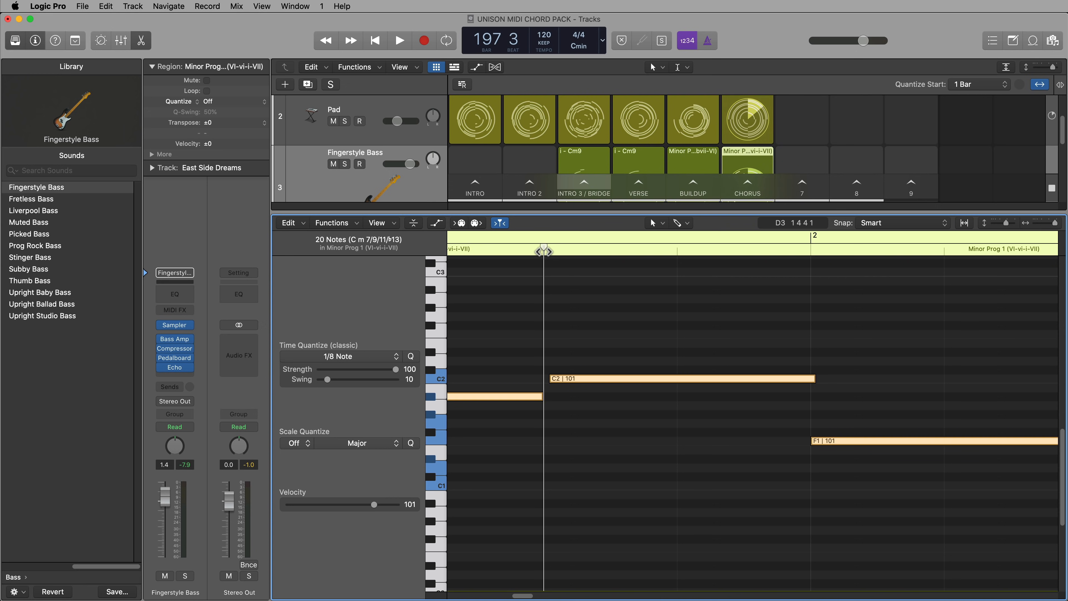
left_click(458, 353)
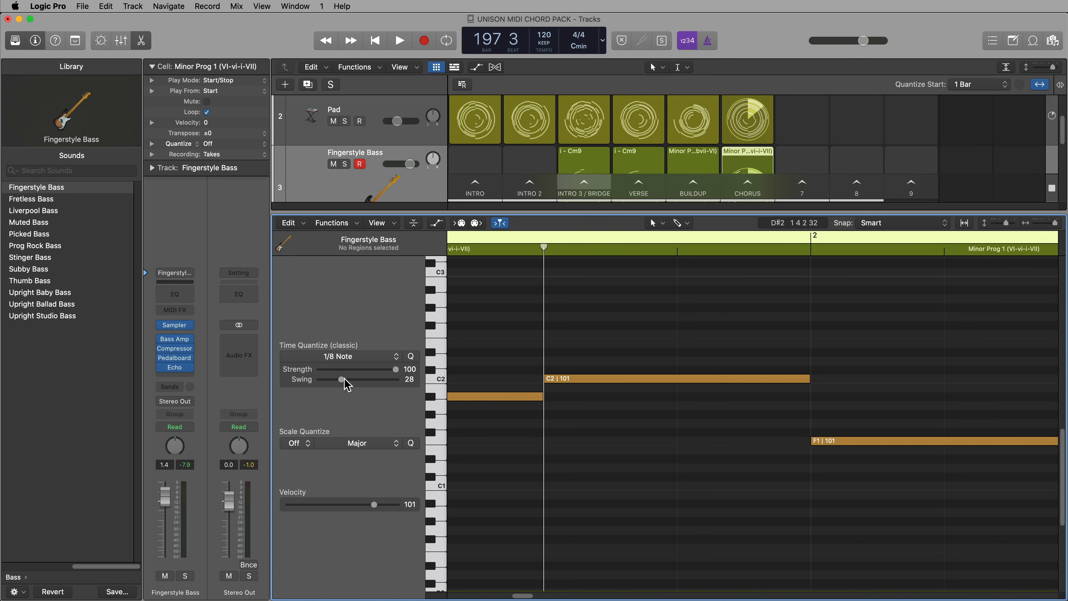
key("super+a")
left_click(413, 357)
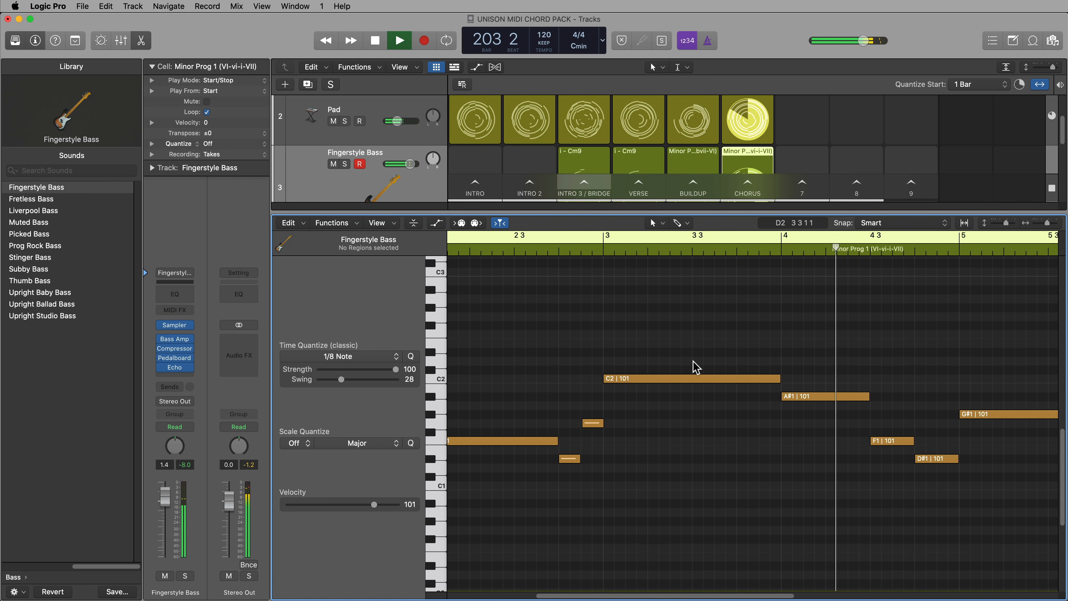
Listen to the swung Chorus bass line and stop playback
key("super+Left")
key("super+Left")
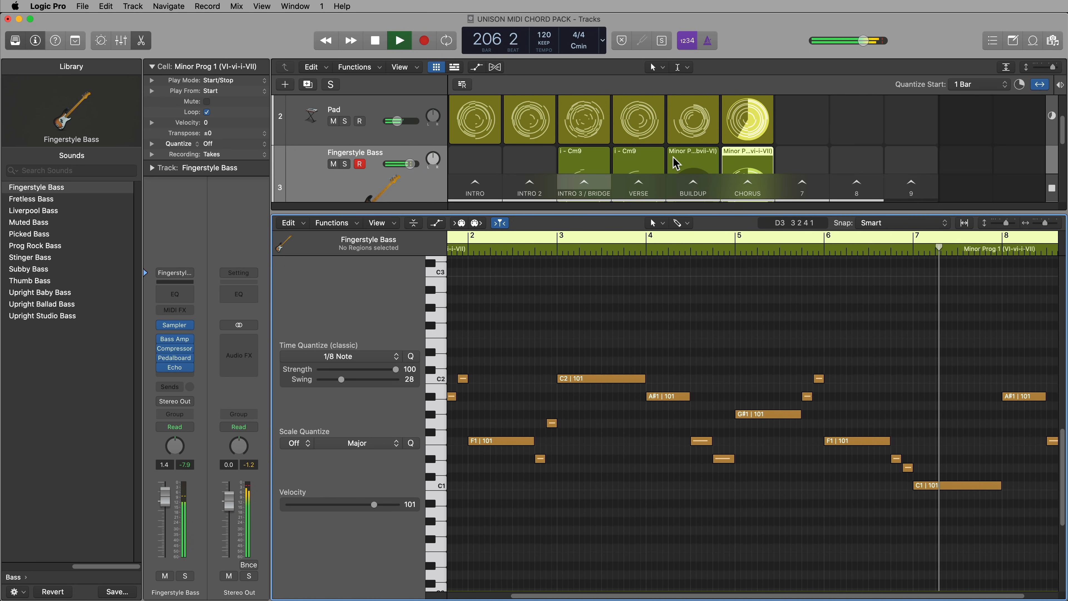
key("space")
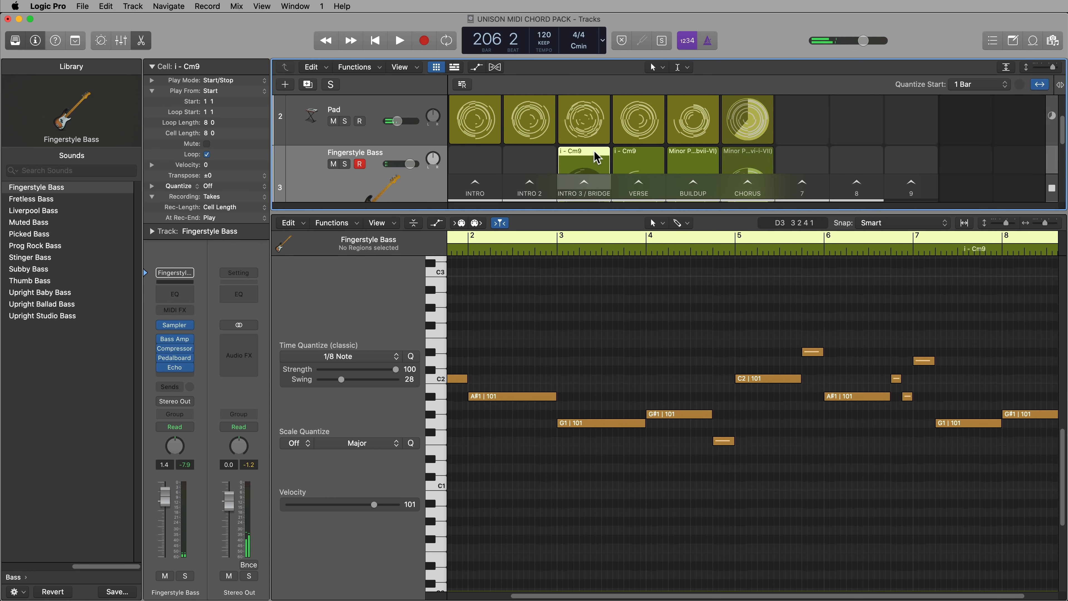
Apply the 1/8 Note quantize with swing 28 to all notes of the Intro 3 / Bridge bass cell and close the editor
left_click(790, 472)
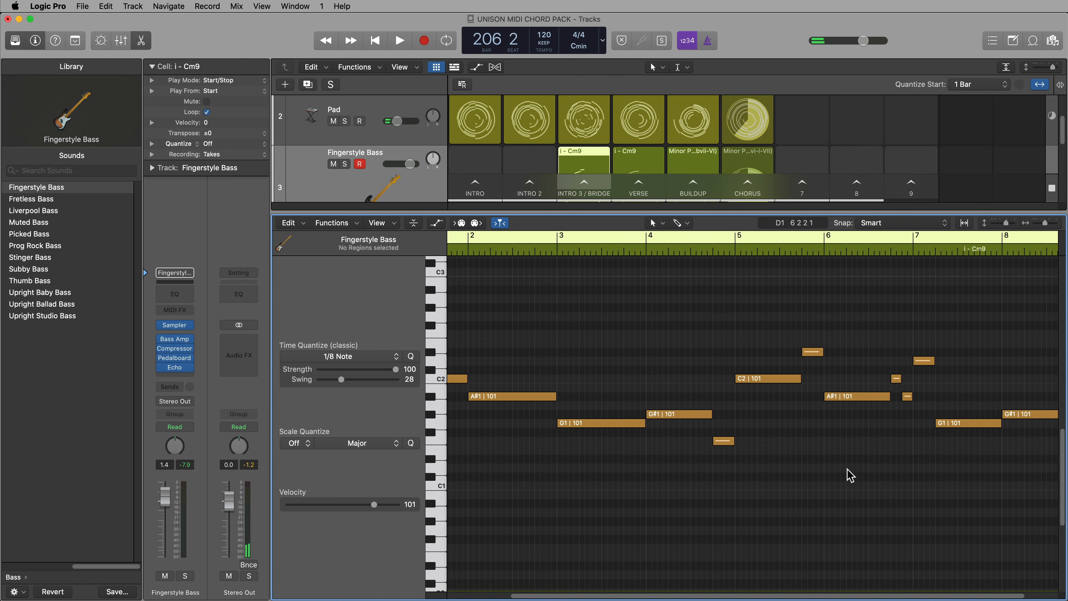
key("super+a")
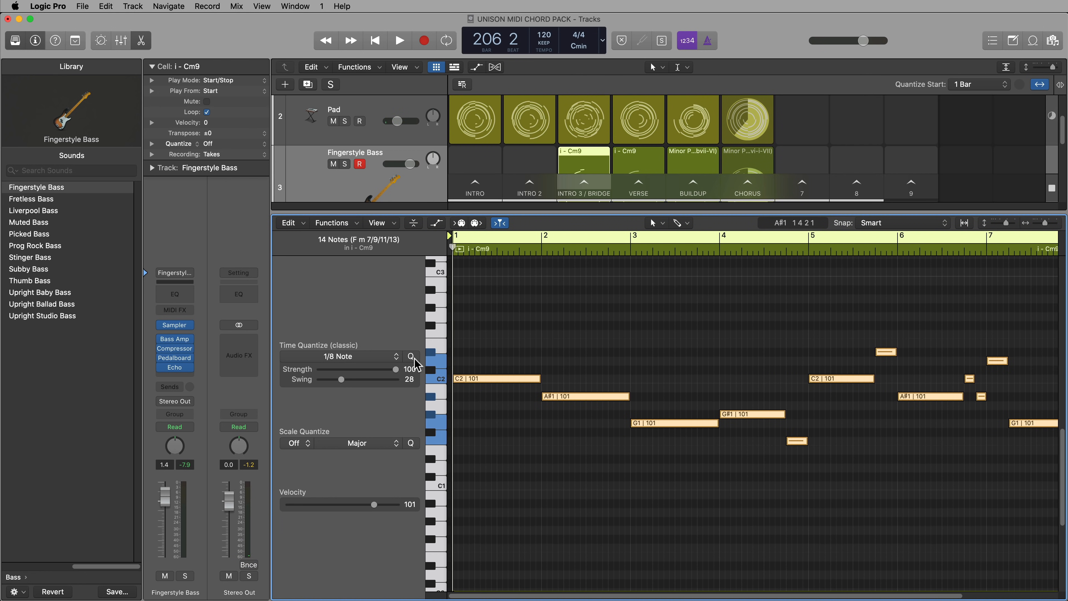
key("e")
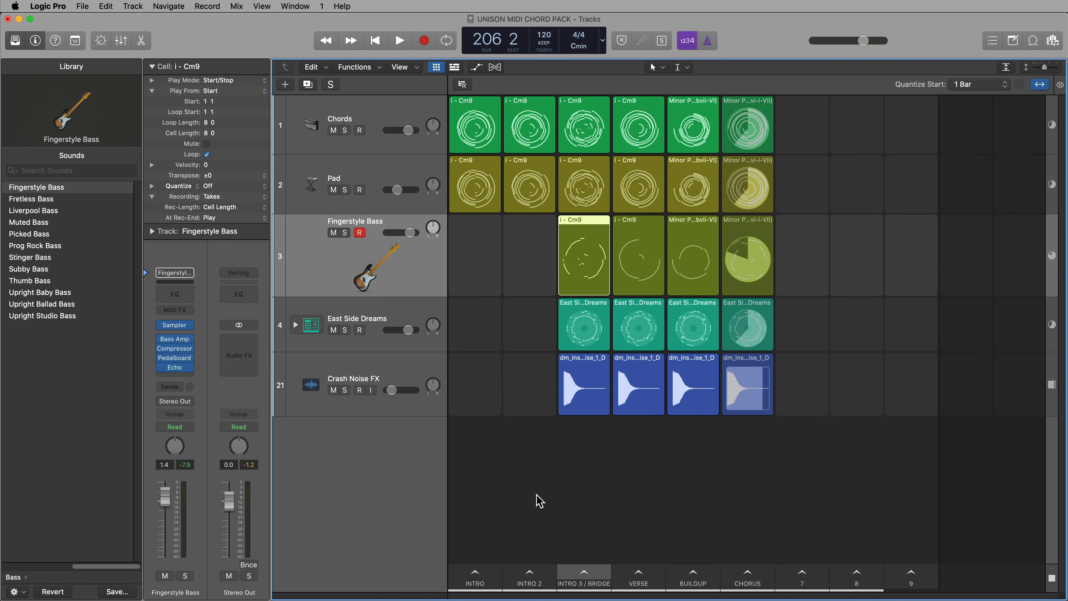
Disarm recording on the Fingerstyle Bass track and reduce its row height
left_click(359, 232)
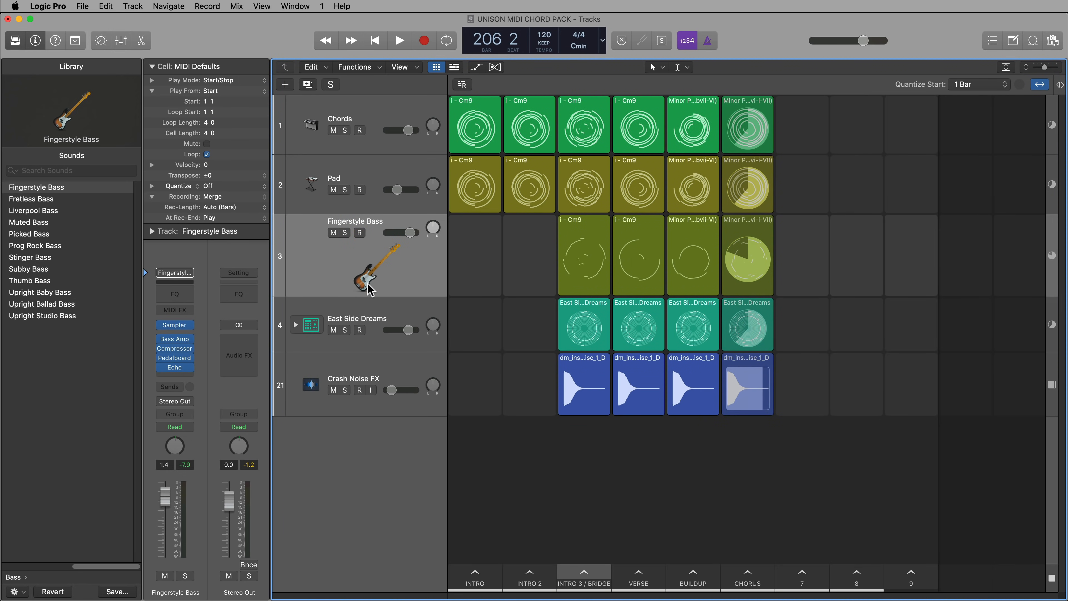
left_click_drag(380, 298, 381, 271)
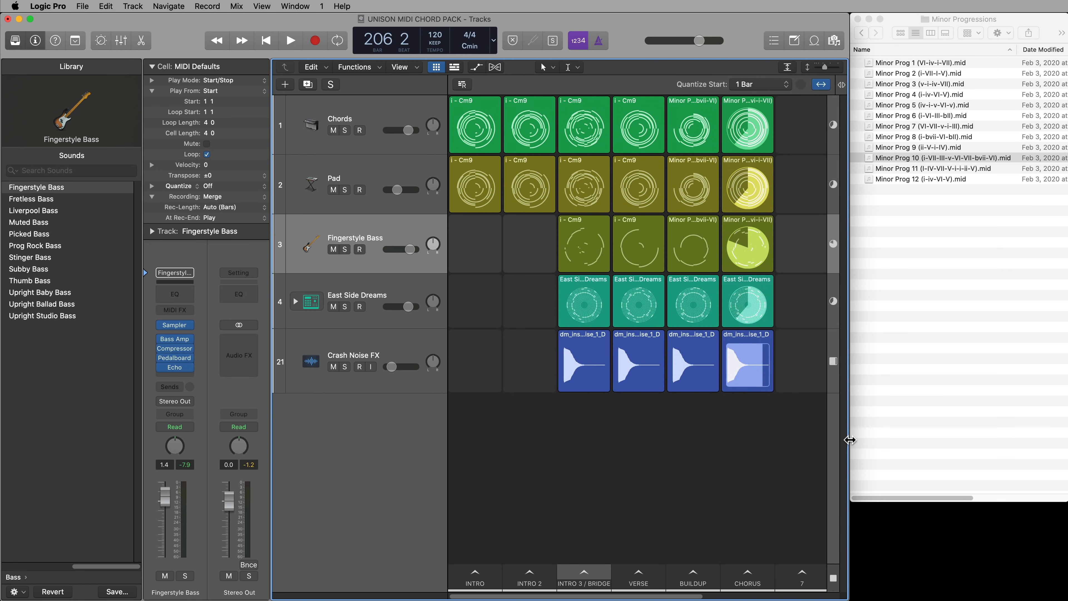
In Finder, open the C Minor folder of 2 Extended Chords and add i - Cm9.mid to the Intro 2 scene on a new track
left_click(925, 387)
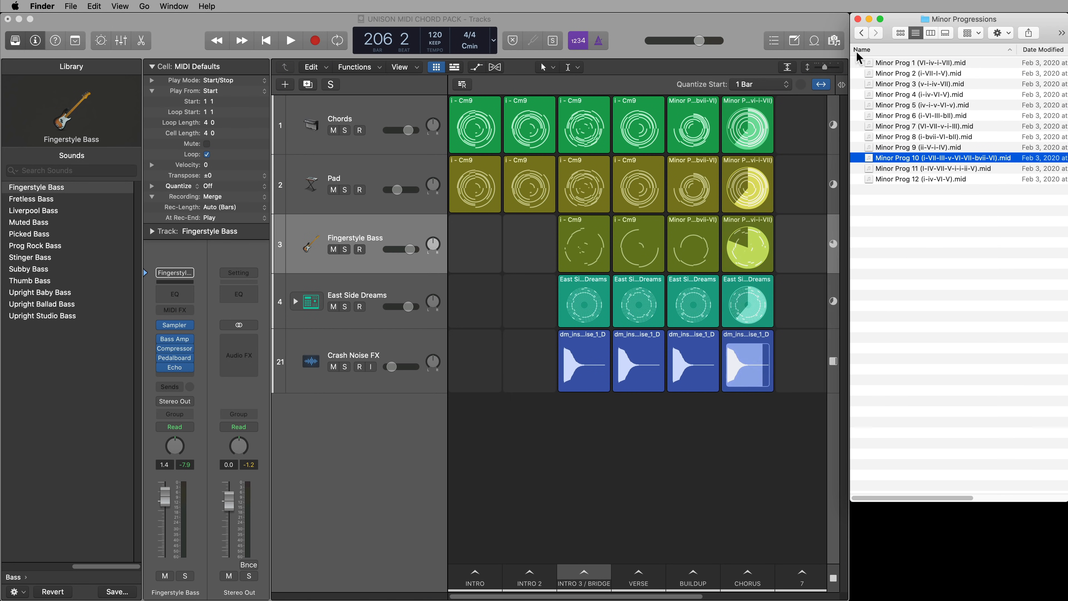
left_click(861, 33)
left_click(860, 33)
left_click(861, 34)
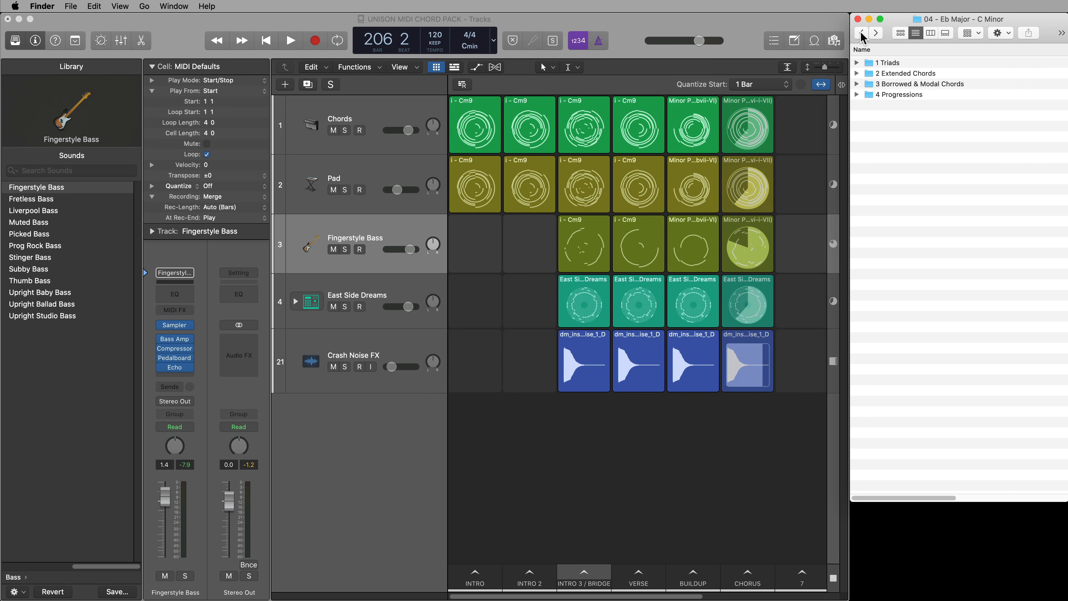
double_click(909, 75)
double_click(909, 74)
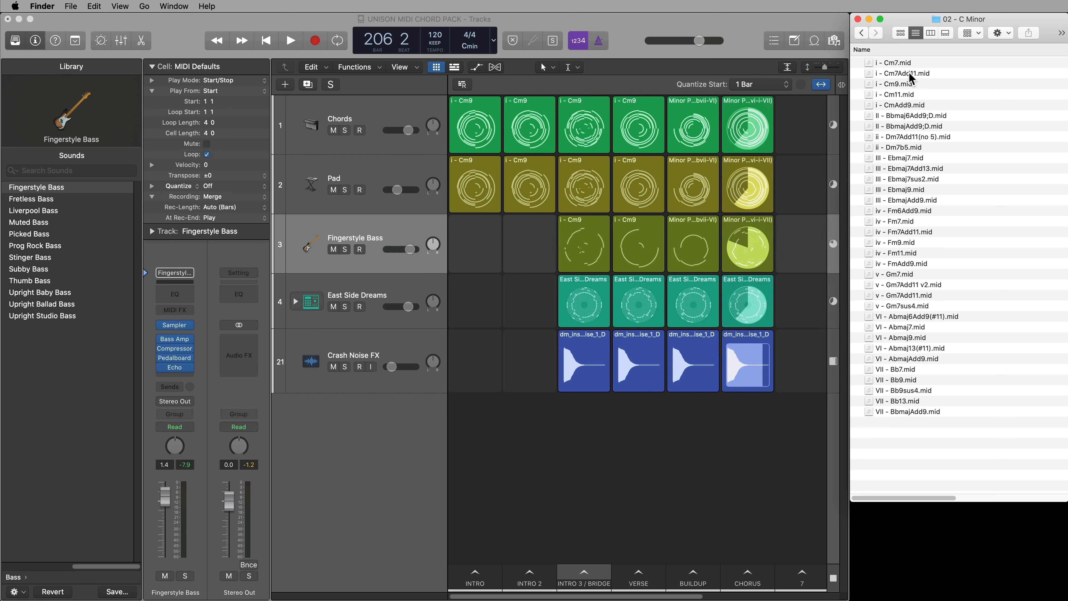
left_click_drag(908, 84, 524, 461)
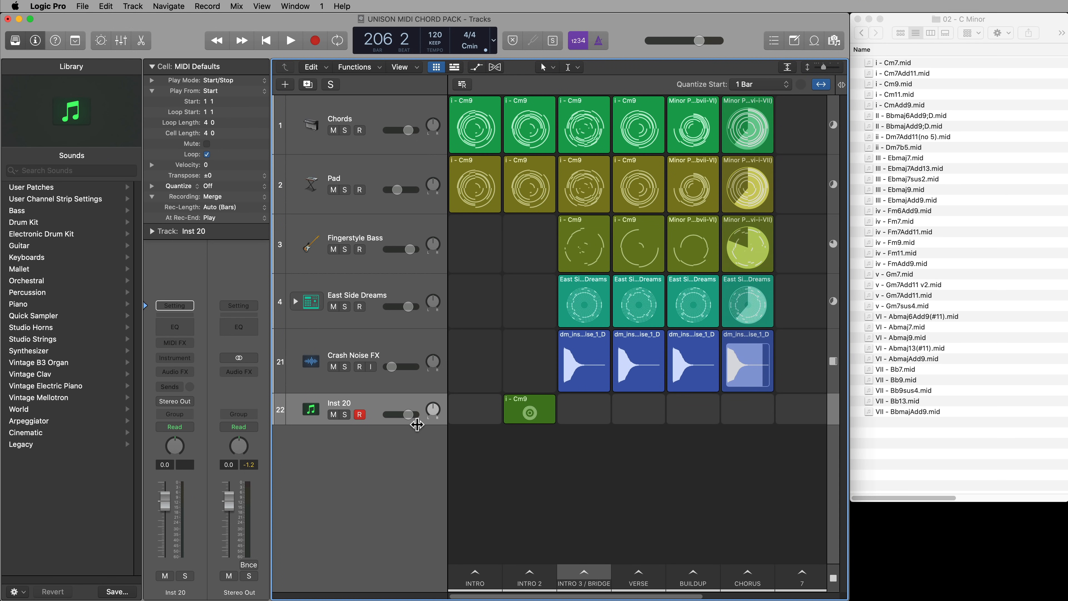
Load Retro Synth as the Arp track's instrument and insert the Arpeggiator MIDI effect
left_click(175, 358)
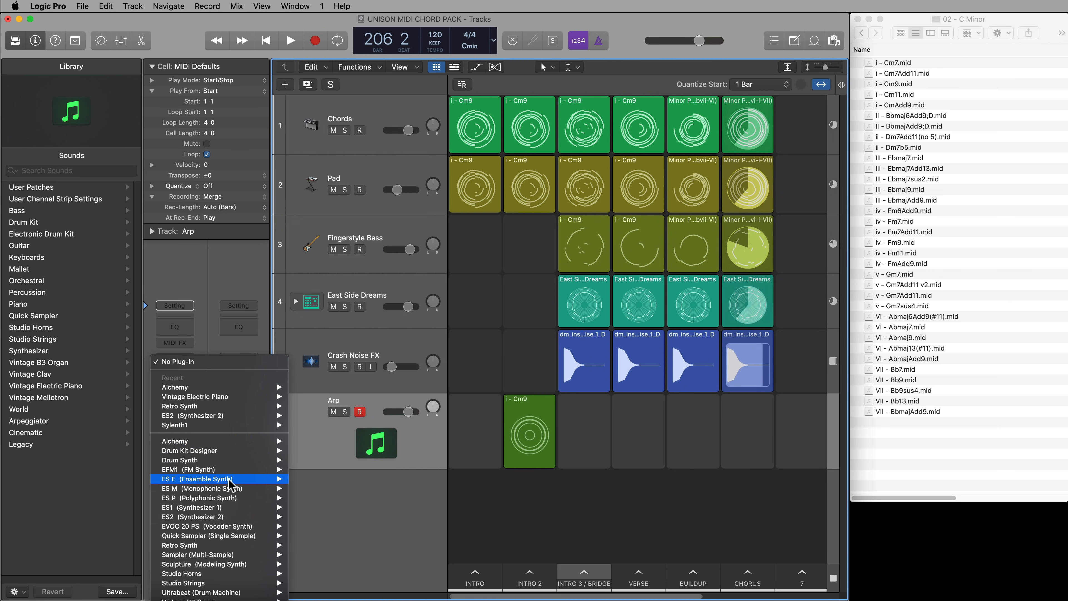
mouse_move(219, 406)
left_click(307, 410)
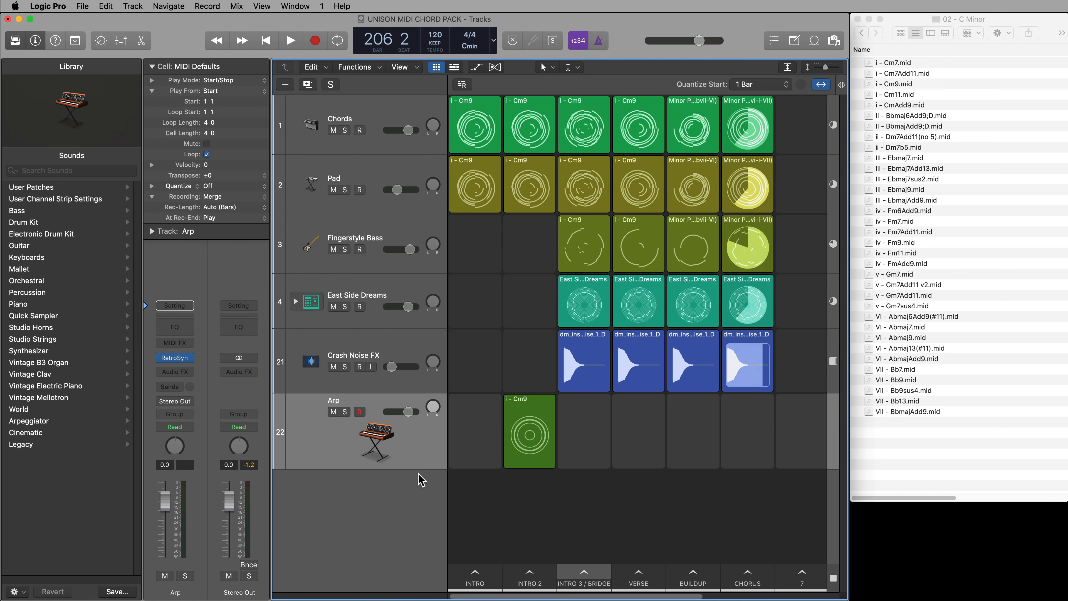
left_click(176, 343)
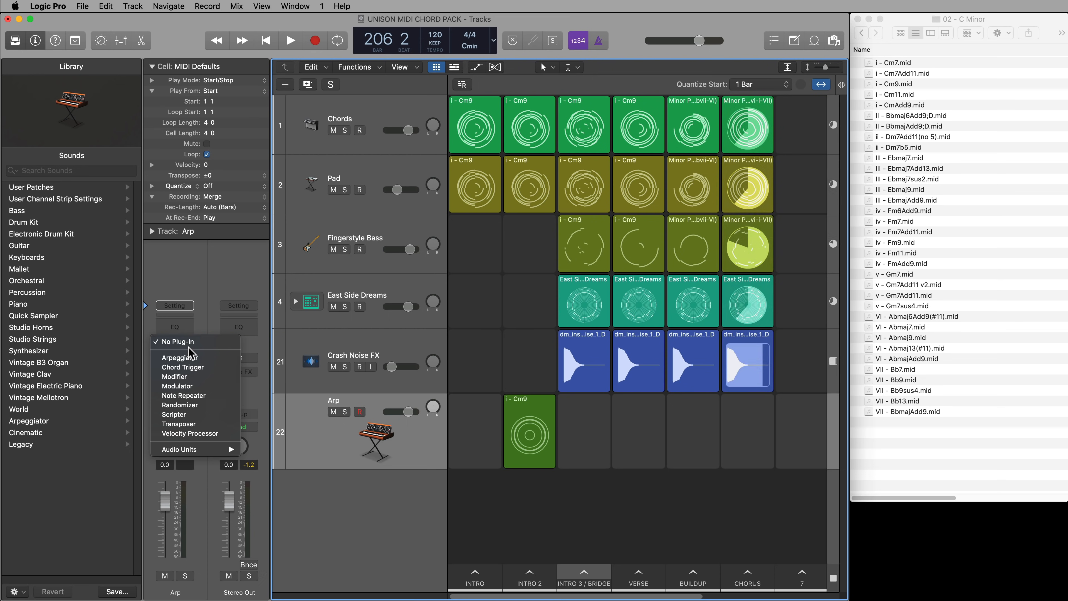
left_click(181, 358)
key("super+w")
Play the Arp's Intro 2 cell, open its notes for editing and stop playback
left_click(530, 436)
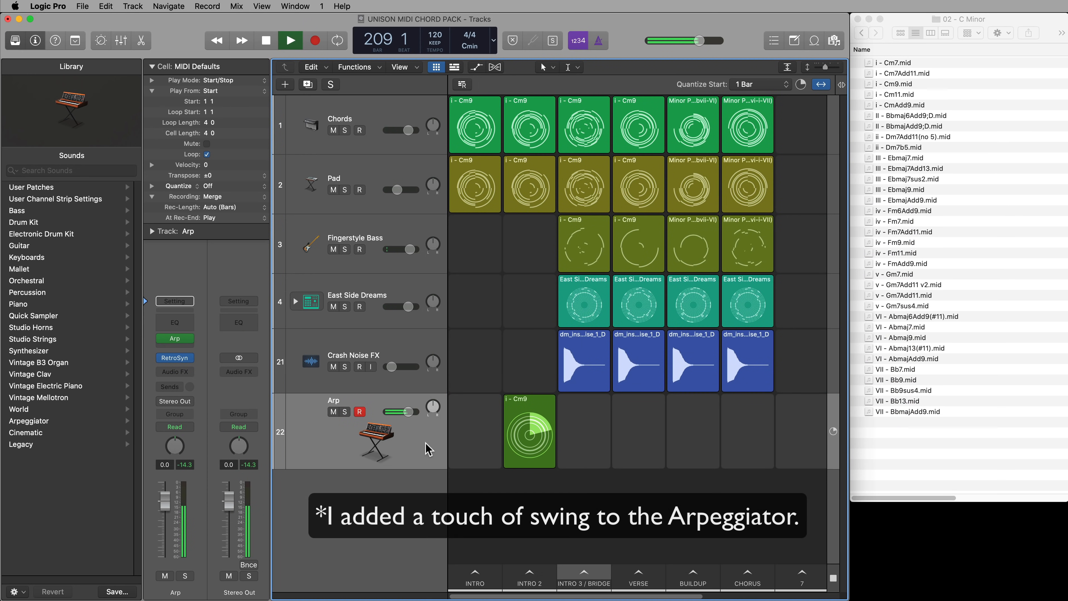
left_click(519, 404)
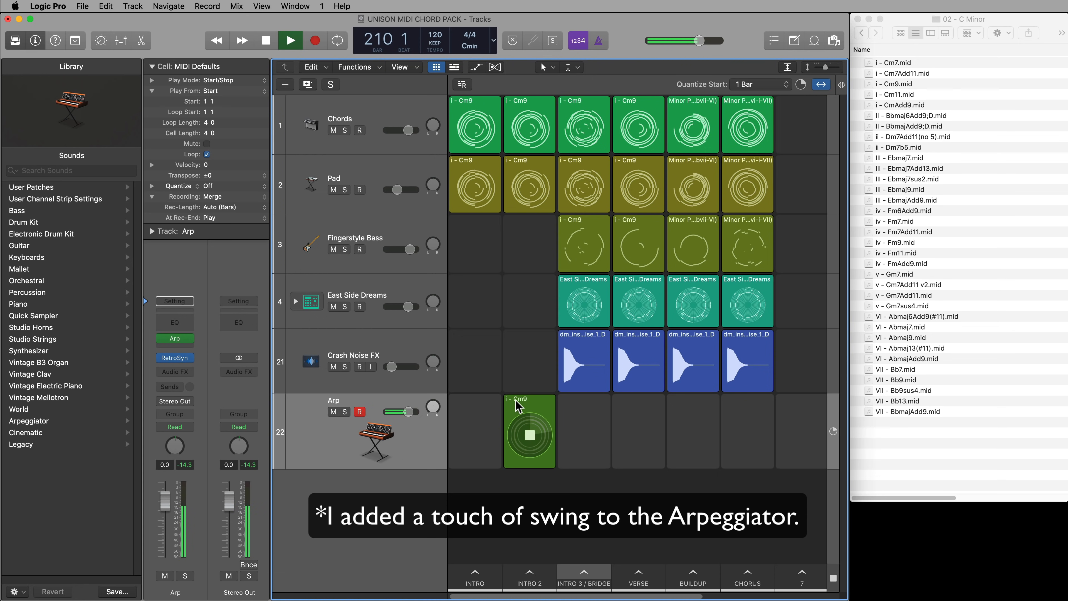
double_click(519, 405)
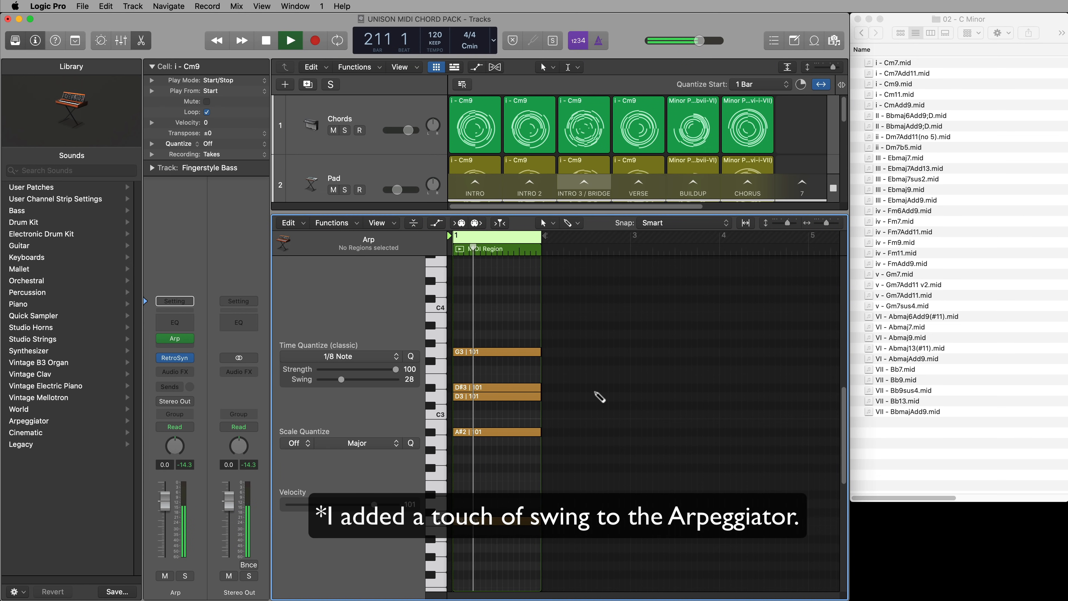
key("space")
Transpose all notes of the Arp's Cm9 chord up one octave and listen to the cell
left_click_drag(679, 339, 579, 547)
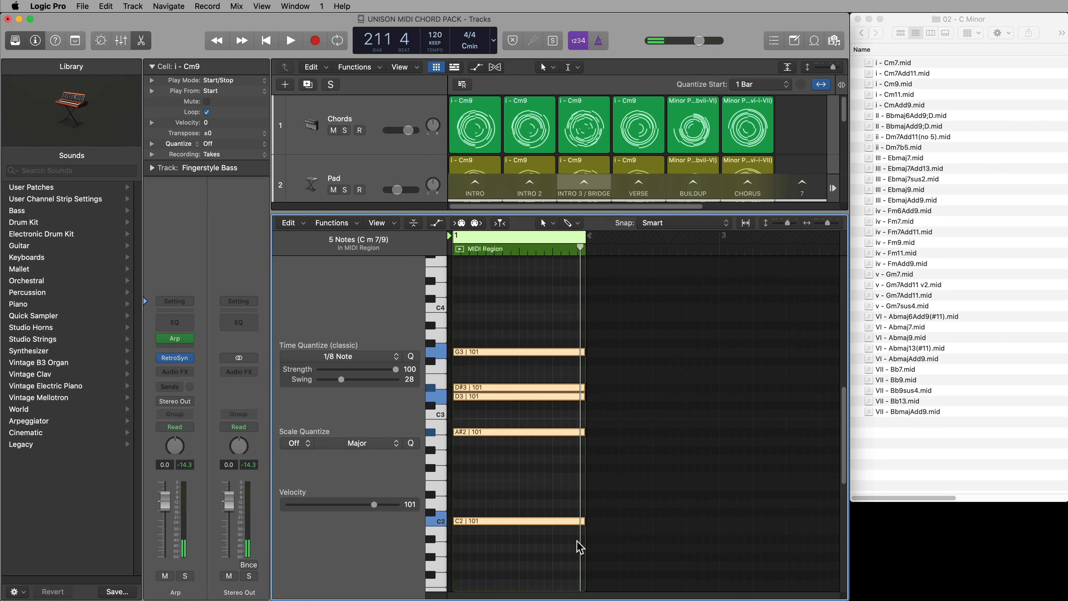
key("alt+shift+Up")
key("space")
scroll(666, 437, "up", 3)
scroll(664, 438, "down", 2)
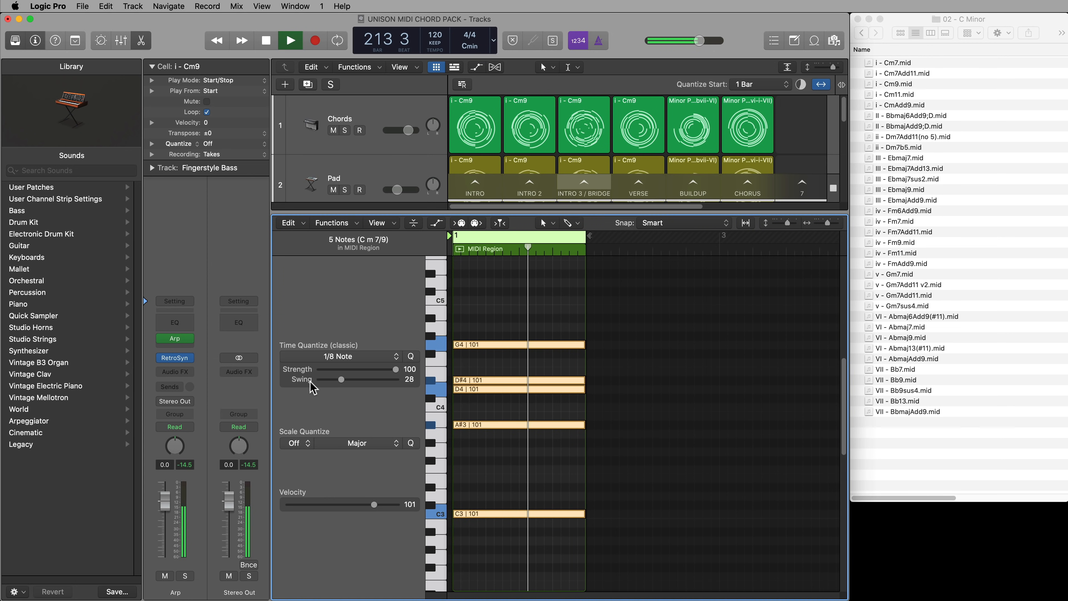
key("space")
Load the Cheerful Melody preset from 01 Synth Leads in the Arp track's Retro Synth
left_click(176, 358)
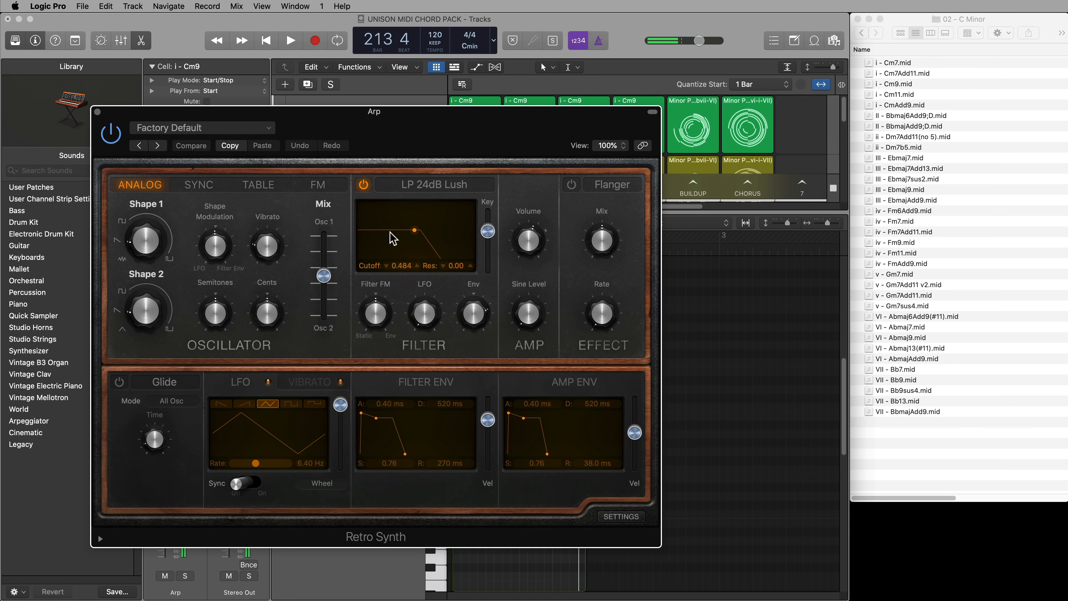
left_click(212, 128)
mouse_move(263, 352)
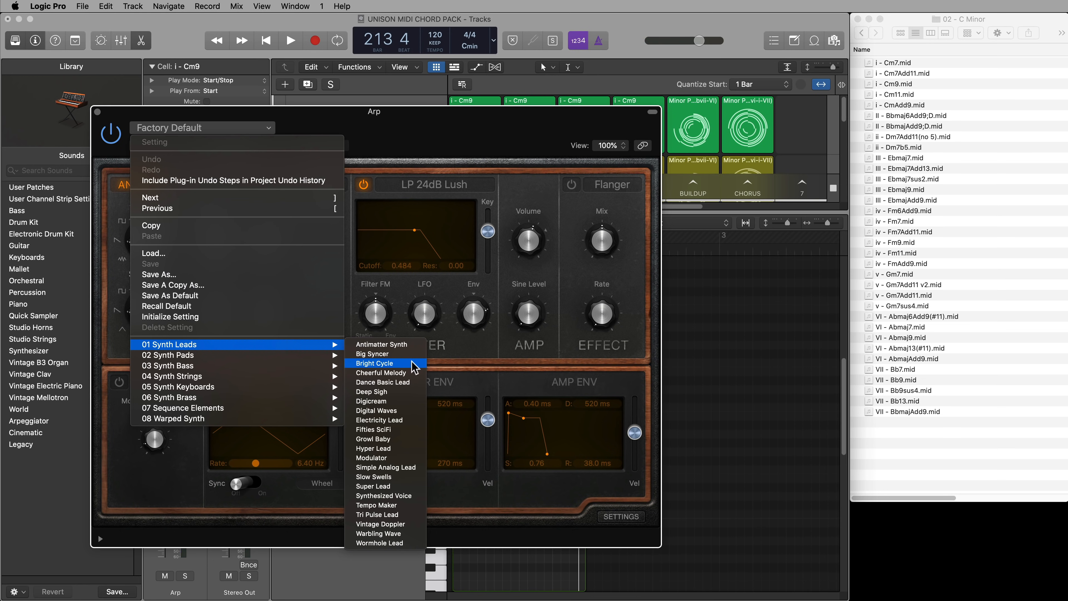
left_click(412, 373)
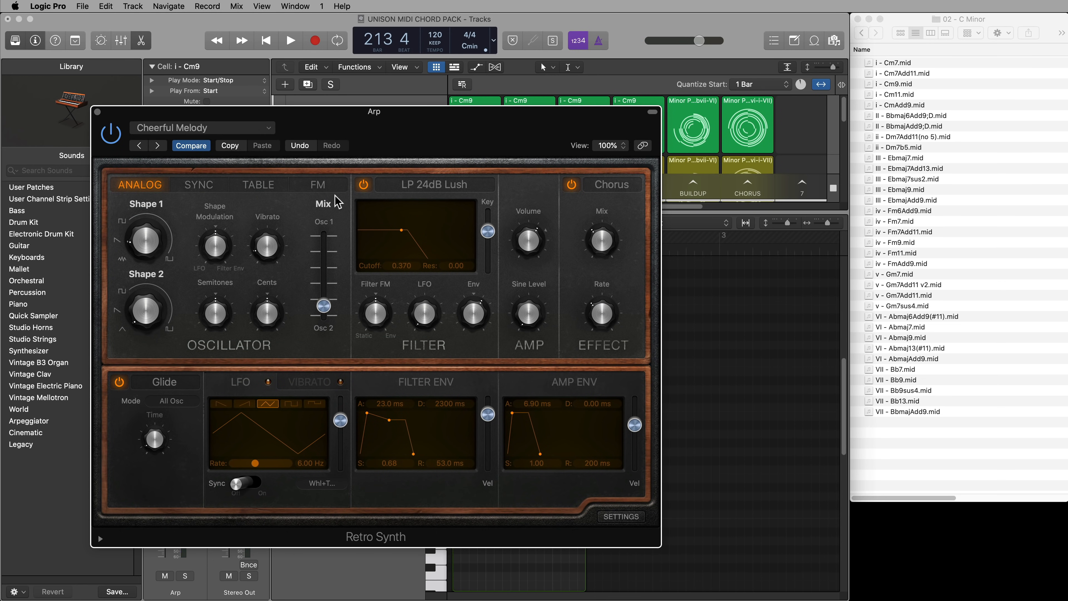
Play the Arp cell with the synth window closed, set the Arp track's volume to 0.6 dB, and stop playback
key("space")
left_click(98, 112)
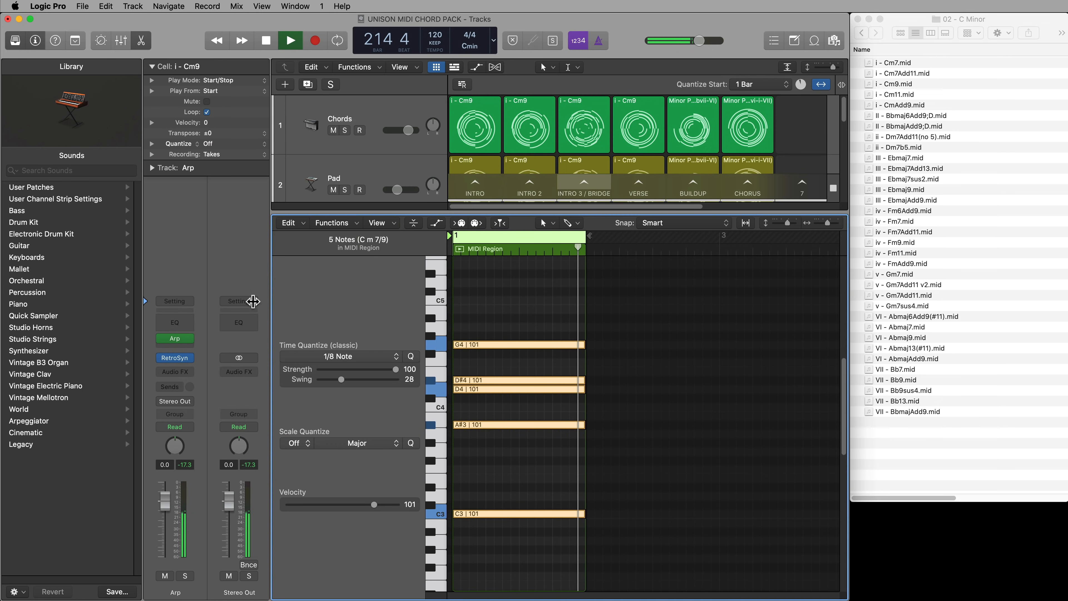
left_click_drag(166, 500, 167, 501)
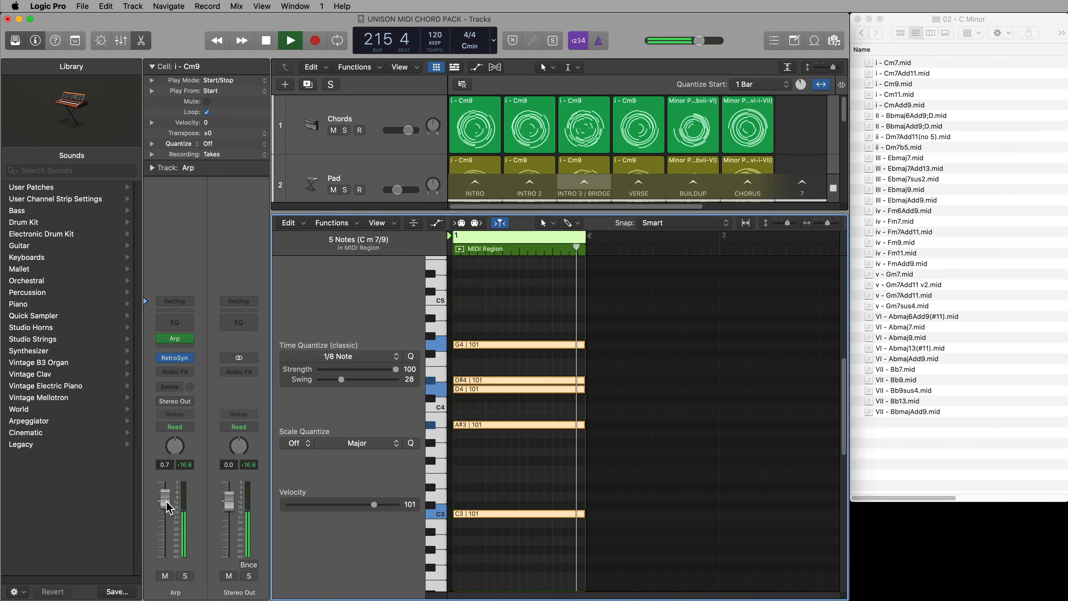
key("space")
Add two sends to the Arp channel: Bus 4 to Delay FX and Bus 5 to Reverb
left_click(189, 387)
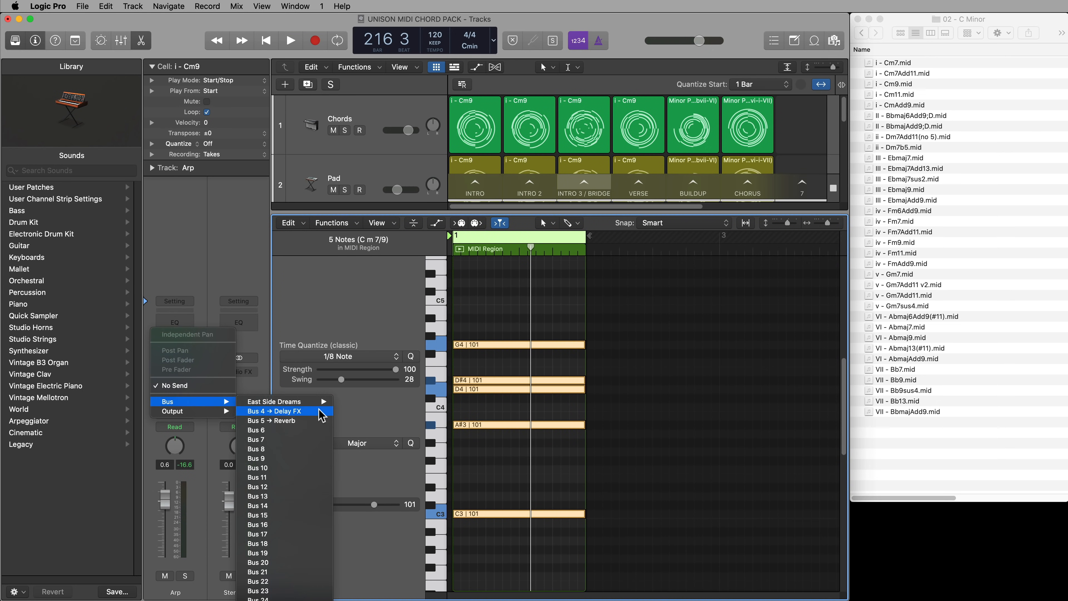
left_click(301, 410)
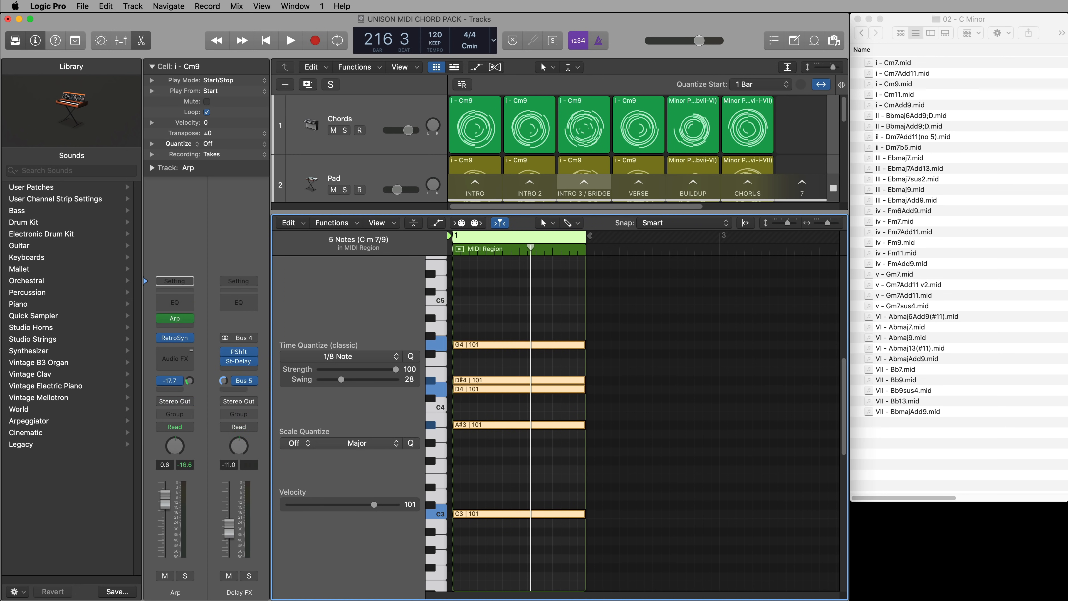
left_click(174, 388)
mouse_move(197, 405)
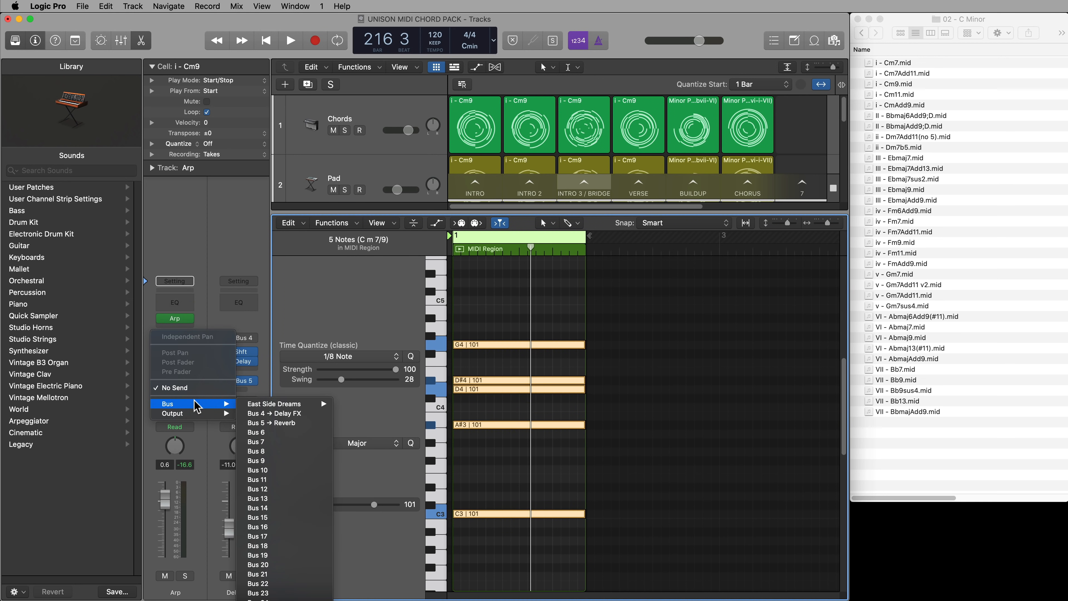
left_click(277, 423)
Play the Arp cell while adjusting its Bus 5 reverb send level, deselect the notes and stop playback
key("space")
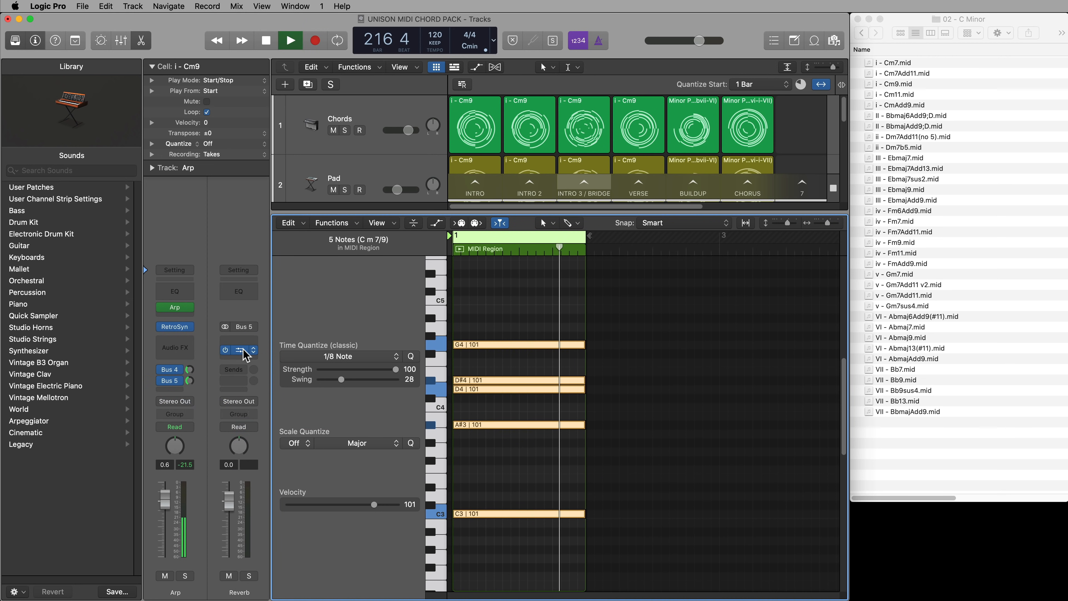
left_click_drag(191, 381, 196, 380)
left_click(691, 396)
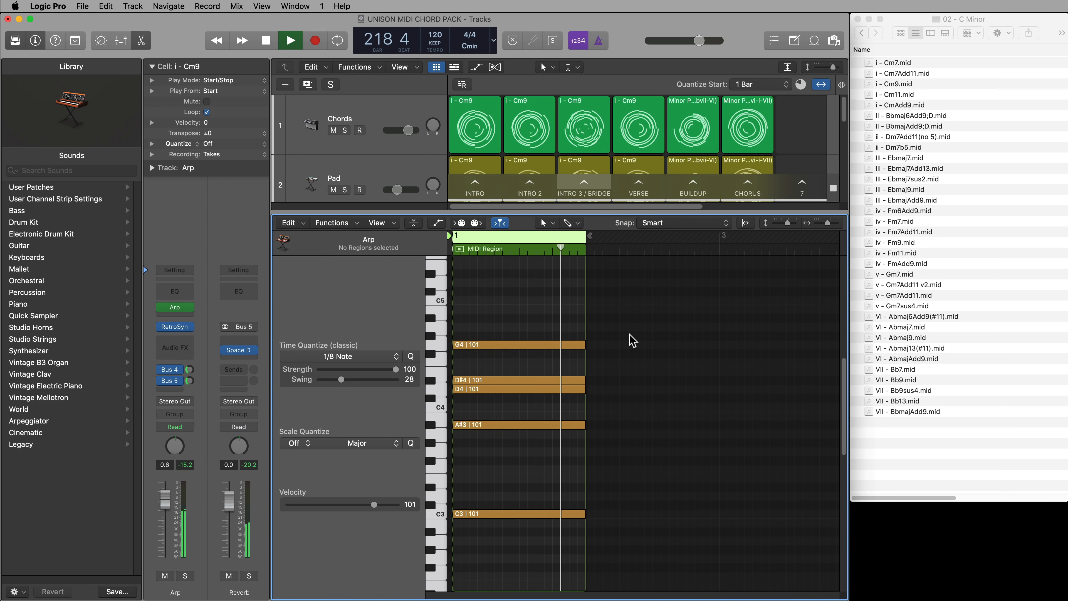
key("space")
Check the Chords' Intro 2 cell notes, then lengthen the Arp cell's G4, D#4, D4 and A#3 notes to four bars
key("super+Left")
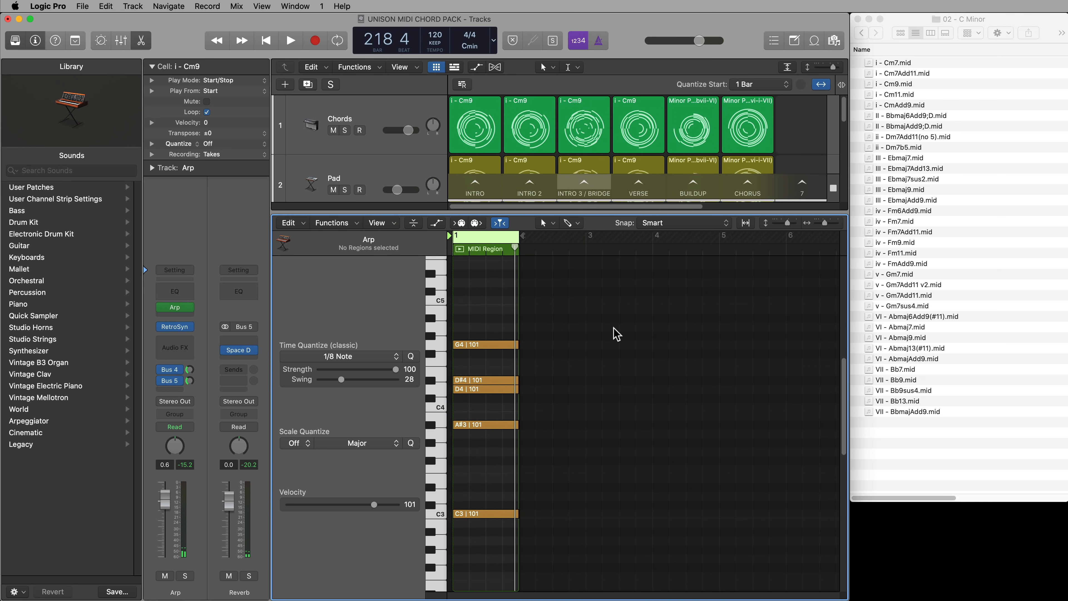
left_click(545, 115)
scroll(569, 310, "down", 5)
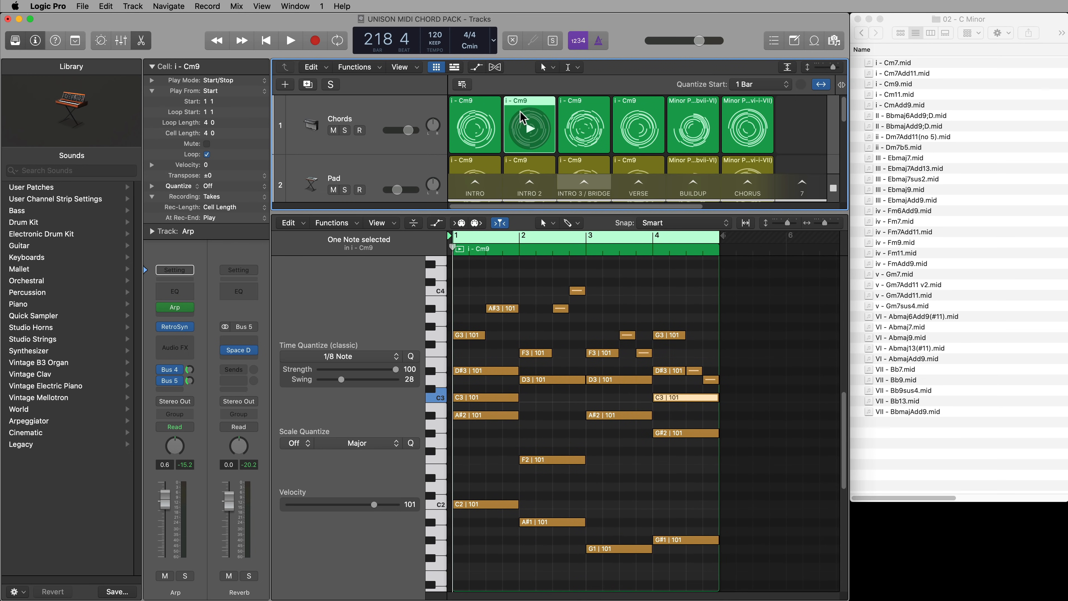
scroll(531, 130, "down", 20)
scroll(524, 168, "down", 4)
left_click(547, 147)
scroll(553, 370, "up", 4)
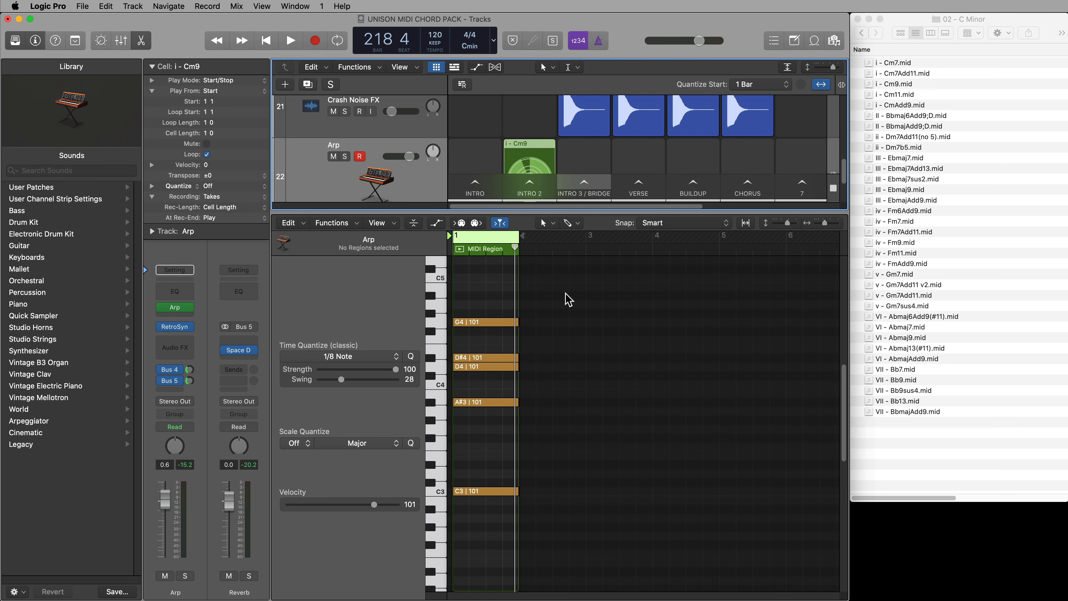
left_click_drag(574, 301, 719, 429)
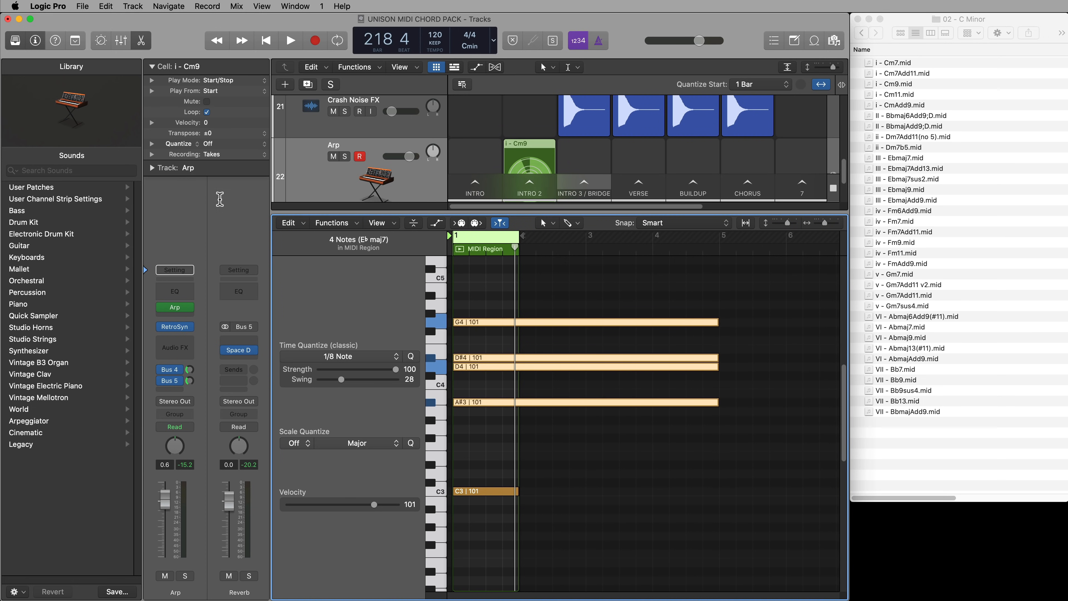
Set the Arp Intro 2 cell's loop length to 4 bars
left_click(544, 152)
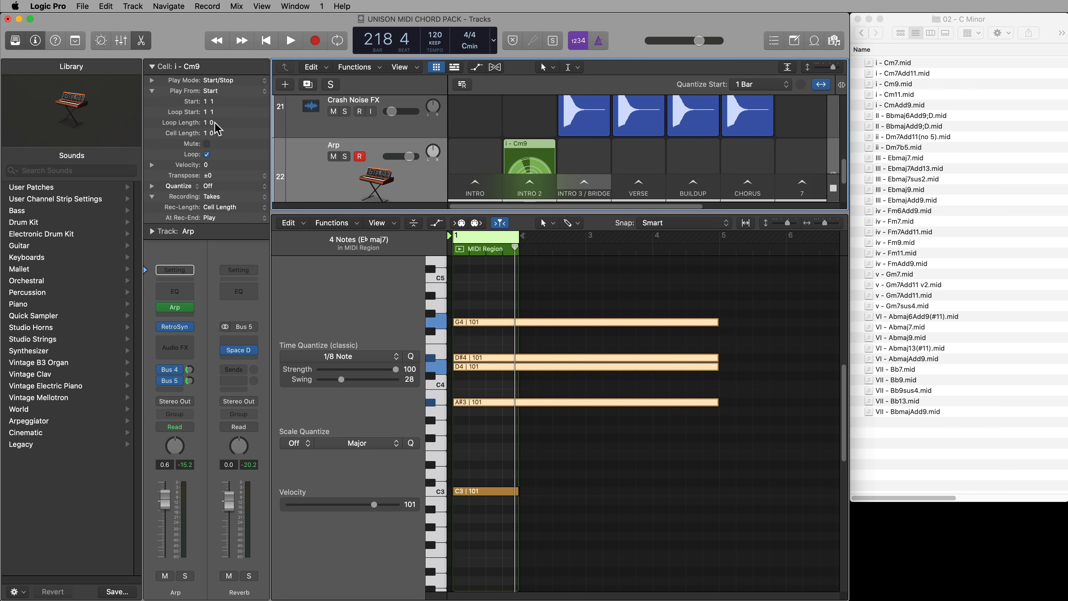
double_click(226, 122)
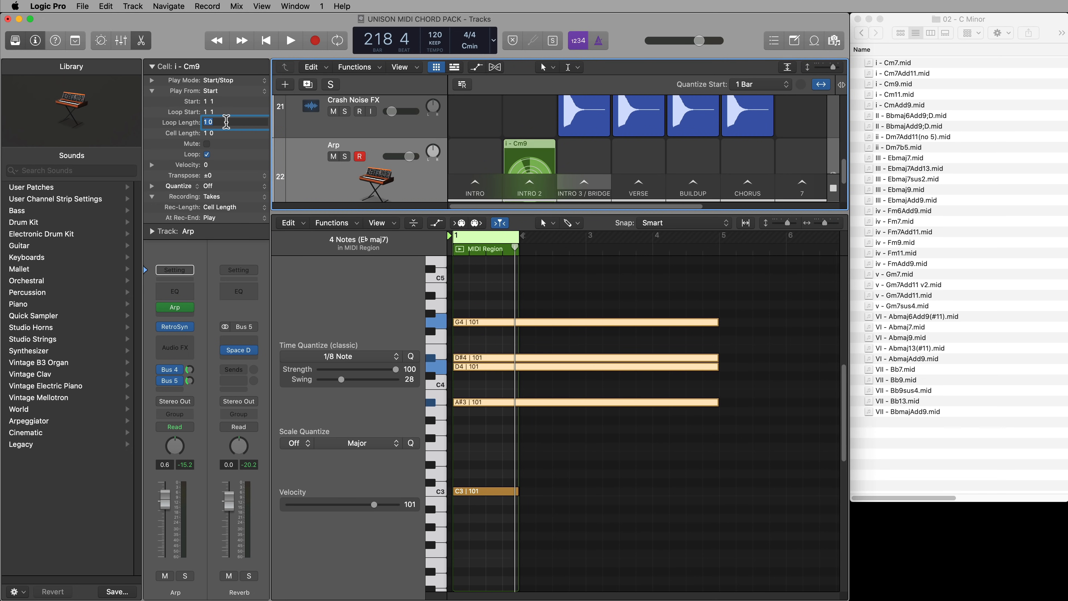
type("4")
key("Return")
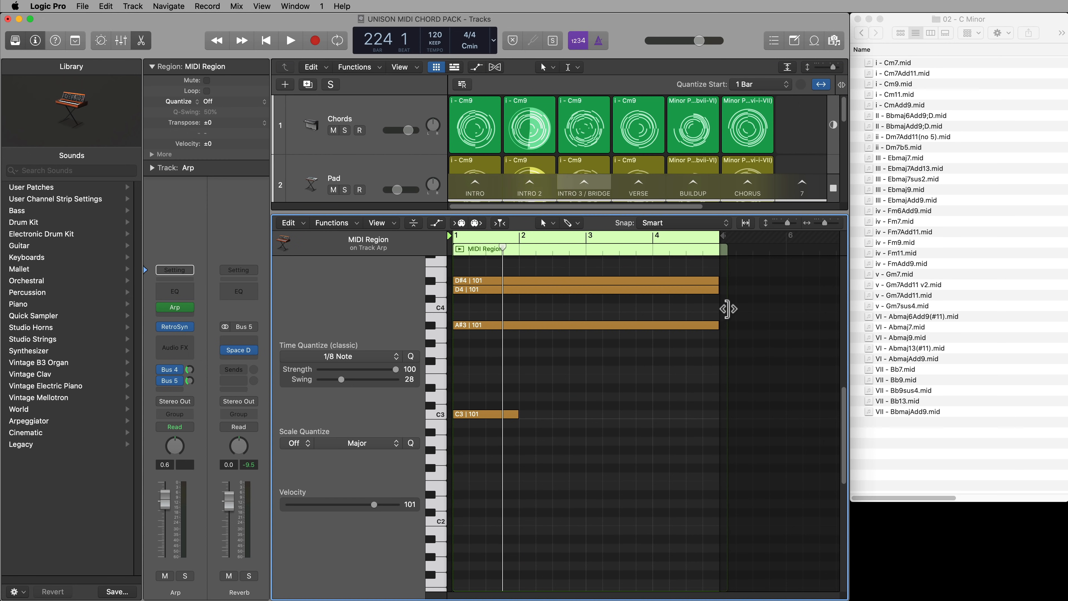
left_click_drag(729, 308, 718, 309)
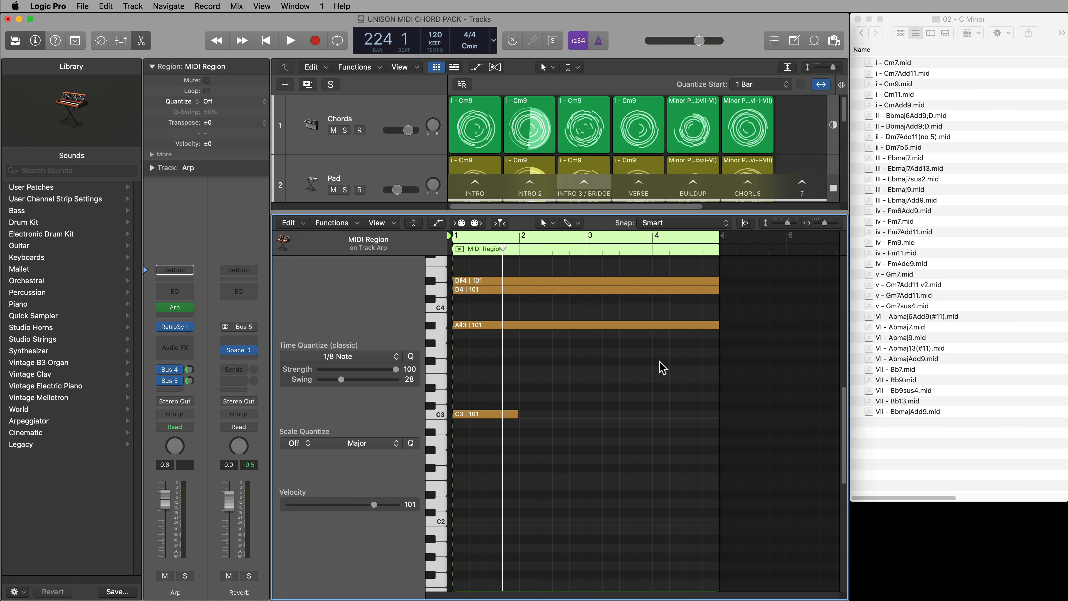
Following the Chords cell's bass line, add one-bar A#2, G2 and G#2 notes after C3 in bars 2 to 4 of the Arp cell
left_click(597, 391)
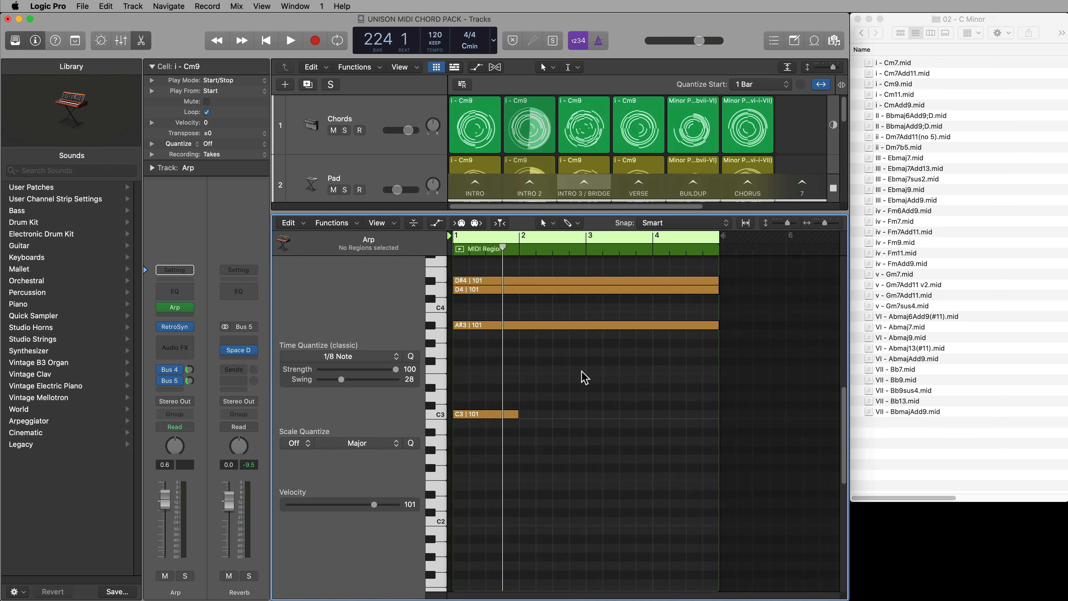
scroll(616, 431, "up", 4)
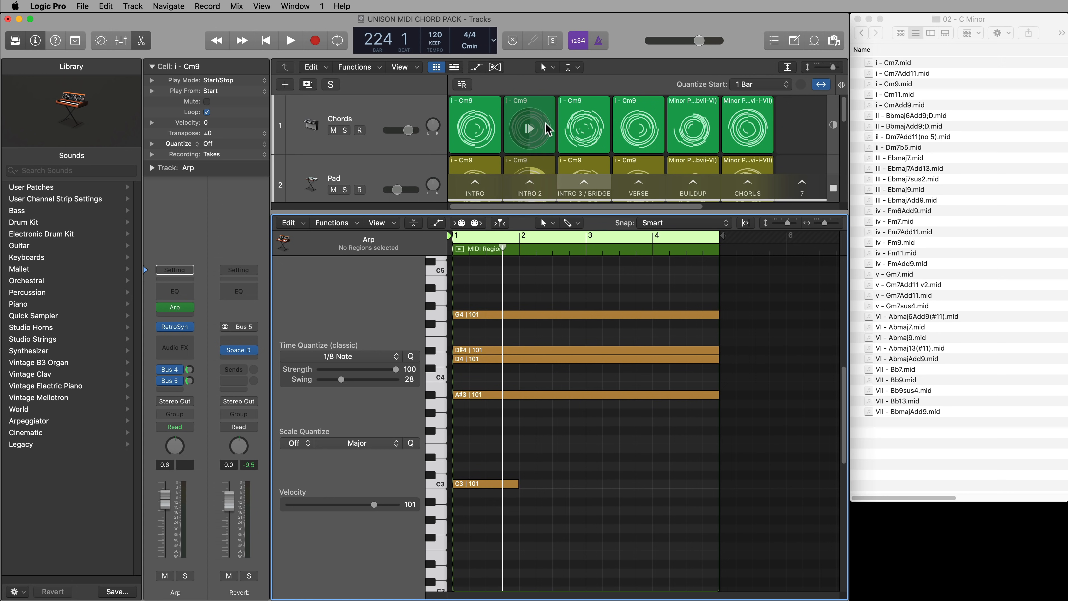
left_click(548, 114)
scroll(570, 306, "down", 10)
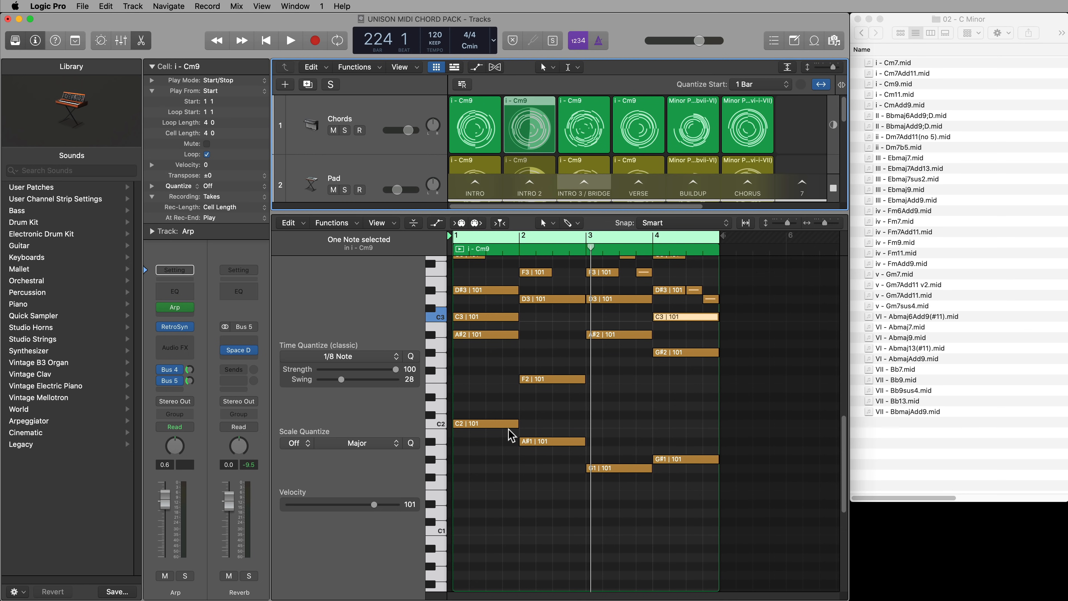
scroll(530, 141, "down", 20)
left_click(530, 137)
scroll(603, 372, "up", 8)
left_click_drag(468, 445, 678, 485)
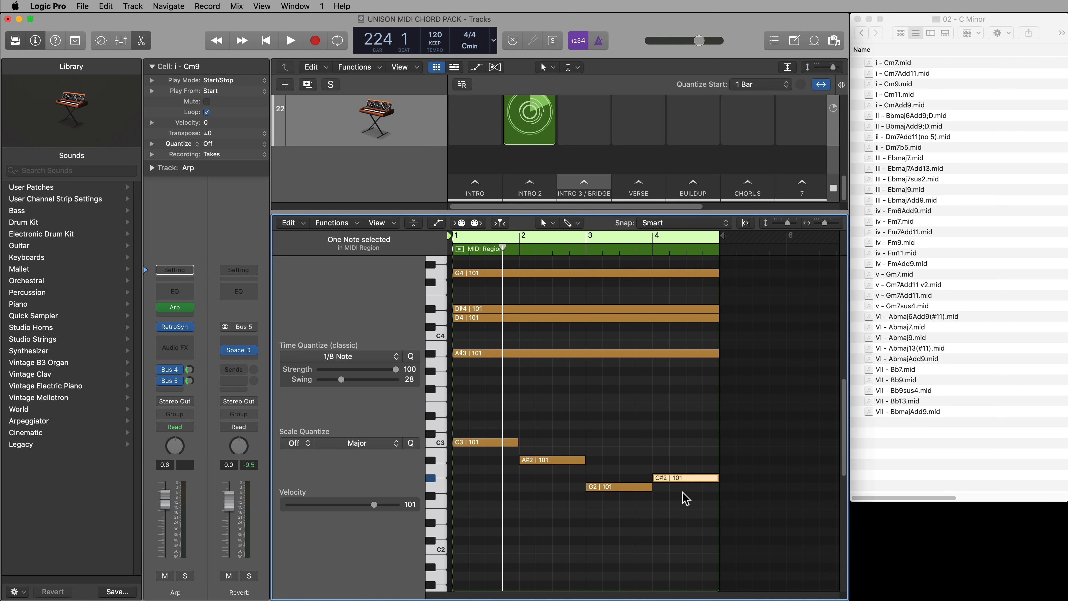
Close the note editor, widen the project window to the full screen and deselect the cell
scroll(568, 353, "up", 5)
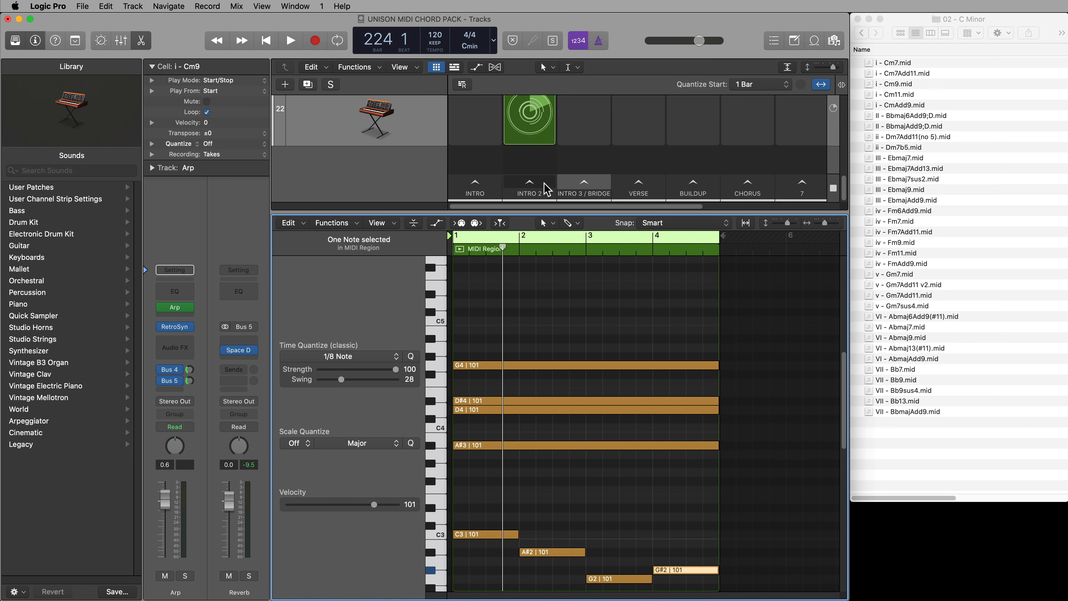
key("e")
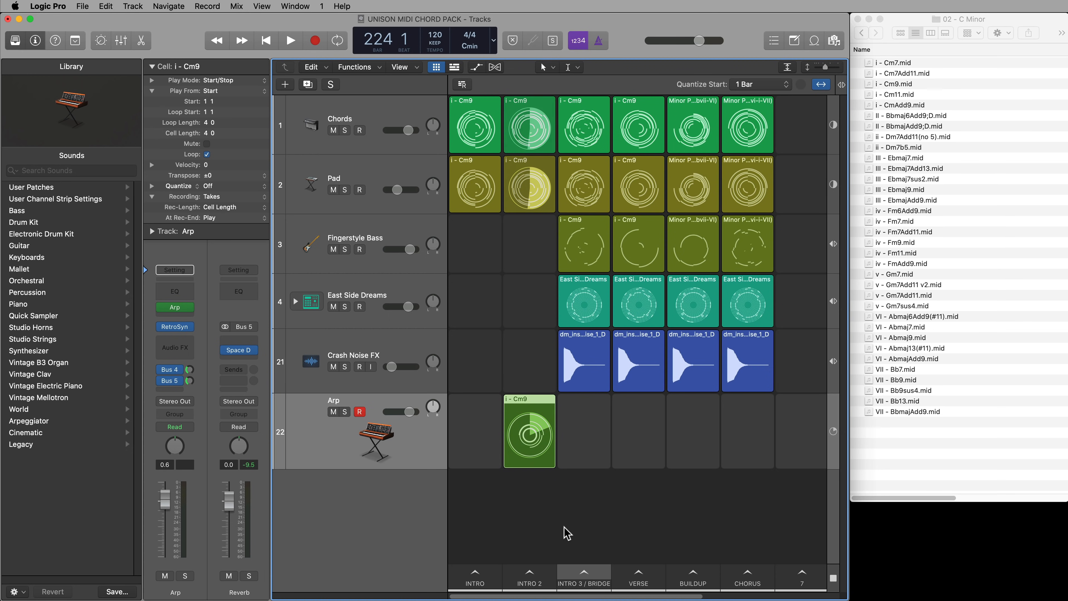
left_click_drag(848, 524, 1066, 511)
left_click(491, 520)
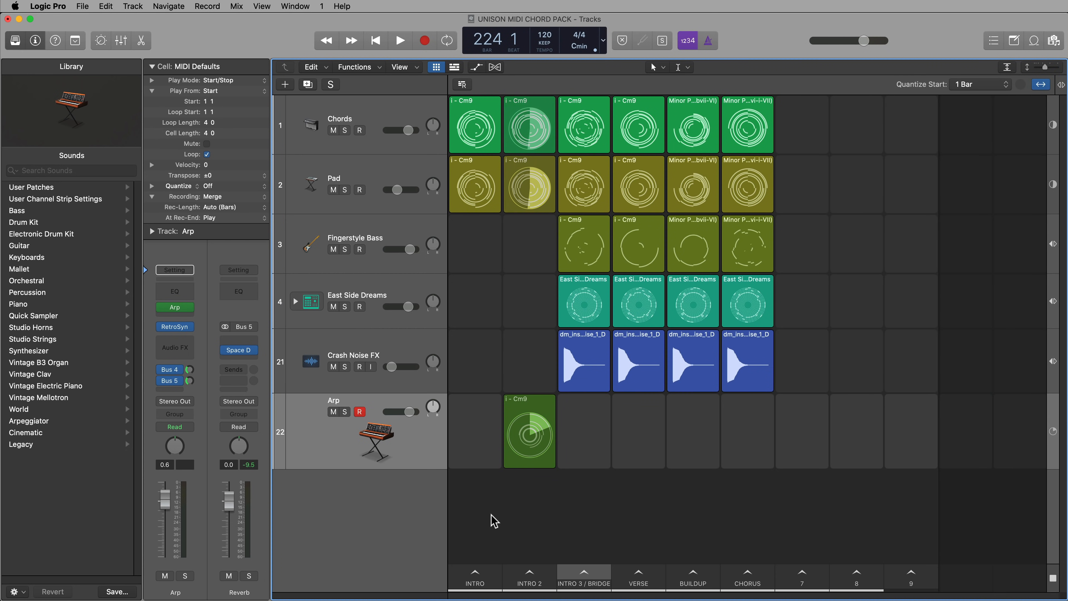
Play the Intro 2 scene from its beginning, turn off record enable on the Arp track and stop playback
key("Return")
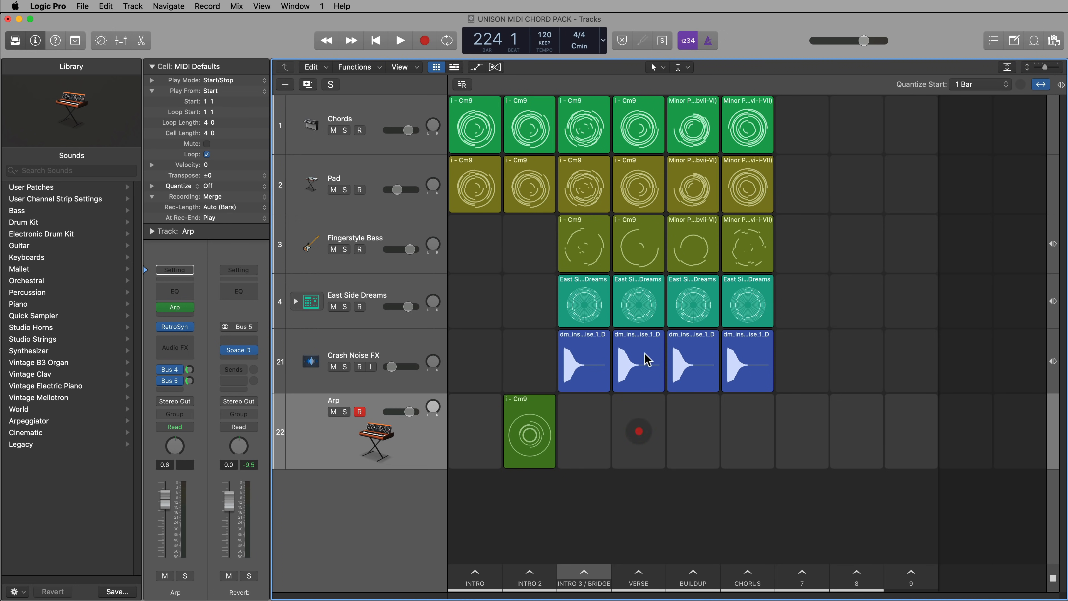
mouse_move(587, 426)
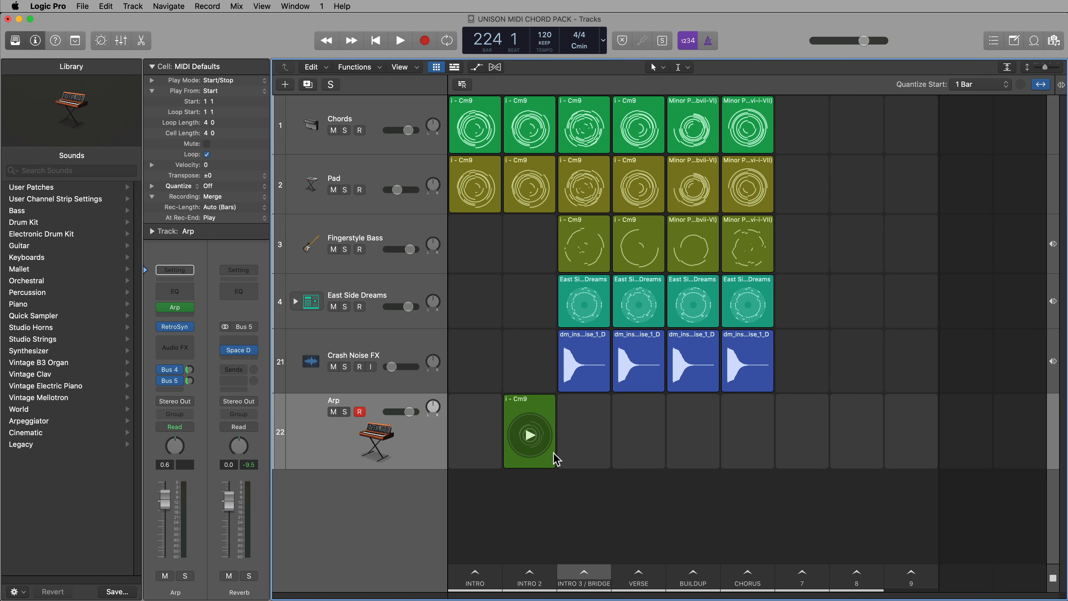
left_click(545, 583)
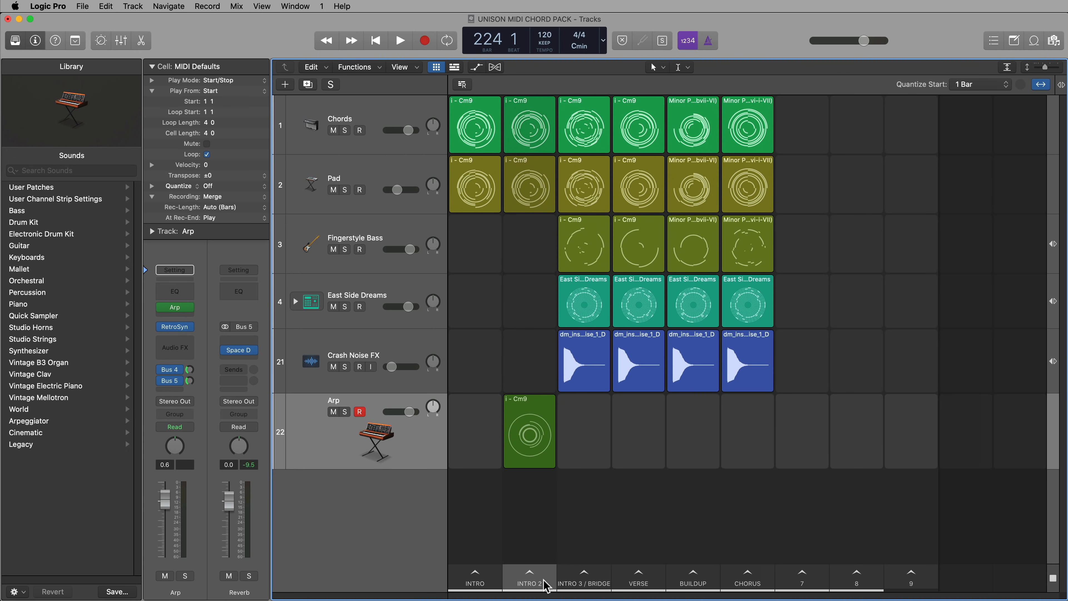
key("space")
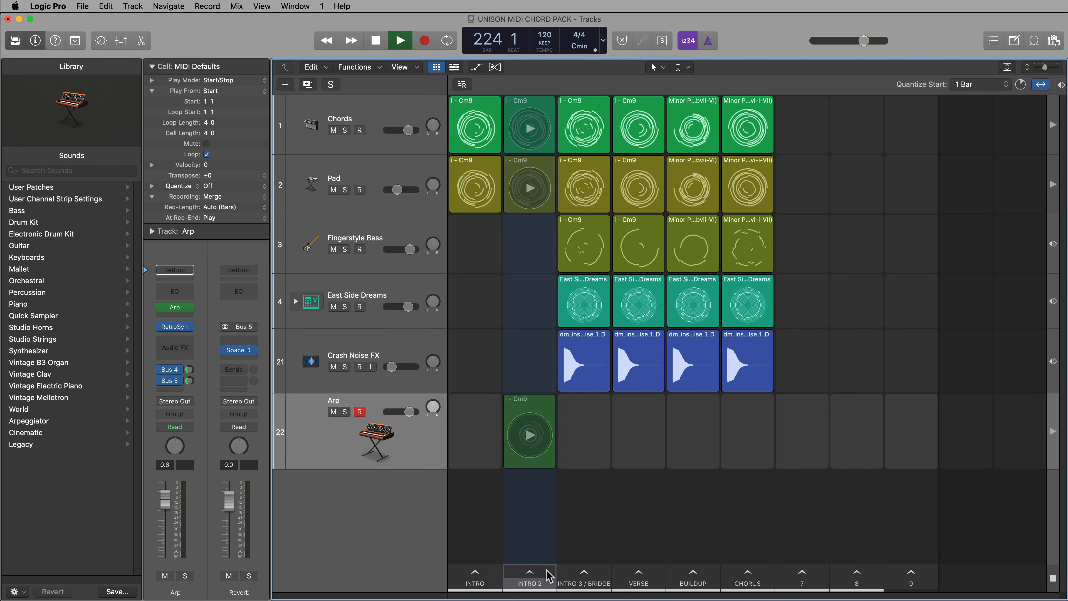
left_click(362, 415)
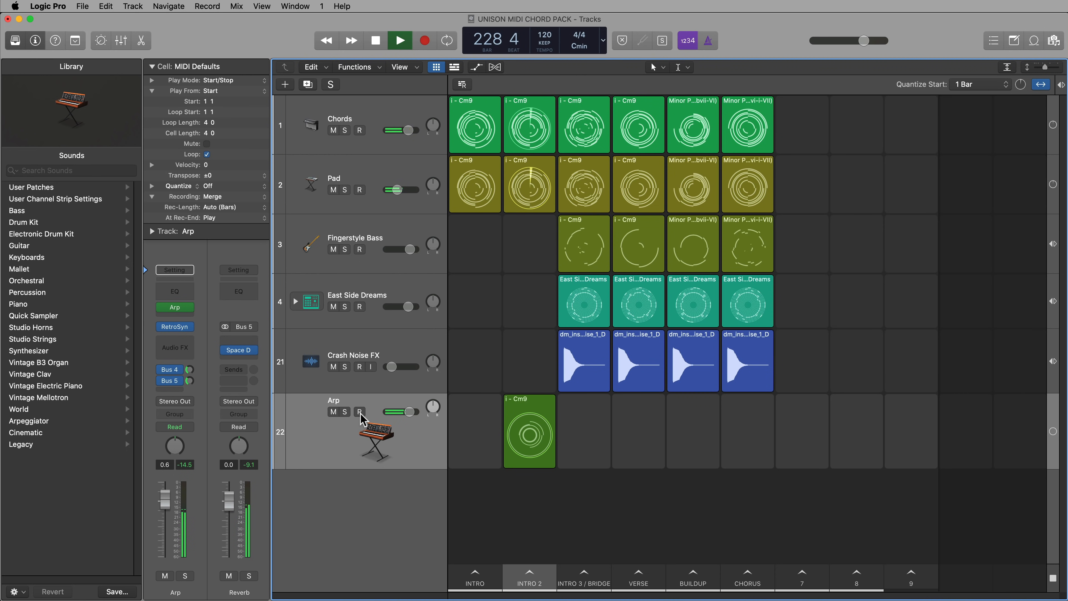
key("space")
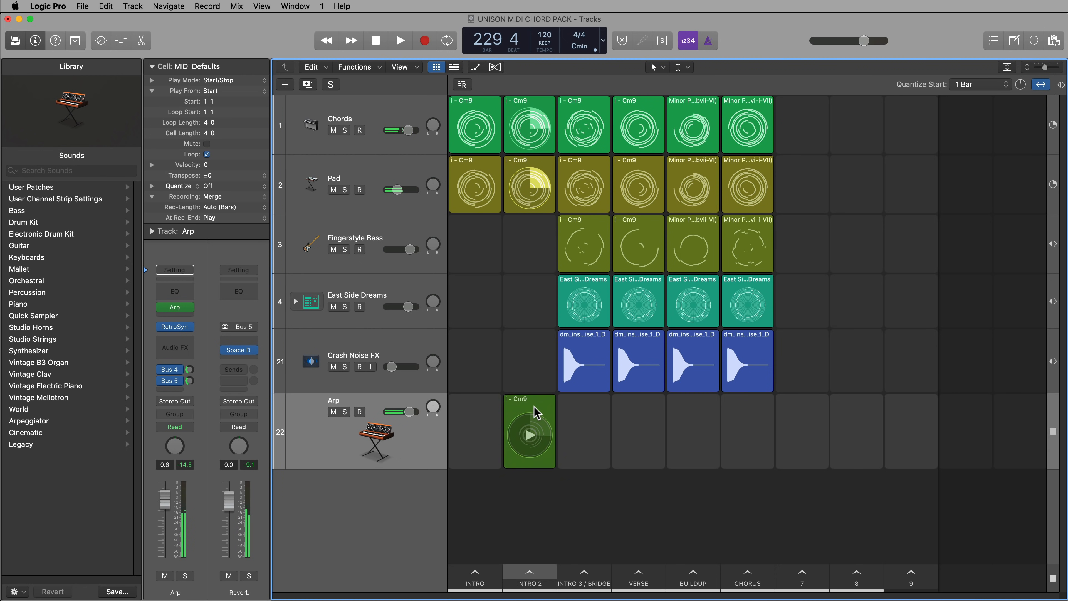
Copy the Arp's Intro 2 cell into the Intro 3 / Bridge scene
left_click_drag(538, 410, 599, 416)
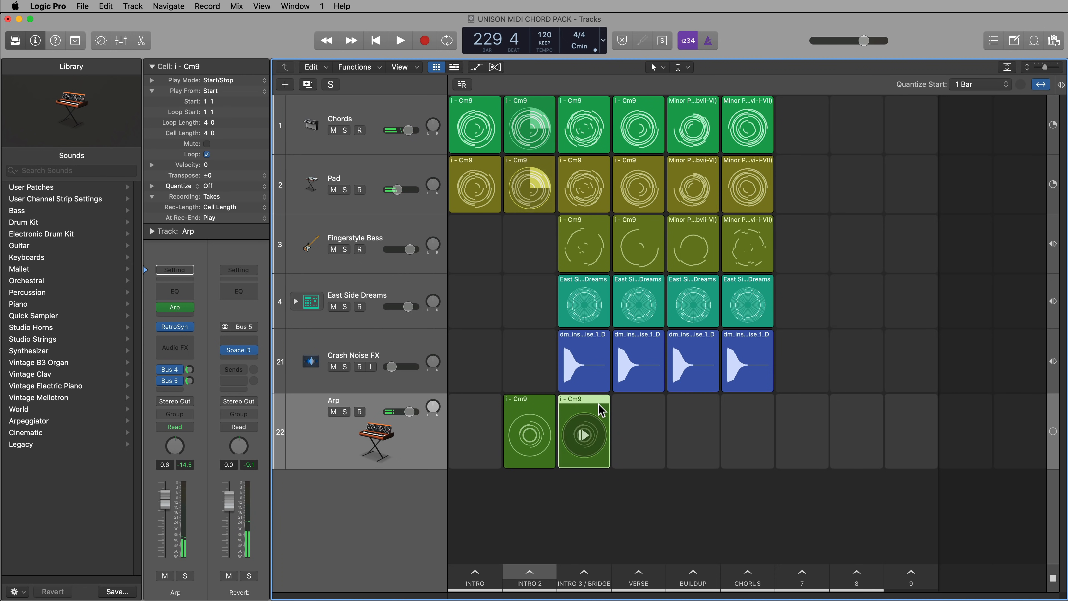
left_click(618, 508)
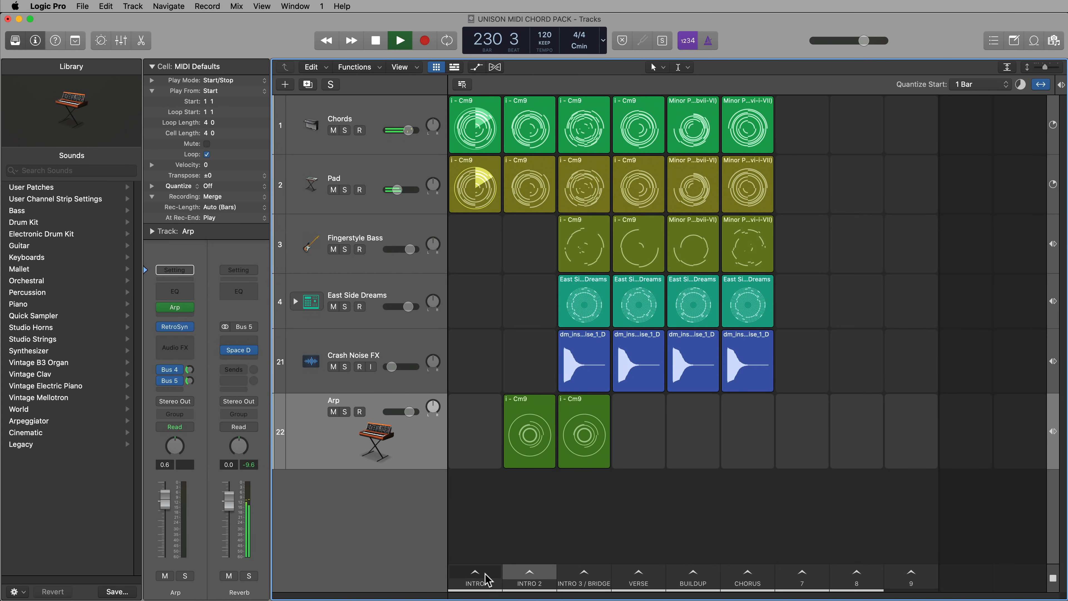
Play the Intro, Intro 2 and Intro 3 / Bridge scenes in sequence and show the Stereo Out channel strip
left_click(487, 579)
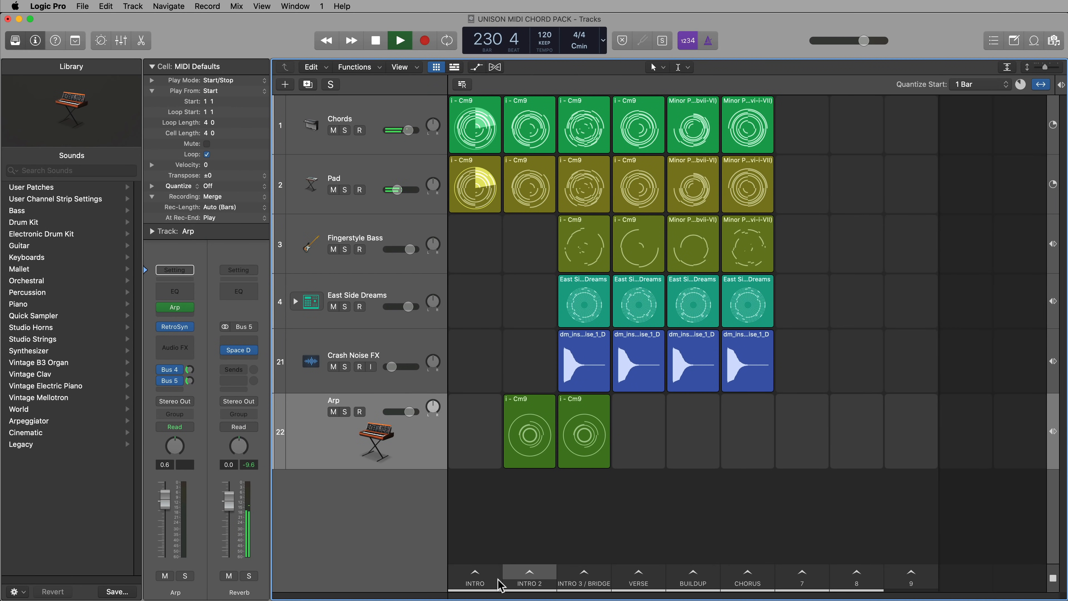
key("Right")
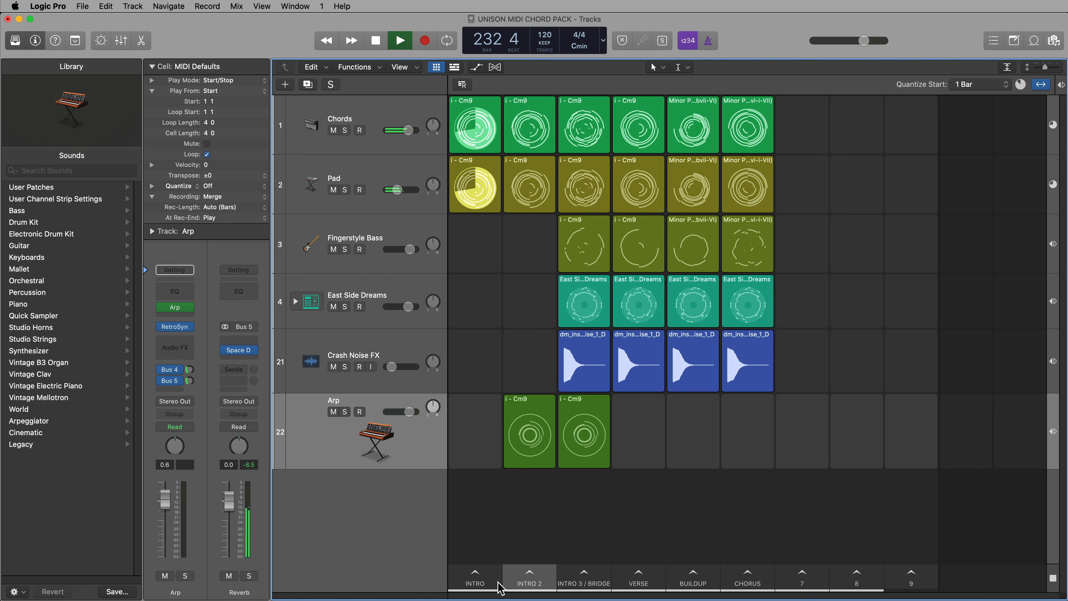
key("Right")
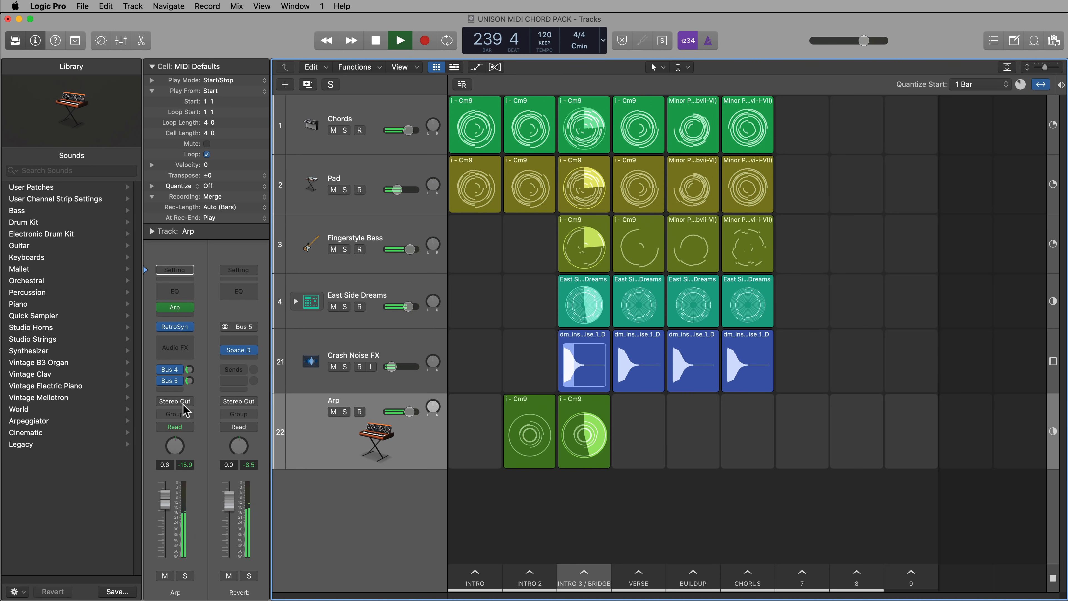
left_click(175, 401)
left_click(568, 564)
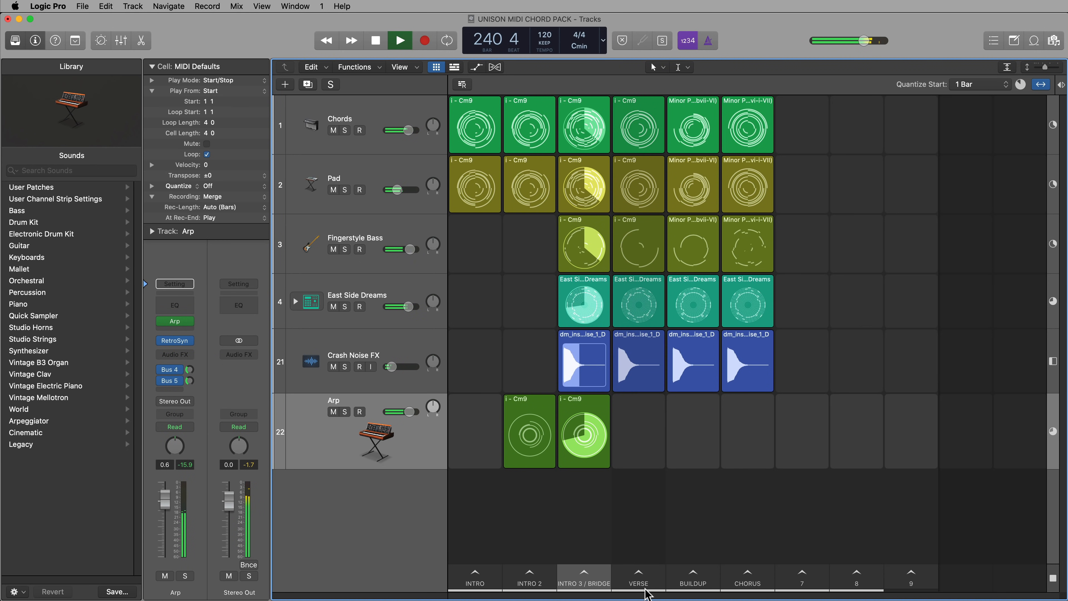
Play the Verse, Buildup and Chorus scenes in sequence, then return to the Intro 3 / Bridge scene
left_click(646, 586)
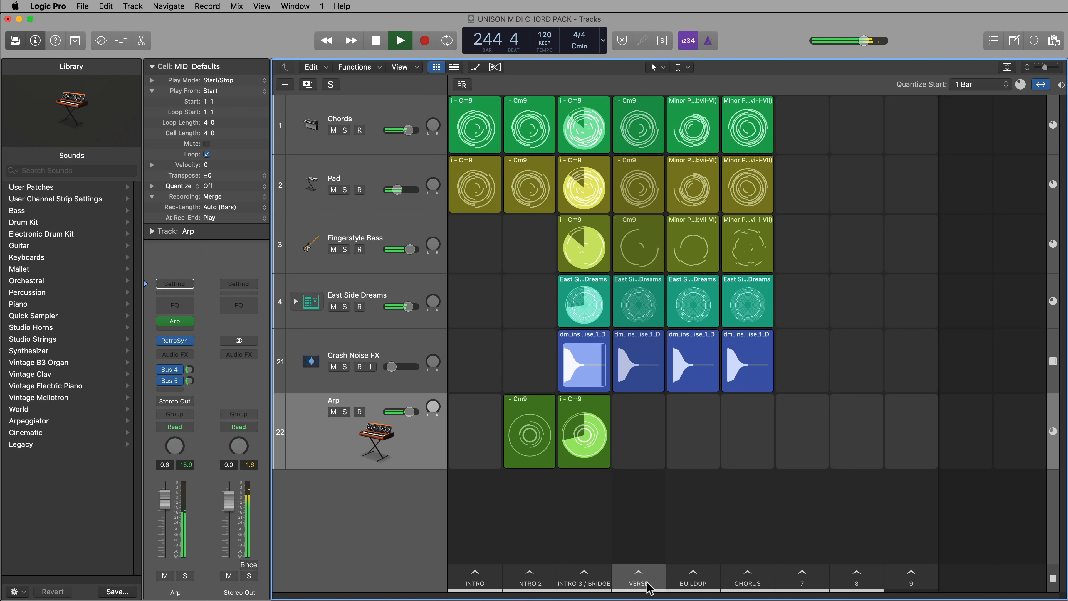
key("Return")
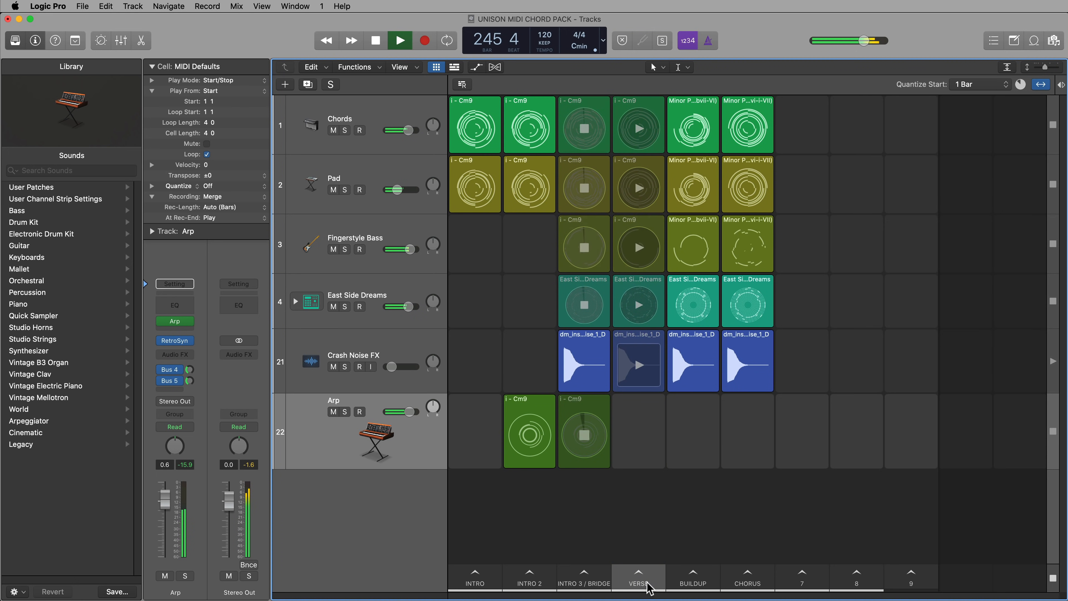
key("Right")
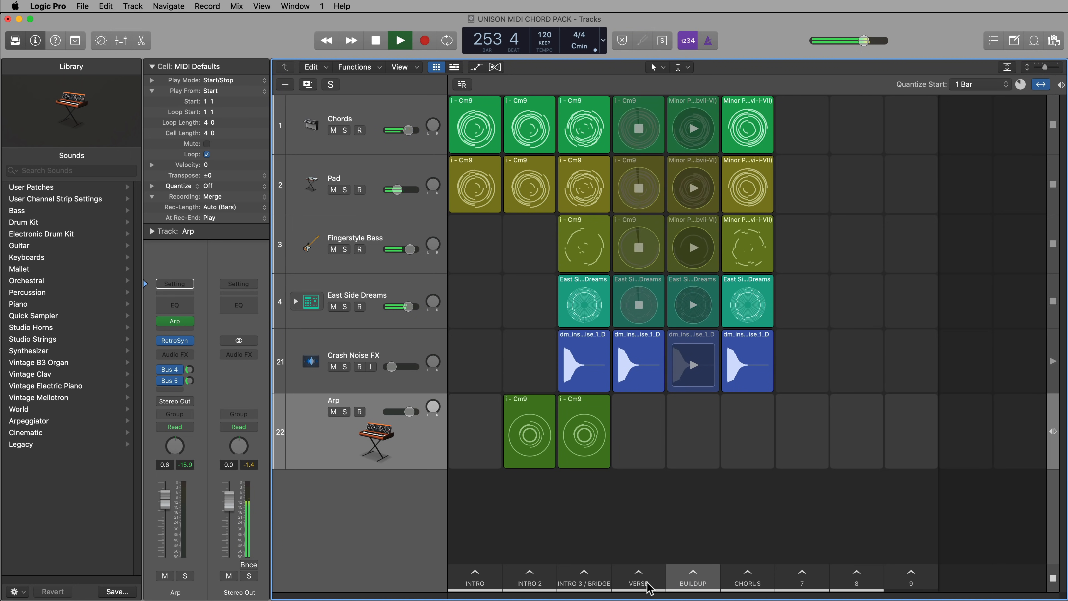
key("Right")
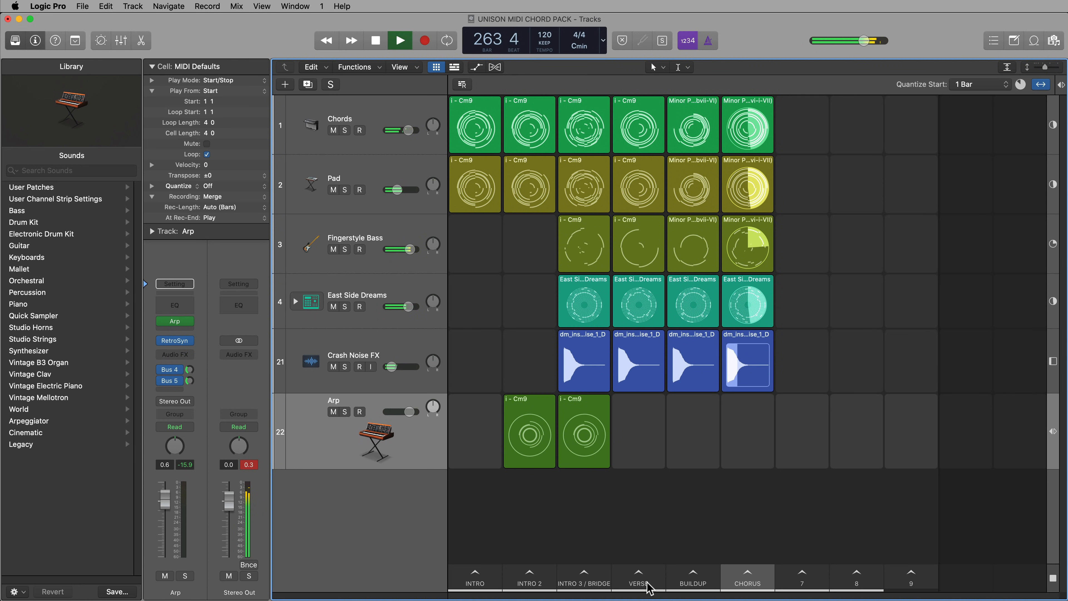
key("Left")
key("Left")
key("Left")
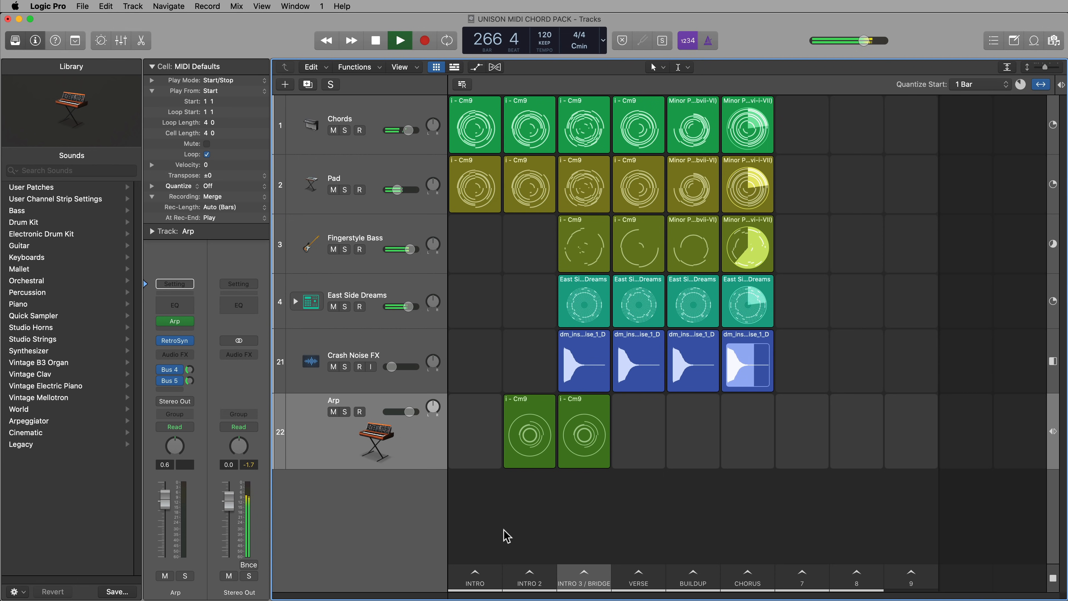
left_click(601, 573)
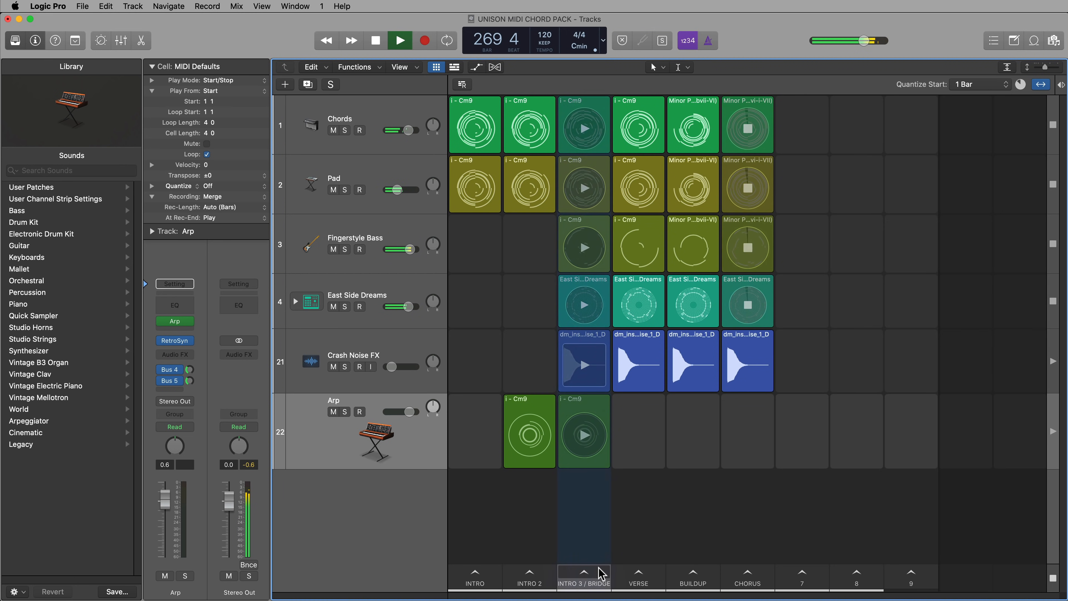